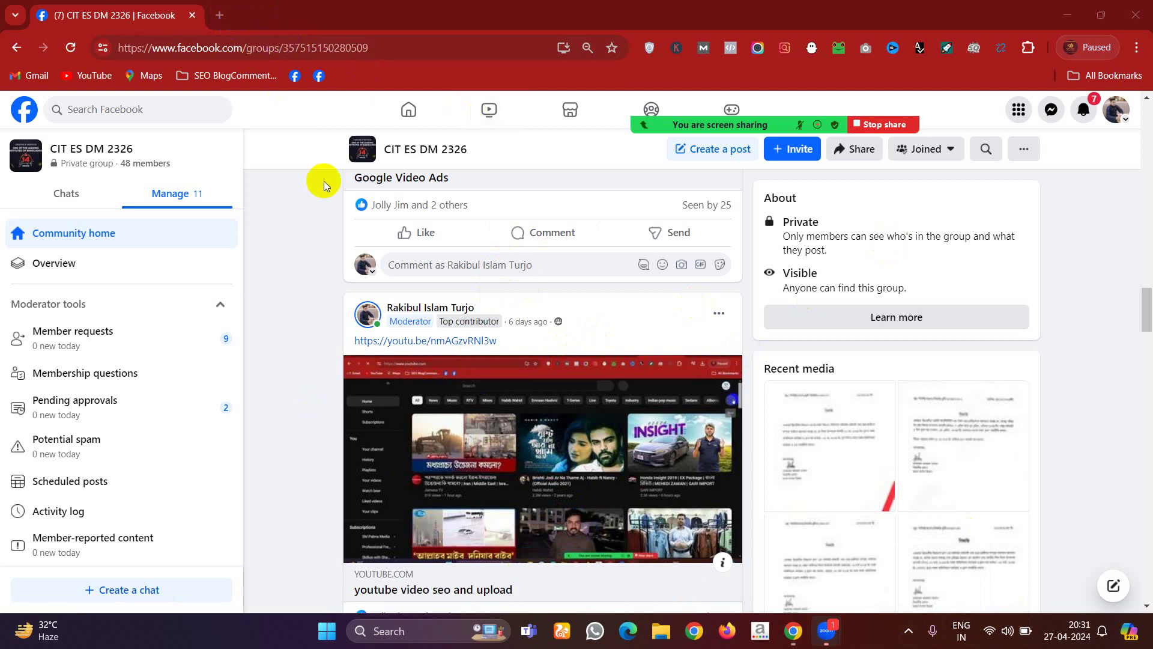
- Search the web for "google ads" in a new browser tab and open the official Google Ads site from the results
{"action": "left_click", "coordinate": [219, 15]}
{"action": "type", "text": "goog"}
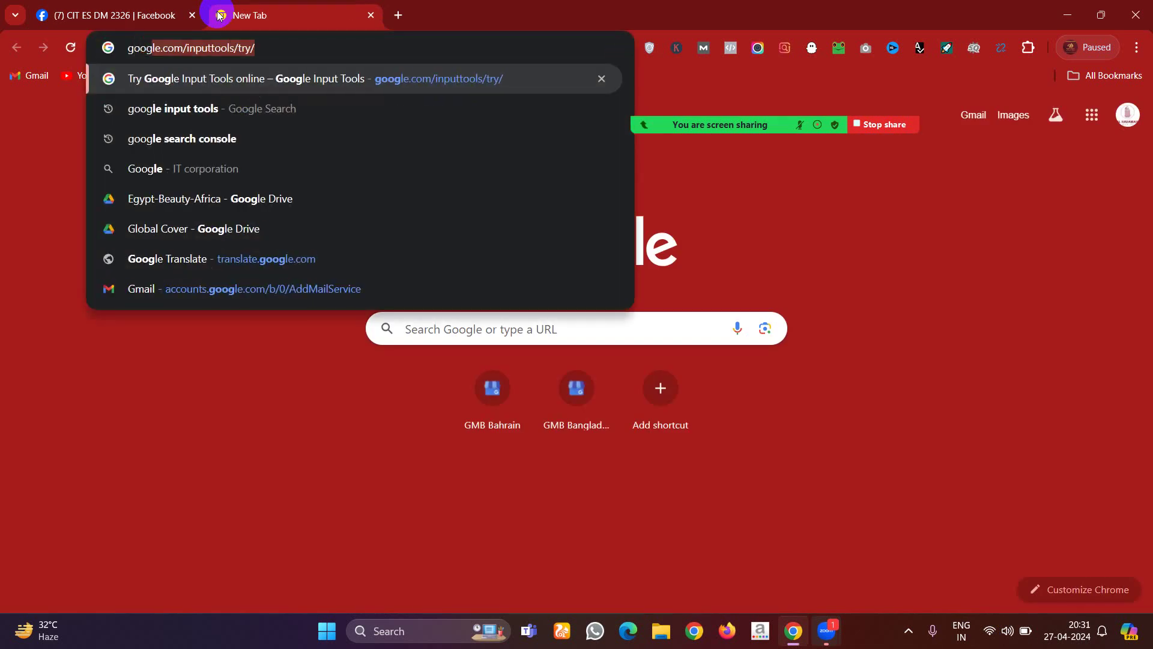
{"action": "type", "text": "le ads"}
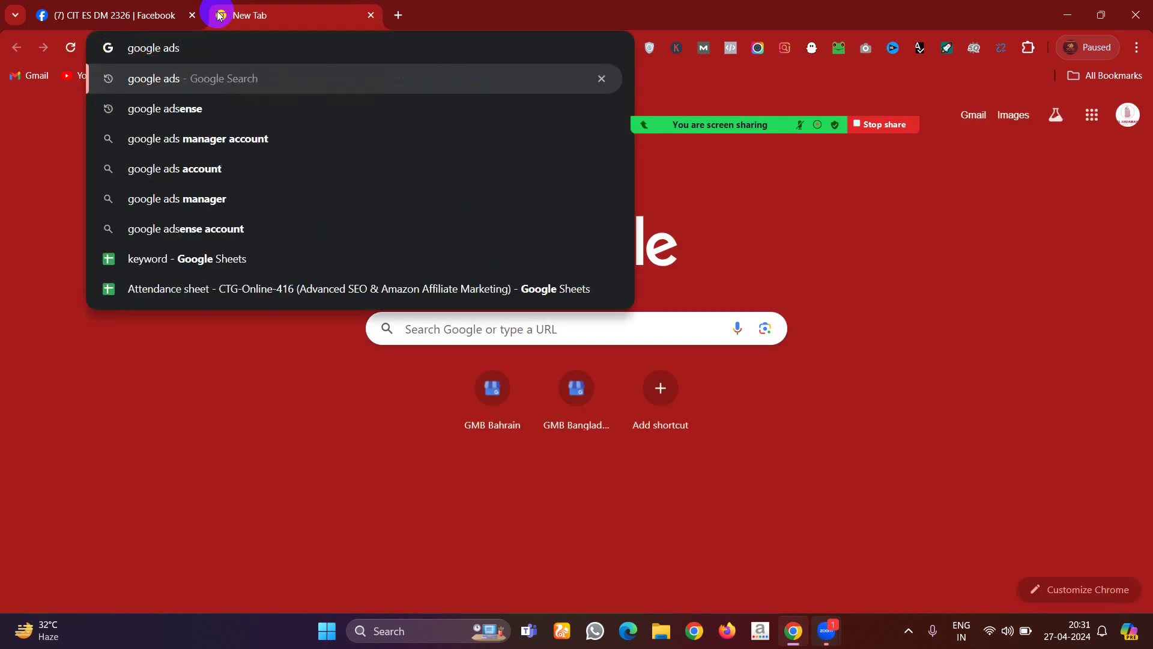
{"action": "key", "text": "Return"}
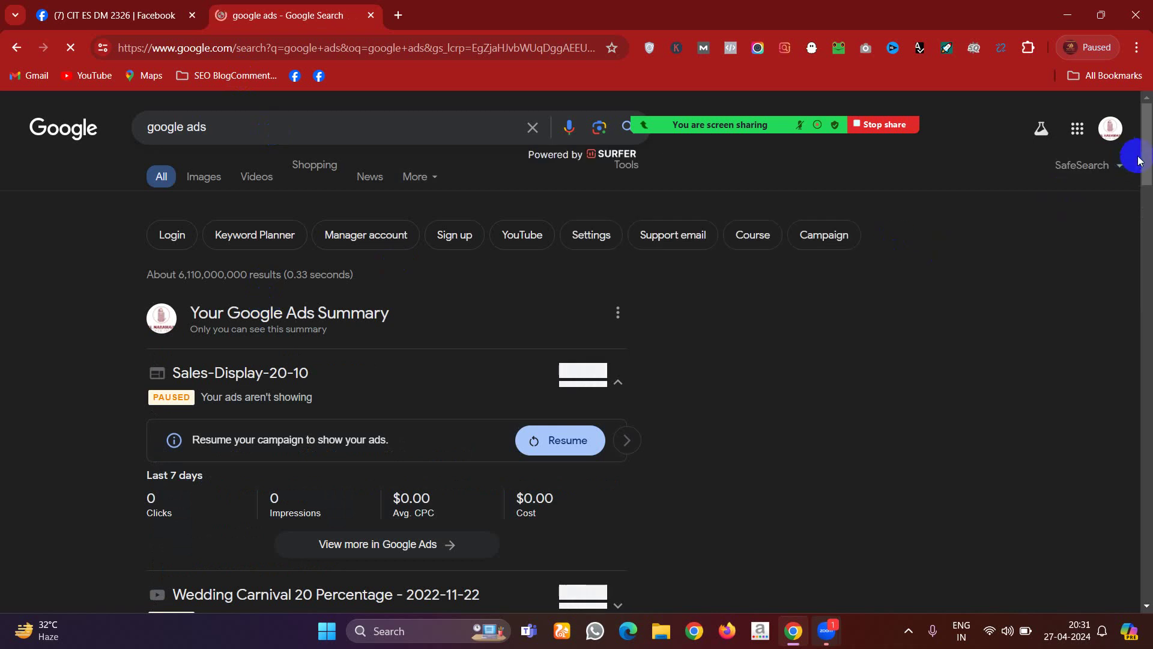
{"action": "left_click_drag", "start_coordinate": [1148, 158], "coordinate": [1148, 314]}
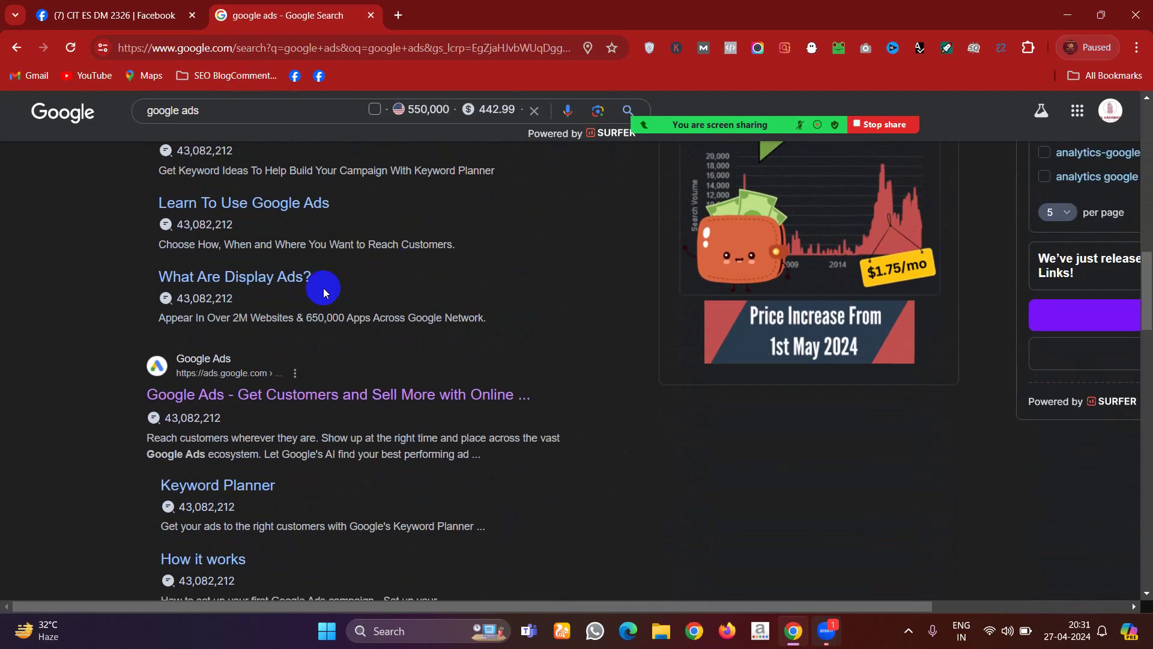
{"action": "left_click", "coordinate": [179, 391]}
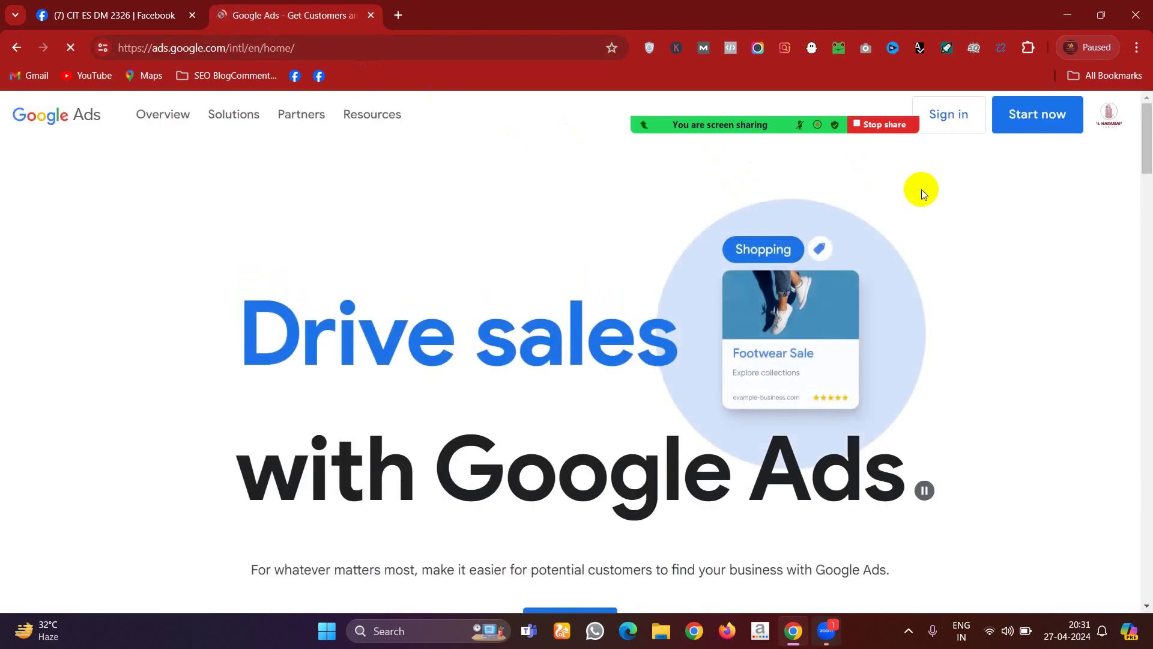
- Enter the Google Ads account overview and dismiss the alert about ads not running and the notification banner
{"action": "left_click", "coordinate": [1026, 117]}
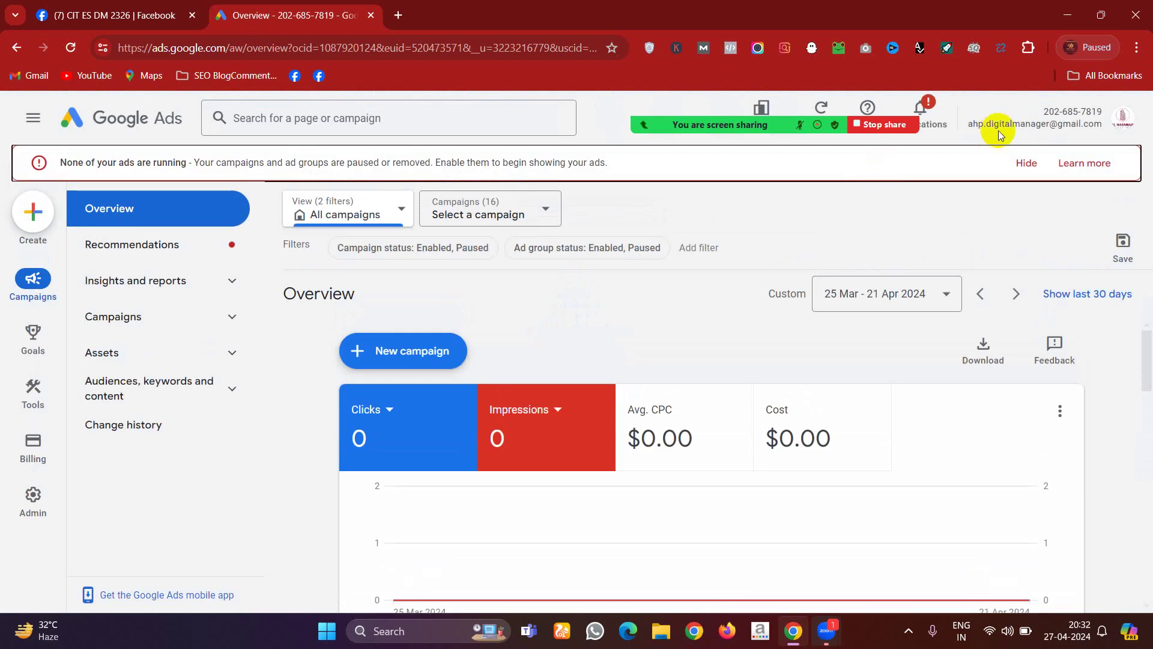
{"action": "left_click", "coordinate": [1024, 161]}
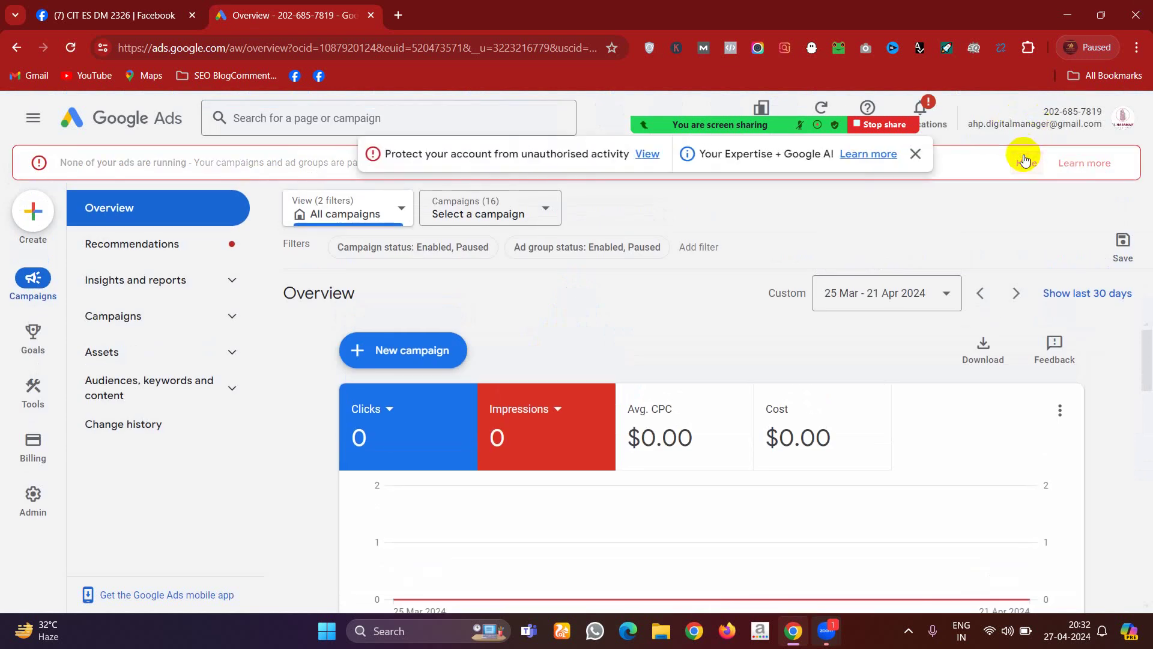
{"action": "left_click", "coordinate": [917, 155]}
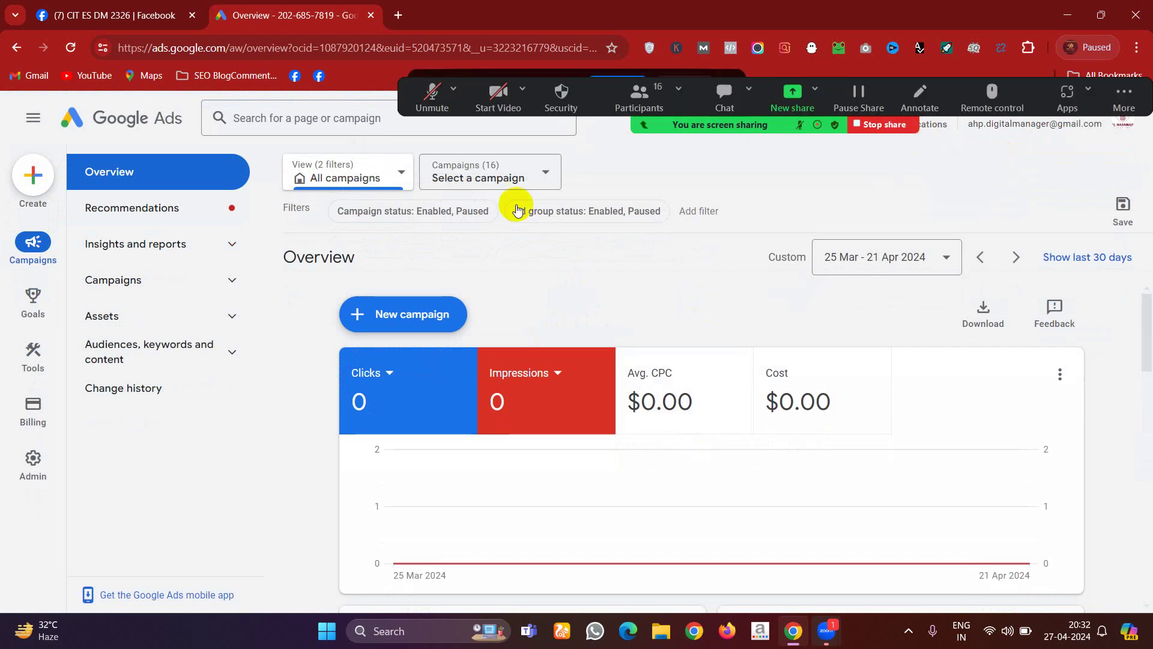
- Unmute the microphone in the Zoom meeting and admit the participant from the waiting room
{"action": "left_click", "coordinate": [433, 96]}
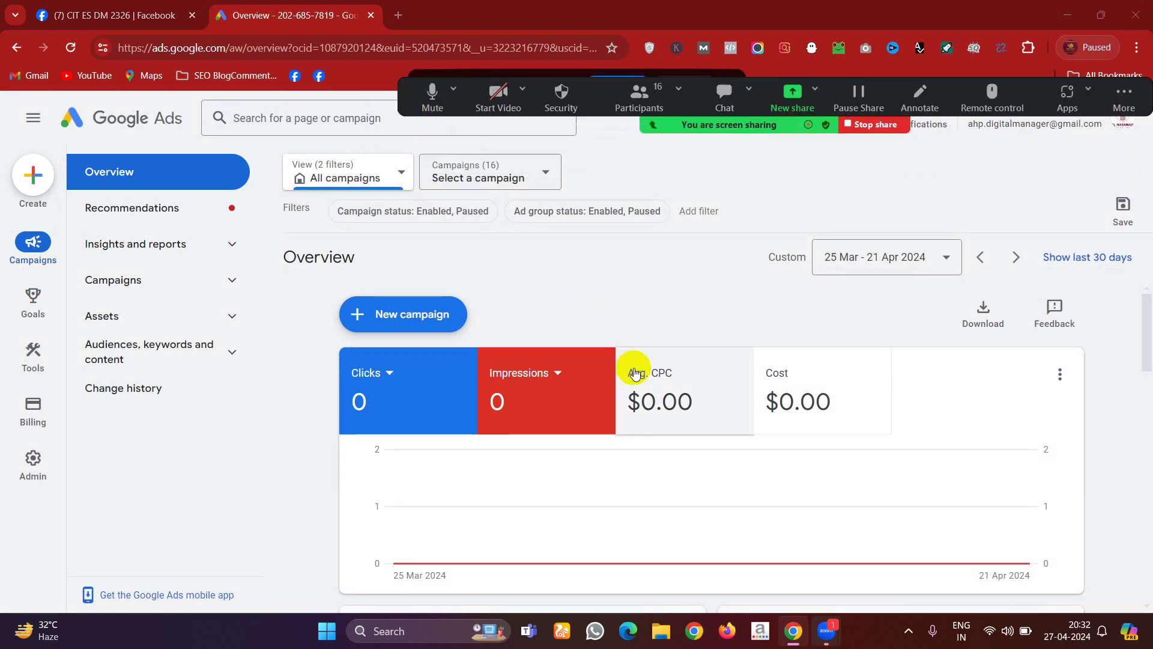
{"action": "left_click", "coordinate": [629, 98]}
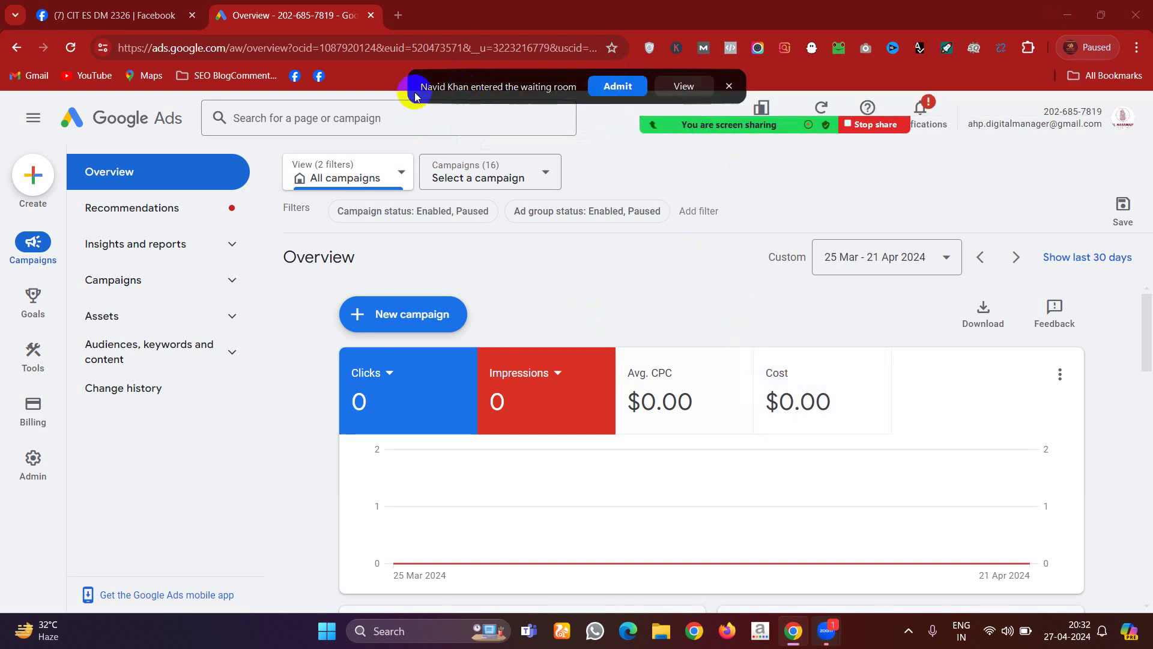
{"action": "left_click", "coordinate": [618, 87]}
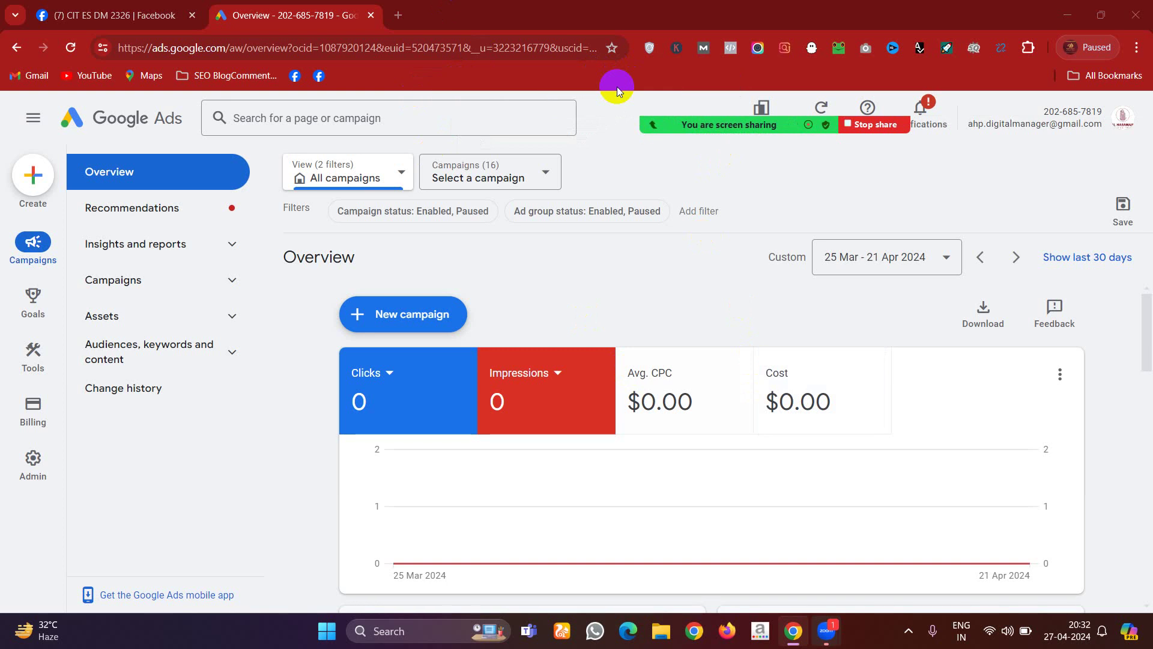
{"action": "left_click", "coordinate": [908, 631]}
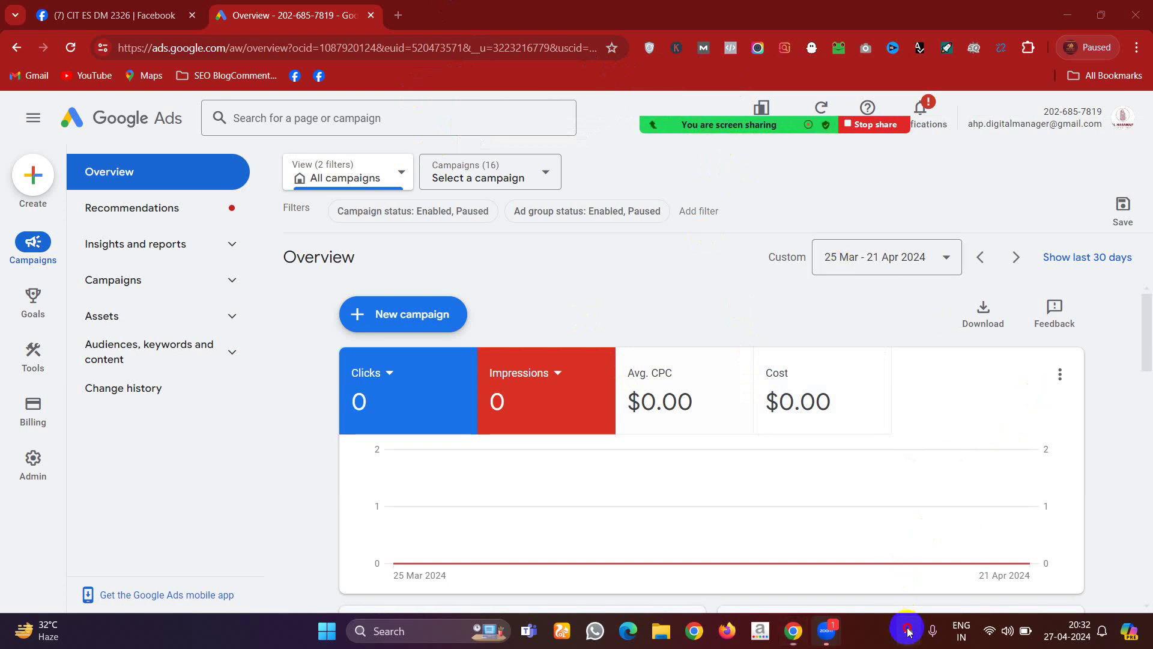
{"action": "left_click", "coordinate": [880, 583]}
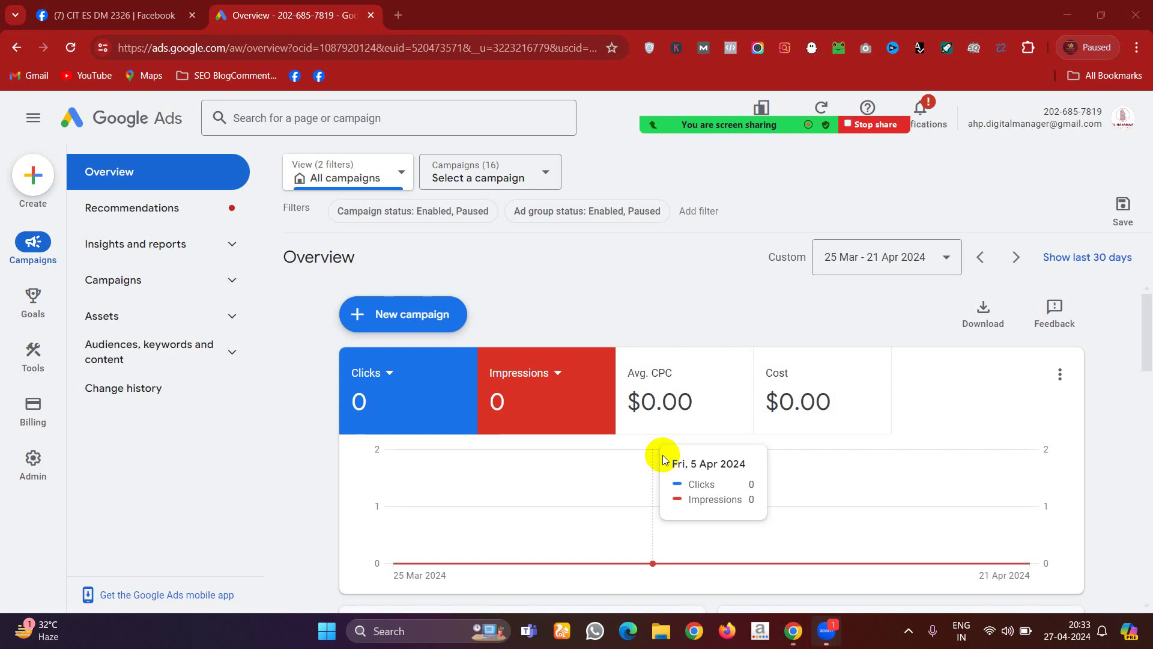
- Stop the Zoom screen share and make the unmuted participant with the profile photo the meeting host
{"action": "mouse_move", "coordinate": [770, 90]}
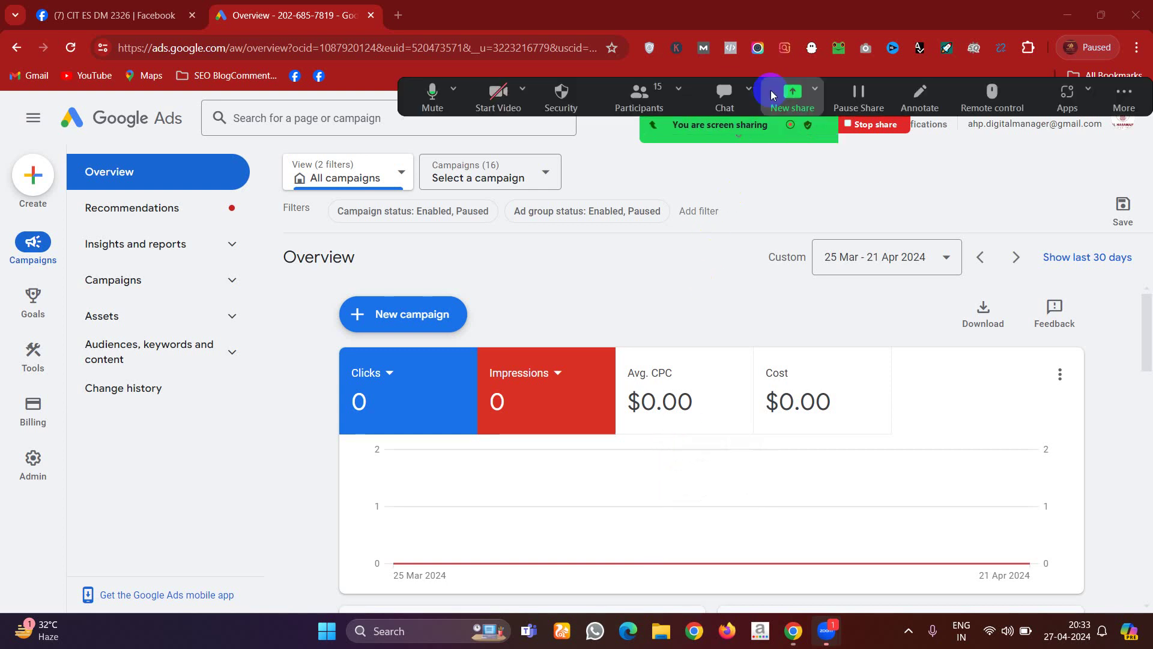
{"action": "left_click", "coordinate": [863, 126]}
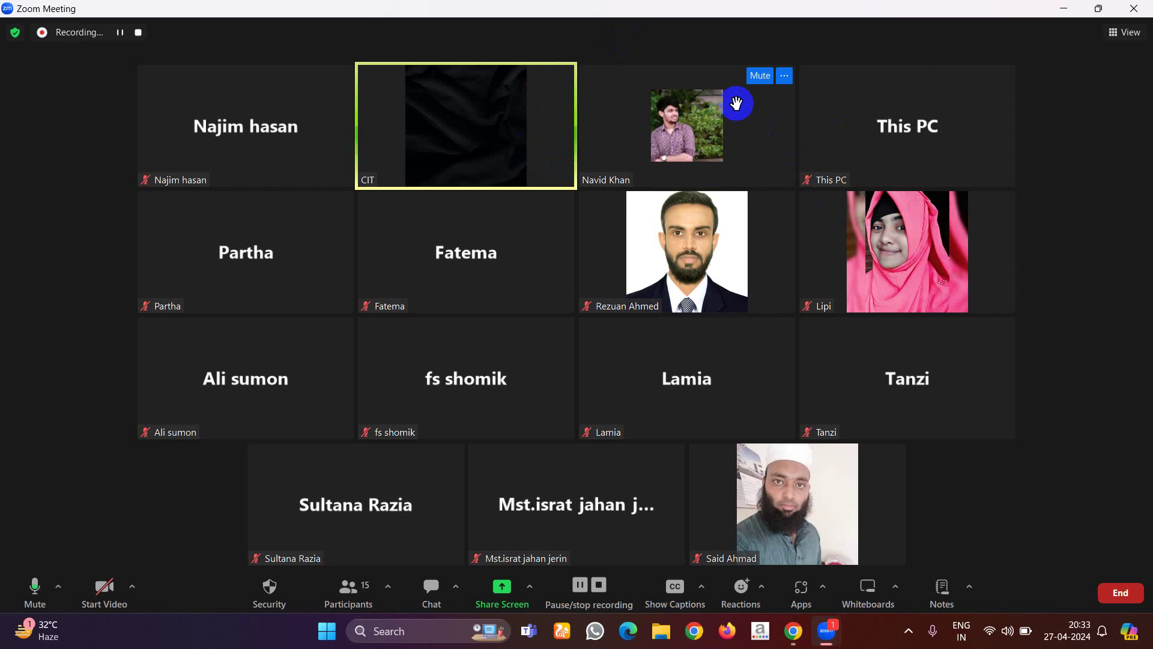
{"action": "left_click", "coordinate": [784, 78]}
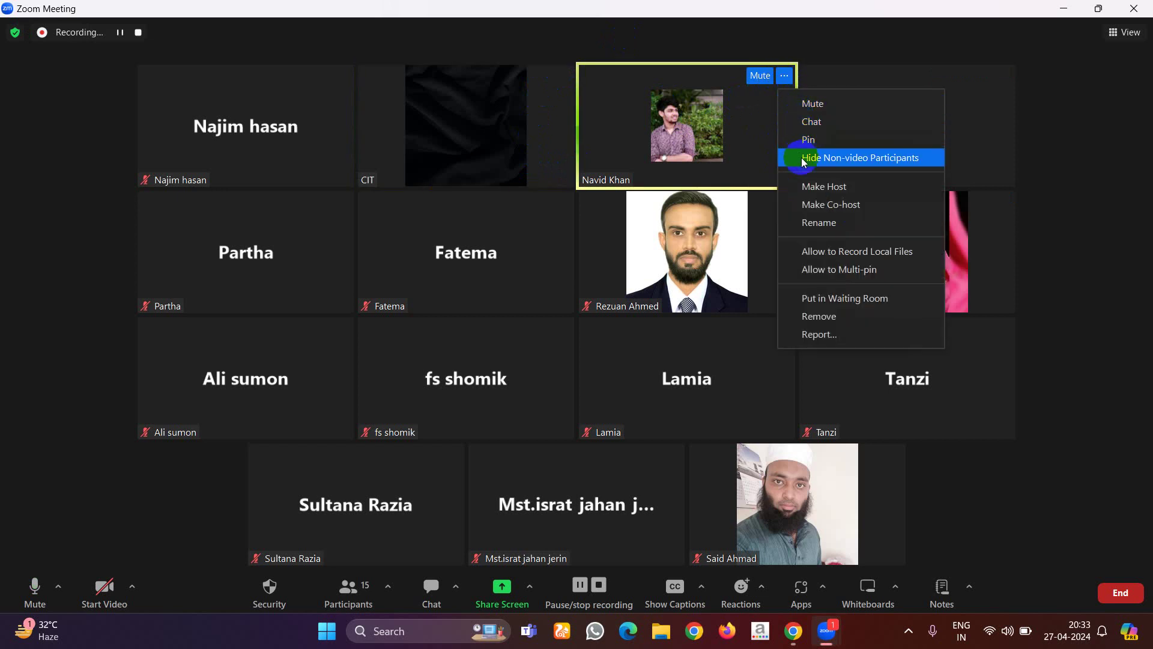
{"action": "left_click", "coordinate": [812, 186]}
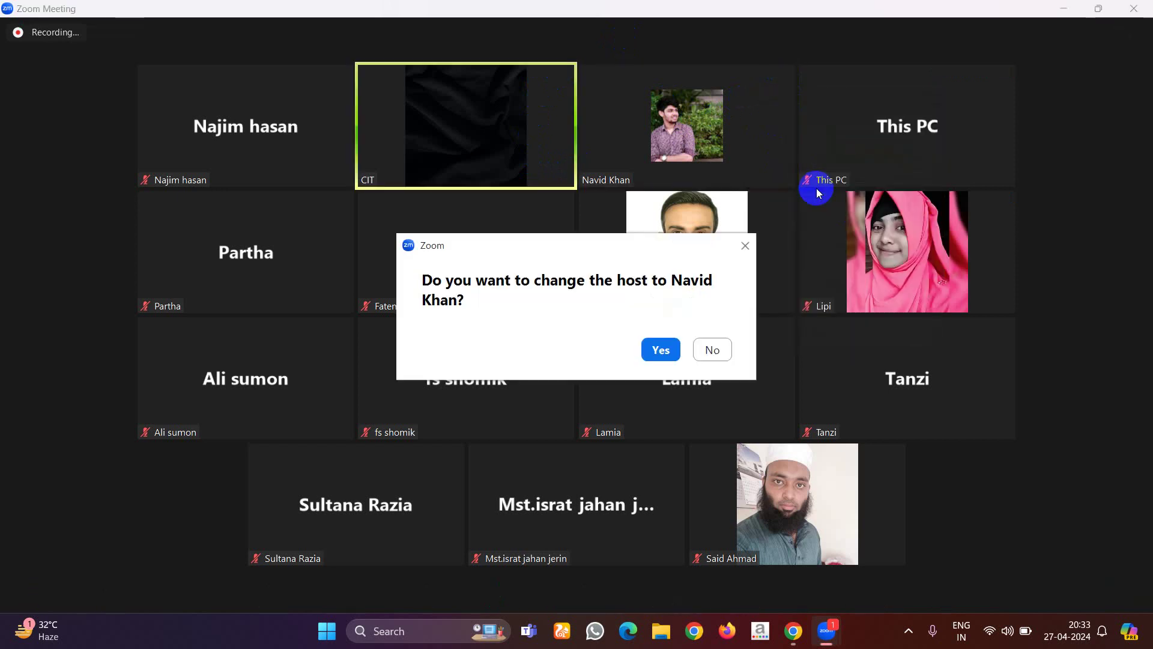
{"action": "left_click", "coordinate": [660, 349]}
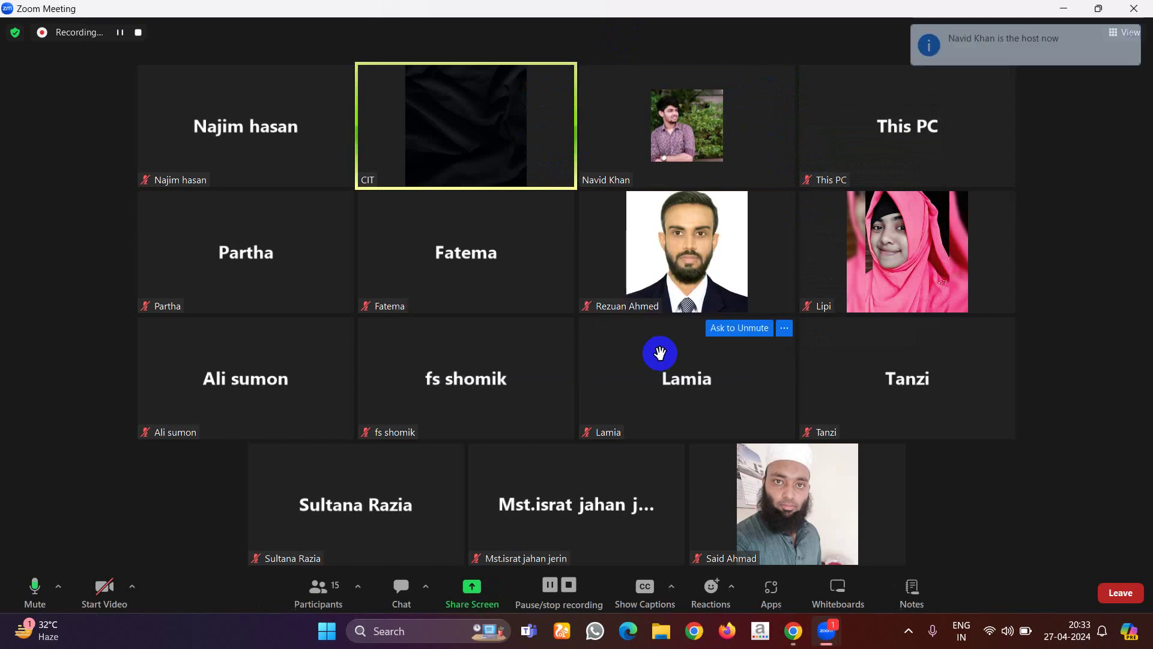
- Switch to YouTube on the participant's shared screen and open YouTube Studio for the New Bollywood Hitz channel
{"action": "mouse_move", "coordinate": [922, 147]}
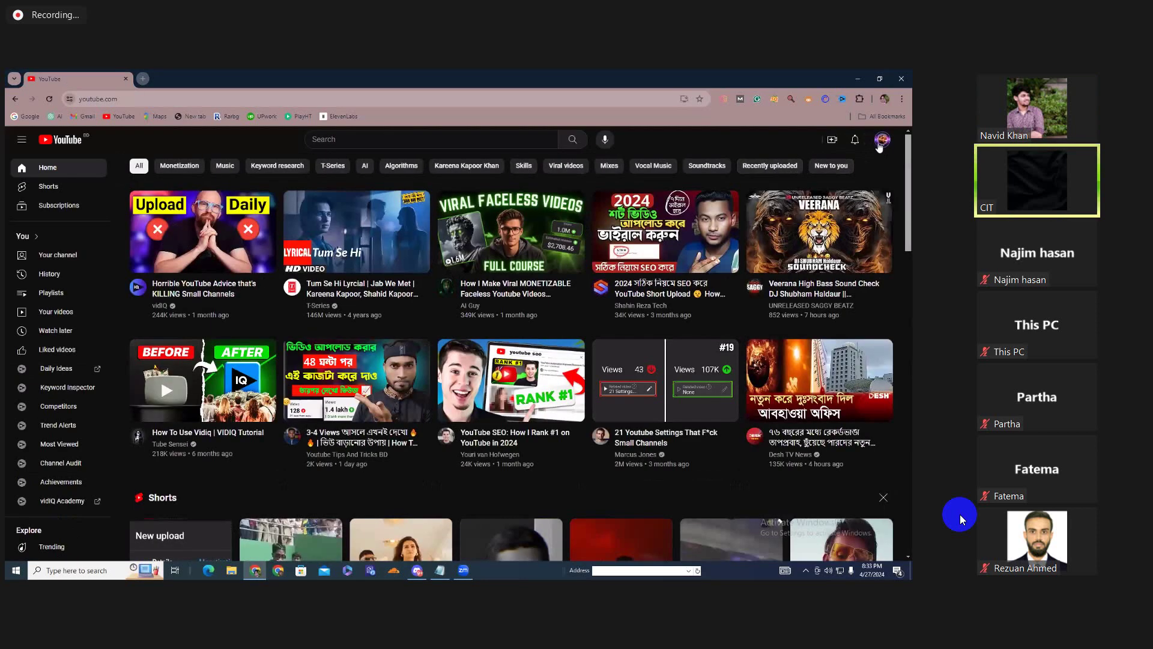
{"action": "left_click", "coordinate": [881, 143]}
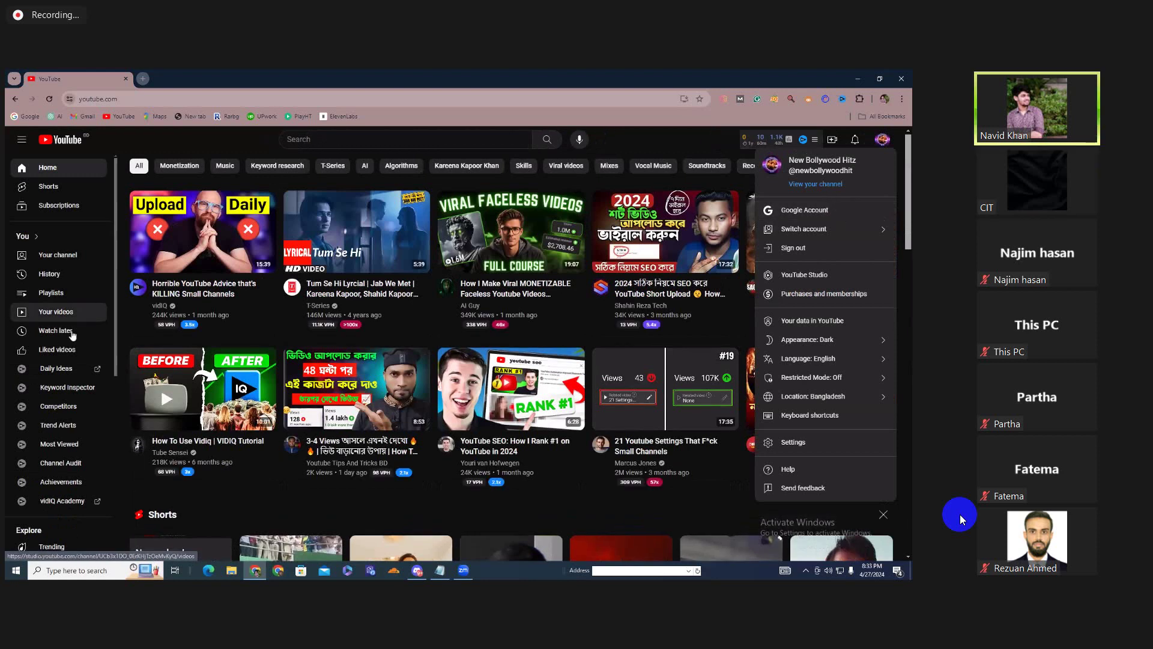
{"action": "left_click", "coordinate": [85, 292]}
{"action": "scroll", "coordinate": [85, 292], "scroll_direction": "down", "scroll_amount": 5}
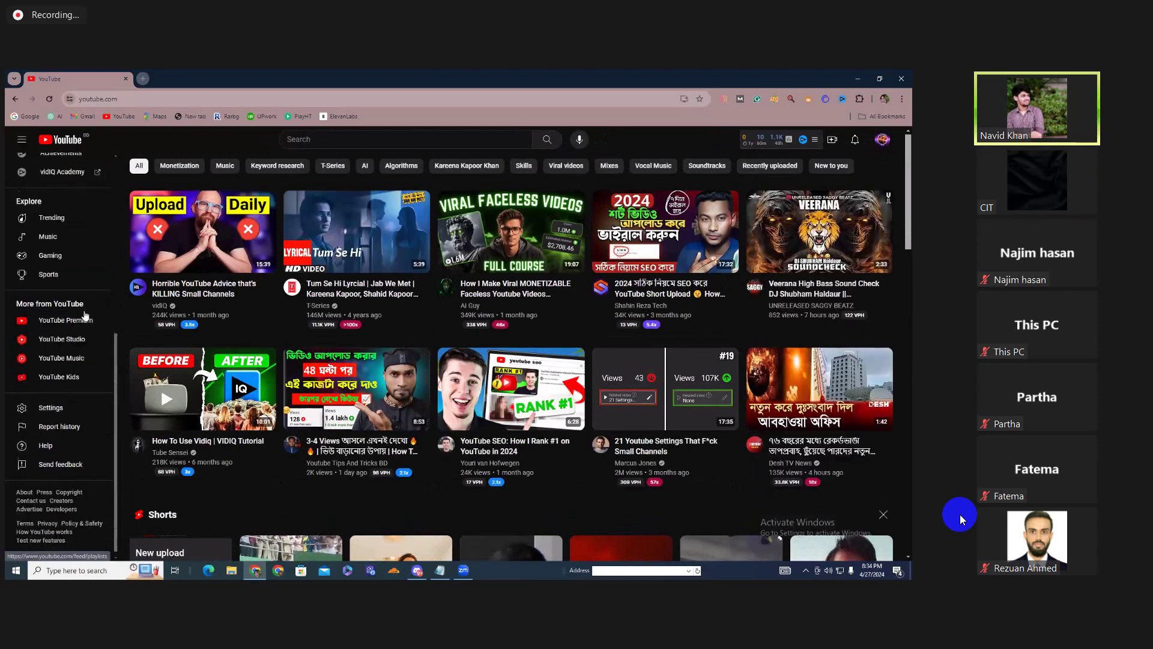
{"action": "left_click", "coordinate": [80, 334]}
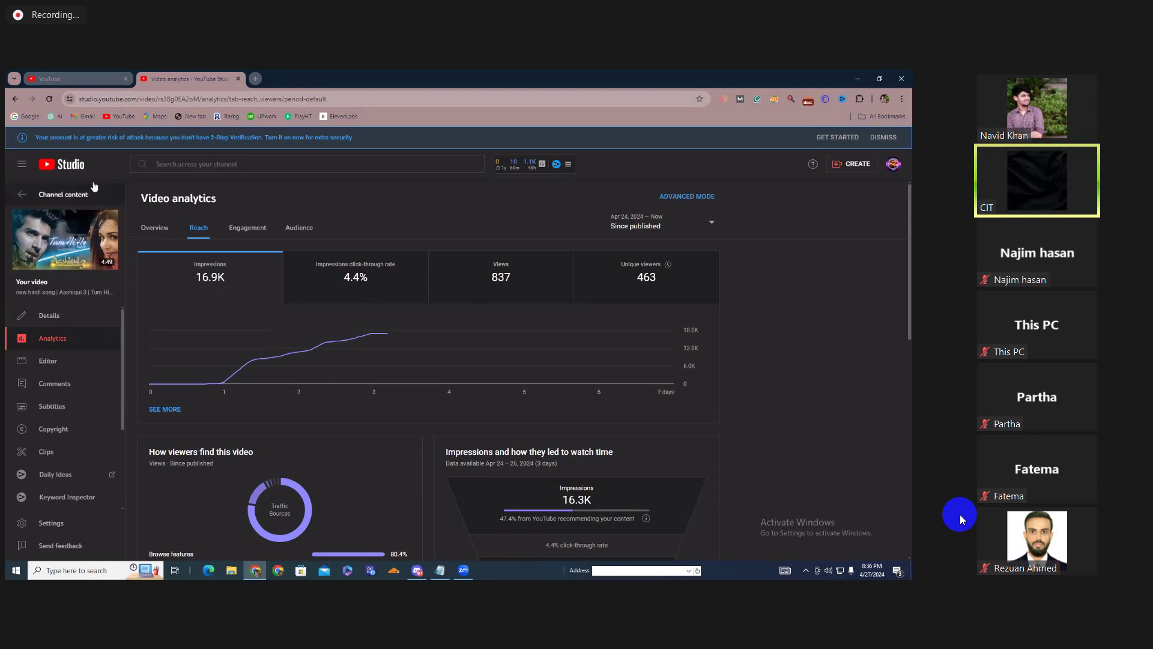
- Leave the video's analytics, return to the channel dashboard and look over its performance cards
{"action": "left_click", "coordinate": [21, 198]}
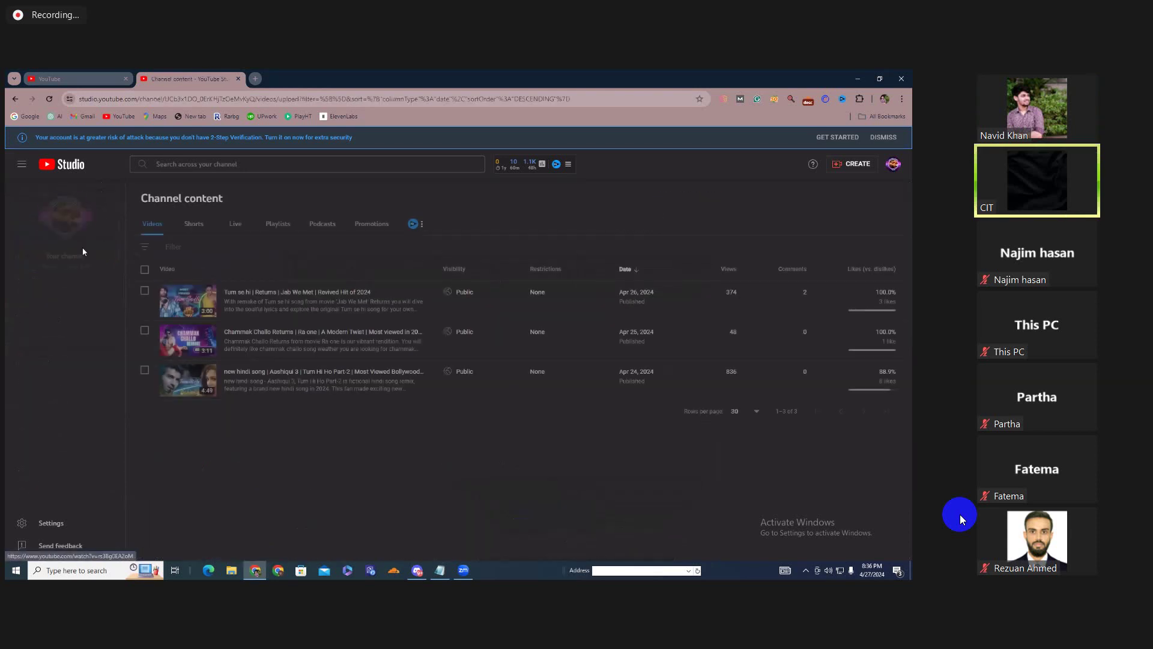
{"action": "left_click", "coordinate": [55, 288]}
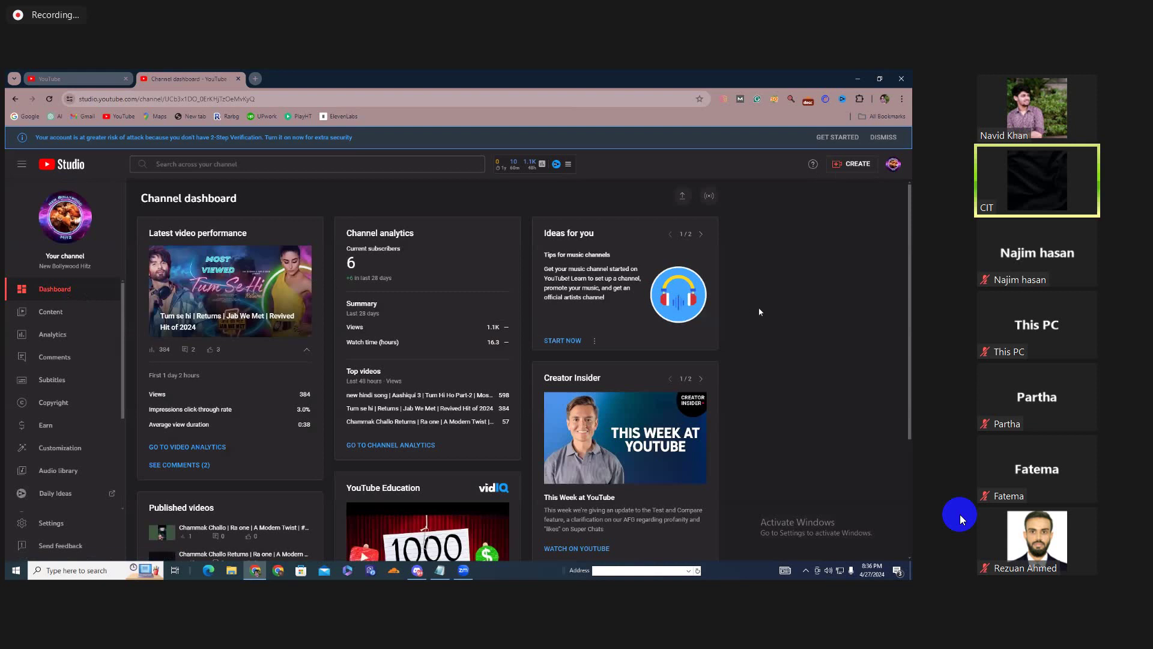
{"action": "scroll", "coordinate": [744, 314], "scroll_direction": "down", "scroll_amount": 2}
{"action": "scroll", "coordinate": [743, 314], "scroll_direction": "up", "scroll_amount": 2}
{"action": "scroll", "coordinate": [743, 315], "scroll_direction": "down", "scroll_amount": 1}
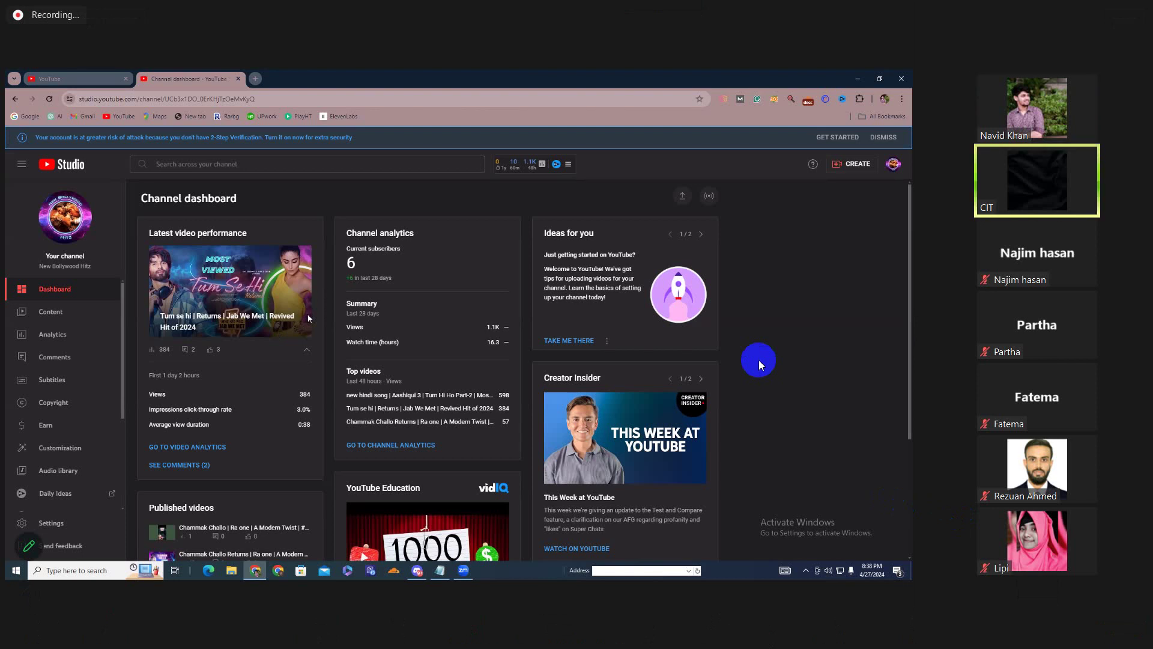
- Open the Short "new hindi song | Aashiqui 3 | Tum Hi Ho Part-2" from the channel content and review its title, description and settings
{"action": "left_click", "coordinate": [59, 317]}
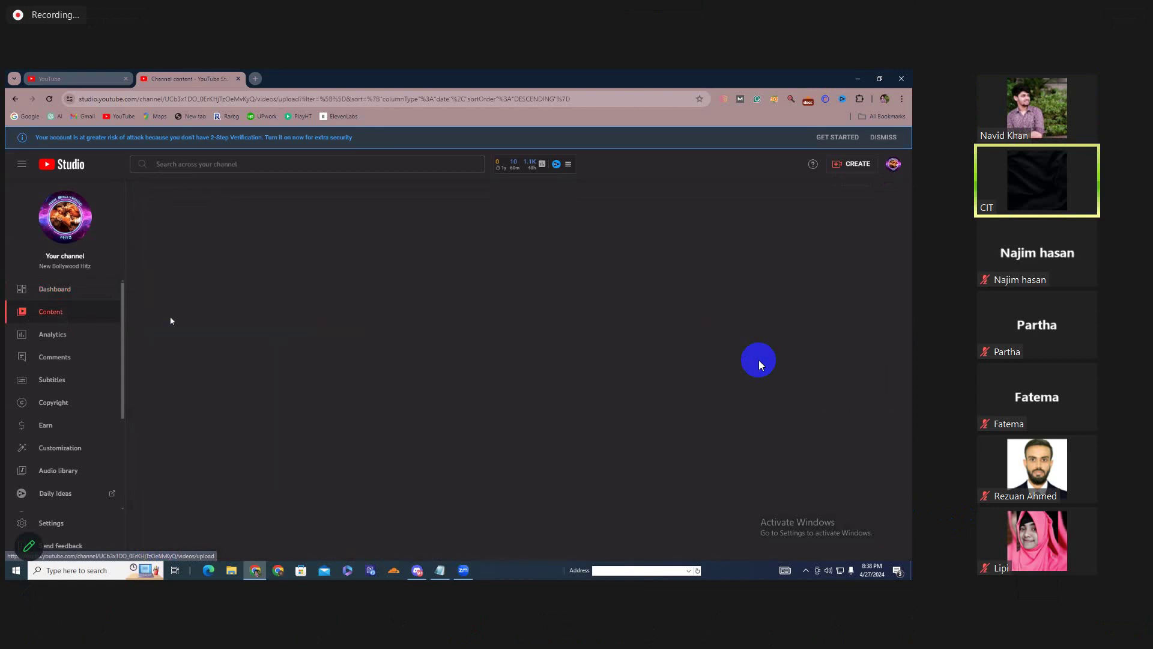
{"action": "left_click", "coordinate": [193, 224]}
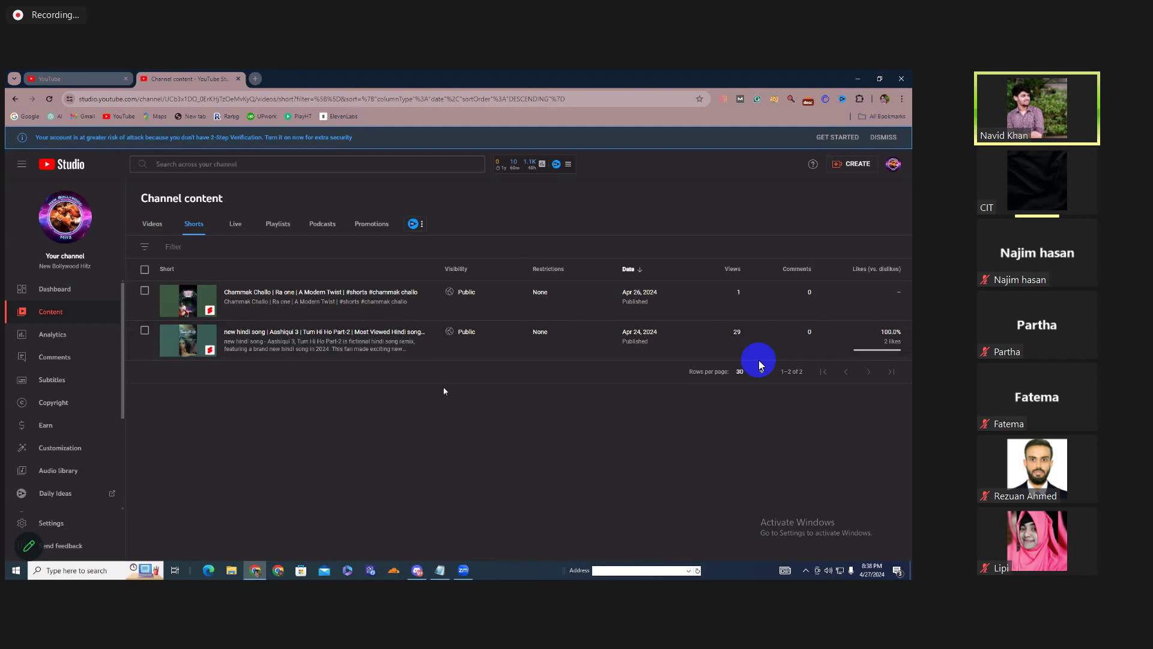
{"action": "left_click", "coordinate": [351, 333]}
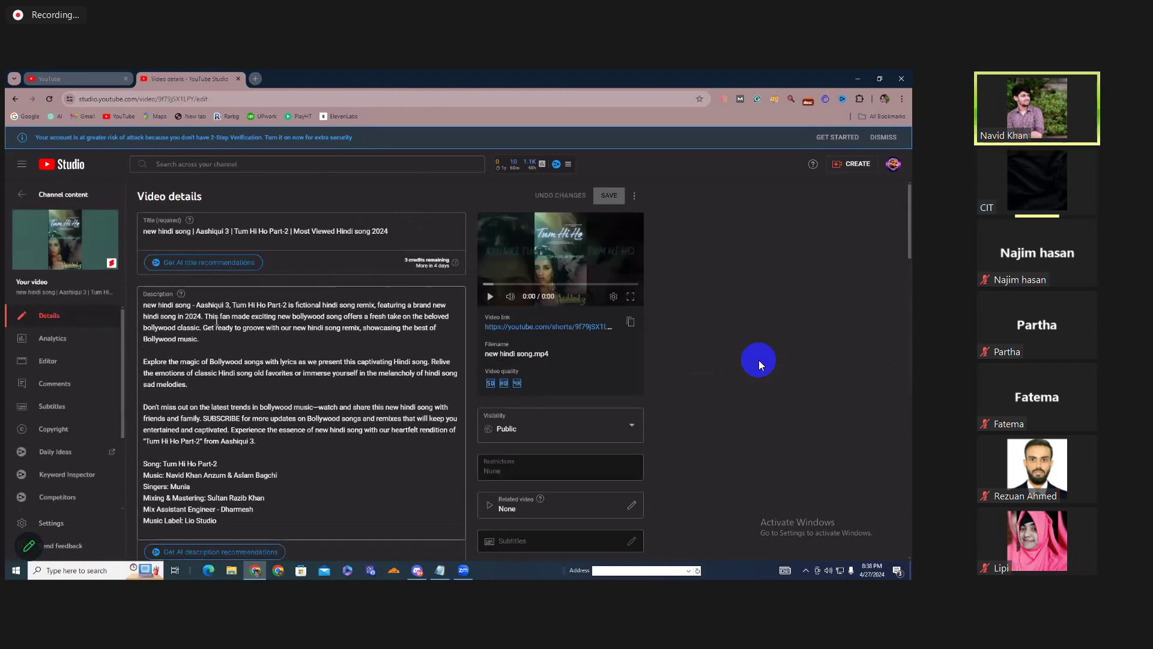
{"action": "scroll", "coordinate": [615, 356], "scroll_direction": "down", "scroll_amount": 1}
{"action": "scroll", "coordinate": [760, 365], "scroll_direction": "down", "scroll_amount": 4}
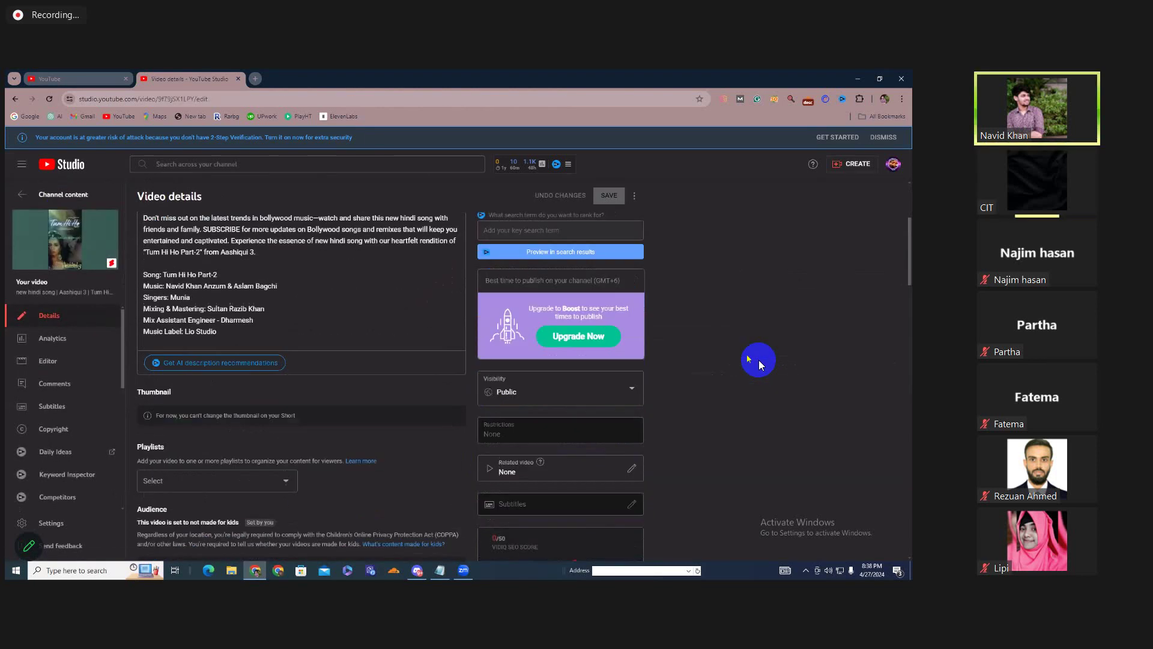
{"action": "scroll", "coordinate": [759, 365], "scroll_direction": "up", "scroll_amount": 5}
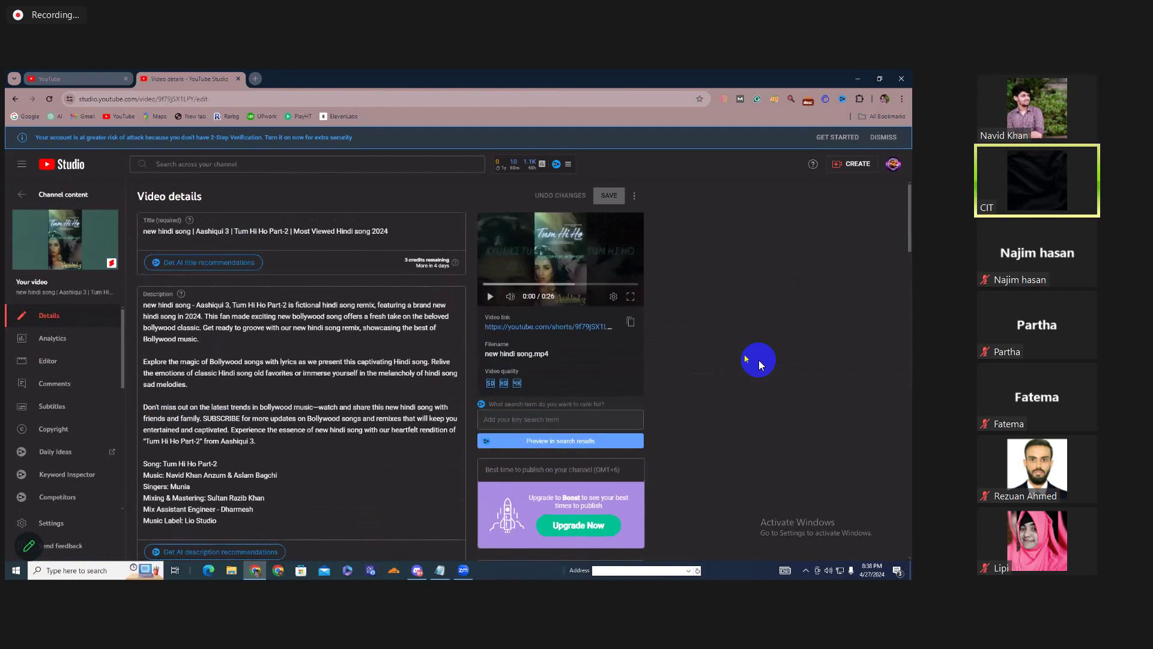
{"action": "scroll", "coordinate": [760, 364], "scroll_direction": "down", "scroll_amount": 3}
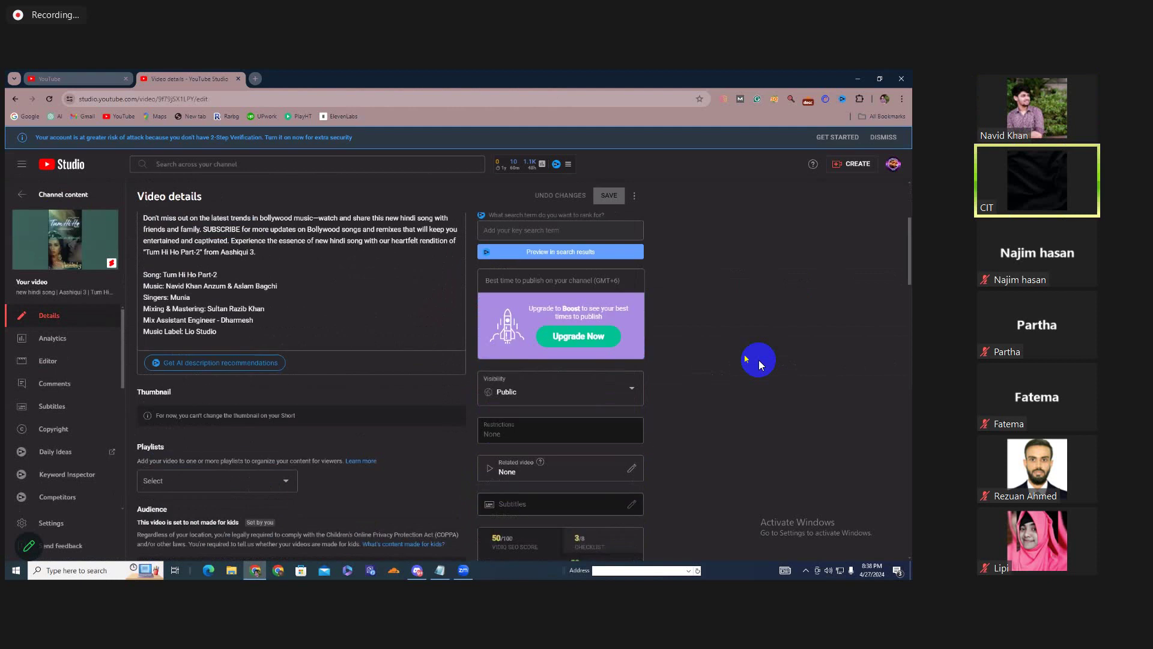
{"action": "scroll", "coordinate": [760, 364], "scroll_direction": "up", "scroll_amount": 2}
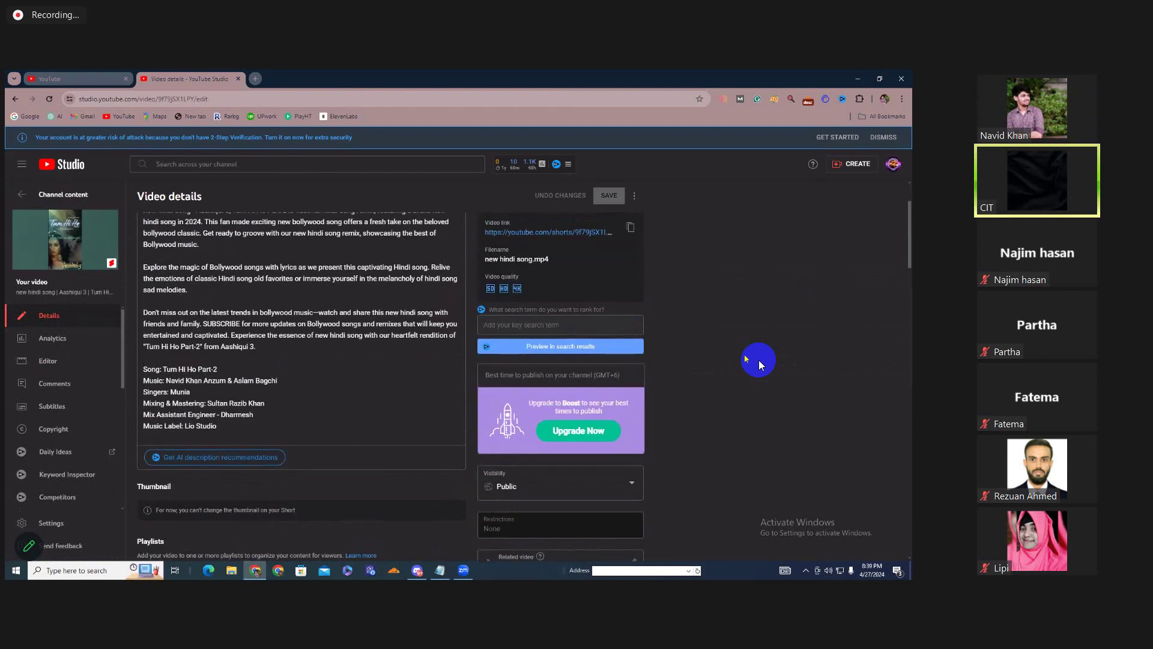
{"action": "scroll", "coordinate": [759, 364], "scroll_direction": "up", "scroll_amount": 2}
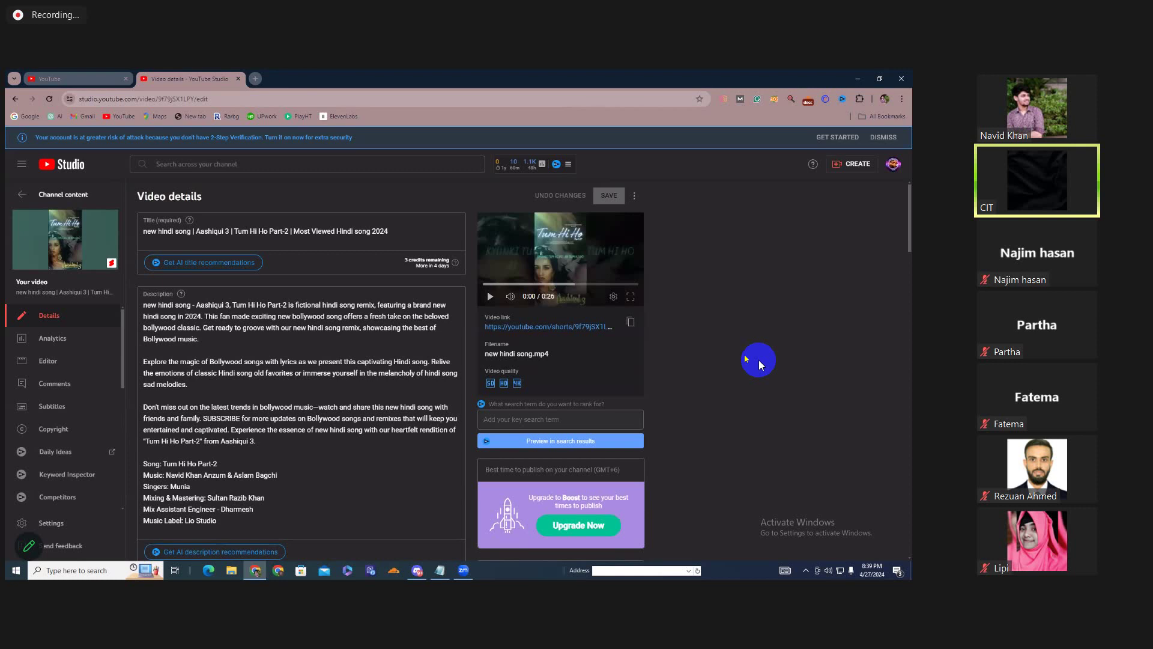
- View the Short's overview analytics and return to the channel's list of Shorts
{"action": "left_click", "coordinate": [48, 340]}
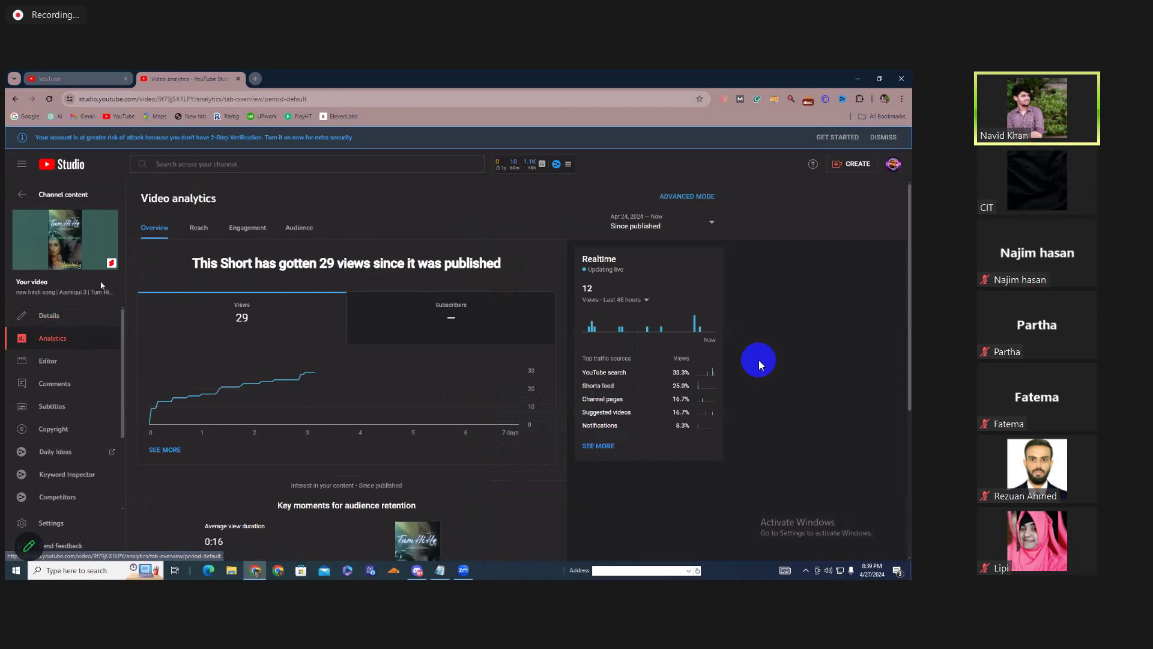
{"action": "left_click", "coordinate": [22, 194]}
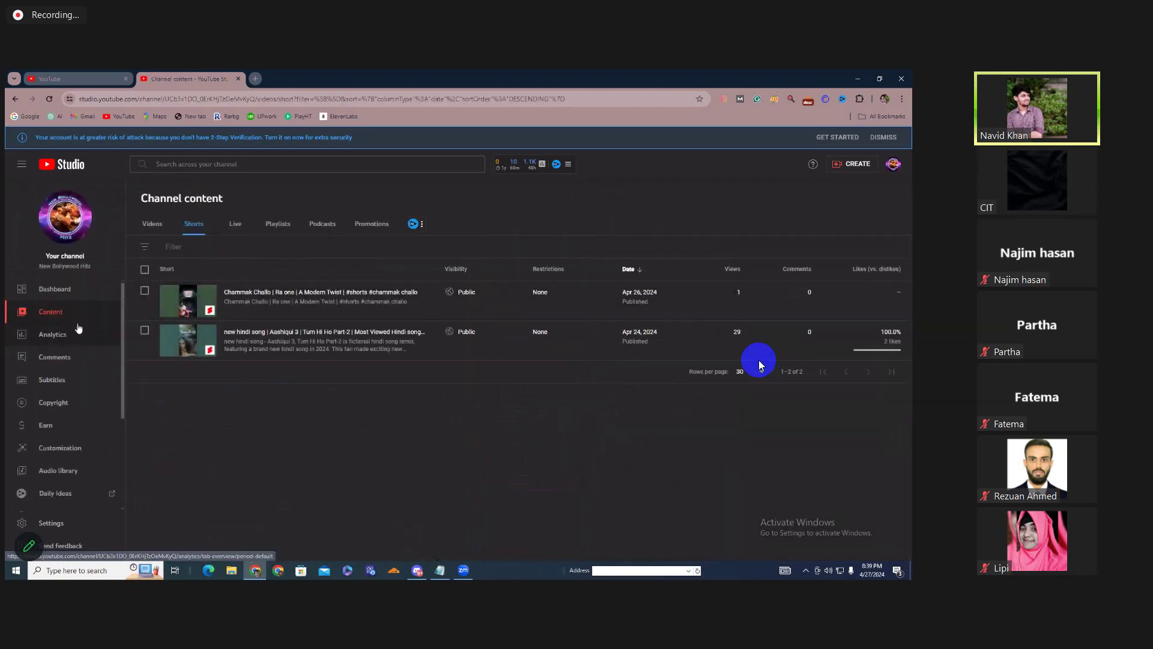
- Open the "Aashiqui 3 | Tum Hi Ho Part-2" video from the channel's videos and review its thumbnail, audience and altered content settings
{"action": "left_click", "coordinate": [72, 311]}
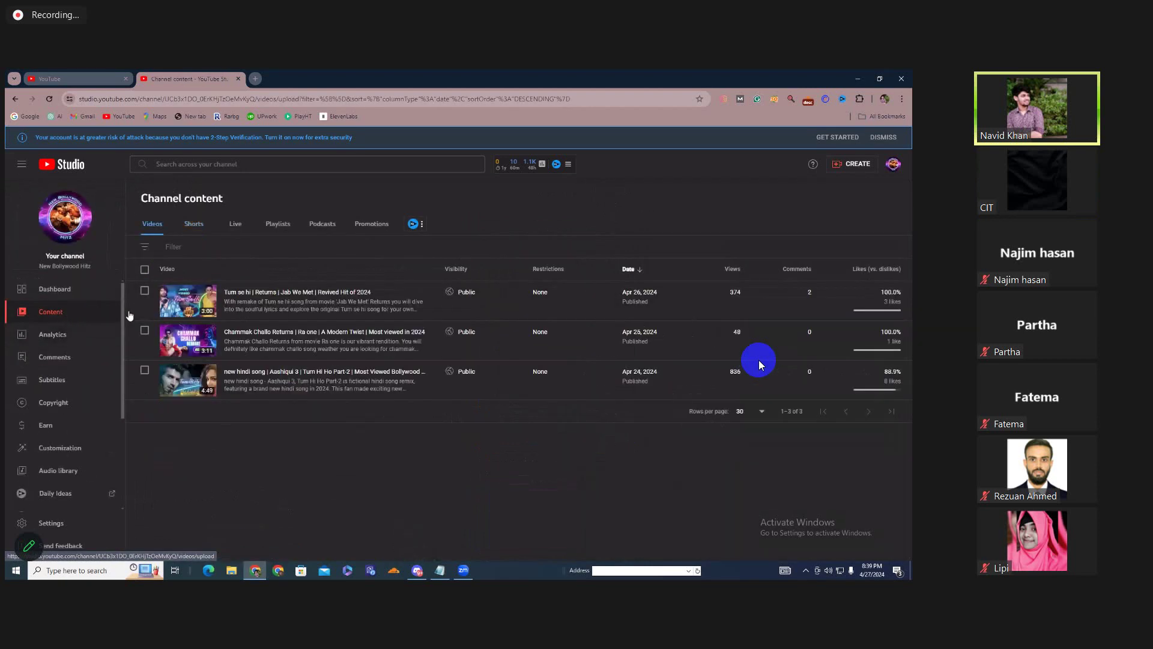
{"action": "left_click", "coordinate": [246, 374]}
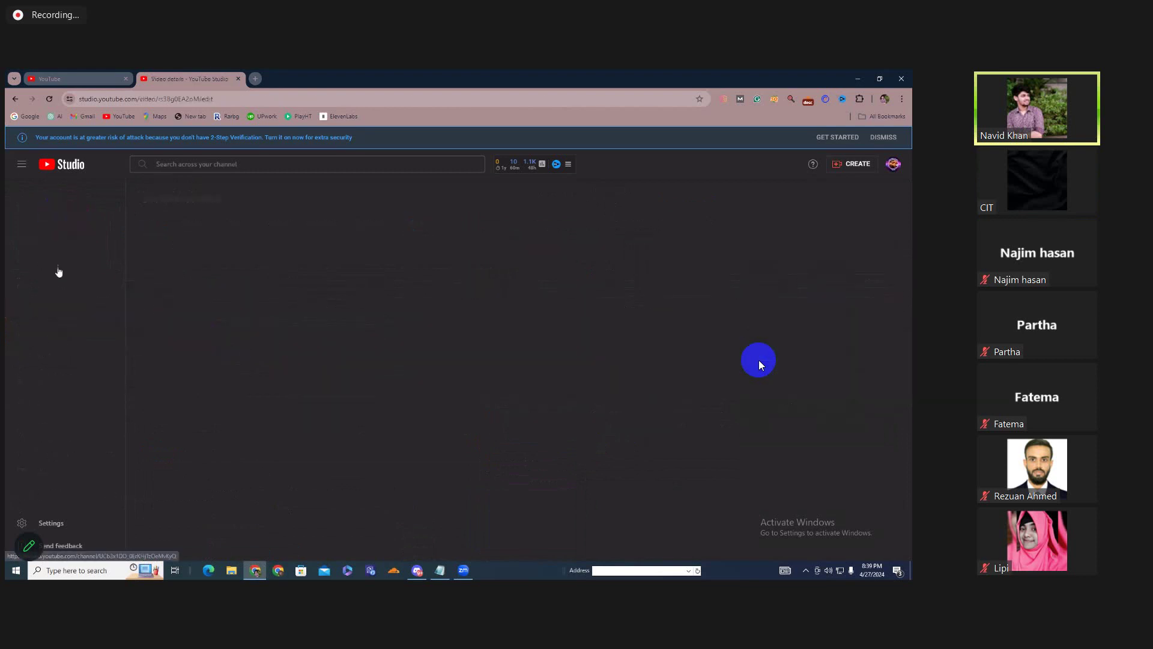
{"action": "scroll", "coordinate": [240, 326], "scroll_direction": "down", "scroll_amount": 12}
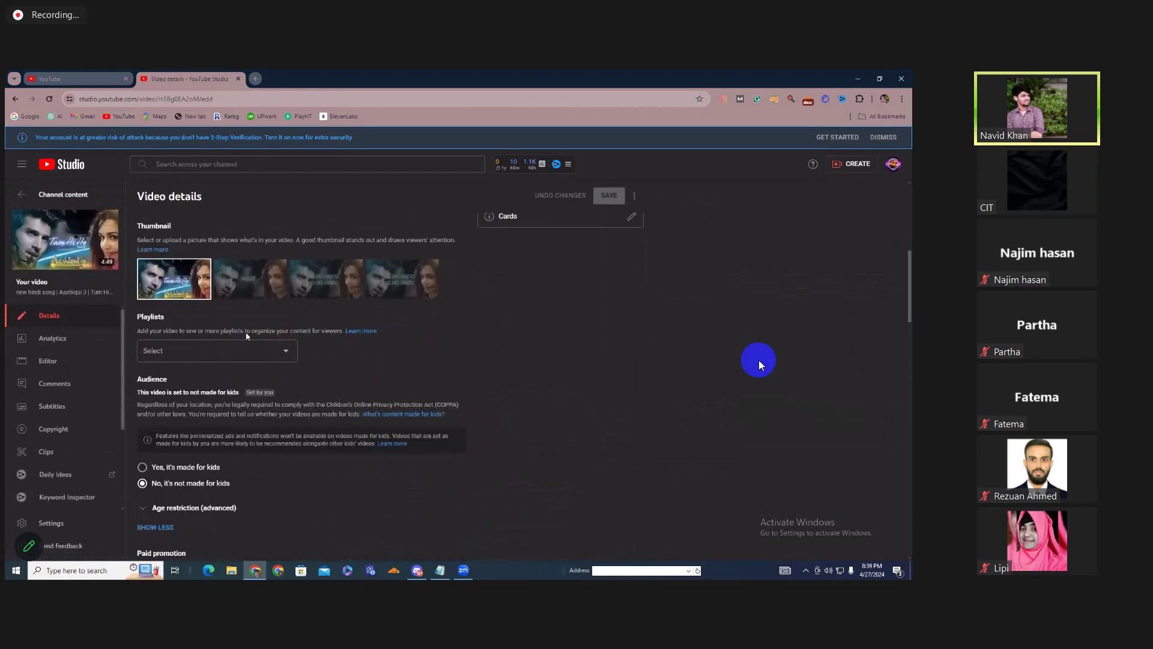
{"action": "scroll", "coordinate": [237, 386], "scroll_direction": "down", "scroll_amount": 4}
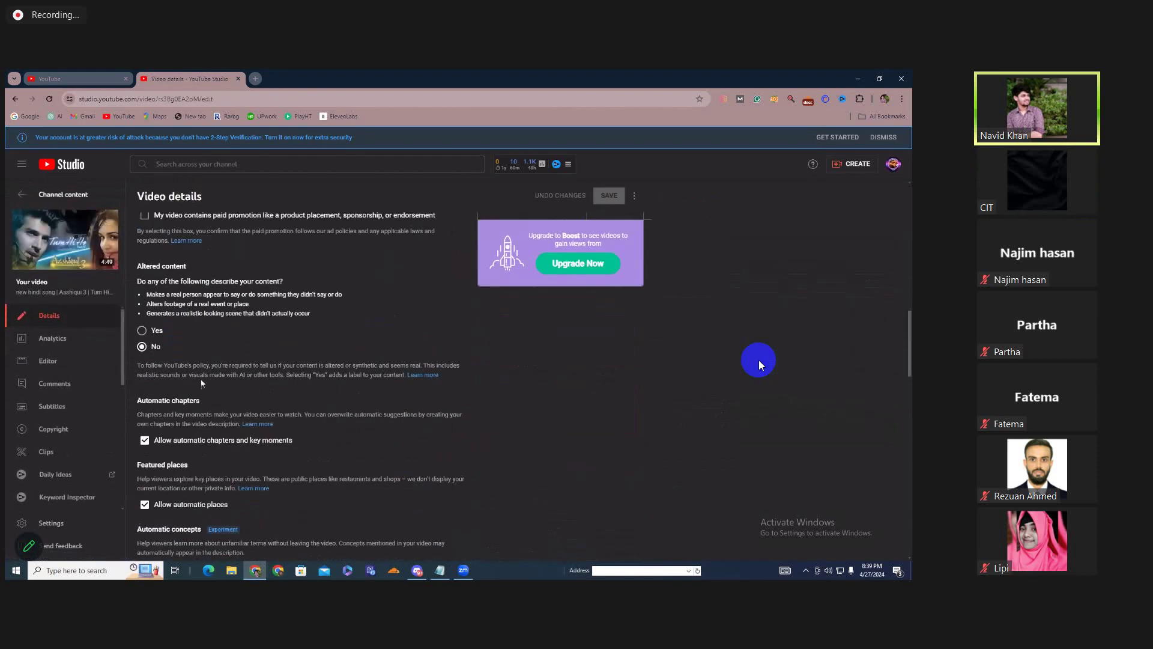
{"action": "scroll", "coordinate": [139, 271], "scroll_direction": "down", "scroll_amount": 1}
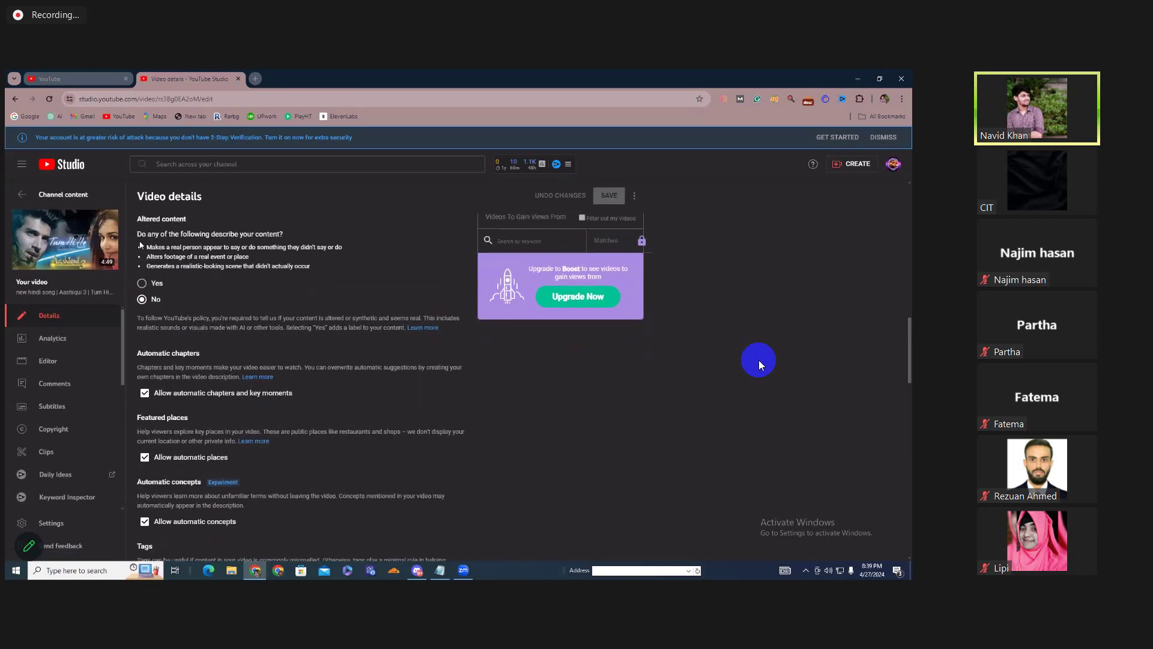
{"action": "left_click_drag", "start_coordinate": [144, 231], "coordinate": [257, 236]}
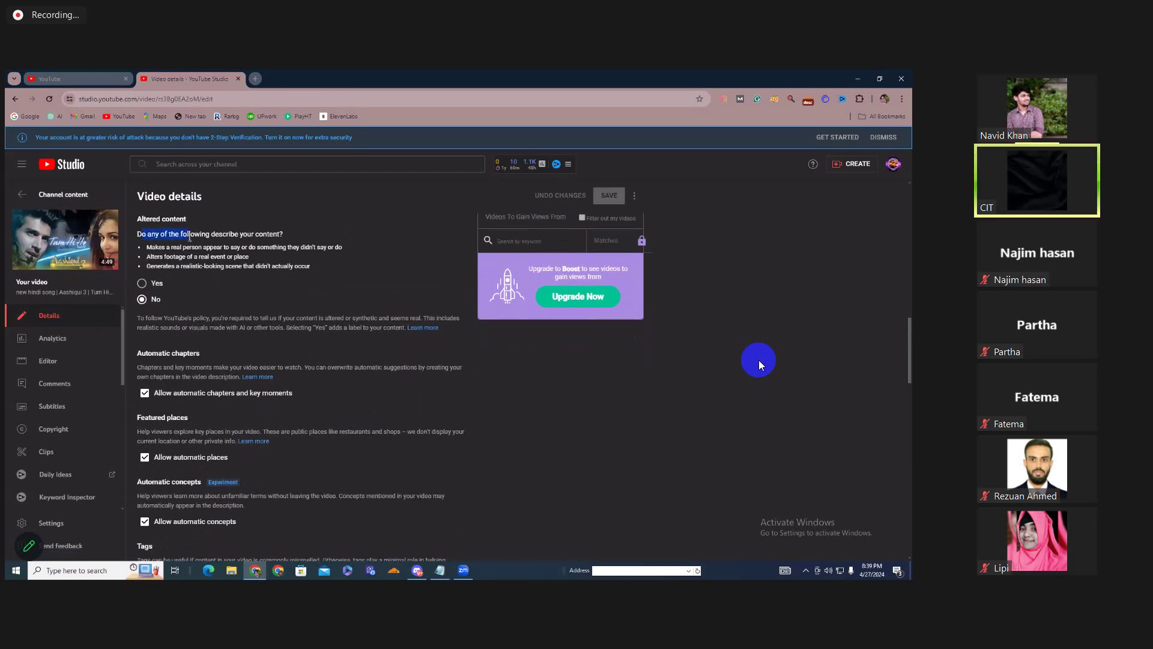
{"action": "left_click", "coordinate": [258, 237]}
- Examine the video's tags, language, recording, license, Shorts remixing, category and comment settings, including the video language choice
{"action": "scroll", "coordinate": [370, 308], "scroll_direction": "down", "scroll_amount": 10}
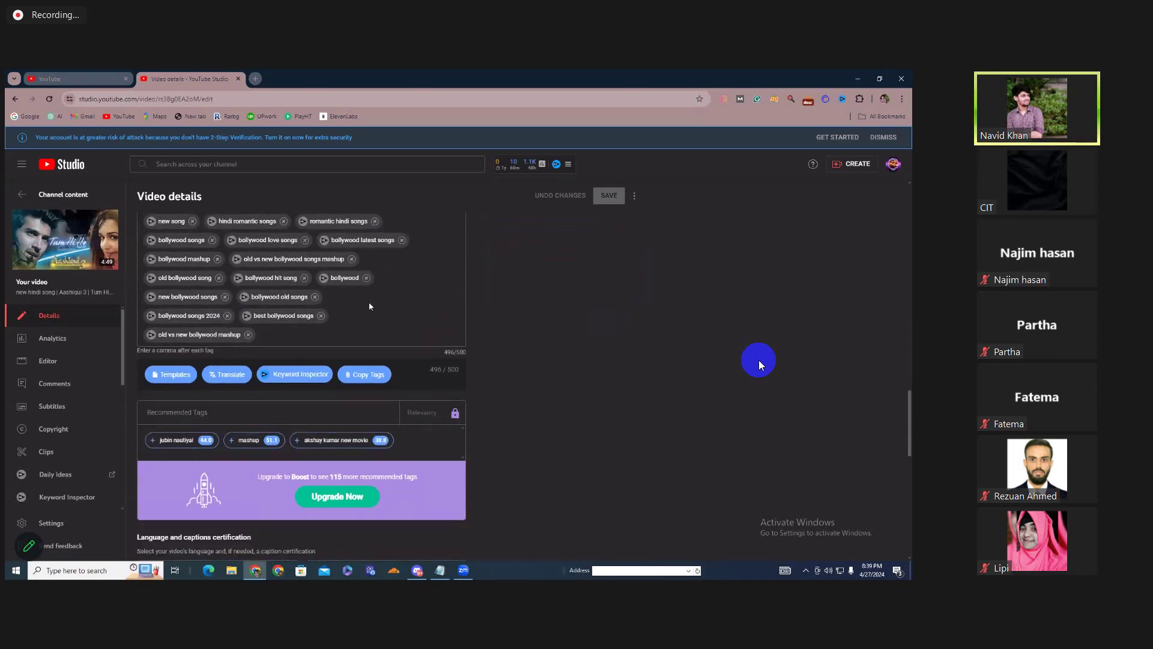
{"action": "scroll", "coordinate": [370, 306], "scroll_direction": "down", "scroll_amount": 6}
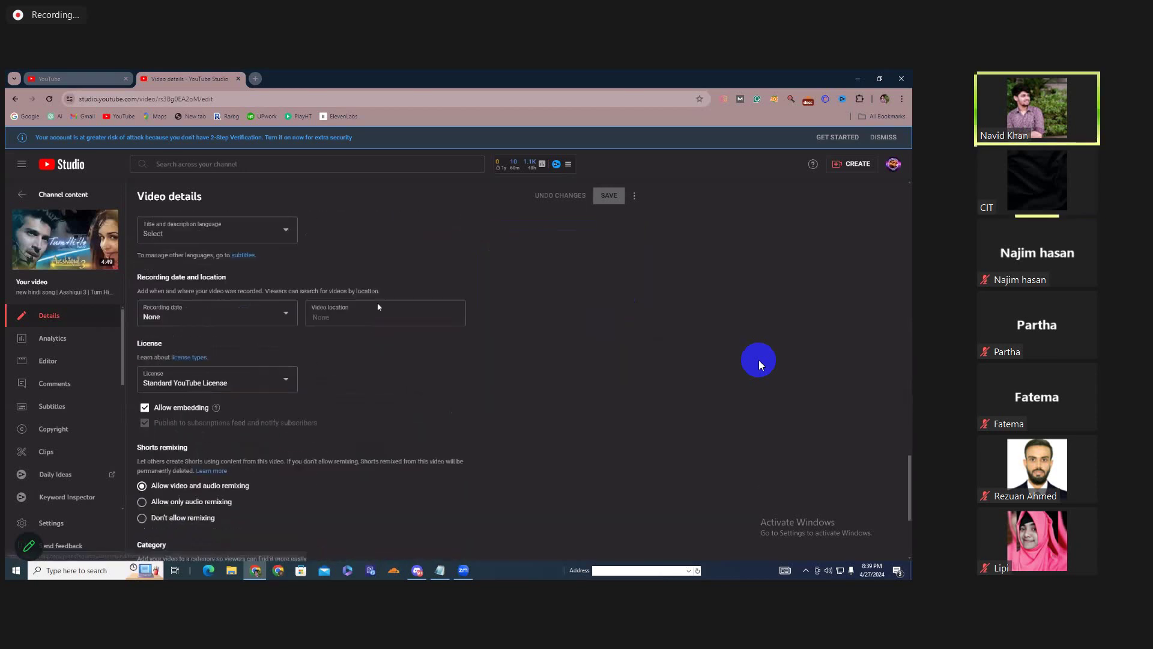
{"action": "scroll", "coordinate": [378, 307], "scroll_direction": "down", "scroll_amount": 4}
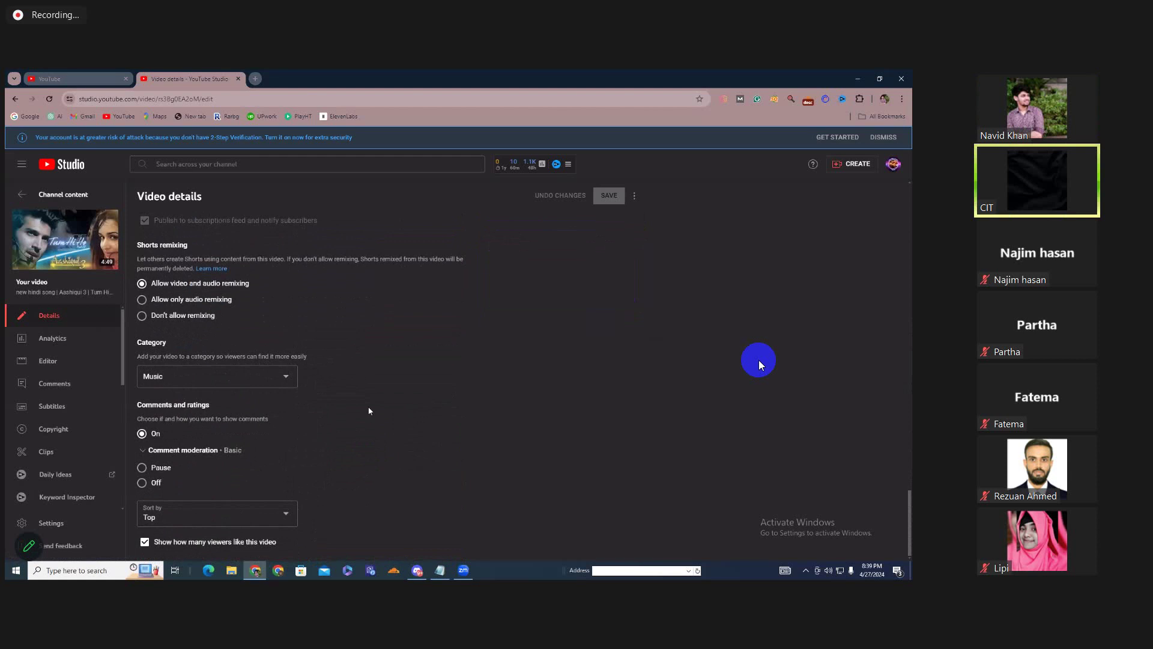
{"action": "scroll", "coordinate": [369, 411], "scroll_direction": "up", "scroll_amount": 2}
{"action": "scroll", "coordinate": [369, 410], "scroll_direction": "up", "scroll_amount": 3}
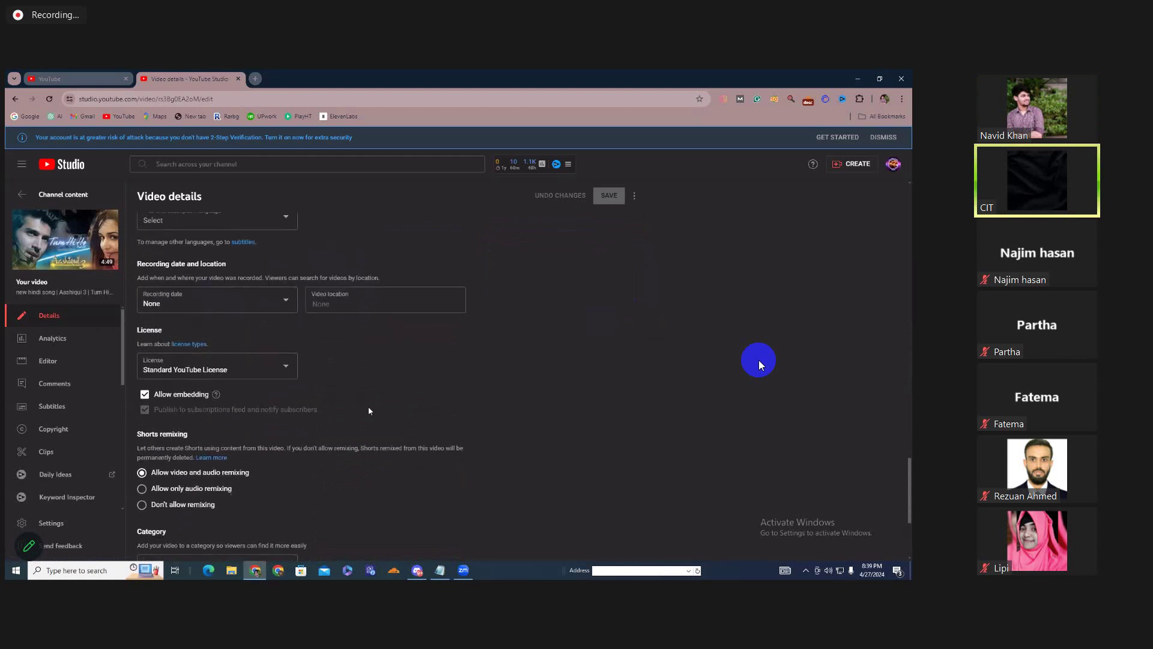
{"action": "scroll", "coordinate": [369, 411], "scroll_direction": "up", "scroll_amount": 1}
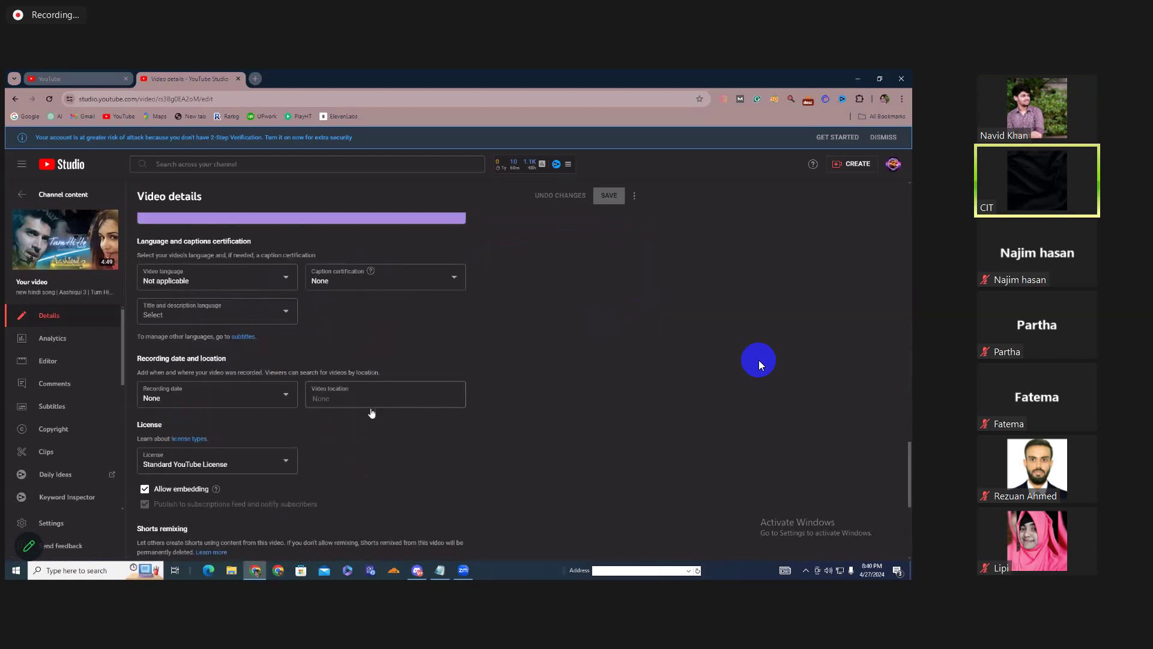
{"action": "scroll", "coordinate": [531, 357], "scroll_direction": "up", "scroll_amount": 1}
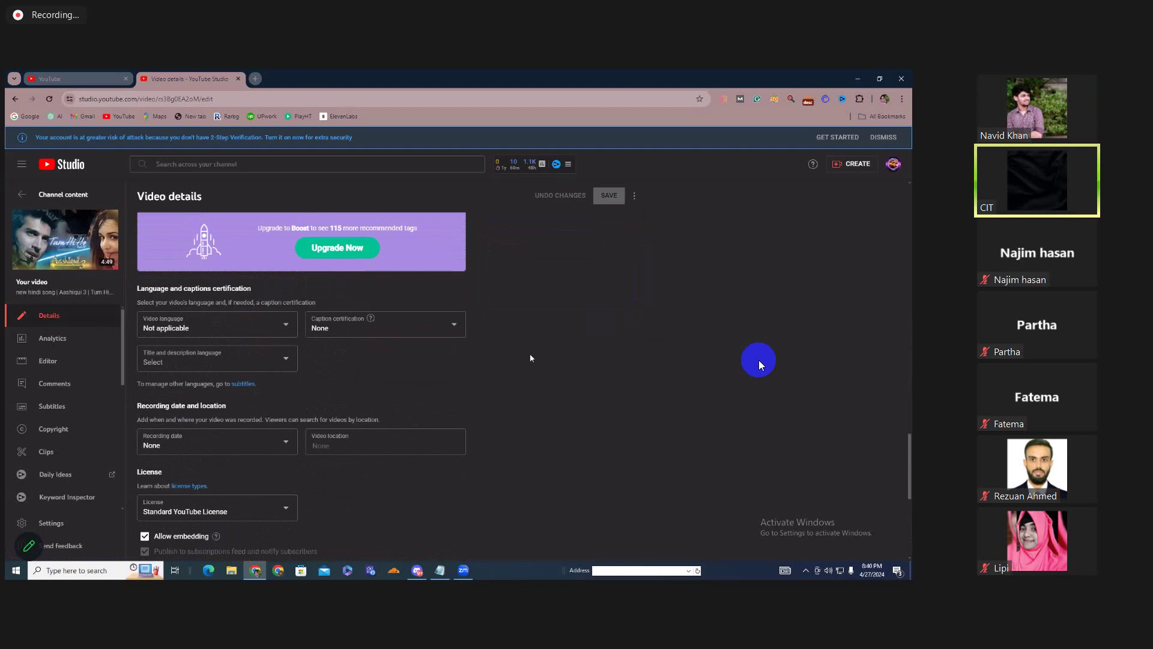
{"action": "left_click", "coordinate": [240, 330]}
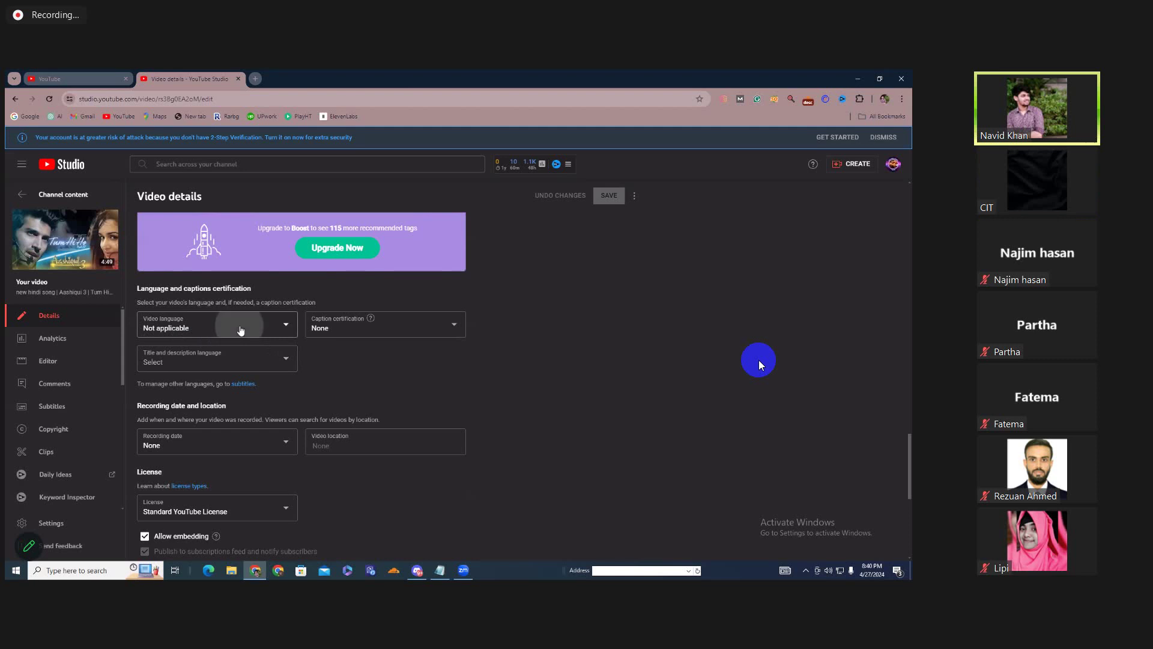
{"action": "left_click", "coordinate": [622, 393]}
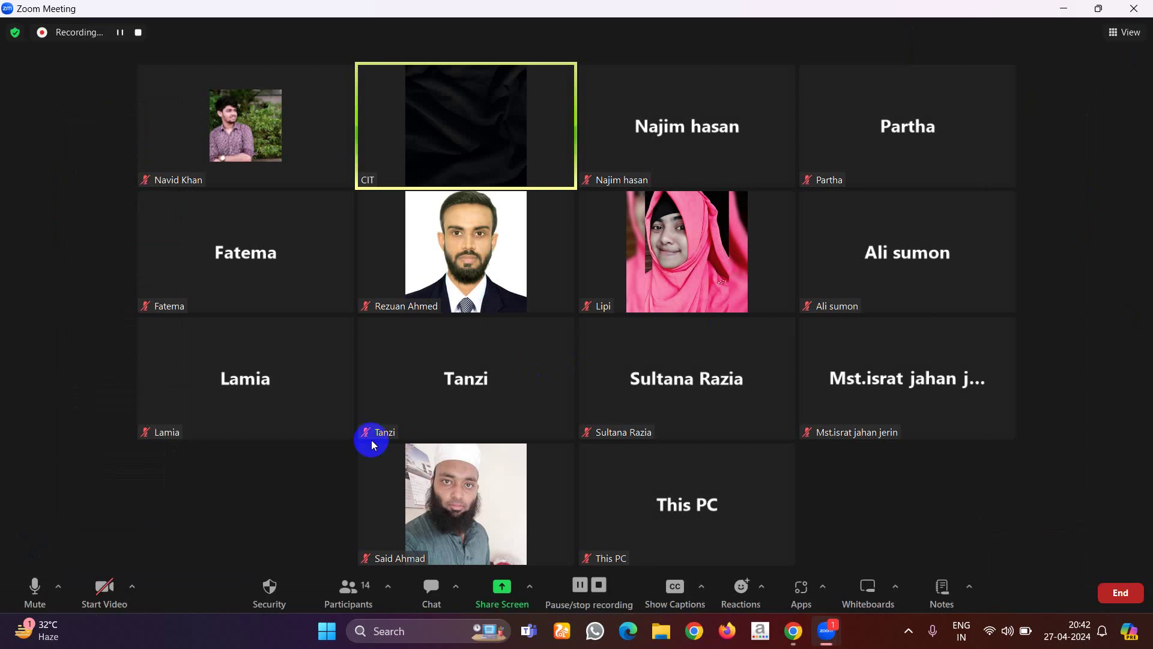
- Share the entire screen in the Zoom meeting, look at the CIT ES DM 2326 Facebook group and return to Google Ads
{"action": "left_click", "coordinate": [503, 593]}
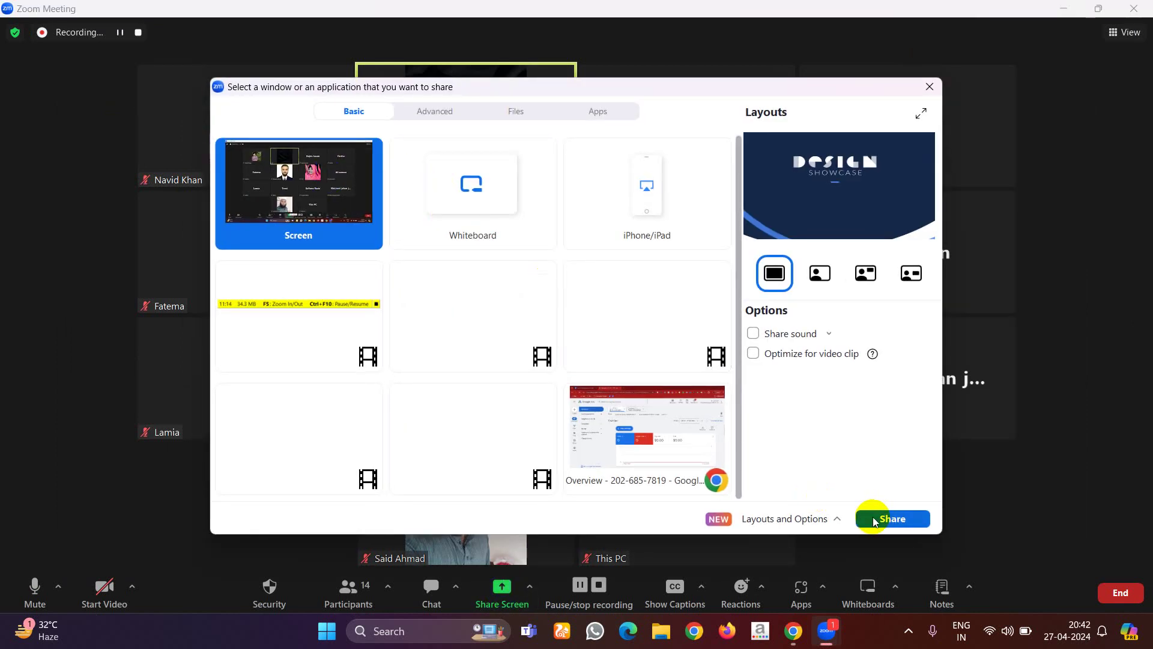
{"action": "left_click", "coordinate": [874, 520]}
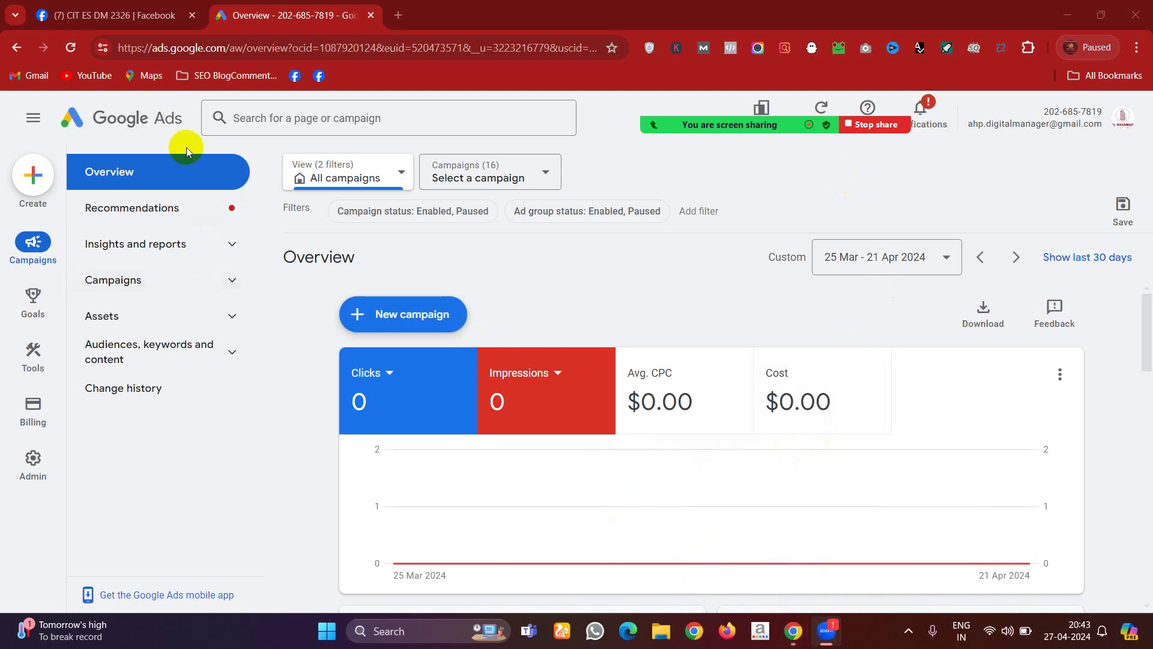
{"action": "left_click", "coordinate": [78, 11]}
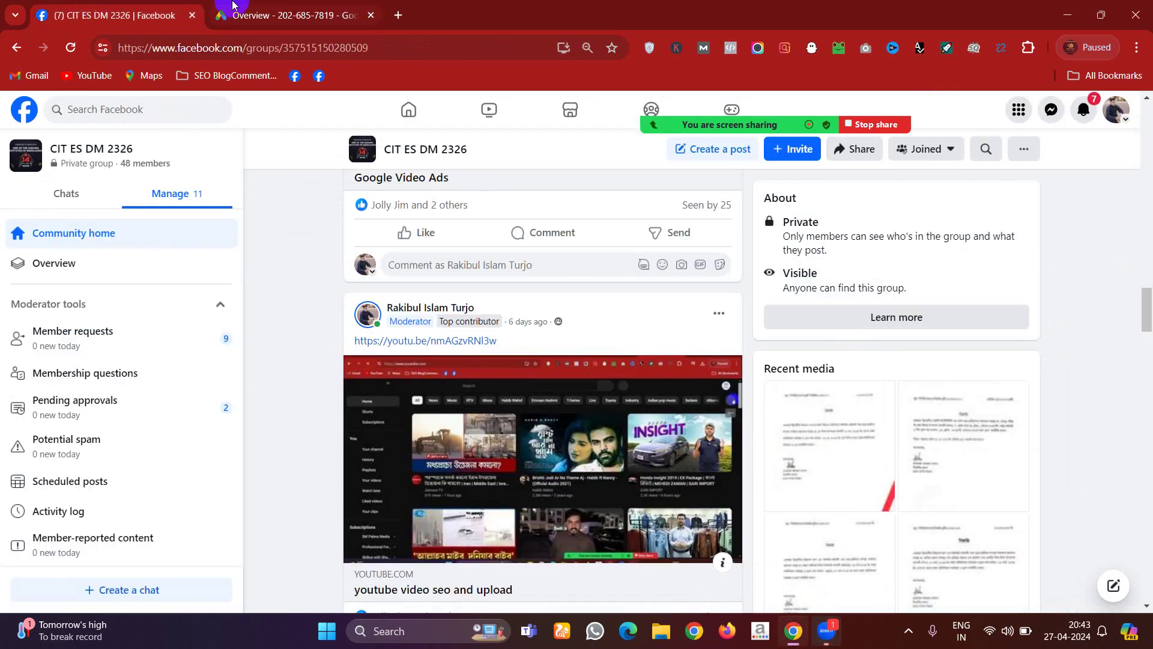
{"action": "left_click", "coordinate": [240, 9]}
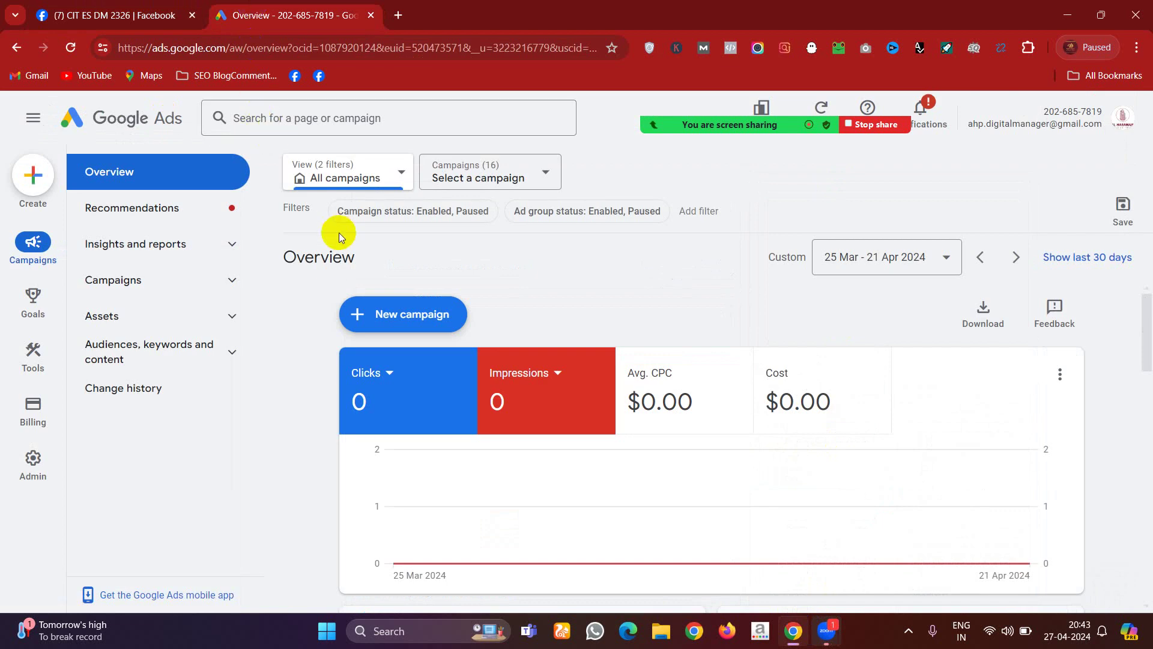
- Set the system volume to maximum and admit the waiting participant to the meeting
{"action": "mouse_move", "coordinate": [808, 628]}
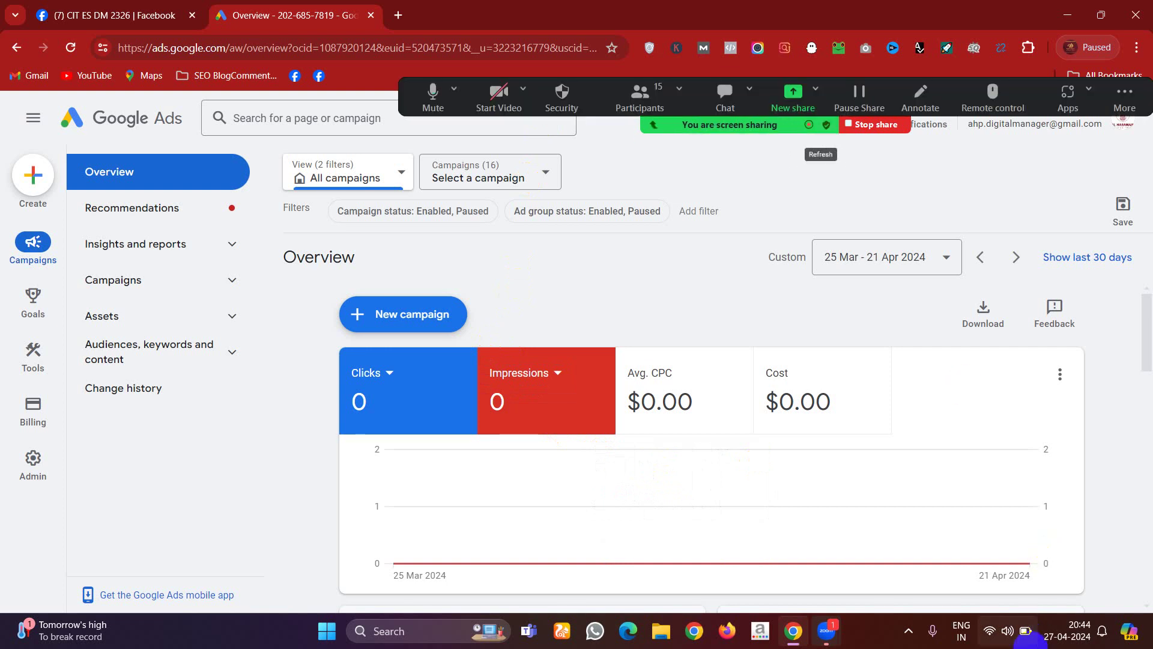
{"action": "left_click", "coordinate": [1008, 631]}
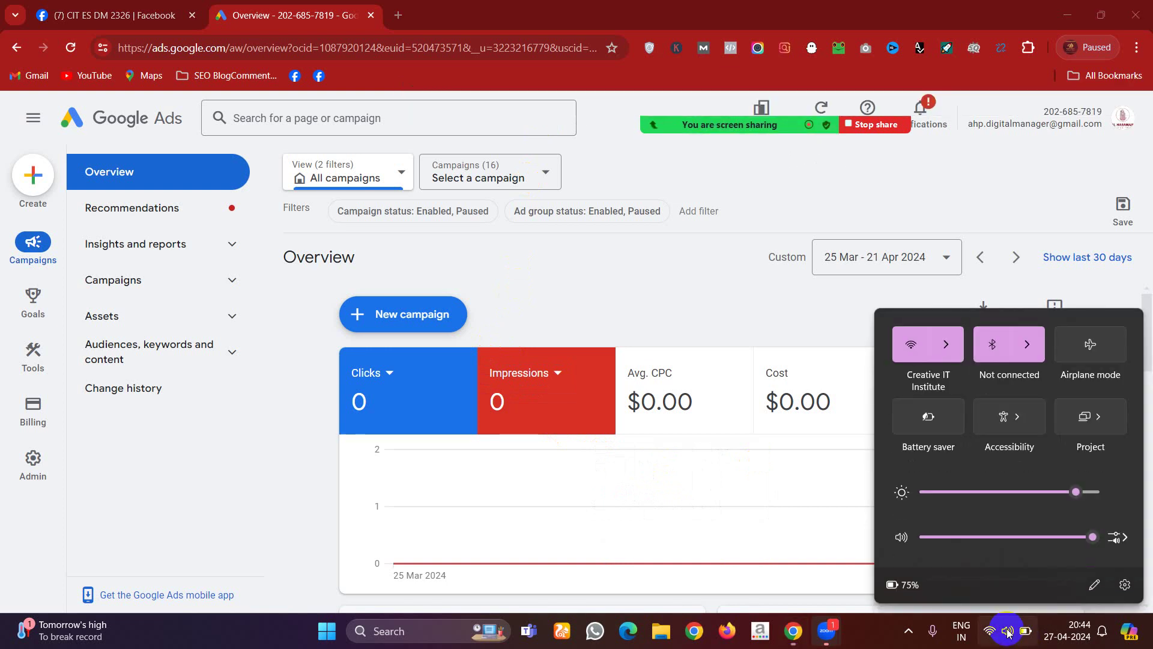
{"action": "left_click_drag", "start_coordinate": [1089, 537], "coordinate": [1101, 539]}
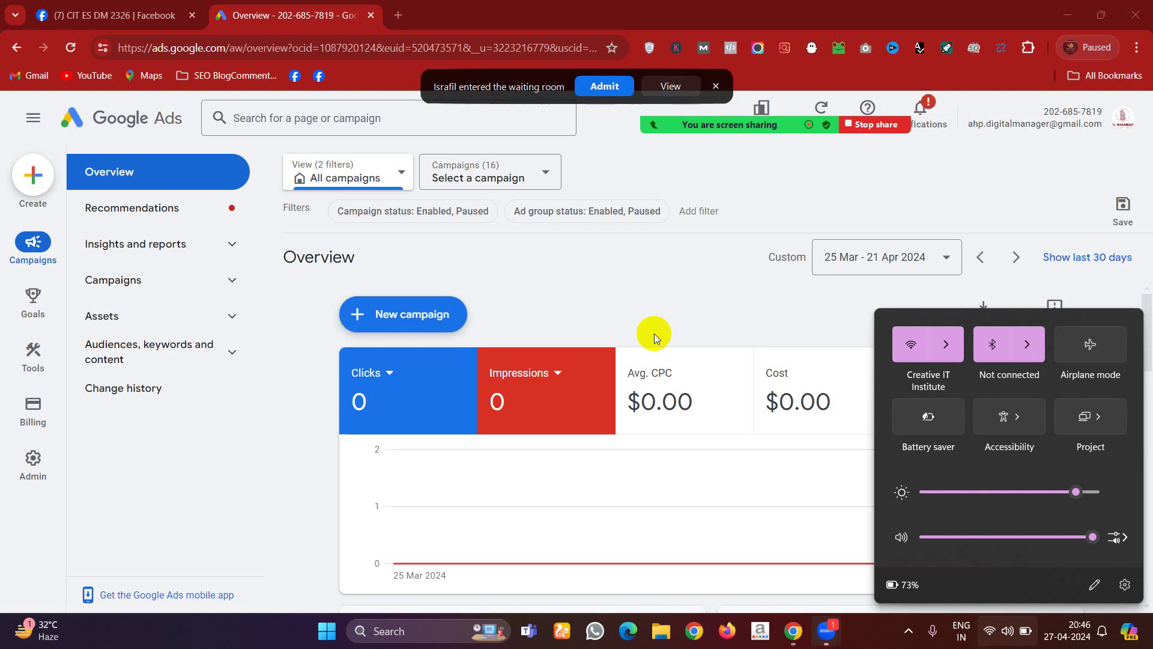
{"action": "left_click", "coordinate": [591, 85]}
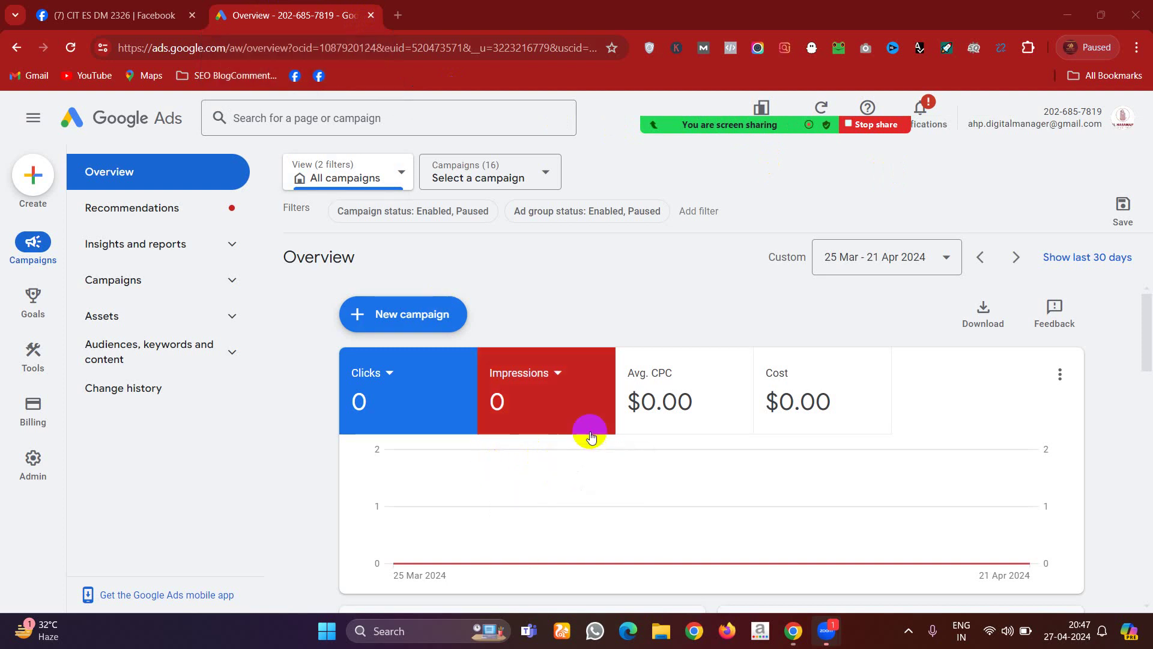
- Start a new campaign from the Google Ads overview to reach the choice of campaign objective
{"action": "mouse_move", "coordinate": [733, 520]}
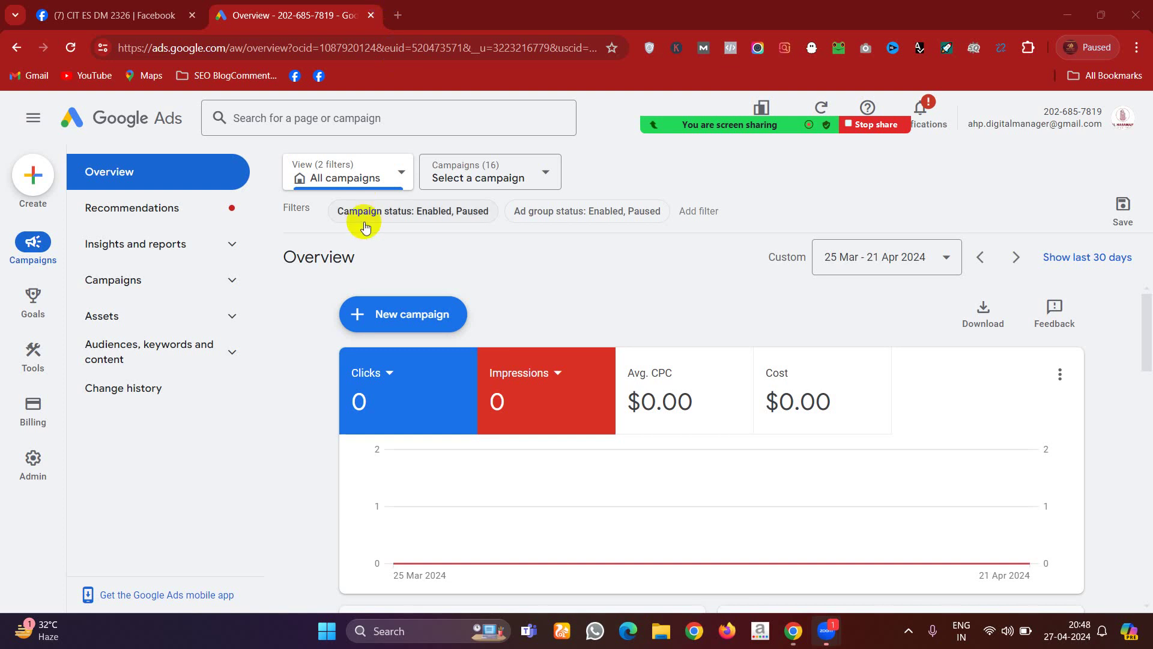
{"action": "left_click", "coordinate": [402, 318]}
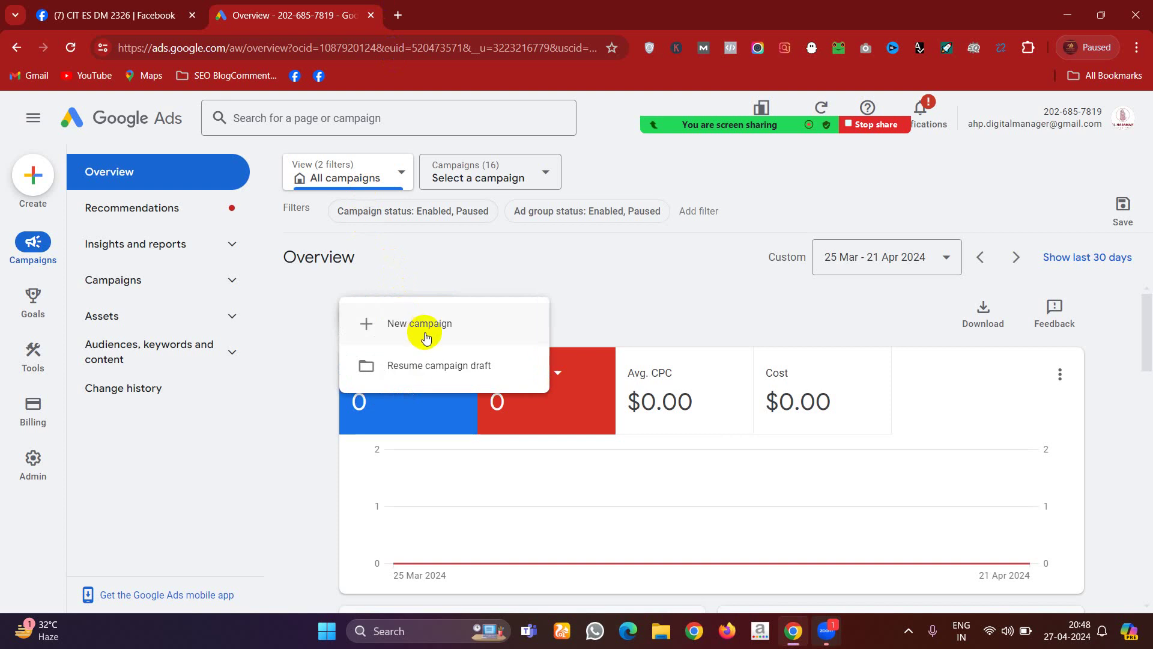
{"action": "left_click", "coordinate": [424, 331]}
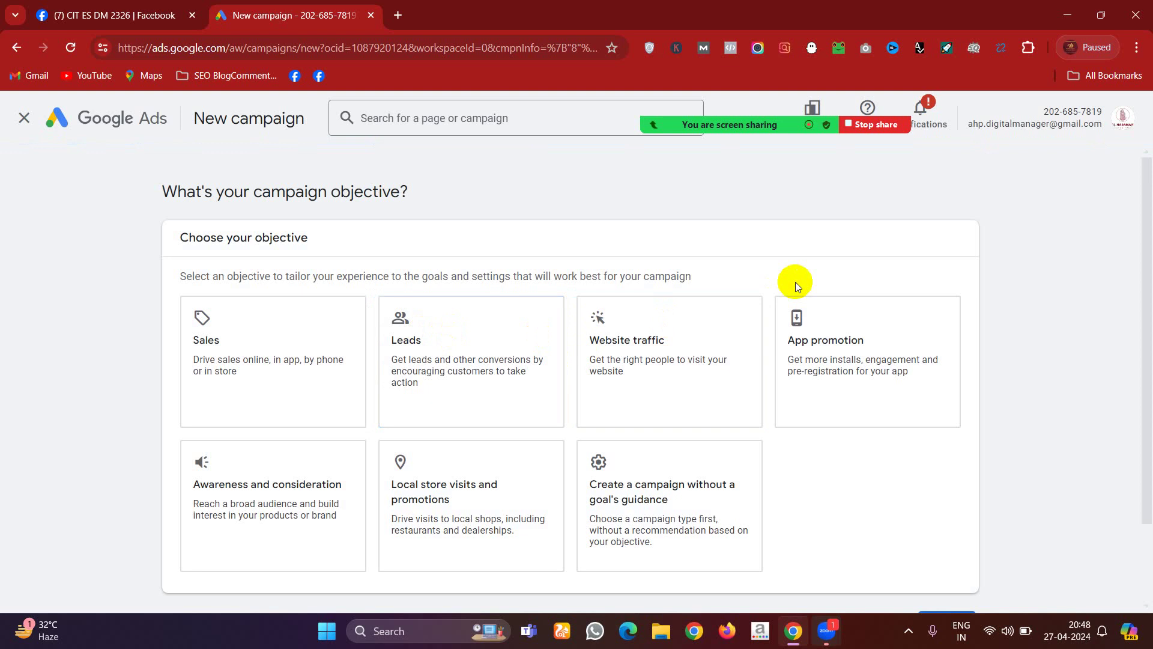
- Search Google in a new browser tab for "cleaning services in nyc"
{"action": "left_click", "coordinate": [399, 13]}
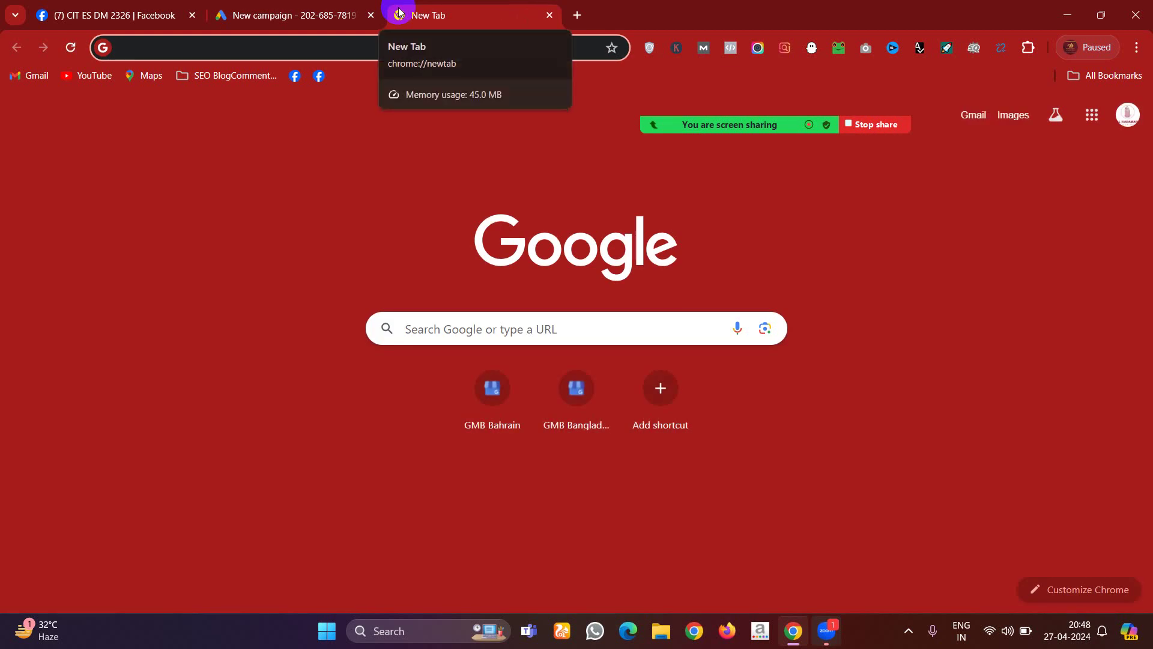
{"action": "type", "text": "cleaning services in nyc"}
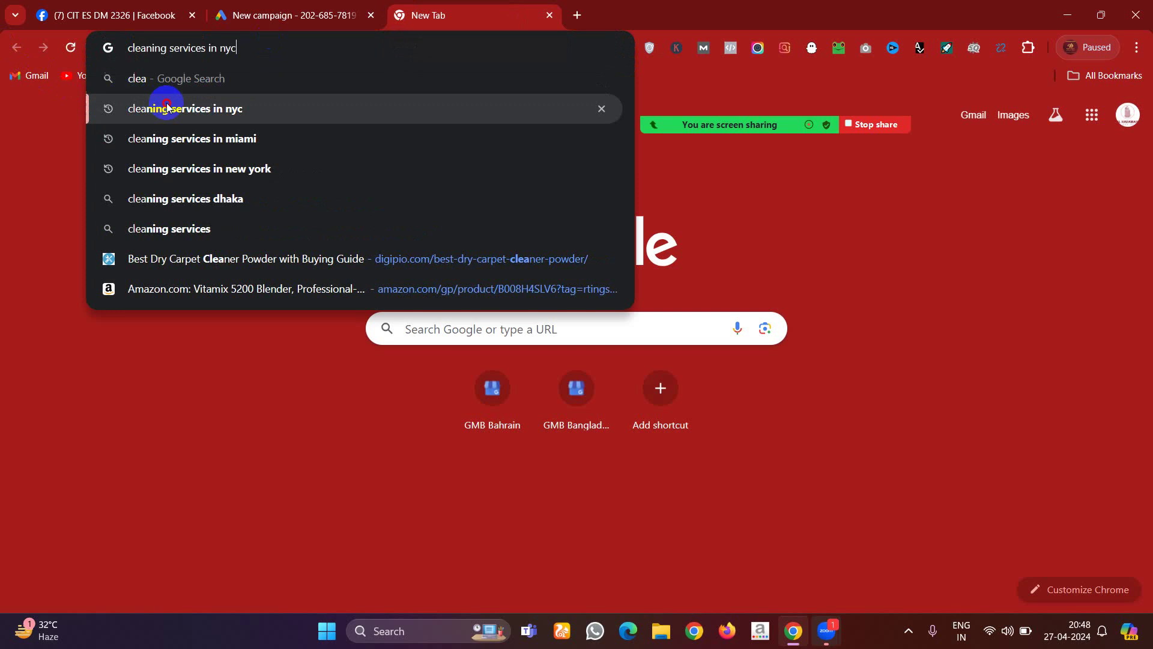
{"action": "left_click", "coordinate": [161, 108]}
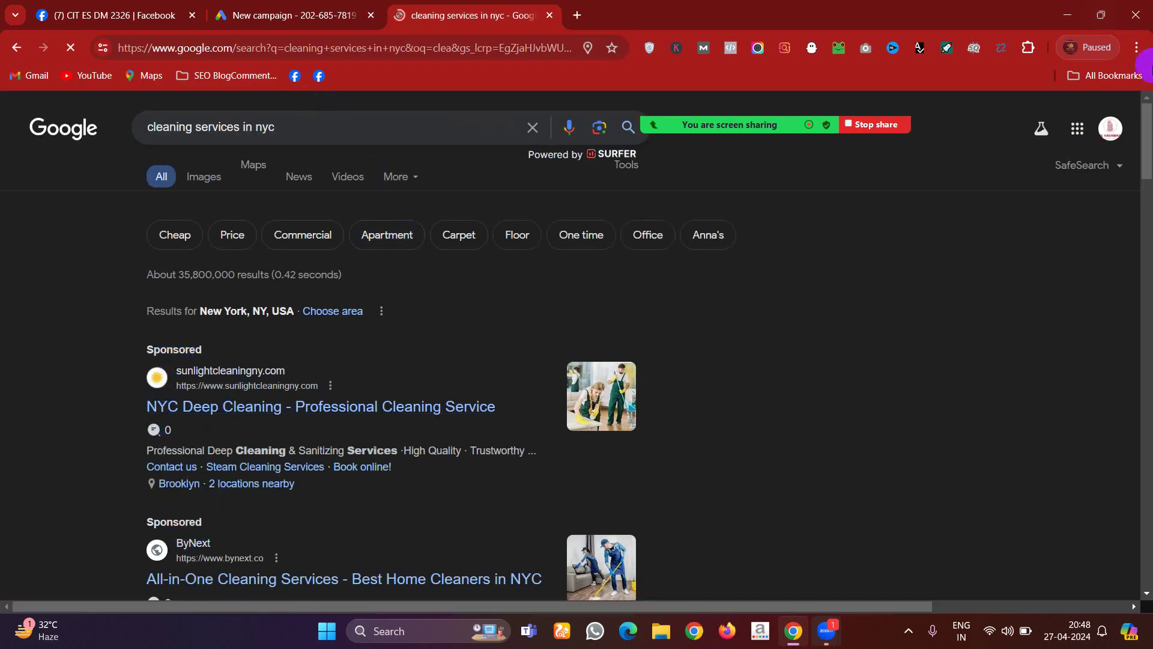
- Examine the search keyword's volume and cost figures and compare the sponsored listings with the organic results down the page
{"action": "left_click_drag", "start_coordinate": [1146, 138], "coordinate": [1144, 175]}
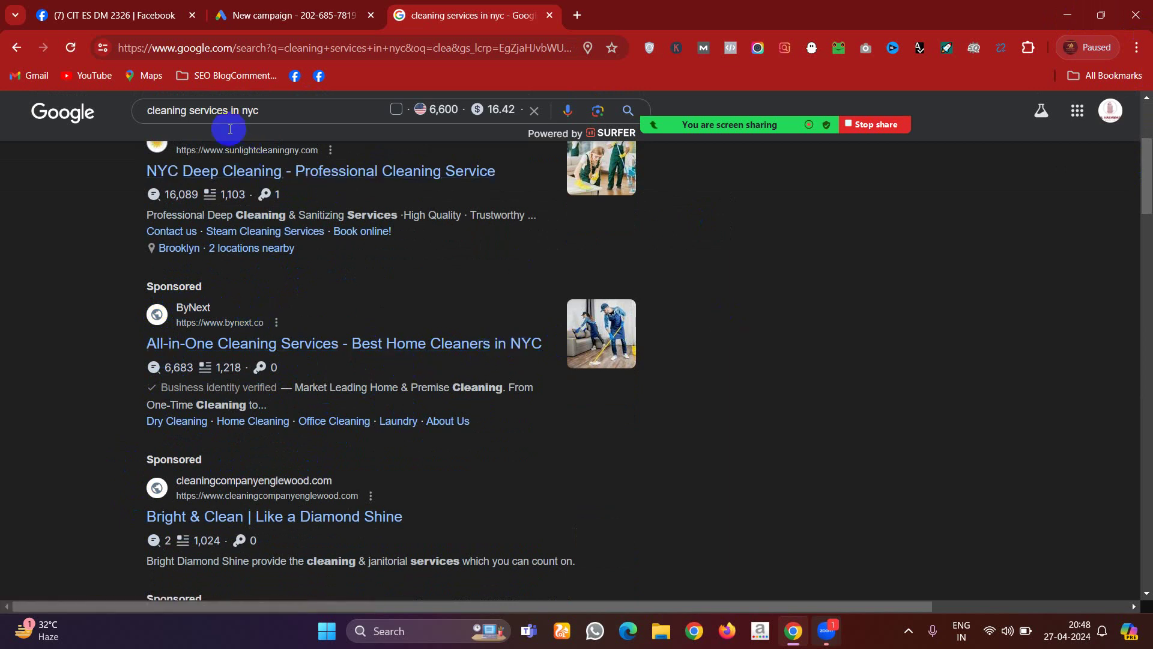
{"action": "left_click_drag", "start_coordinate": [280, 112], "coordinate": [147, 109]}
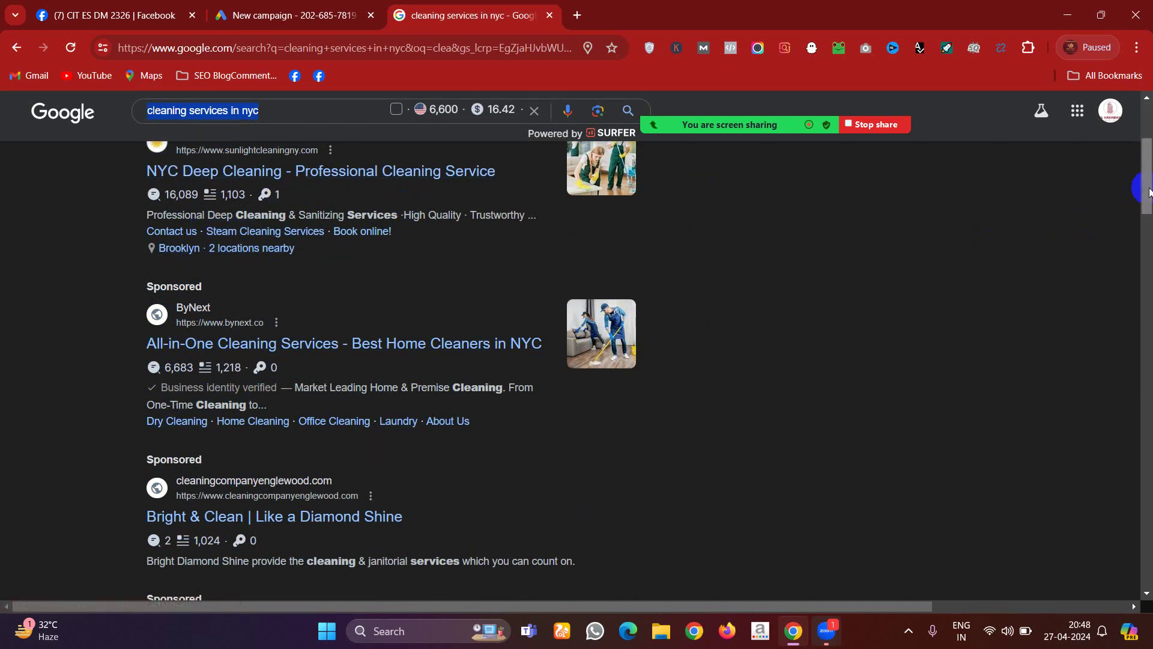
{"action": "left_click_drag", "start_coordinate": [1147, 193], "coordinate": [1150, 146]}
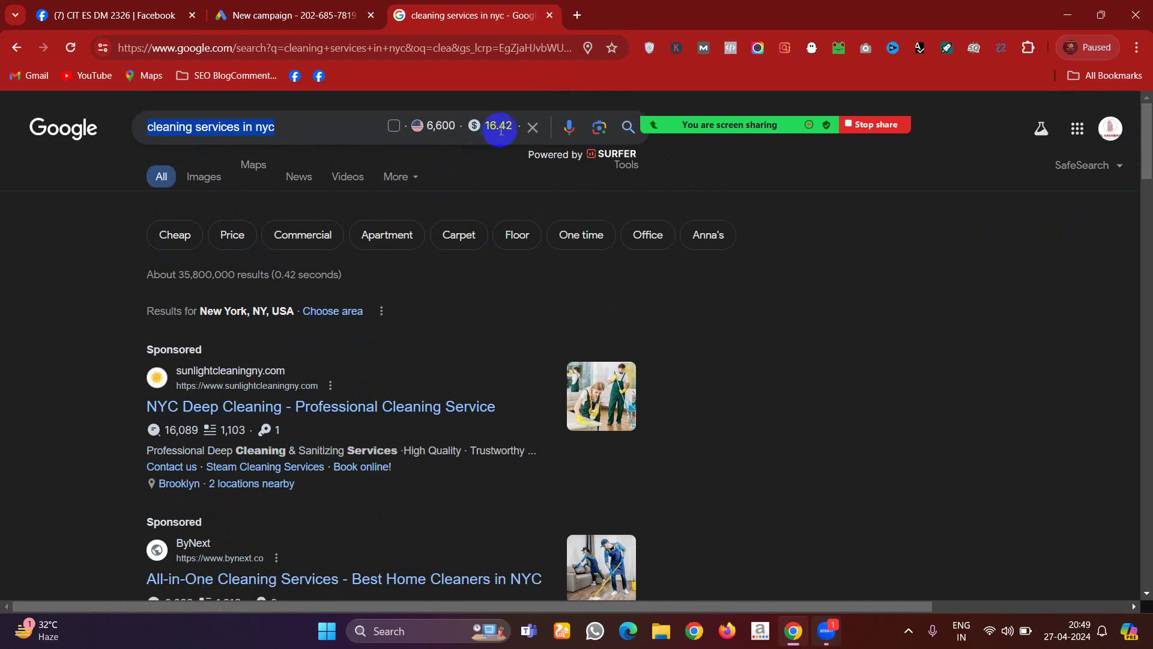
{"action": "mouse_move", "coordinate": [500, 130]}
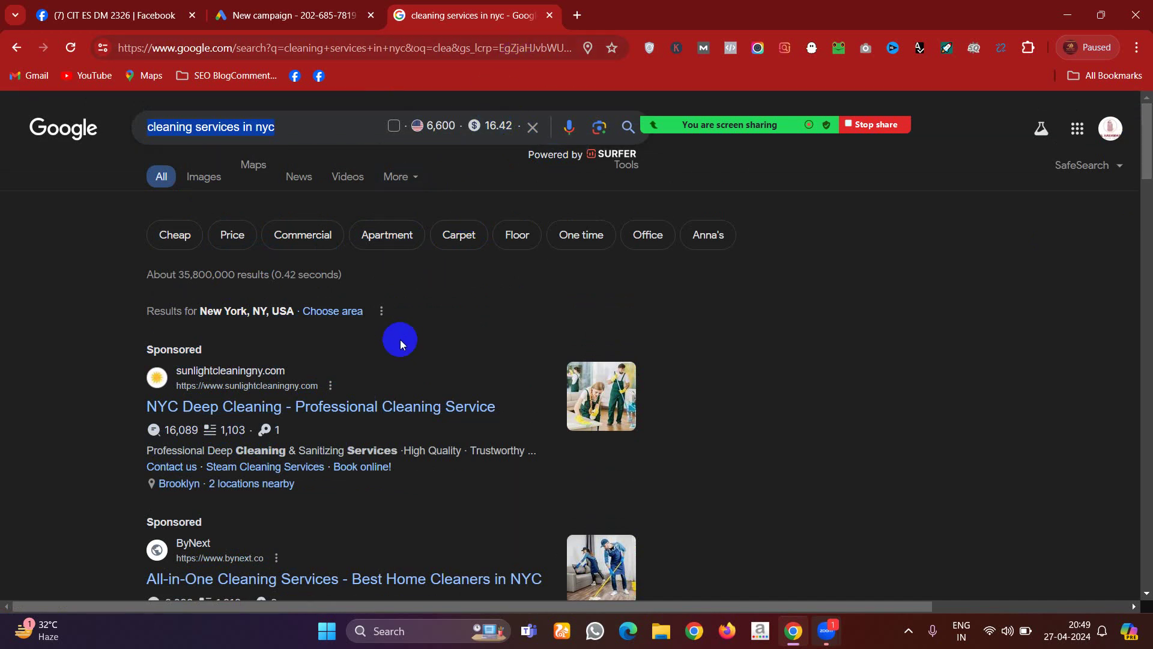
{"action": "left_click_drag", "start_coordinate": [1144, 147], "coordinate": [1147, 638]}
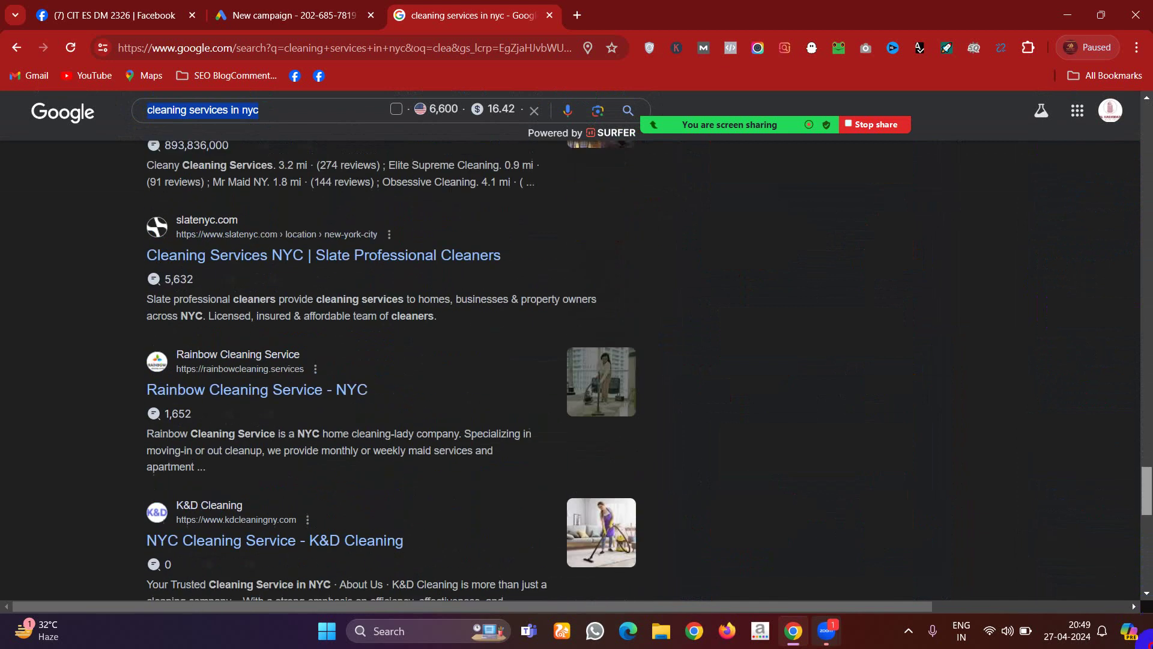
{"action": "scroll", "coordinate": [299, 392], "scroll_direction": "up", "scroll_amount": 10}
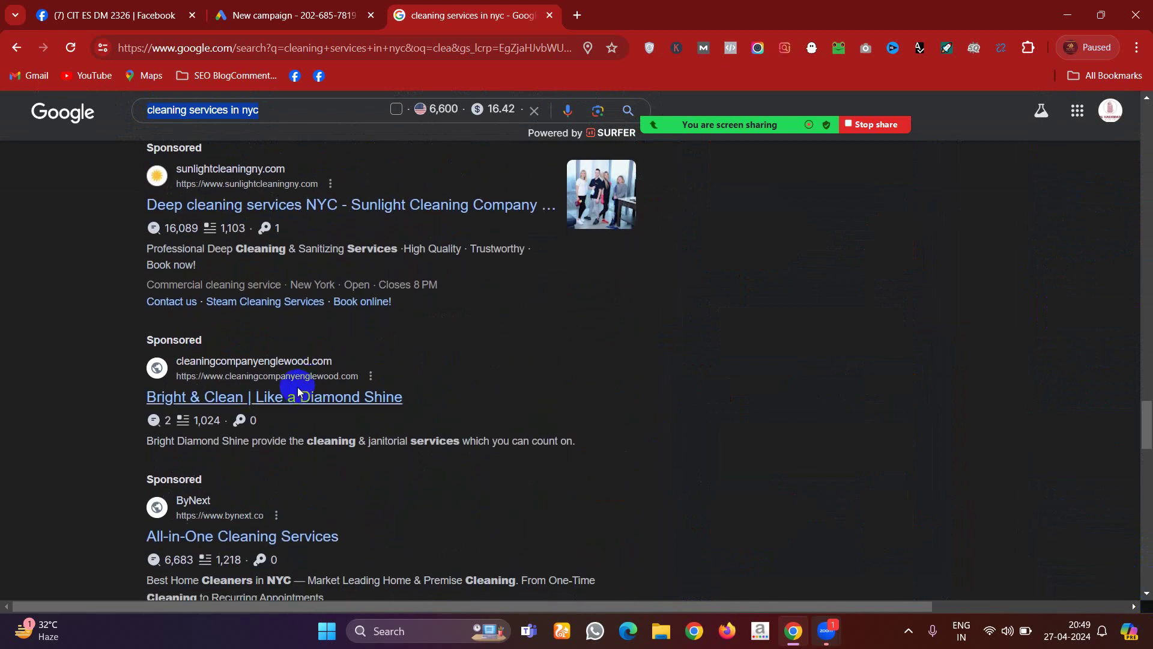
{"action": "left_click_drag", "start_coordinate": [1146, 508], "coordinate": [1146, 469]}
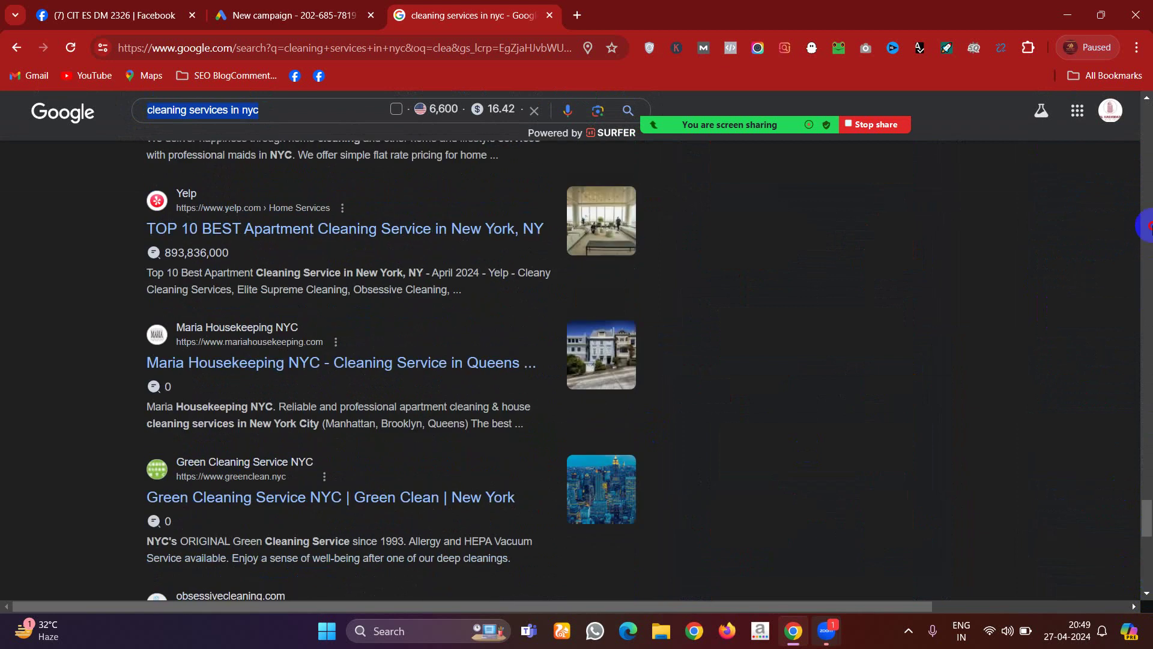
- Review the first sponsored listing in detail, then the organic results below the map, and return to the start of the results
{"action": "left_click", "coordinate": [1147, 131]}
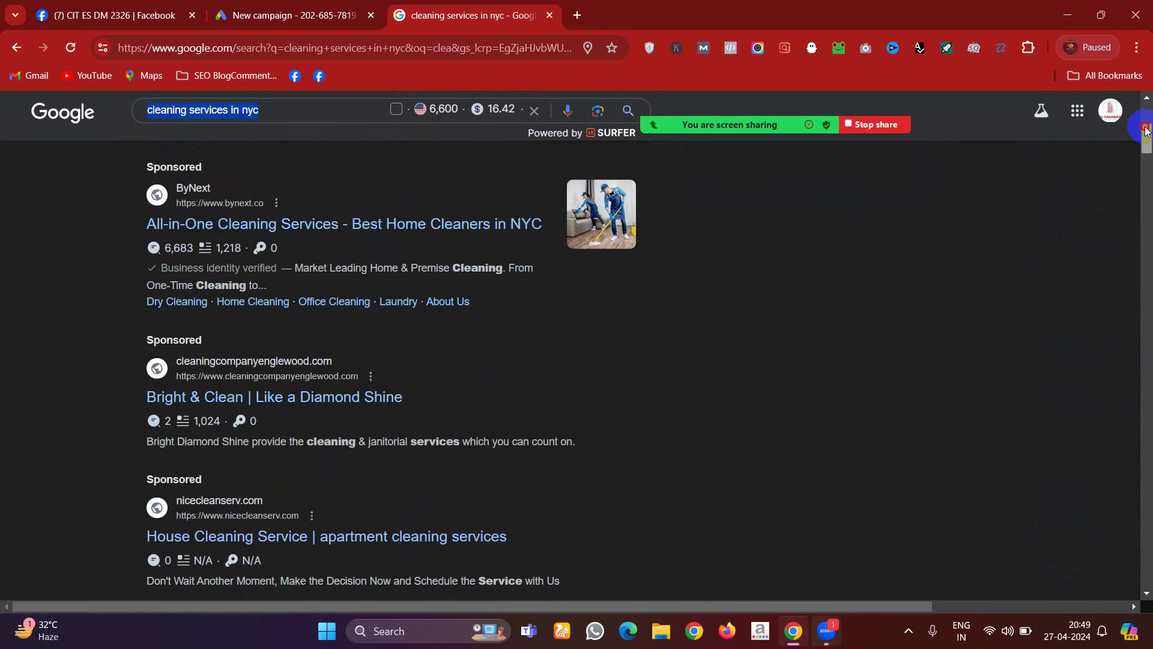
{"action": "left_click_drag", "start_coordinate": [1146, 130], "coordinate": [1146, 105]}
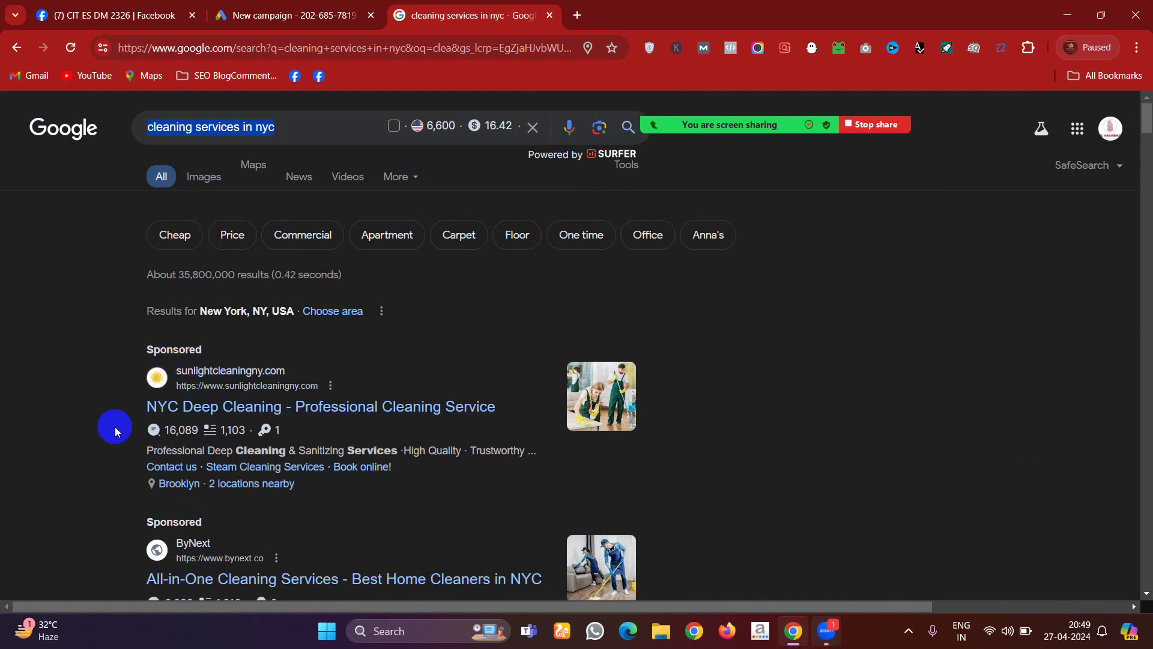
{"action": "left_click_drag", "start_coordinate": [100, 405], "coordinate": [437, 486]}
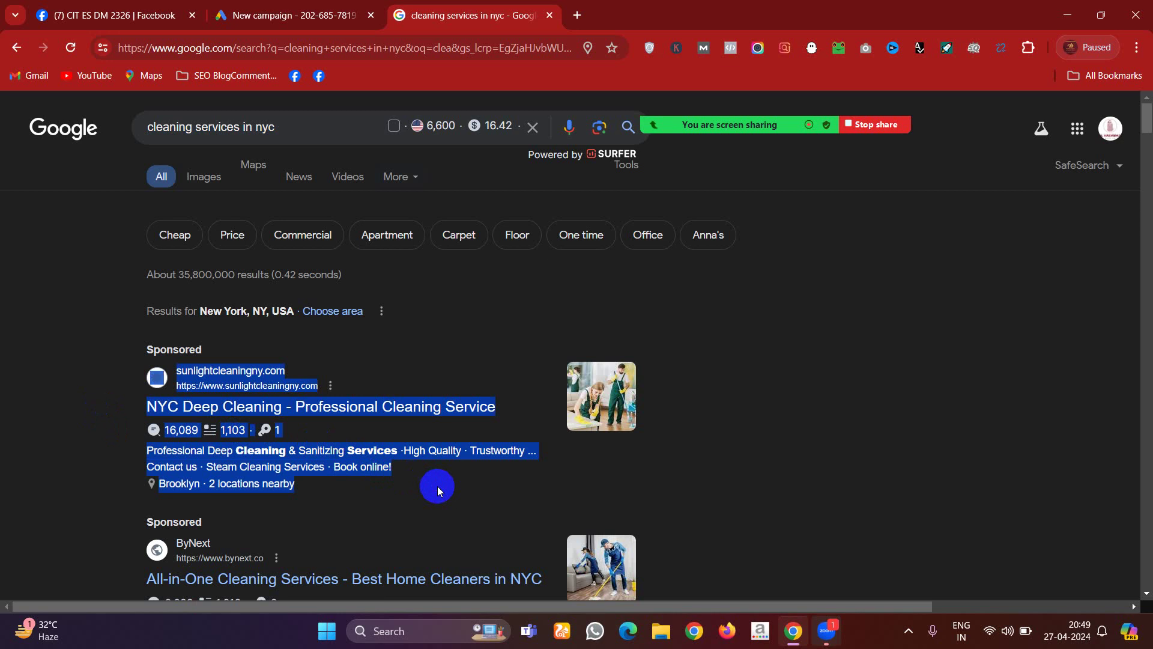
{"action": "left_click", "coordinate": [107, 369]}
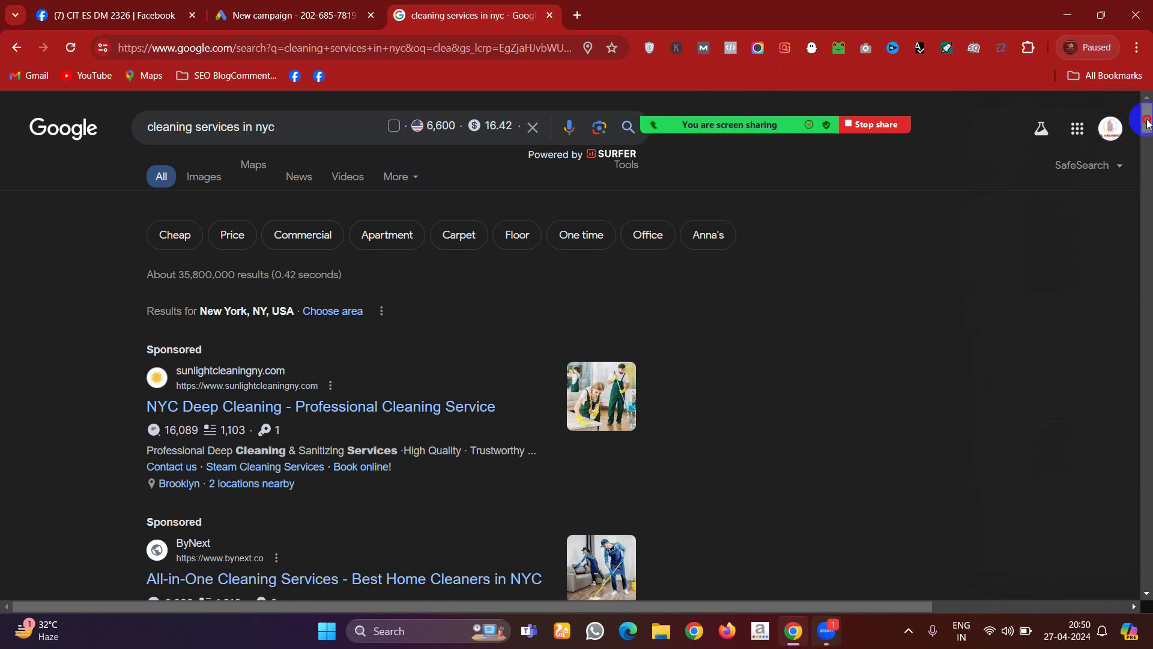
{"action": "left_click_drag", "start_coordinate": [1147, 123], "coordinate": [1121, 188]}
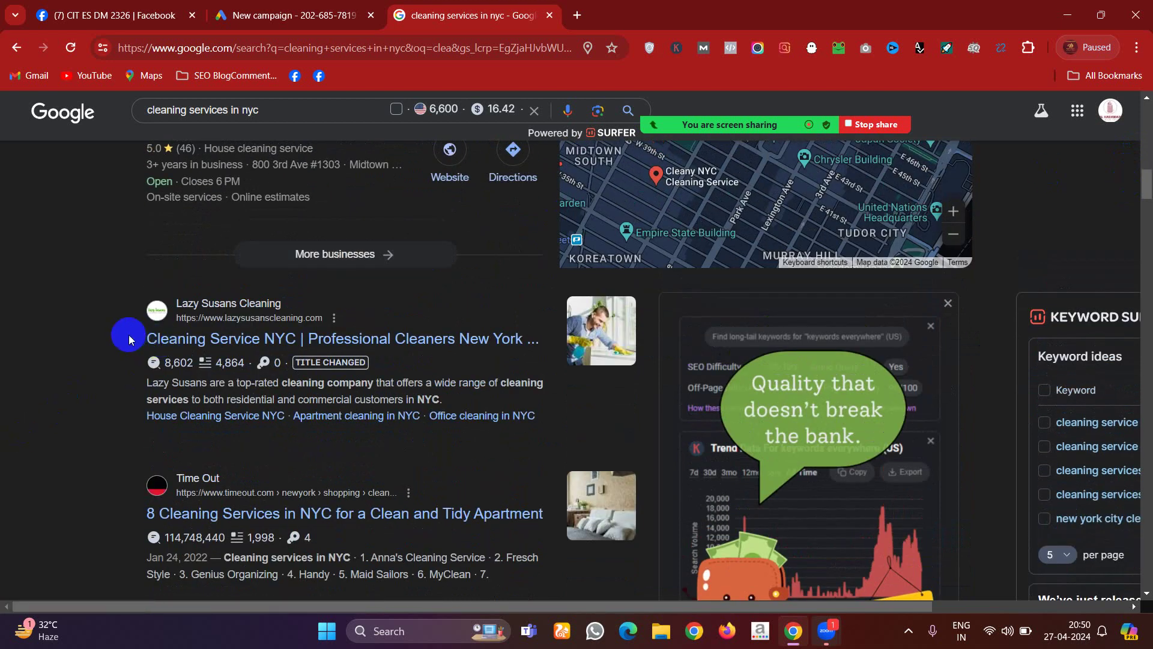
{"action": "left_click_drag", "start_coordinate": [125, 336], "coordinate": [94, 367]}
{"action": "left_click", "coordinate": [93, 368]}
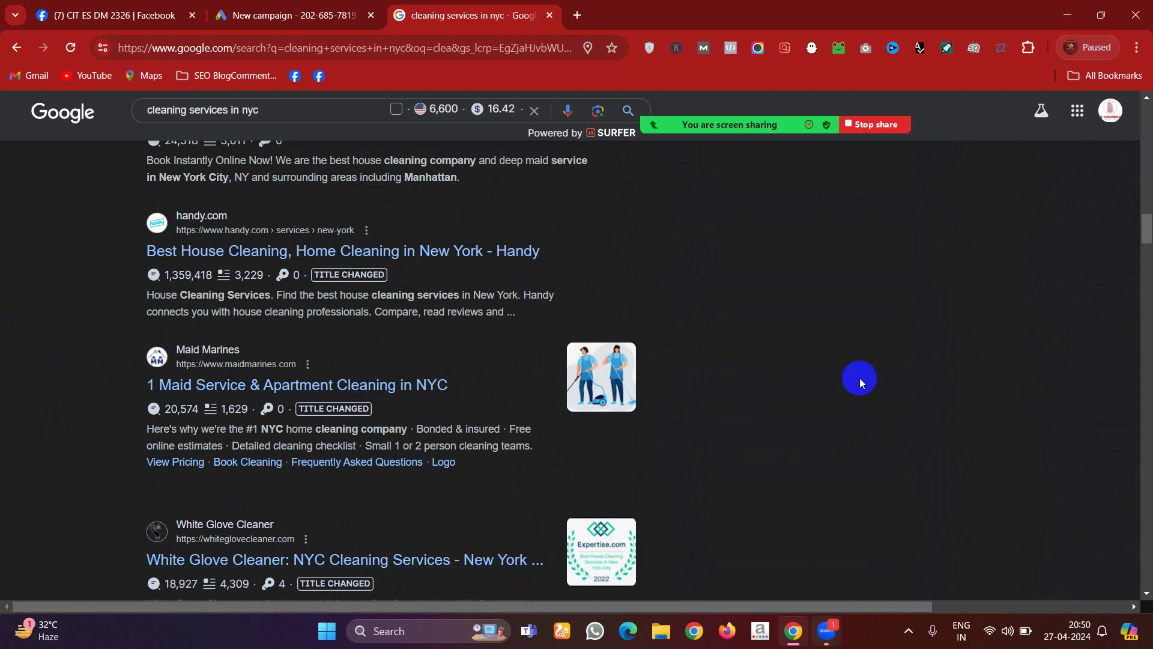
{"action": "left_click_drag", "start_coordinate": [1148, 236], "coordinate": [1147, 111]}
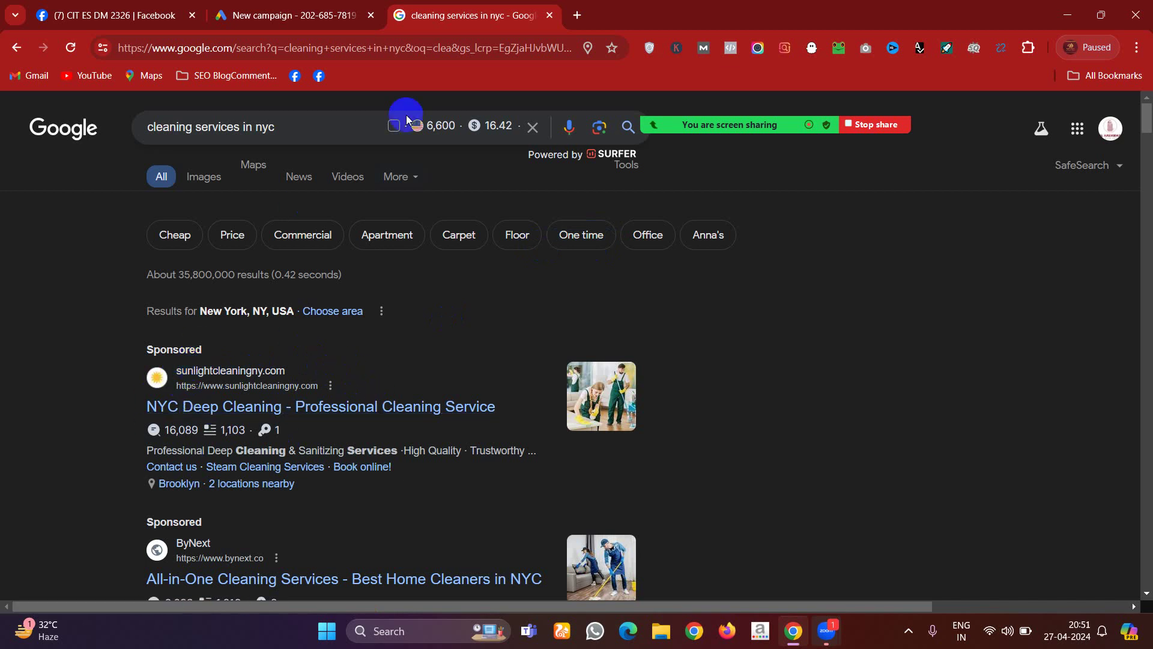
{"action": "left_click", "coordinate": [577, 17]}
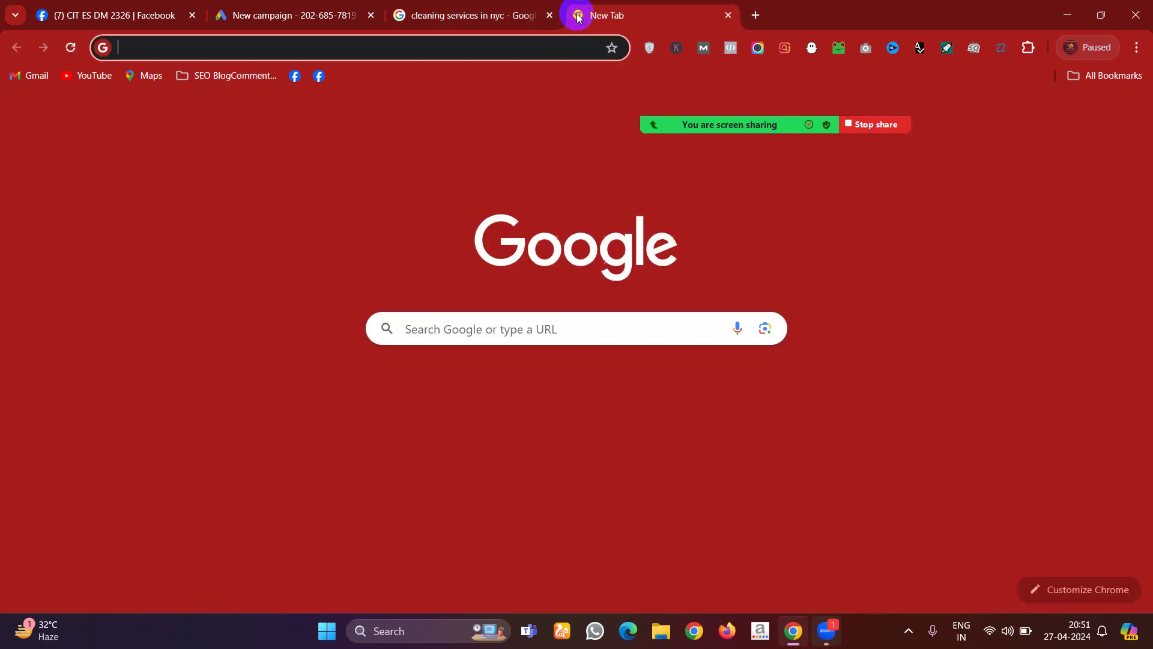
{"action": "type", "text": "s"}
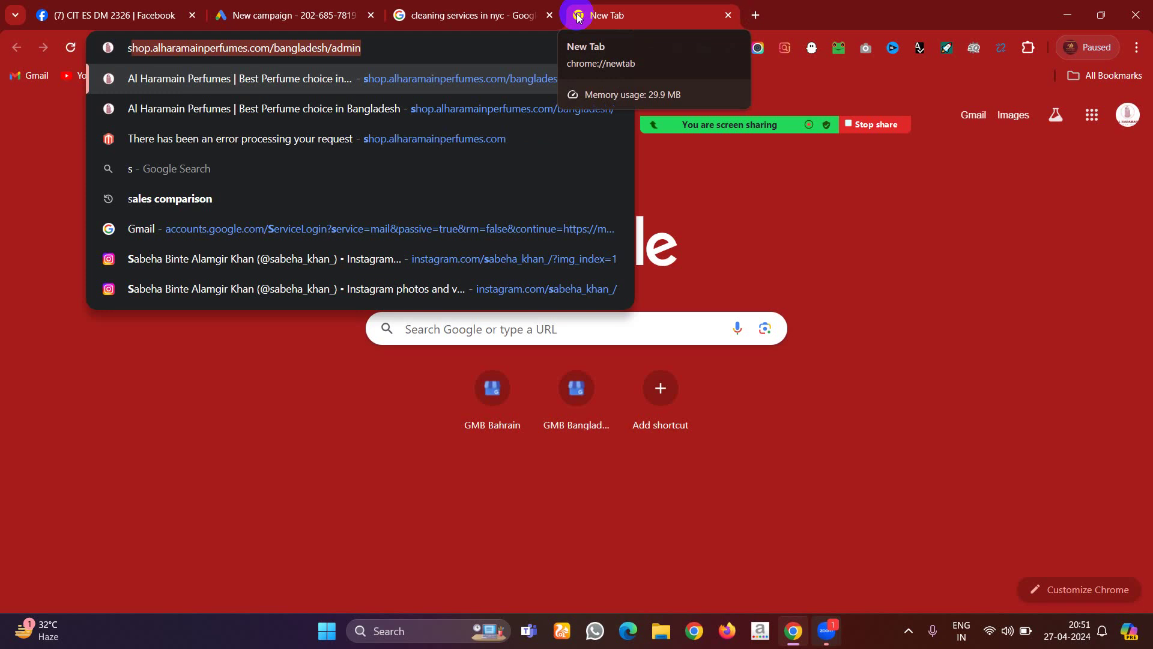
{"action": "key", "text": "BackSpace"}
{"action": "key", "text": "BackSpace"}
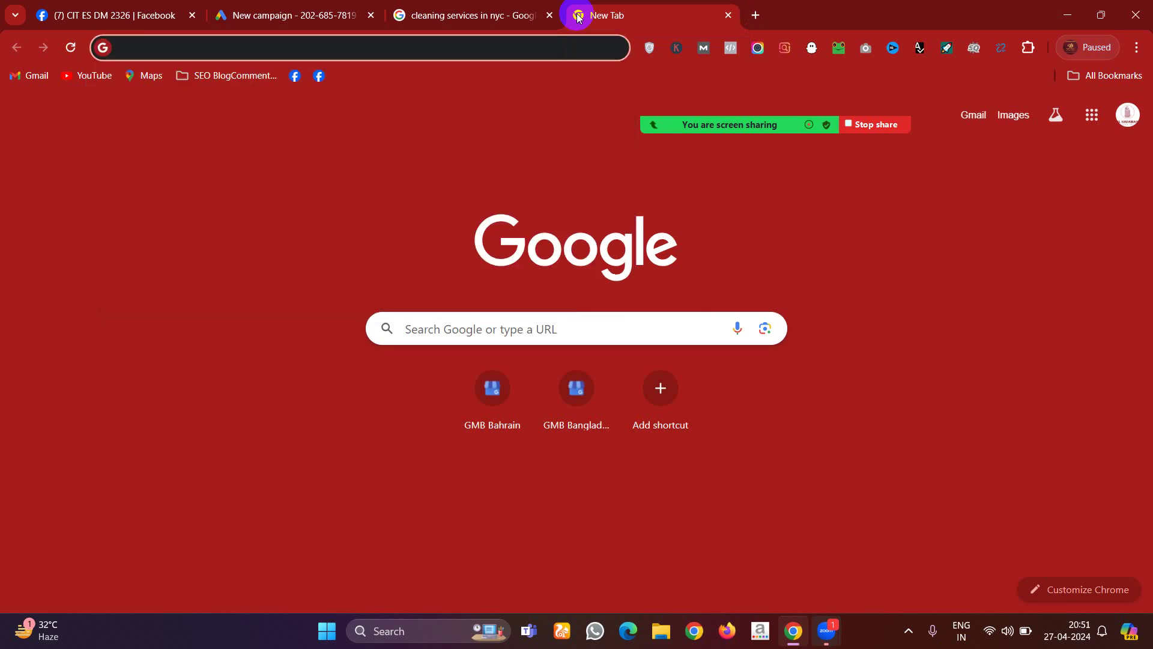
{"action": "left_click", "coordinate": [404, 15]}
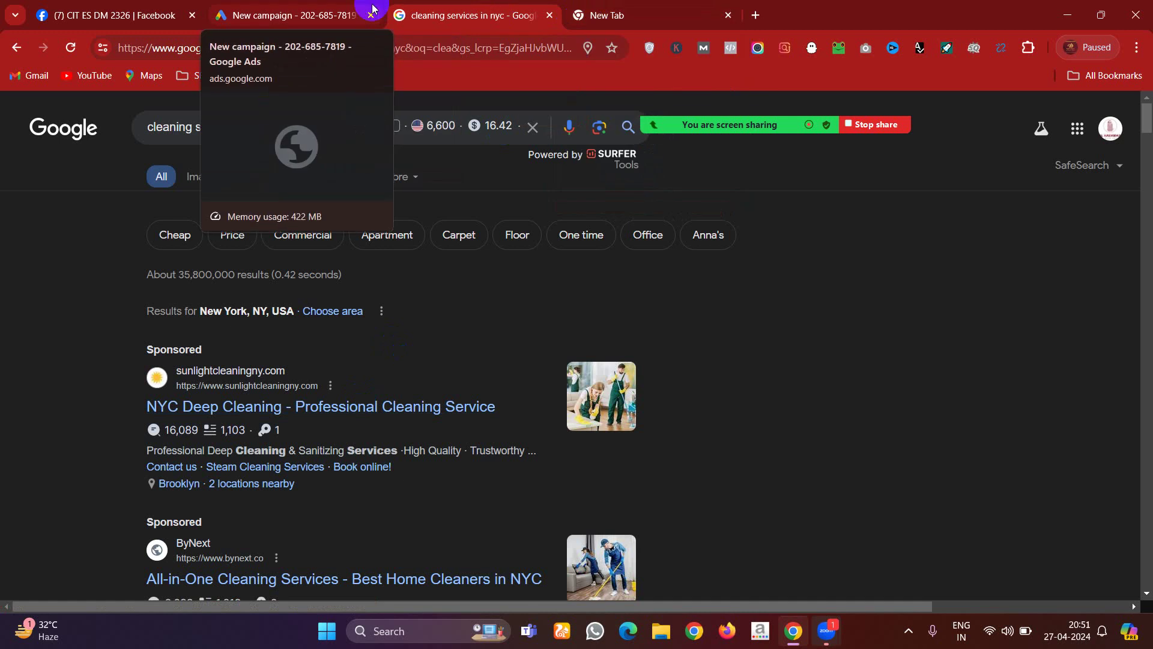
- Return to the Google Ads campaign objective page, check the meeting's participant list and minimize it
{"action": "left_click", "coordinate": [278, 5]}
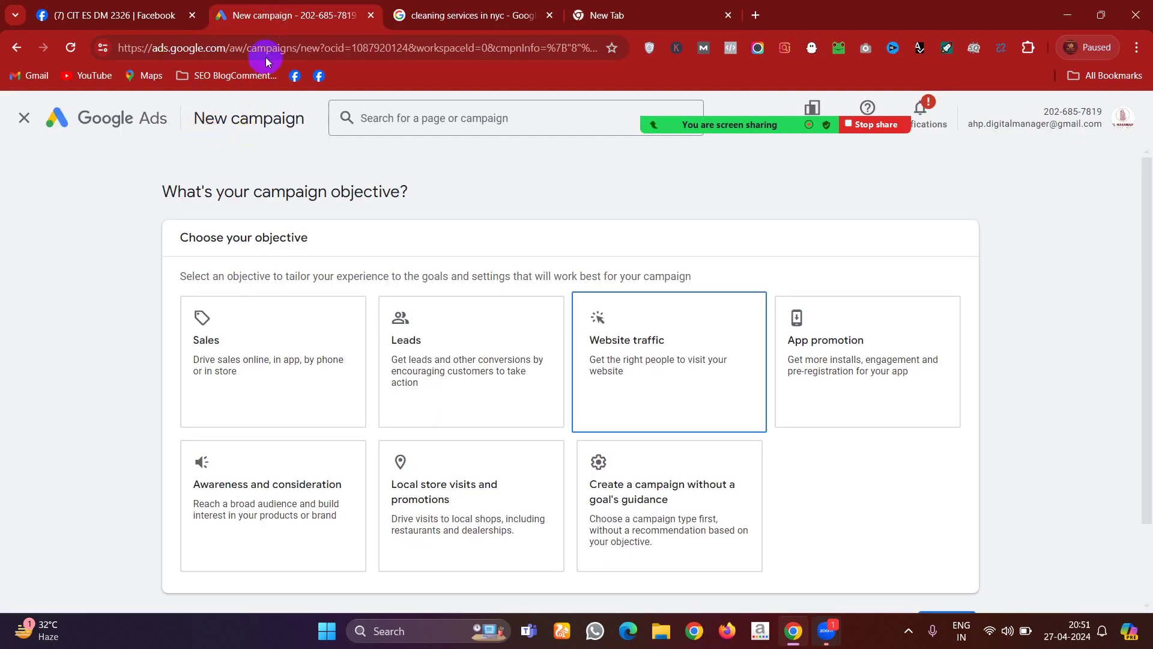
{"action": "mouse_move", "coordinate": [709, 129]}
{"action": "left_click", "coordinate": [640, 93]}
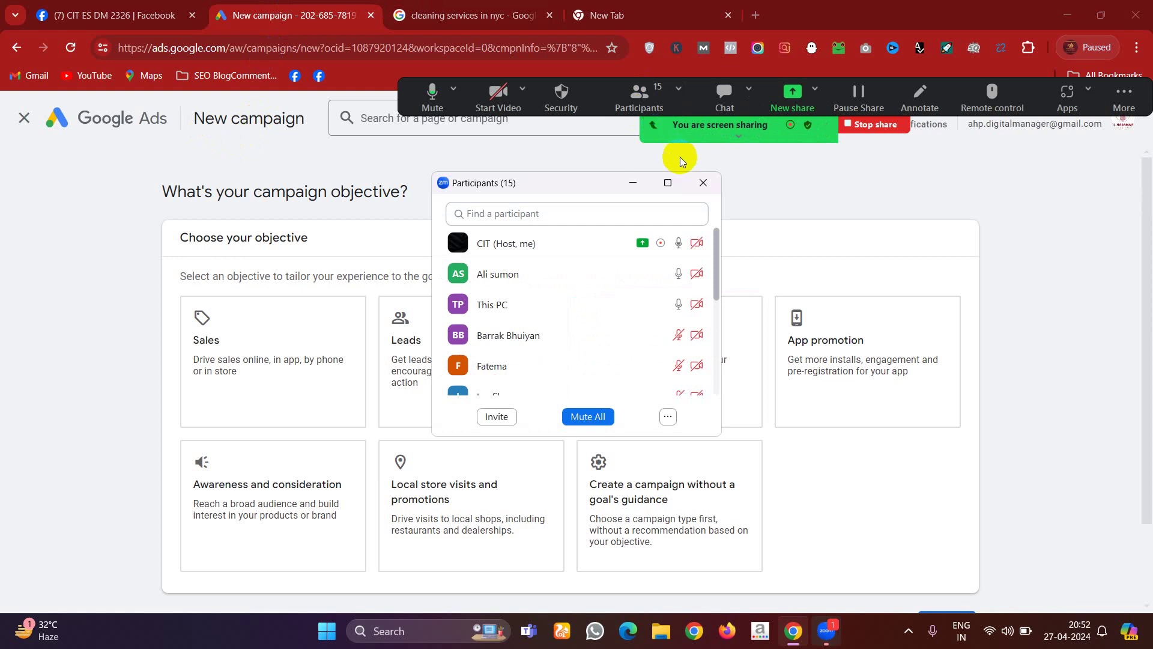
{"action": "left_click", "coordinate": [635, 181]}
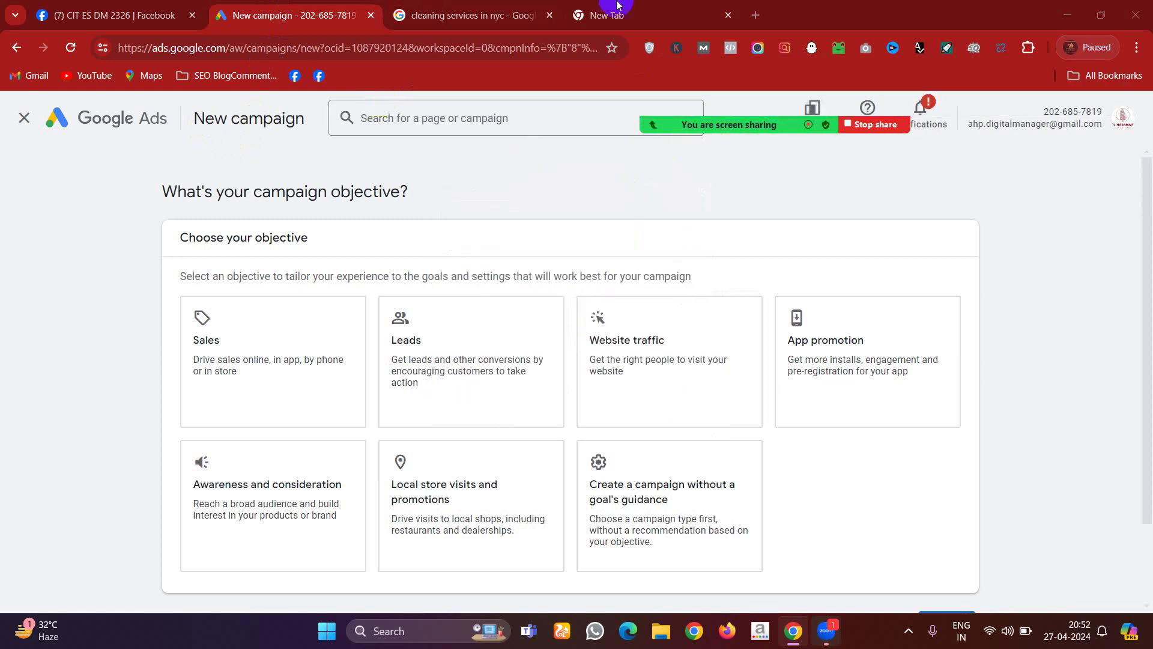
- Search Google for "google ads" in the empty browser tab, open the official Google Ads site and enter the account overview
{"action": "left_click", "coordinate": [661, 9]}
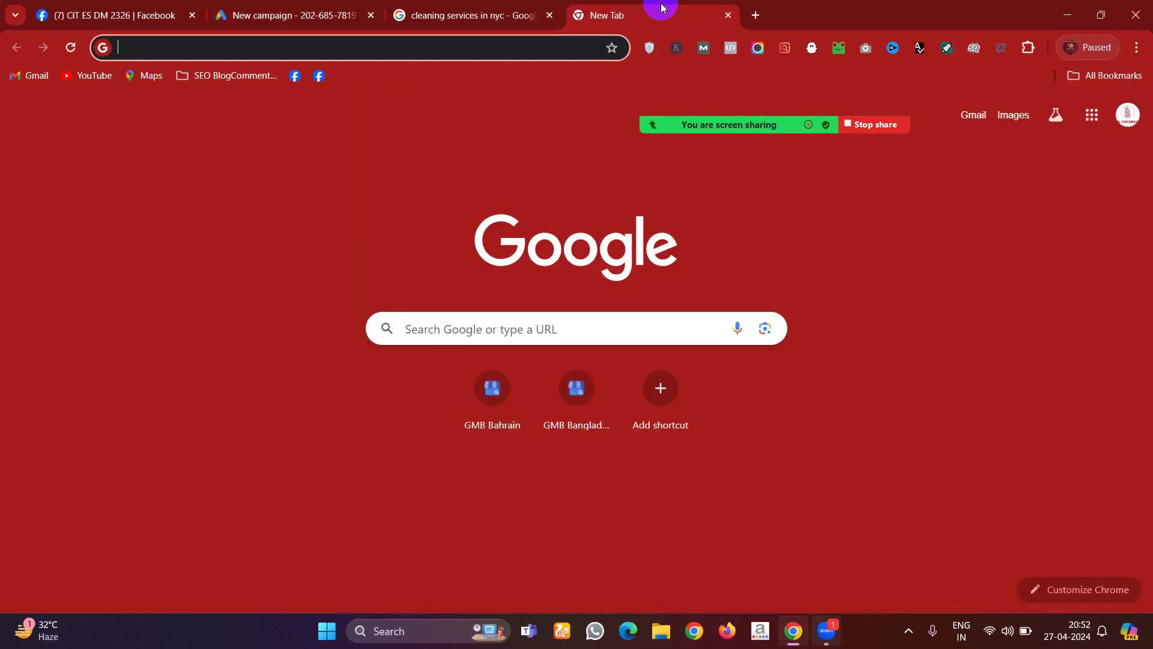
{"action": "type", "text": "google"}
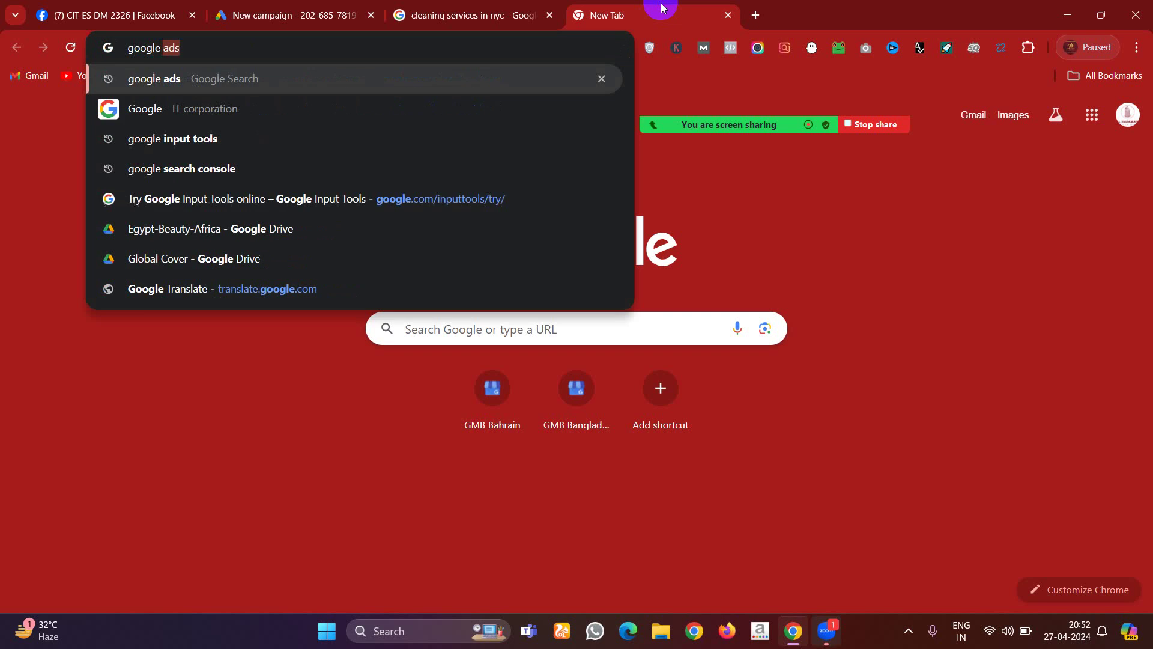
{"action": "key", "text": "Return"}
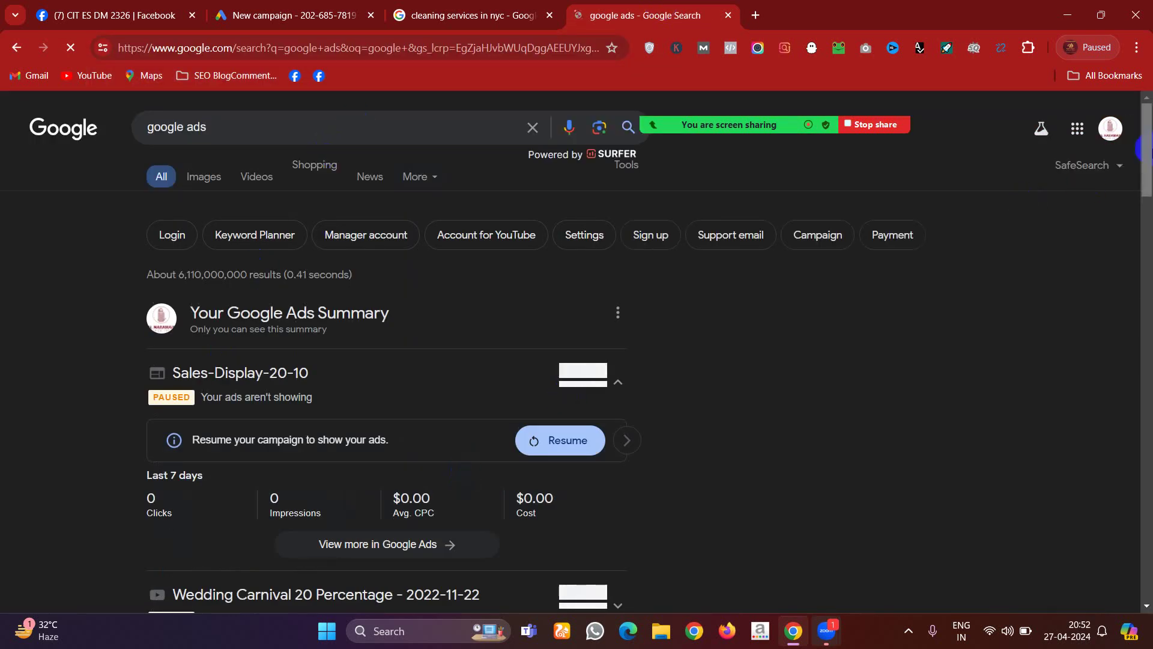
{"action": "scroll", "coordinate": [1148, 208], "scroll_direction": "down", "scroll_amount": 5}
{"action": "scroll", "coordinate": [1147, 209], "scroll_direction": "down", "scroll_amount": 5}
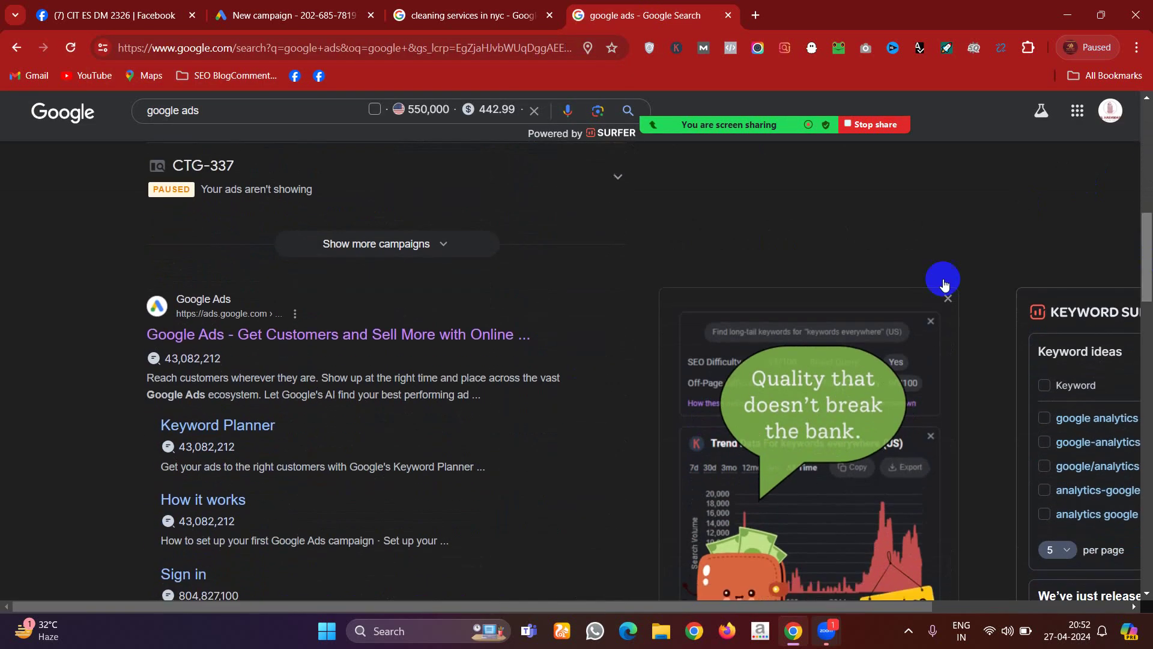
{"action": "left_click", "coordinate": [291, 336]}
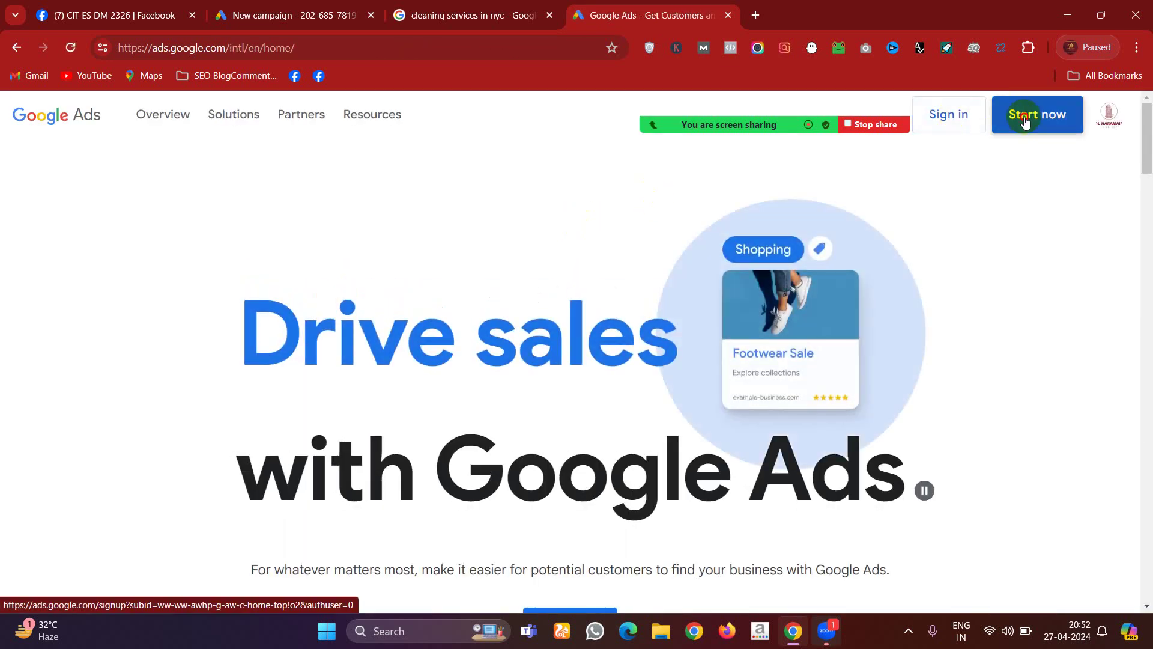
{"action": "left_click", "coordinate": [1026, 120]}
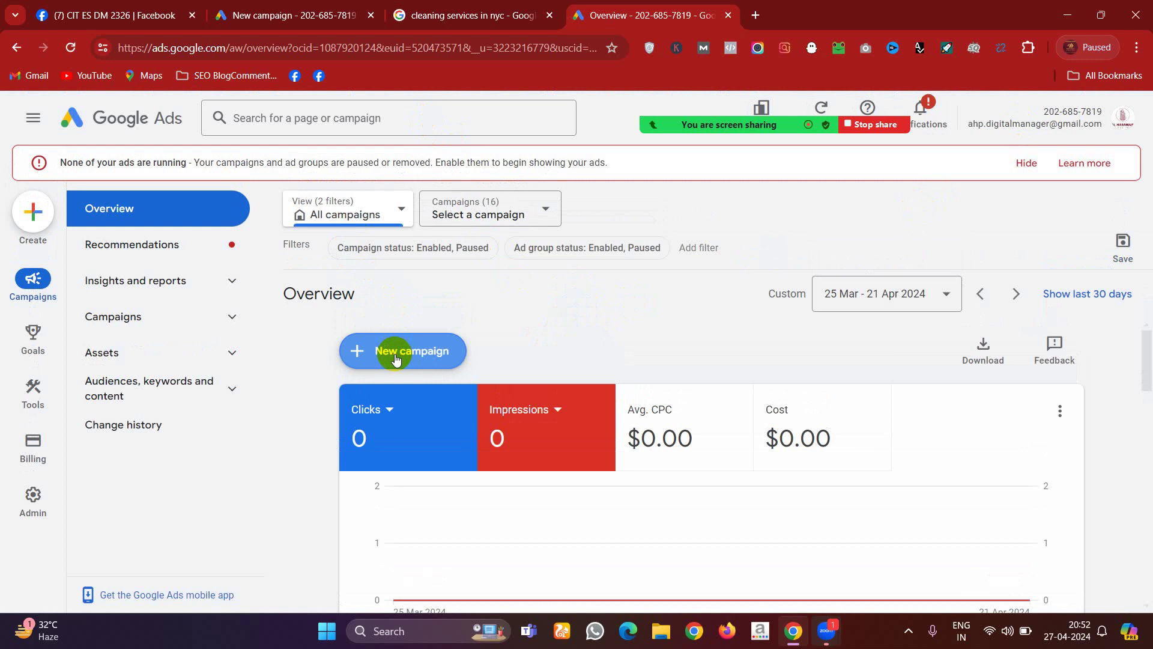
- Hide the notice about ads not running and start a new campaign from the account overview
{"action": "left_click", "coordinate": [1024, 165]}
{"action": "left_click", "coordinate": [914, 154]}
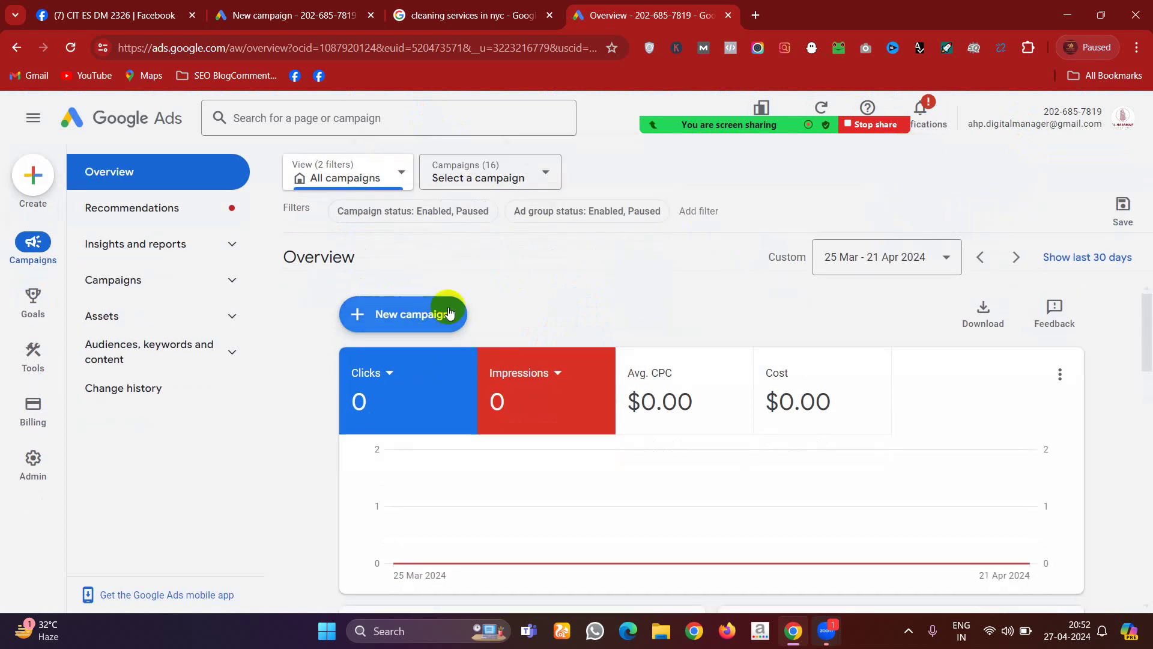
{"action": "left_click", "coordinate": [381, 312]}
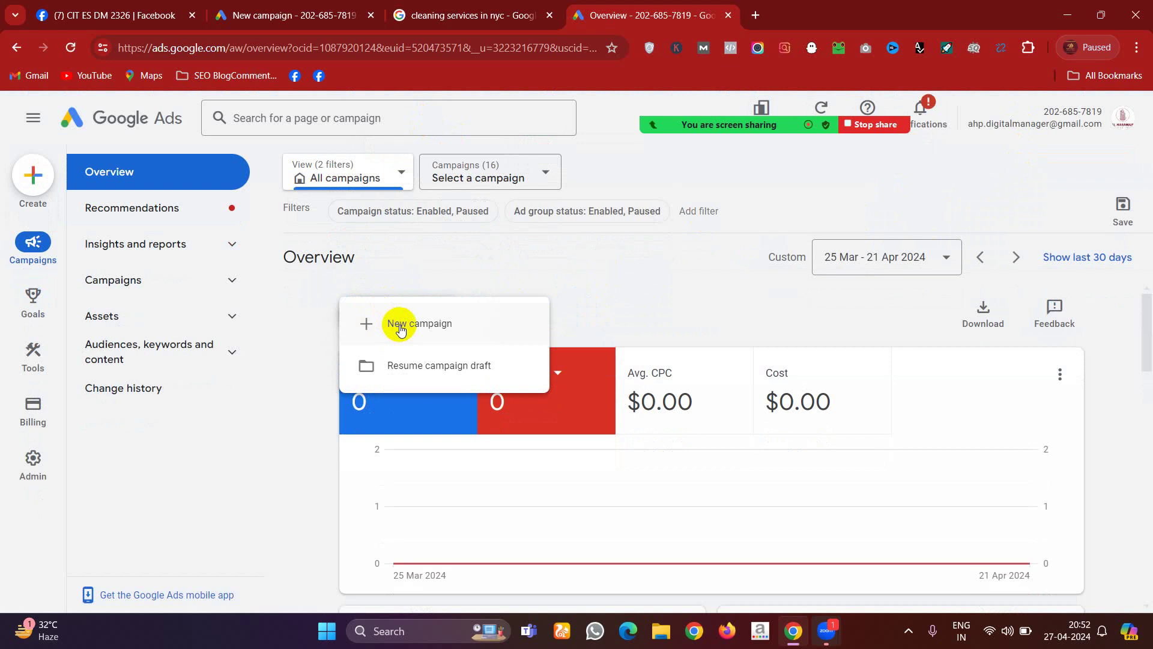
{"action": "left_click", "coordinate": [401, 327]}
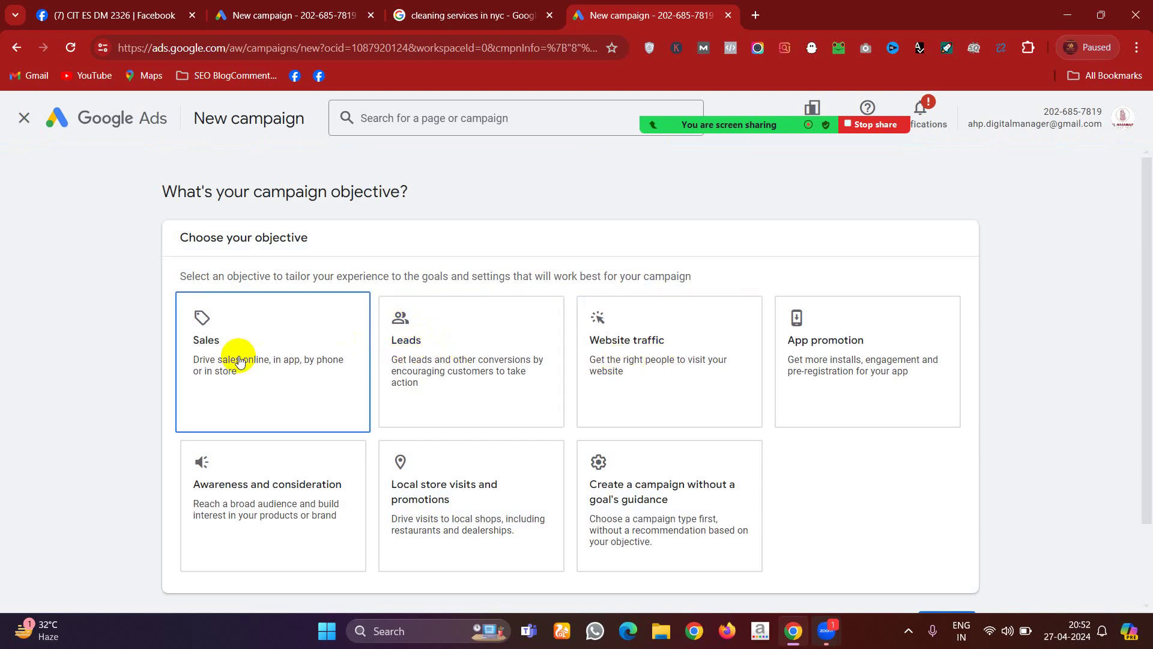
- Choose Website traffic as the campaign objective and continue with the account-default conversion goals
{"action": "left_click", "coordinate": [603, 338]}
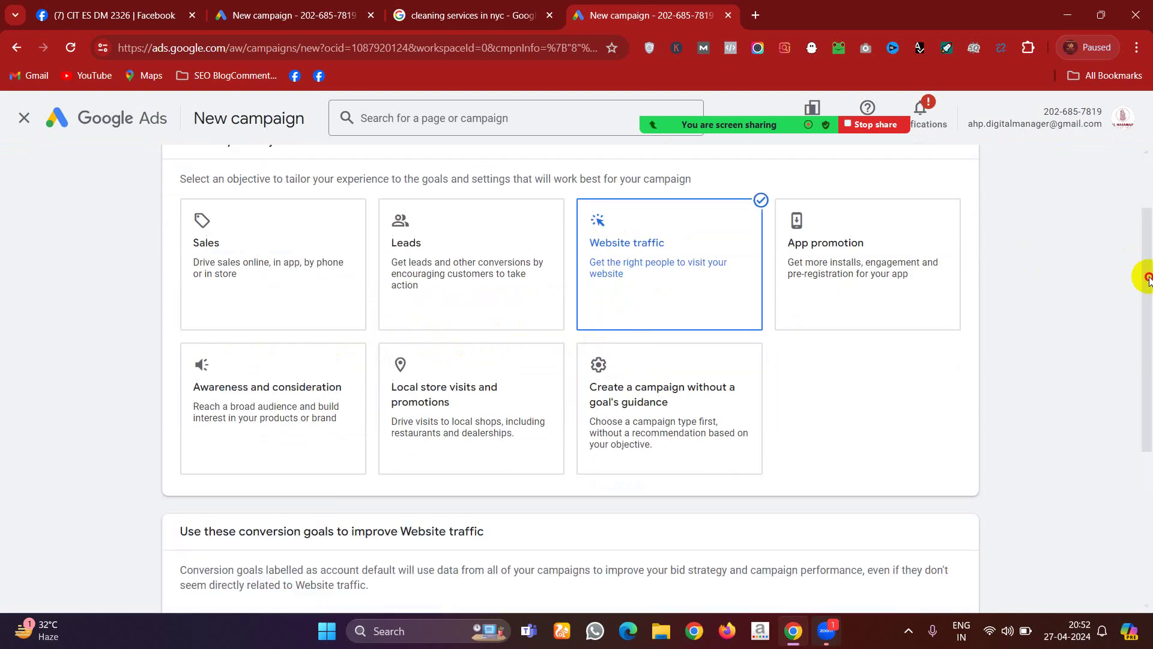
{"action": "scroll", "coordinate": [1144, 307], "scroll_direction": "down", "scroll_amount": 3}
{"action": "scroll", "coordinate": [1144, 375], "scroll_direction": "down", "scroll_amount": 3}
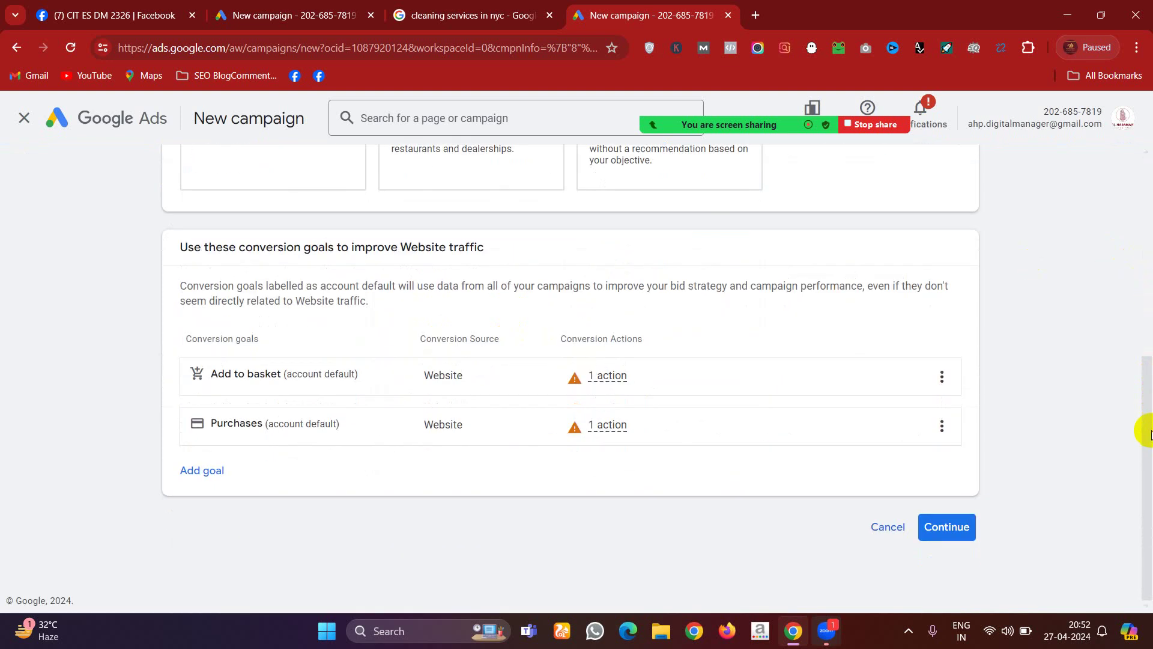
{"action": "left_click", "coordinate": [931, 526]}
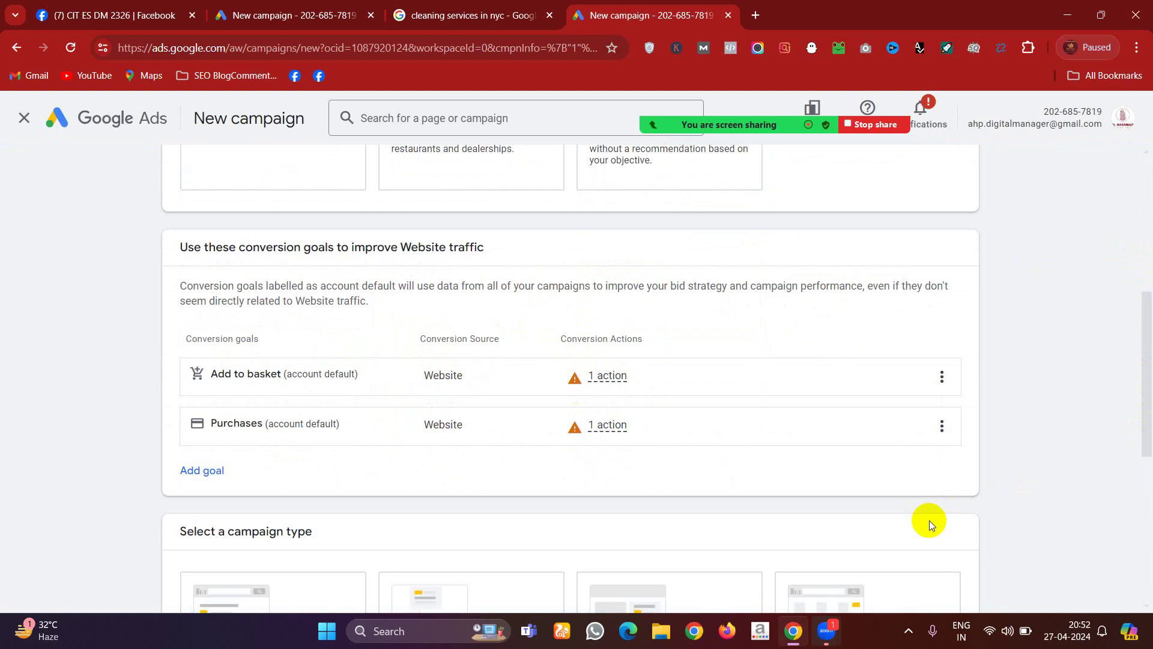
- Select Search as the campaign type for the Website traffic campaign
{"action": "scroll", "coordinate": [1146, 353], "scroll_direction": "down", "scroll_amount": 4}
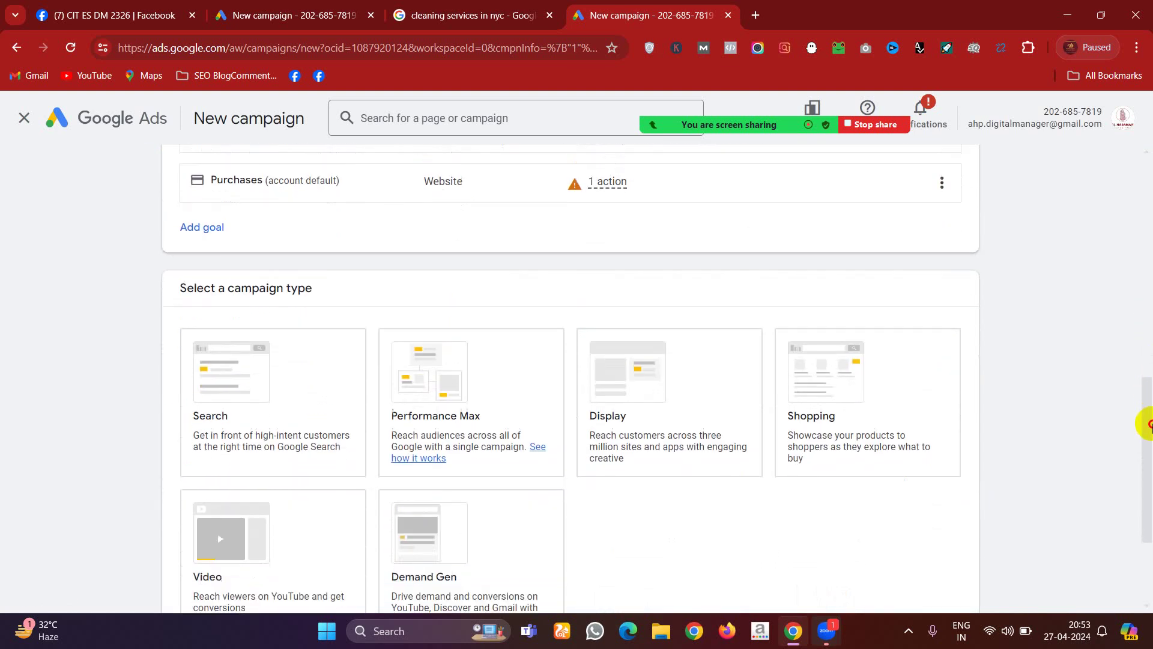
{"action": "scroll", "coordinate": [1147, 424], "scroll_direction": "down", "scroll_amount": 1}
{"action": "left_click", "coordinate": [245, 373]}
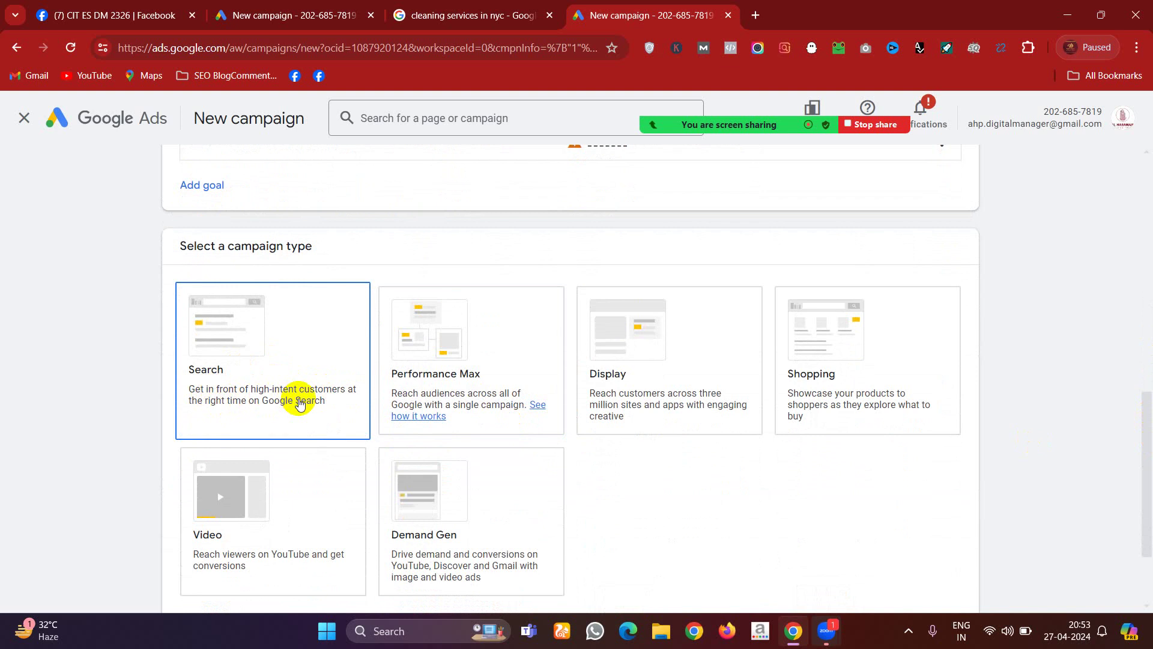
{"action": "left_click", "coordinate": [300, 402]}
{"action": "scroll", "coordinate": [313, 415], "scroll_direction": "down", "scroll_amount": 2}
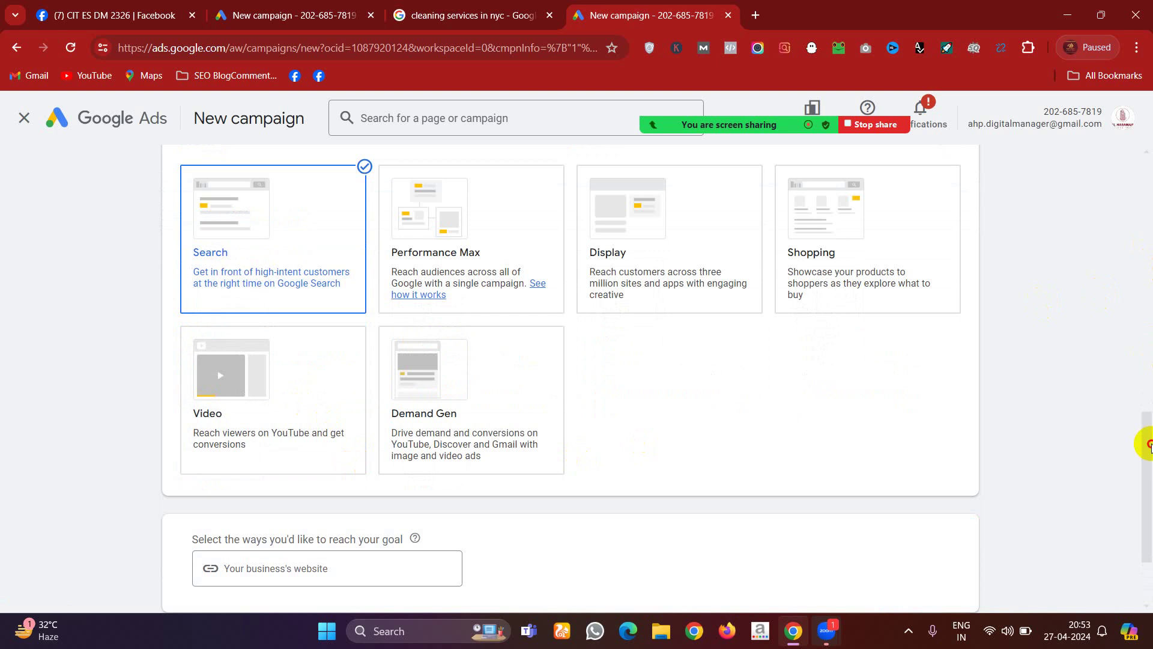
- Copy the address shop.alharamainperfumes.com/bangladesh/ without "admin" from a new browser tab for the campaign's business website field
{"action": "left_click_drag", "start_coordinate": [1147, 444], "coordinate": [1145, 507]}
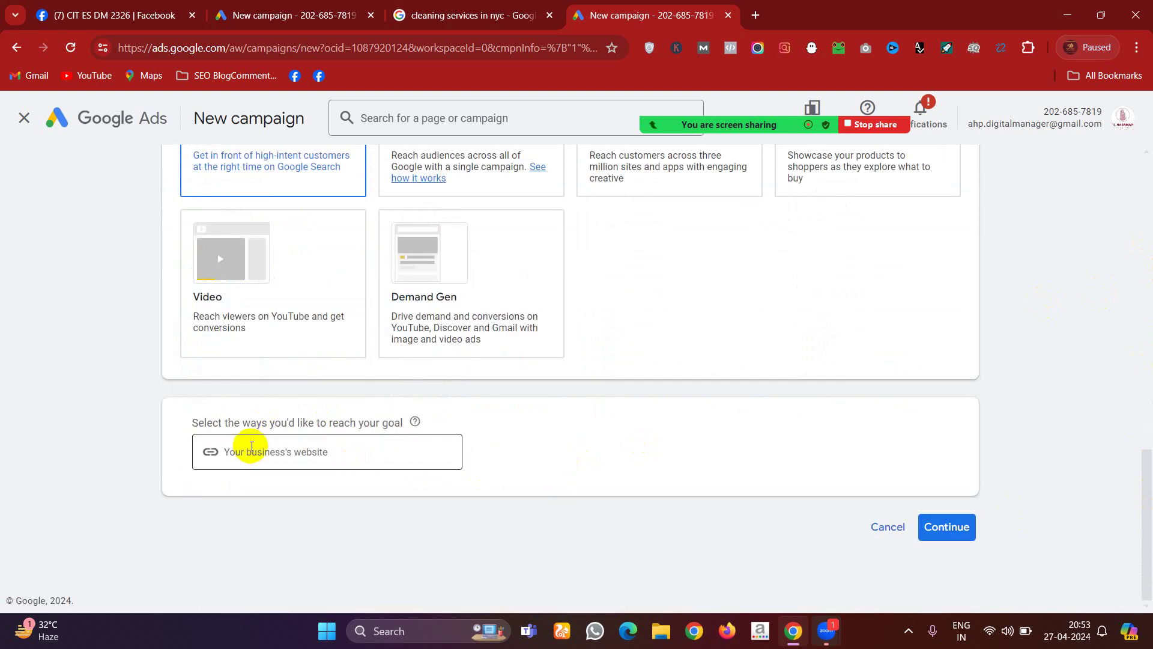
{"action": "left_click", "coordinate": [250, 448]}
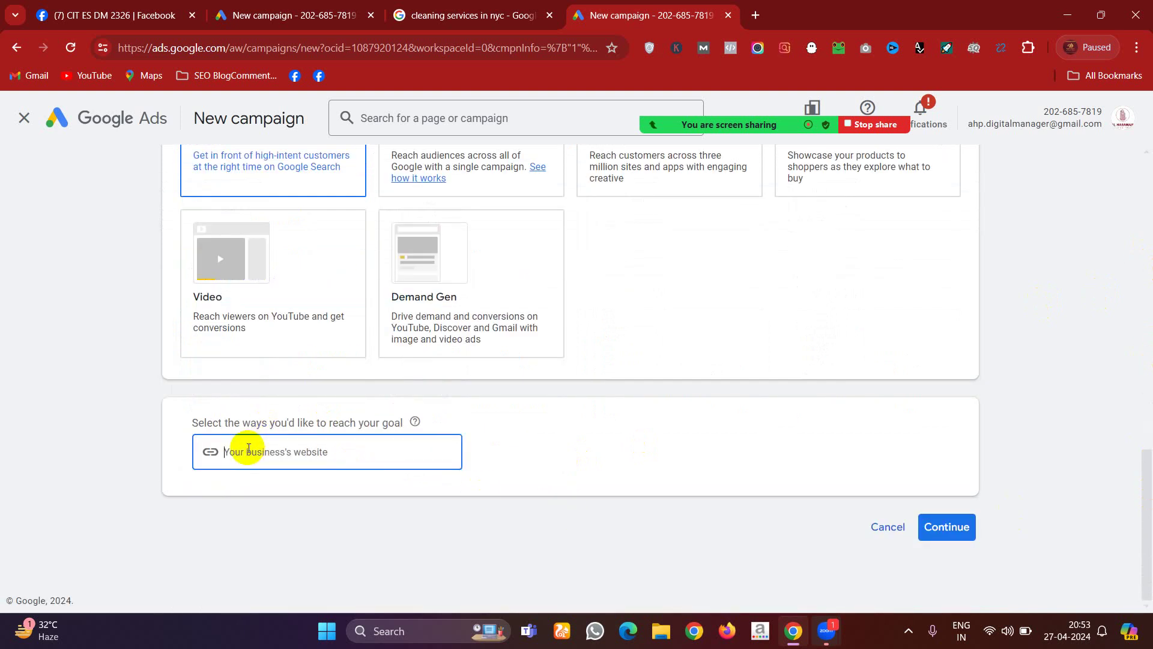
{"action": "scroll", "coordinate": [528, 206], "scroll_direction": "up", "scroll_amount": 2}
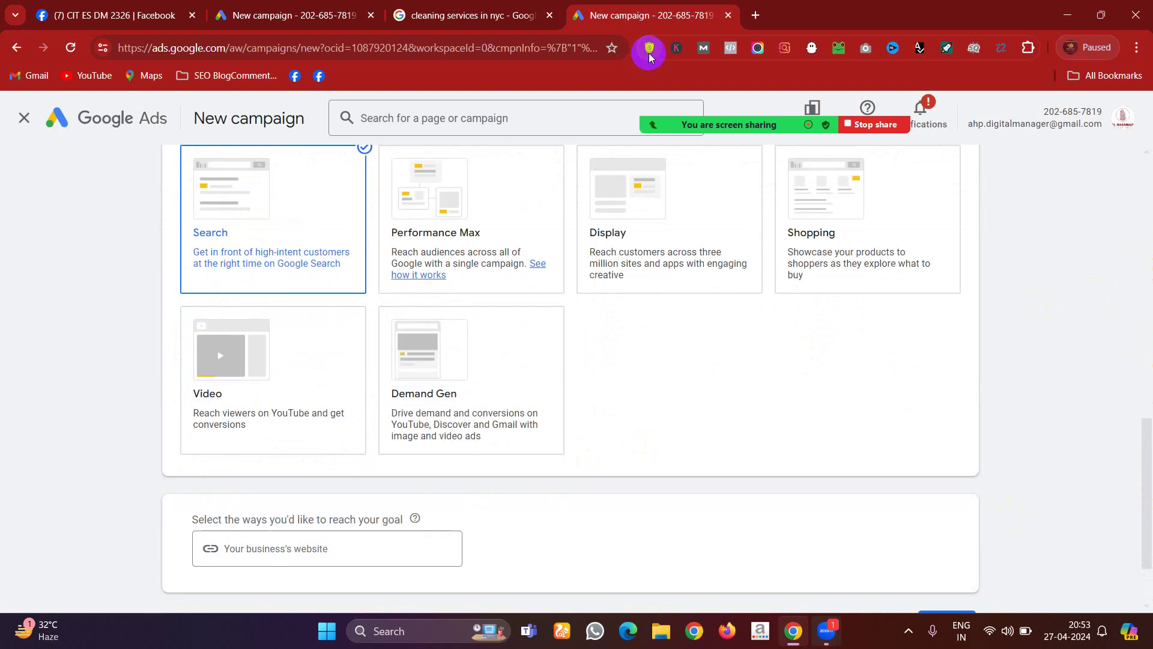
{"action": "left_click", "coordinate": [752, 16]}
{"action": "type", "text": "shop.alharamainperfumes.com/bangladesh/admin"}
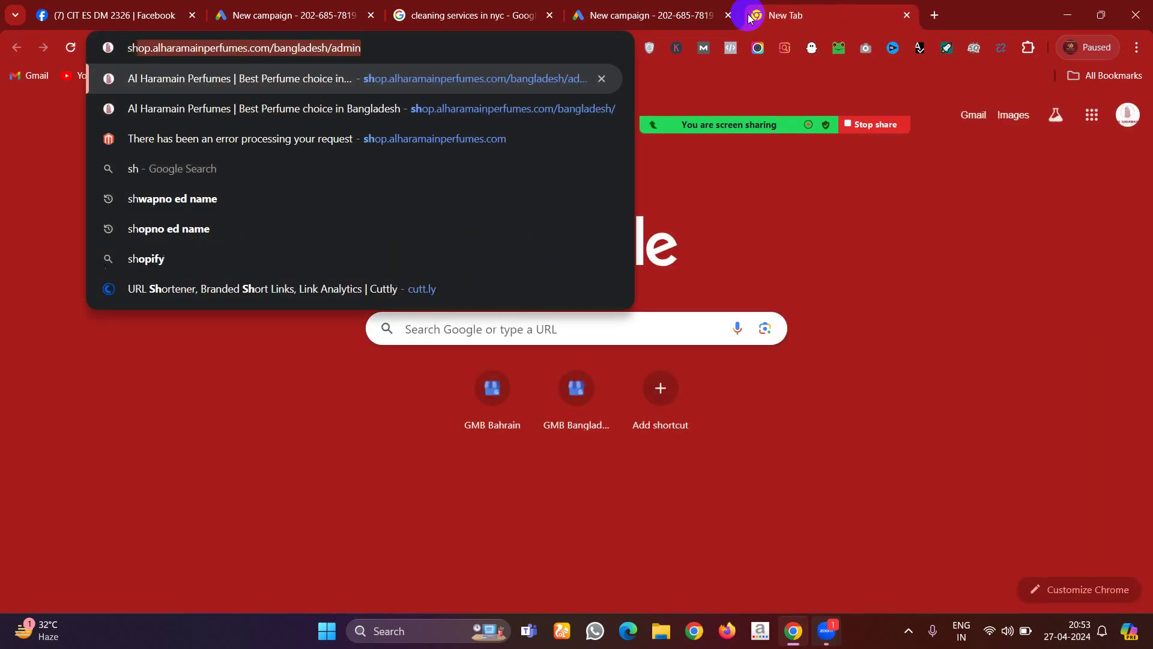
{"action": "left_click", "coordinate": [368, 47]}
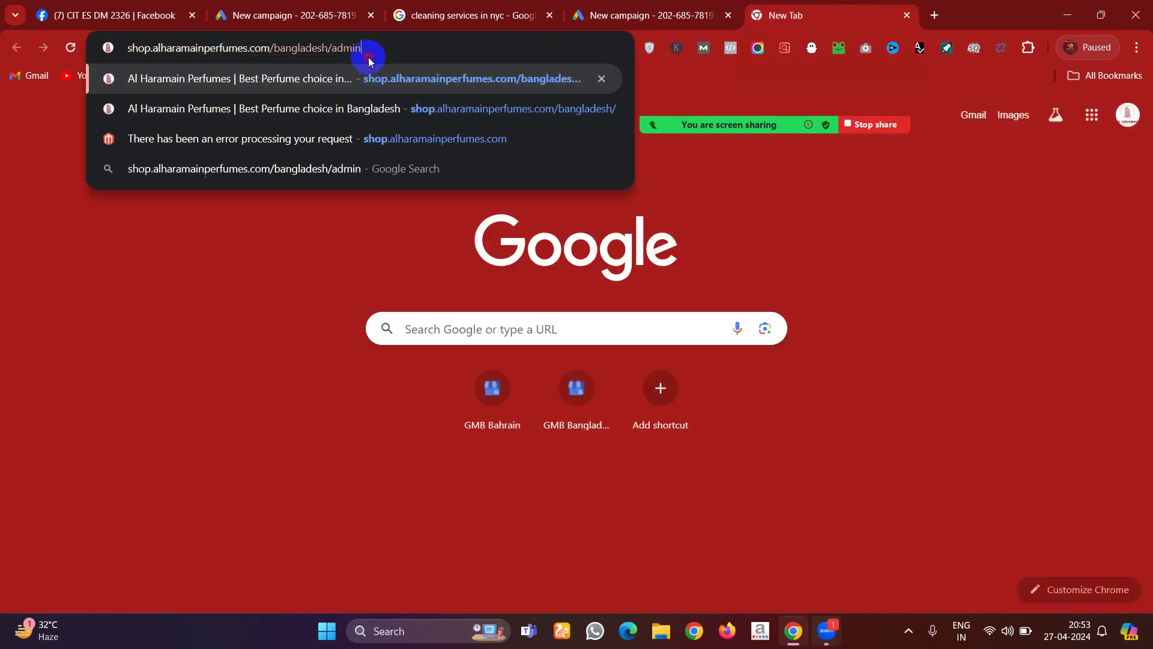
{"action": "left_click_drag", "start_coordinate": [334, 47], "coordinate": [106, 62]}
{"action": "key", "text": "ctrl+c"}
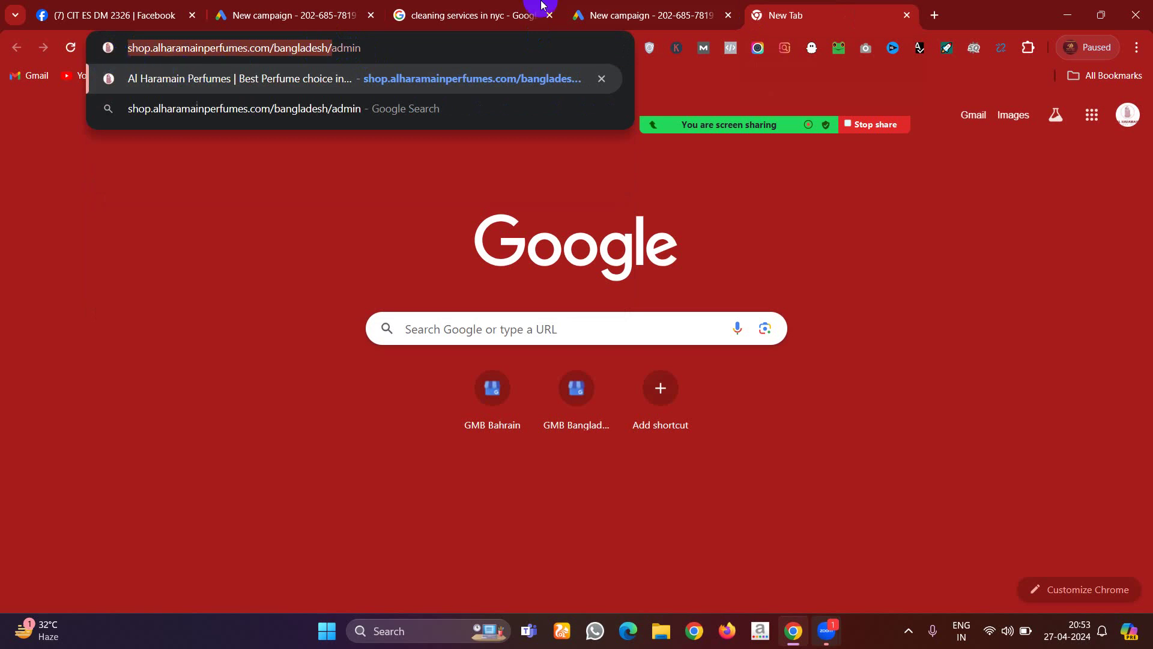
{"action": "left_click", "coordinate": [642, 15]}
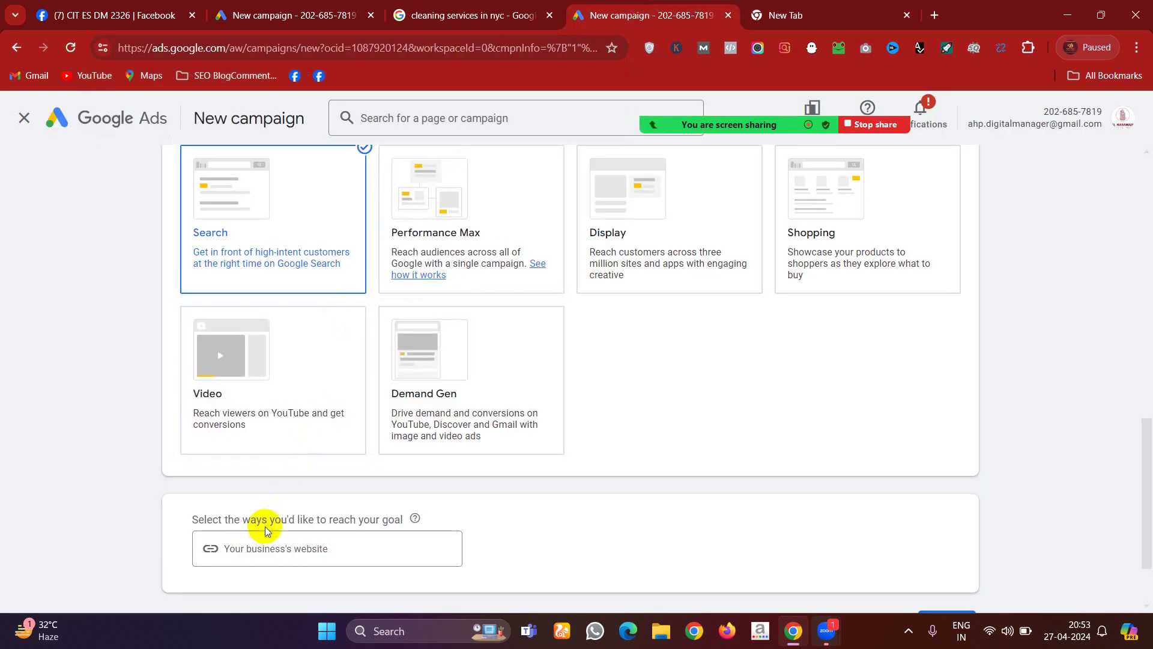
{"action": "left_click", "coordinate": [251, 548]}
{"action": "key", "text": "ctrl+v"}
{"action": "left_click", "coordinate": [741, 304]}
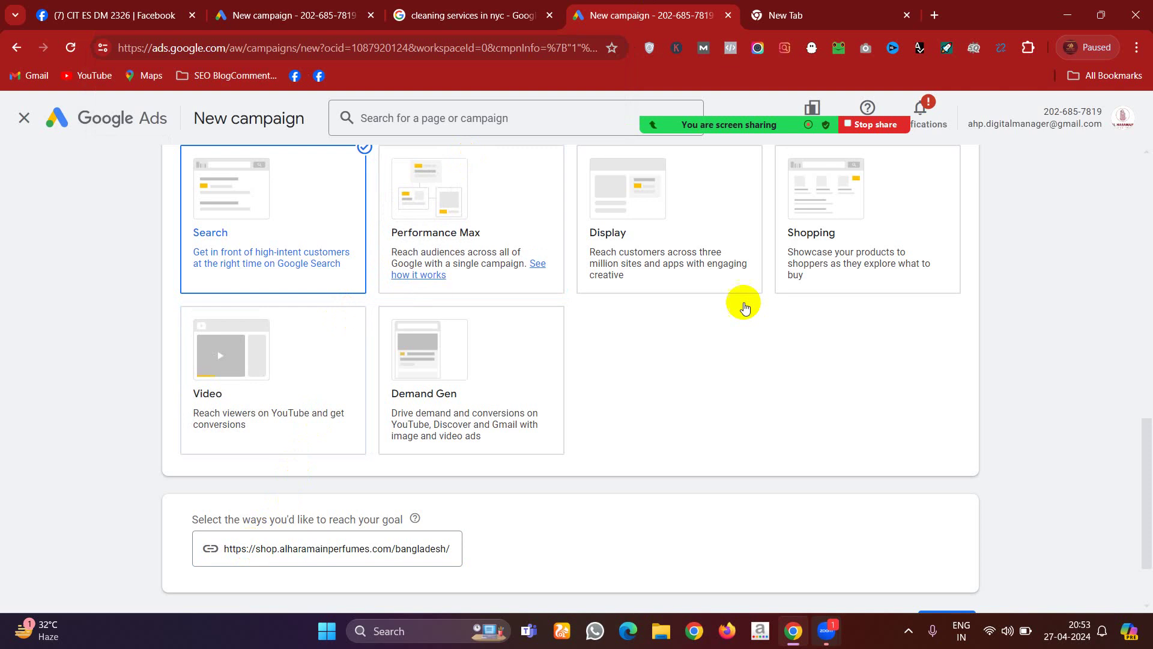
{"action": "left_click_drag", "start_coordinate": [1148, 439], "coordinate": [1145, 471]}
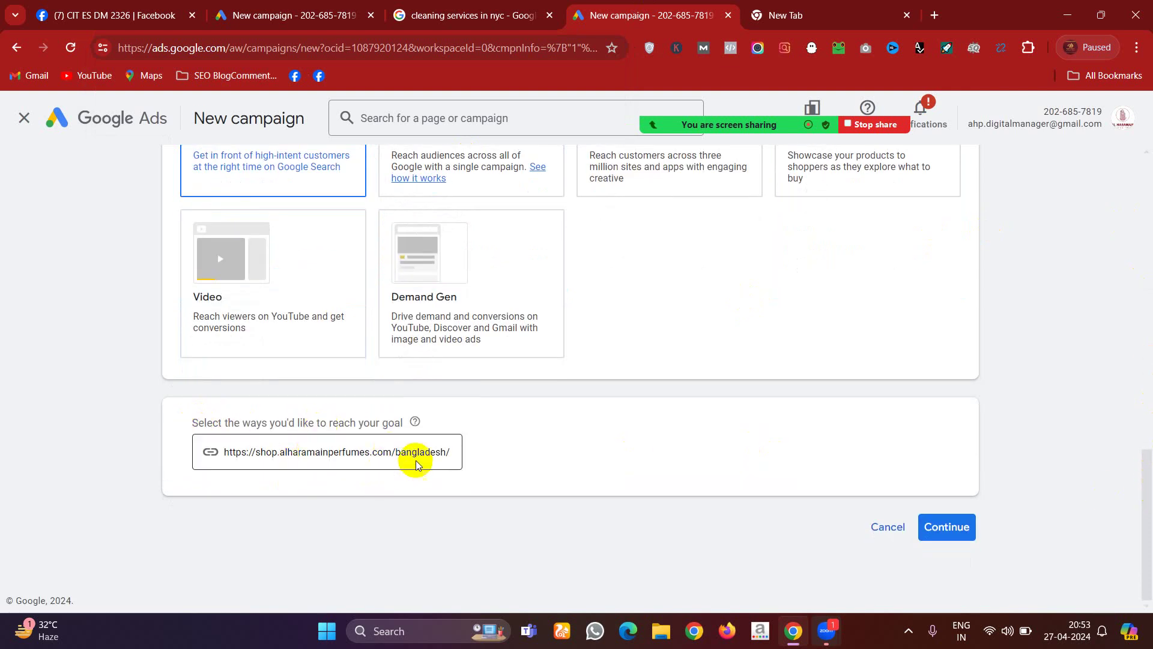
{"action": "left_click", "coordinate": [943, 532]}
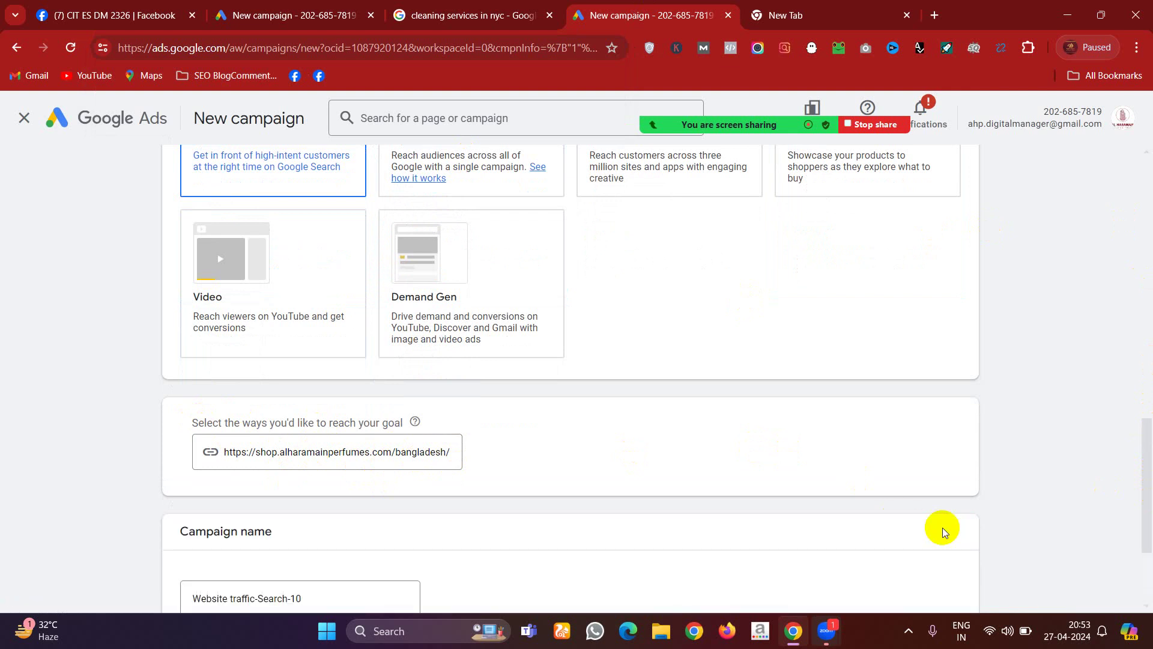
- Name the campaign "Search network for 27" and continue by starting a new campaign instead of a saved draft
{"action": "left_click_drag", "start_coordinate": [1141, 456], "coordinate": [1146, 502]}
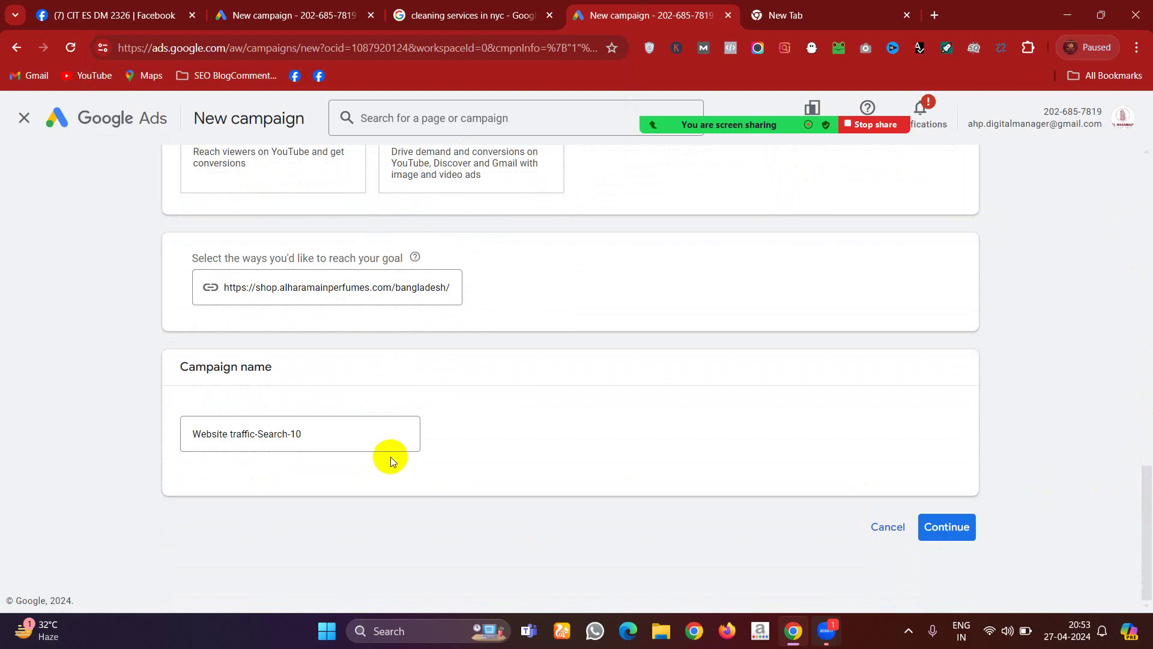
{"action": "triple_click", "coordinate": [329, 432]}
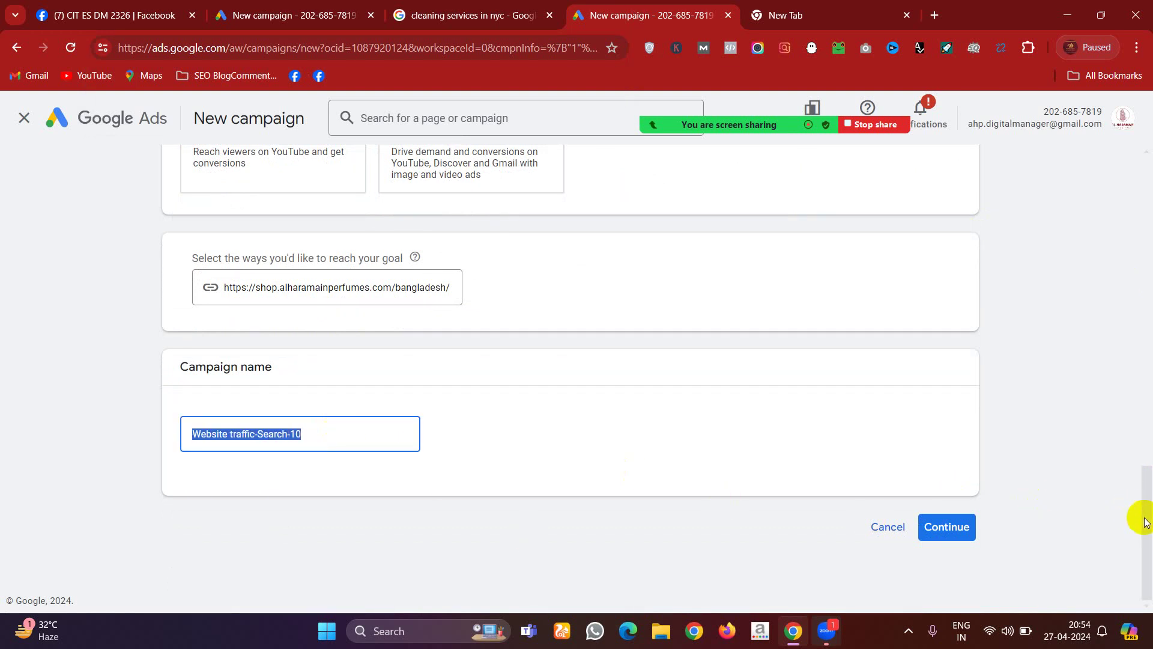
{"action": "mouse_move", "coordinate": [1144, 524]}
{"action": "left_mouse_down"}
{"action": "mouse_move", "coordinate": [1147, 505]}
{"action": "mouse_move", "coordinate": [1143, 523]}
{"action": "left_mouse_up"}
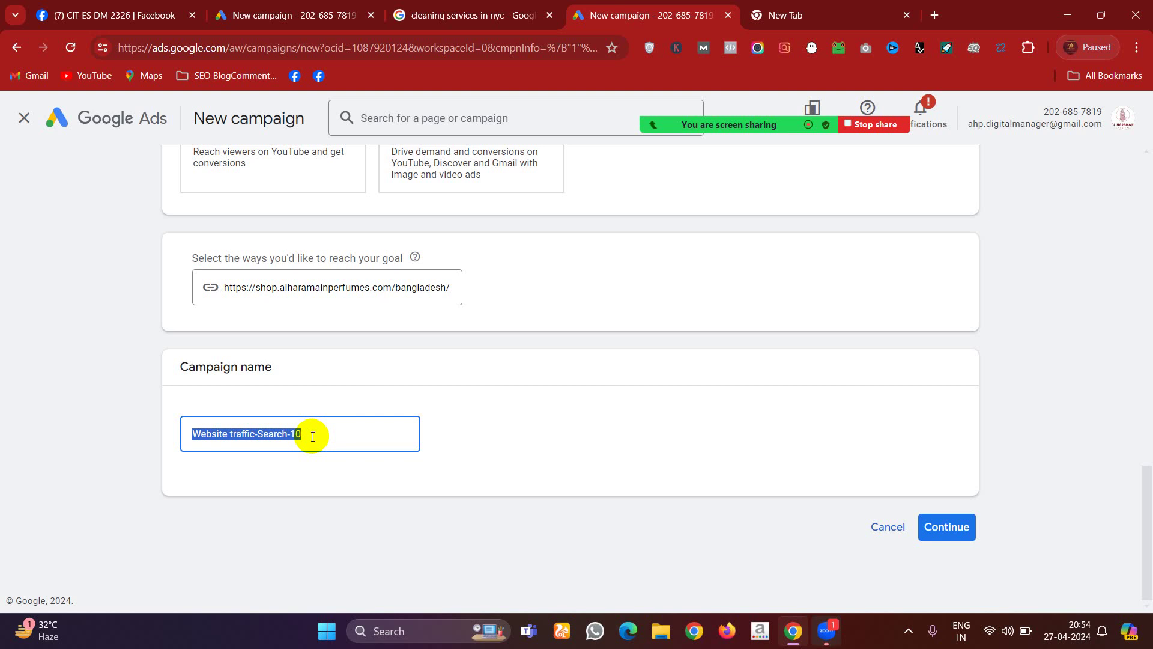
{"action": "type", "text": "Sear"}
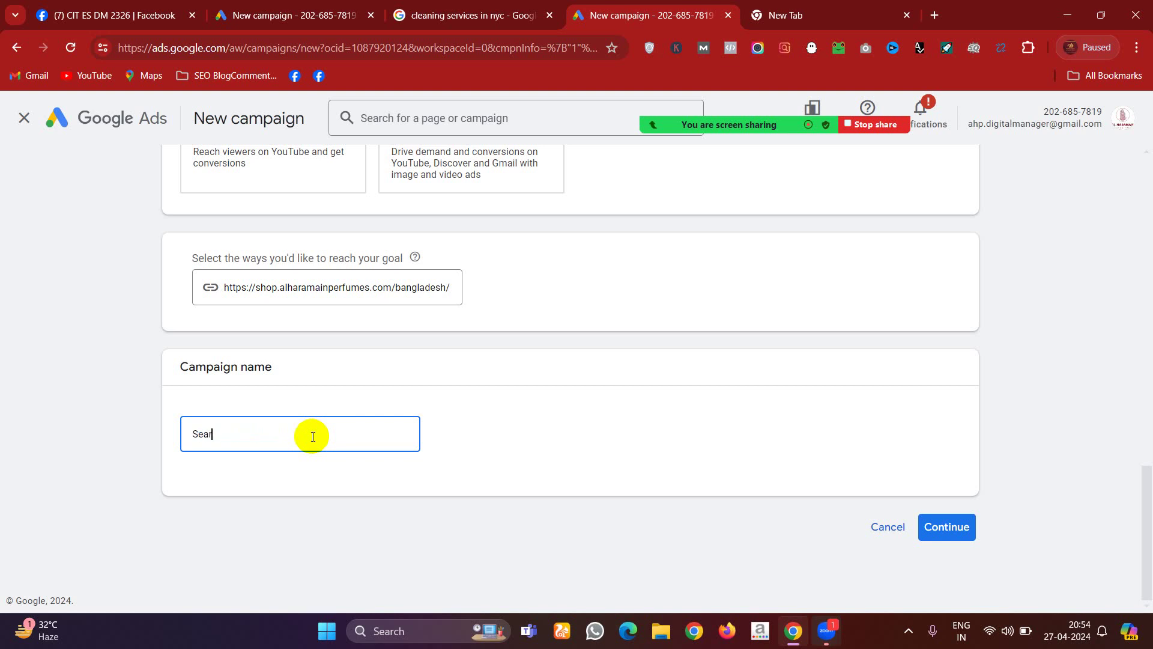
{"action": "type", "text": "ch network for 27"}
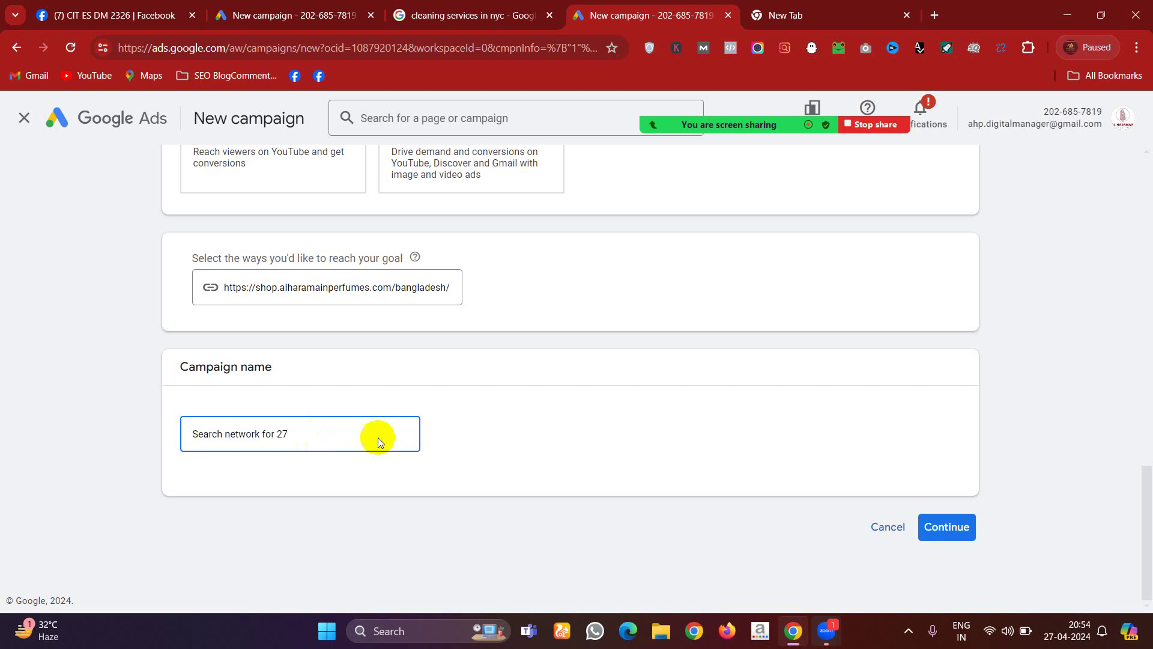
{"action": "left_click", "coordinate": [935, 538]}
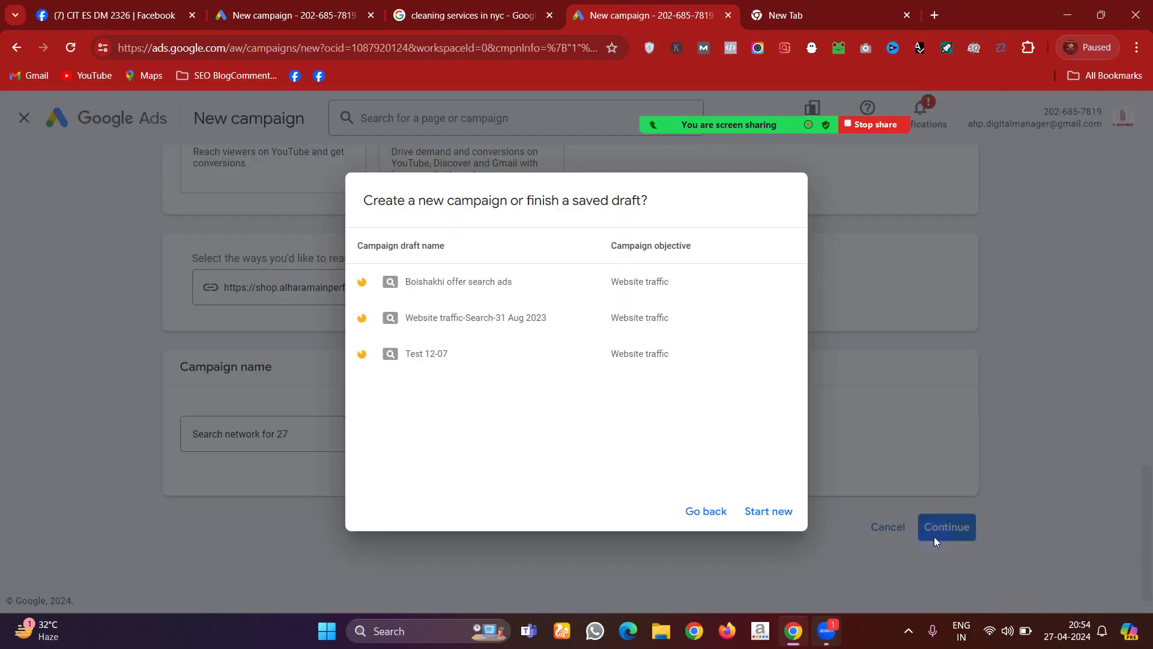
{"action": "left_click", "coordinate": [762, 515]}
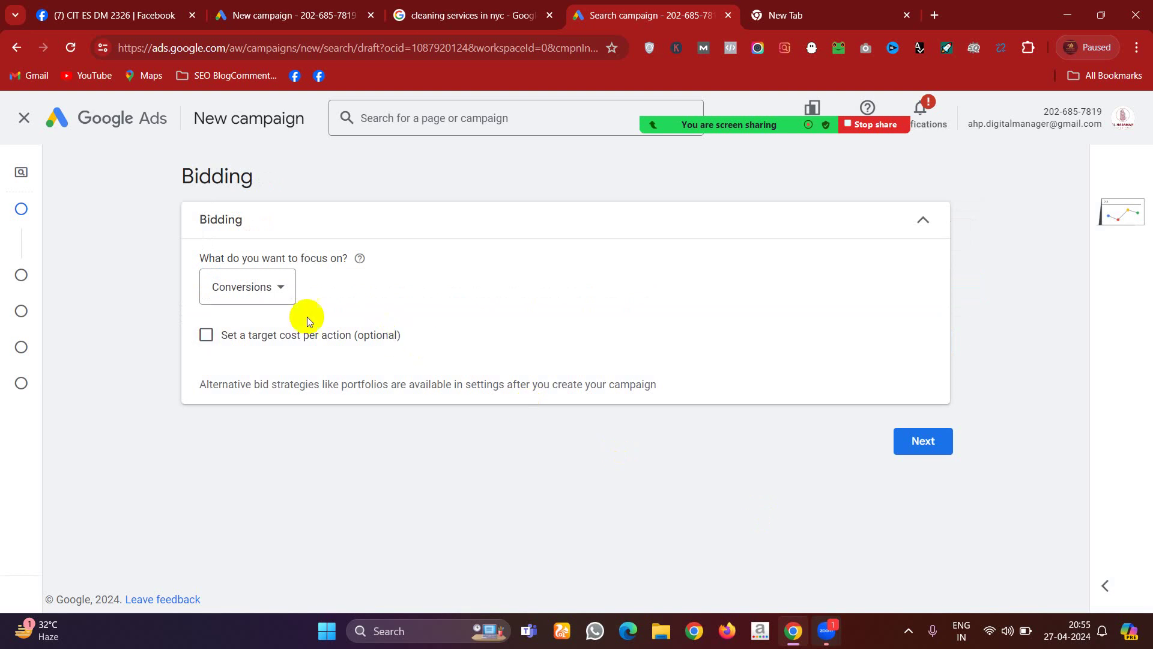
- Set the bidding focus to Clicks without a maximum cost per click bid limit and continue to the campaign settings
{"action": "left_click", "coordinate": [278, 289]}
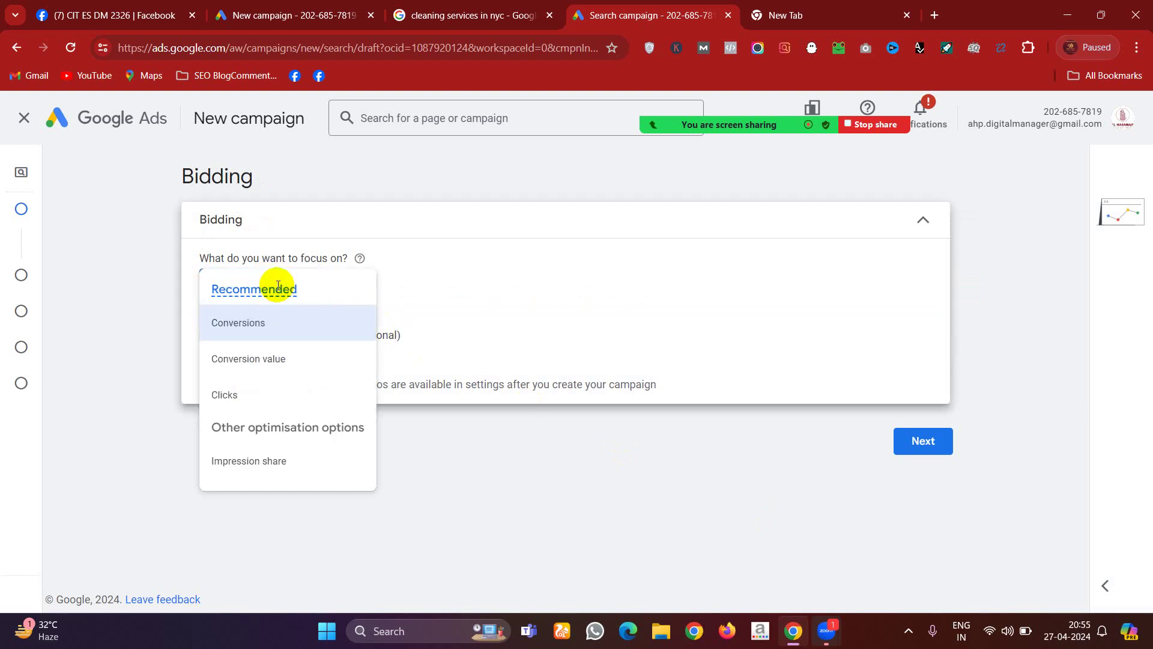
{"action": "left_click", "coordinate": [244, 401]}
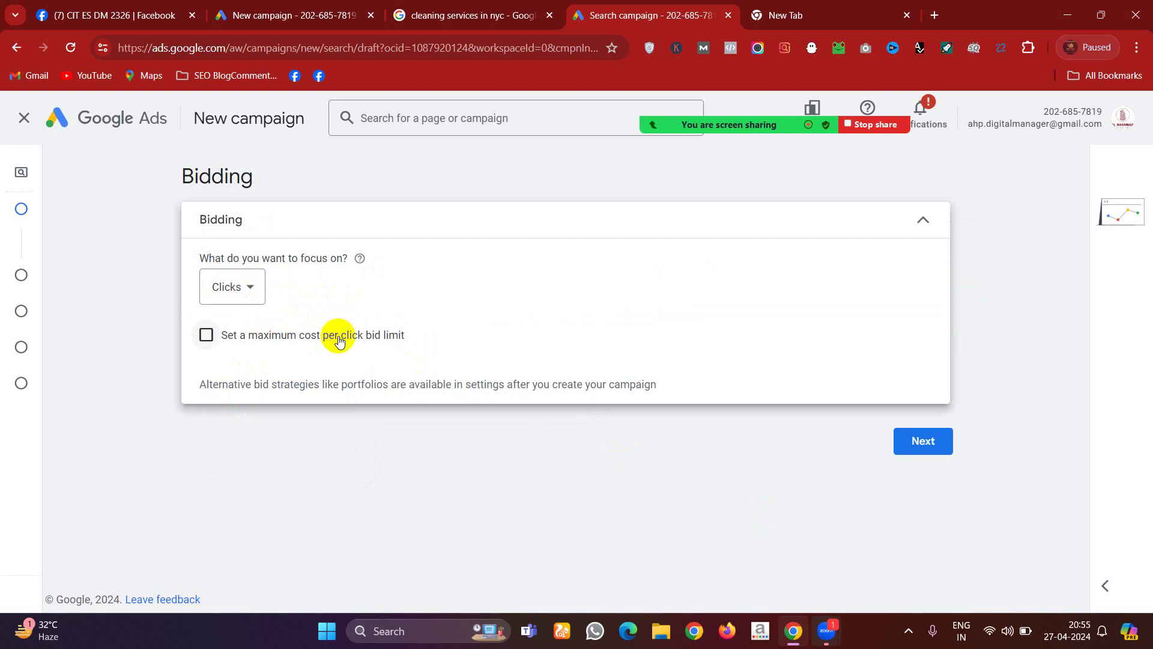
{"action": "left_click", "coordinate": [206, 335]}
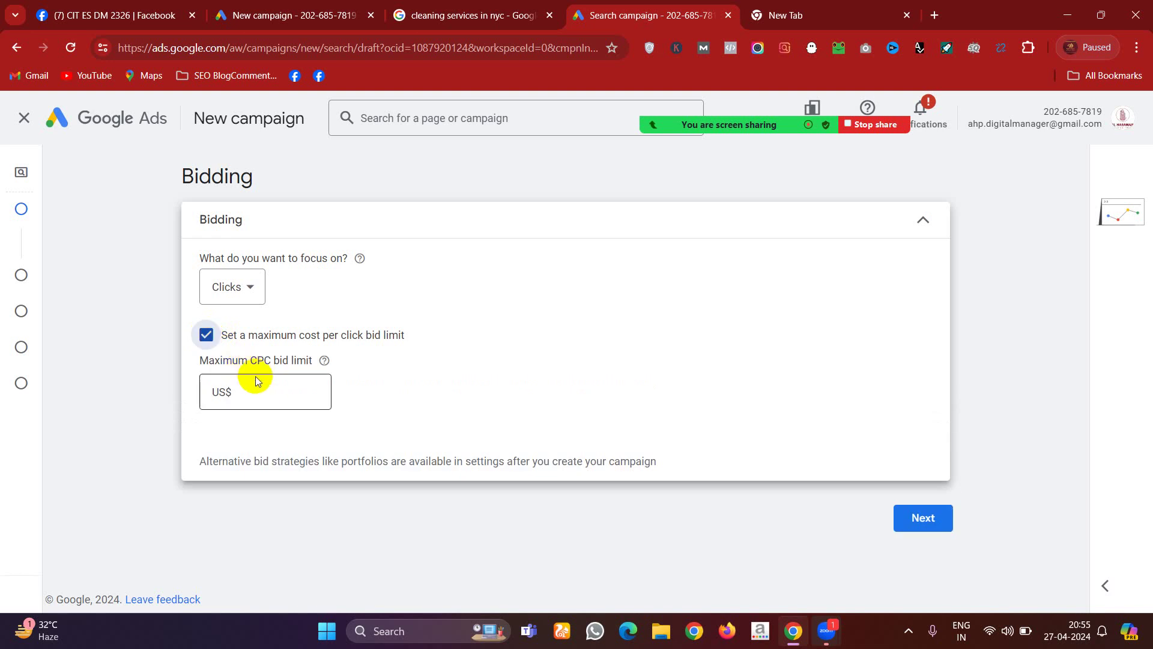
{"action": "left_click", "coordinate": [205, 334]}
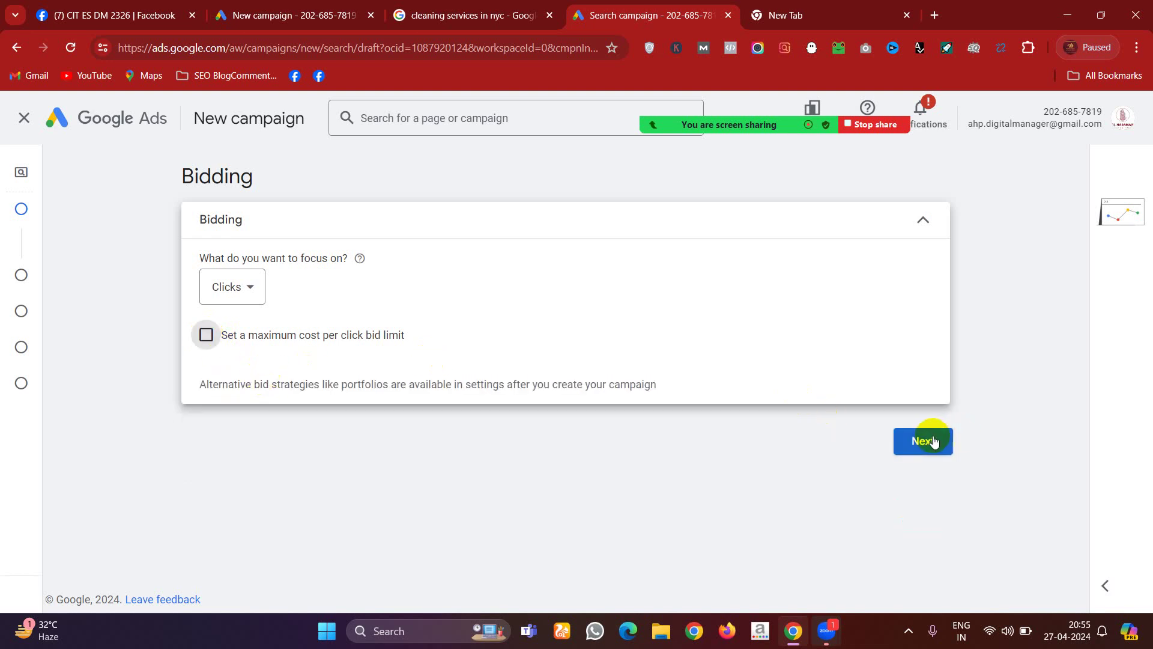
{"action": "left_click", "coordinate": [932, 442]}
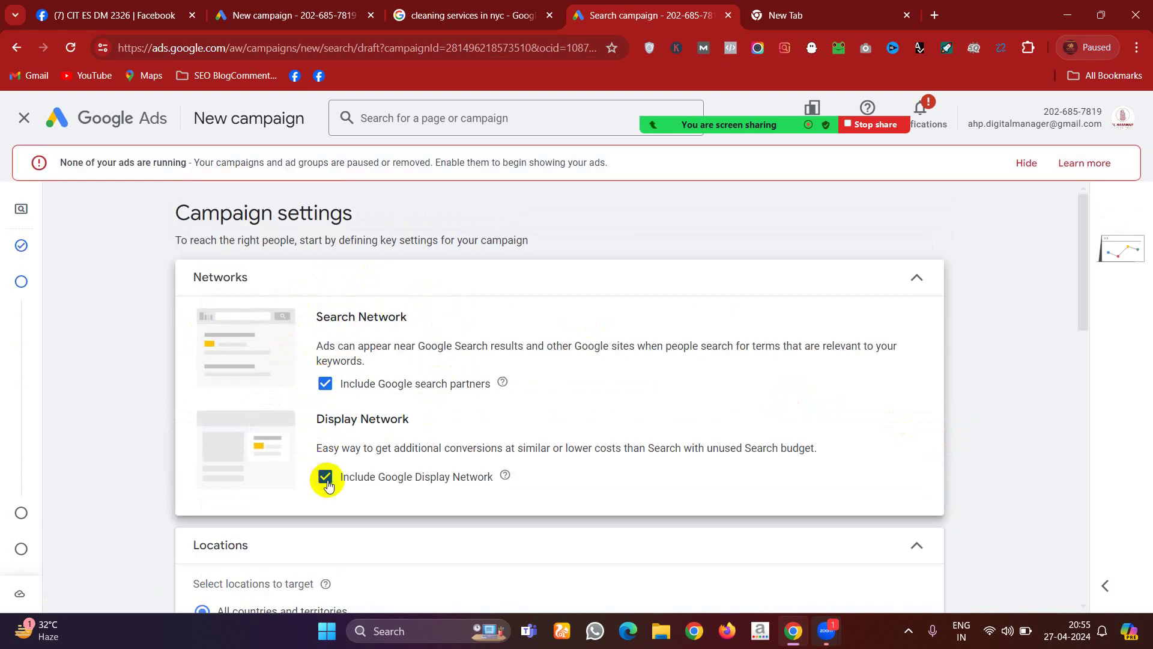
- Exclude the Google Display Network from the campaign's networks and hide the notice about ads not running
{"action": "left_click", "coordinate": [326, 483]}
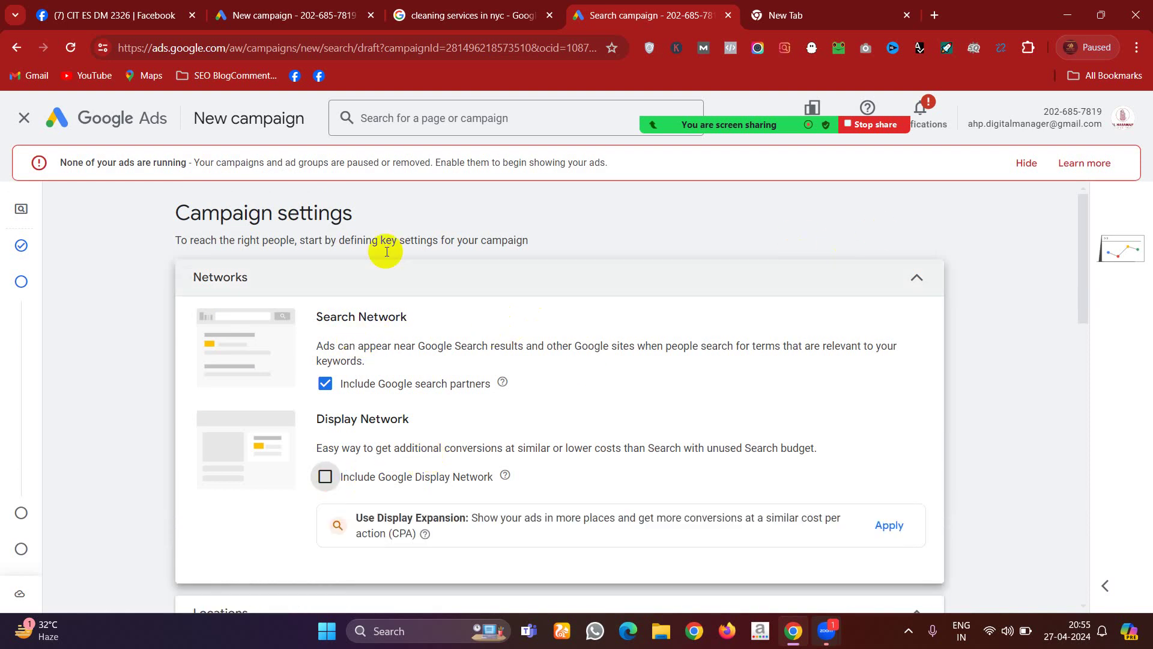
{"action": "left_click", "coordinate": [1024, 166]}
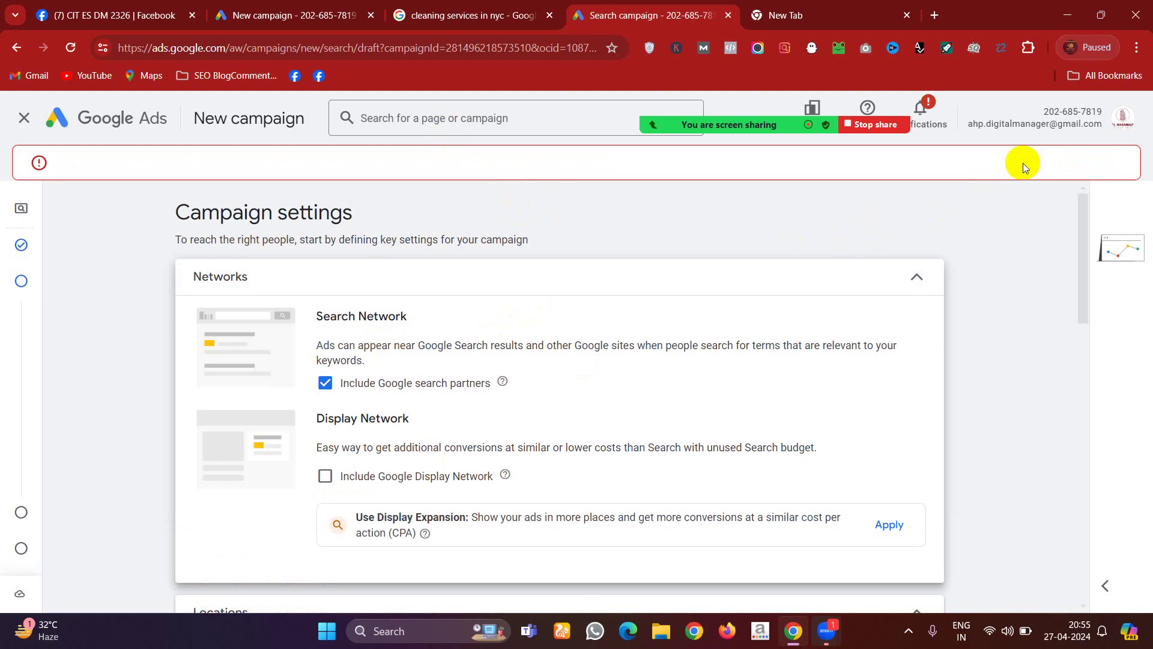
{"action": "left_click", "coordinate": [1024, 164]}
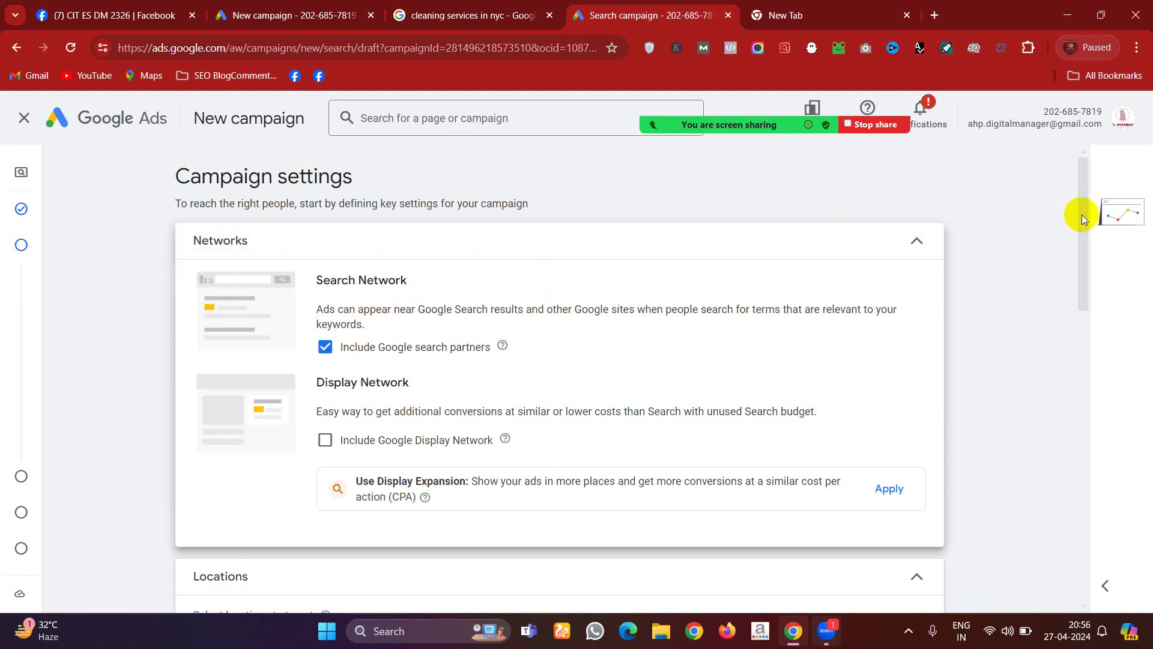
{"action": "left_click_drag", "start_coordinate": [1082, 215], "coordinate": [1086, 274]}
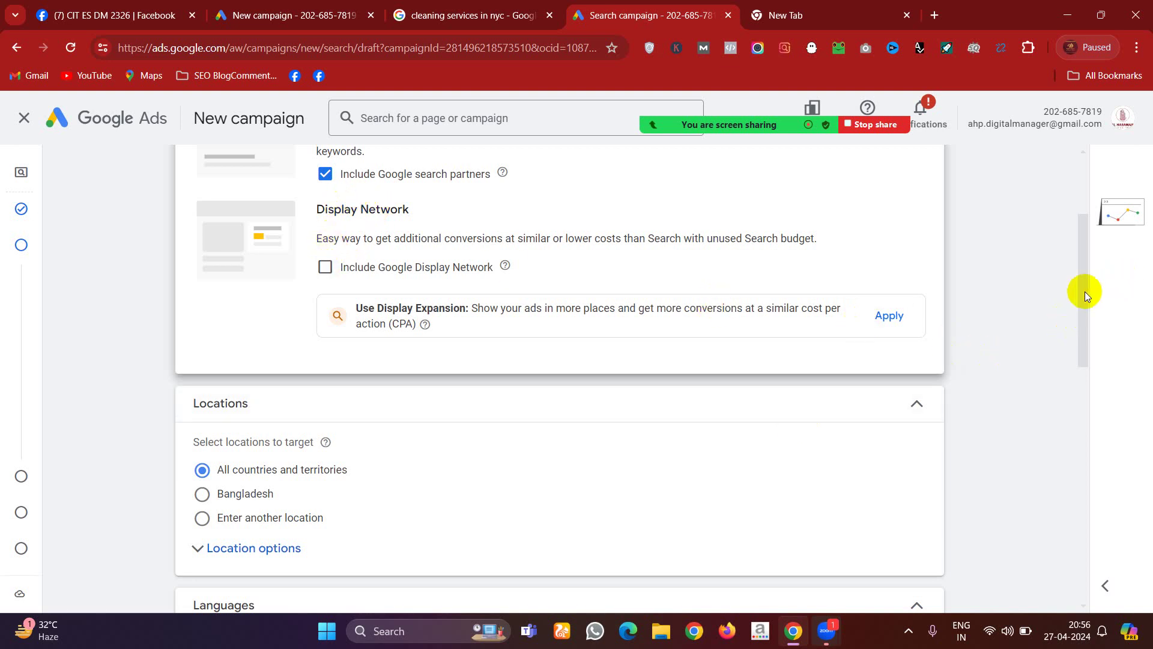
{"action": "left_click_drag", "start_coordinate": [1085, 291], "coordinate": [1086, 348]}
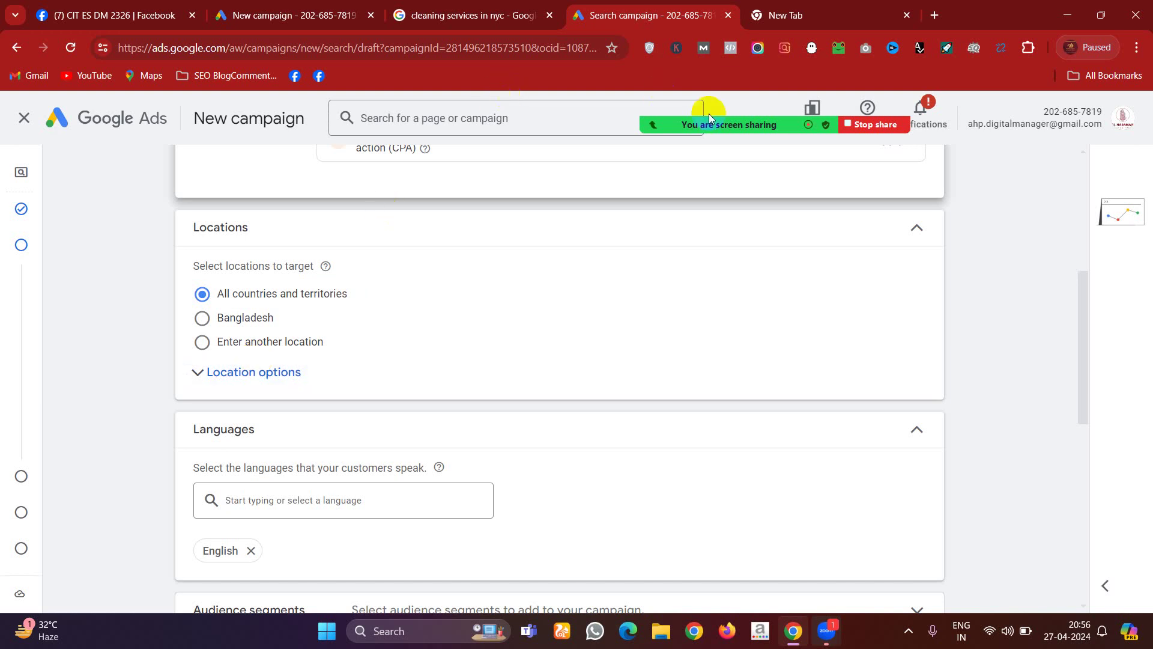
- Switch to the Zoom meeting's participant list and admit the attendee from the waiting room
{"action": "mouse_move", "coordinate": [703, 111]}
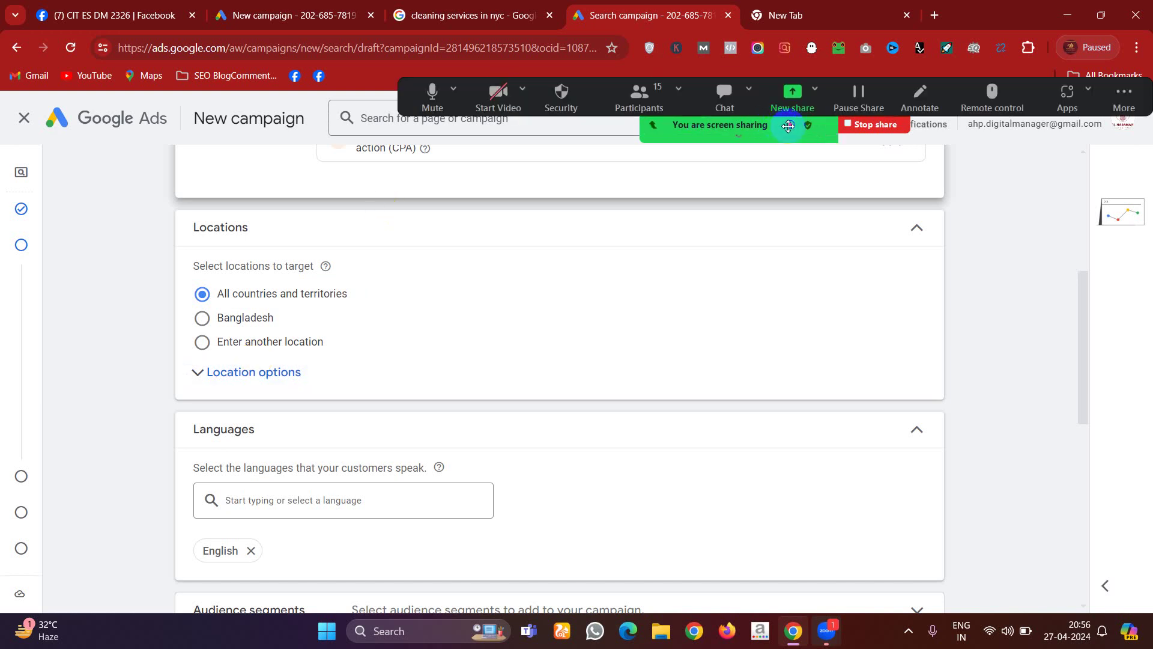
{"action": "left_click", "coordinate": [640, 113]}
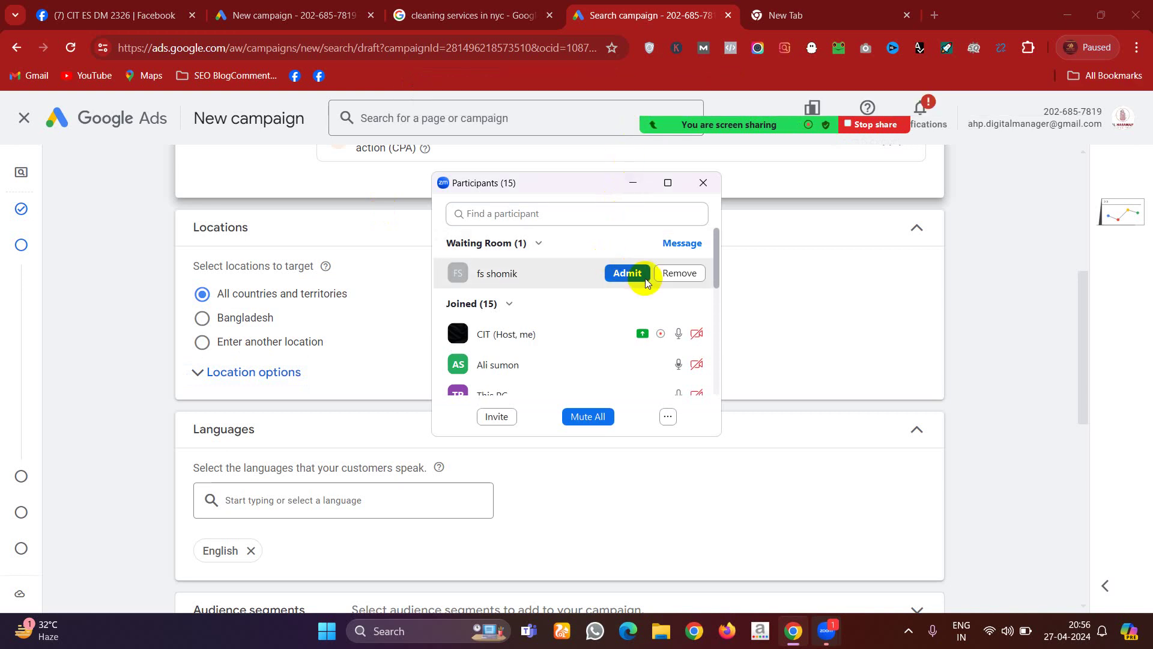
{"action": "left_click", "coordinate": [639, 277]}
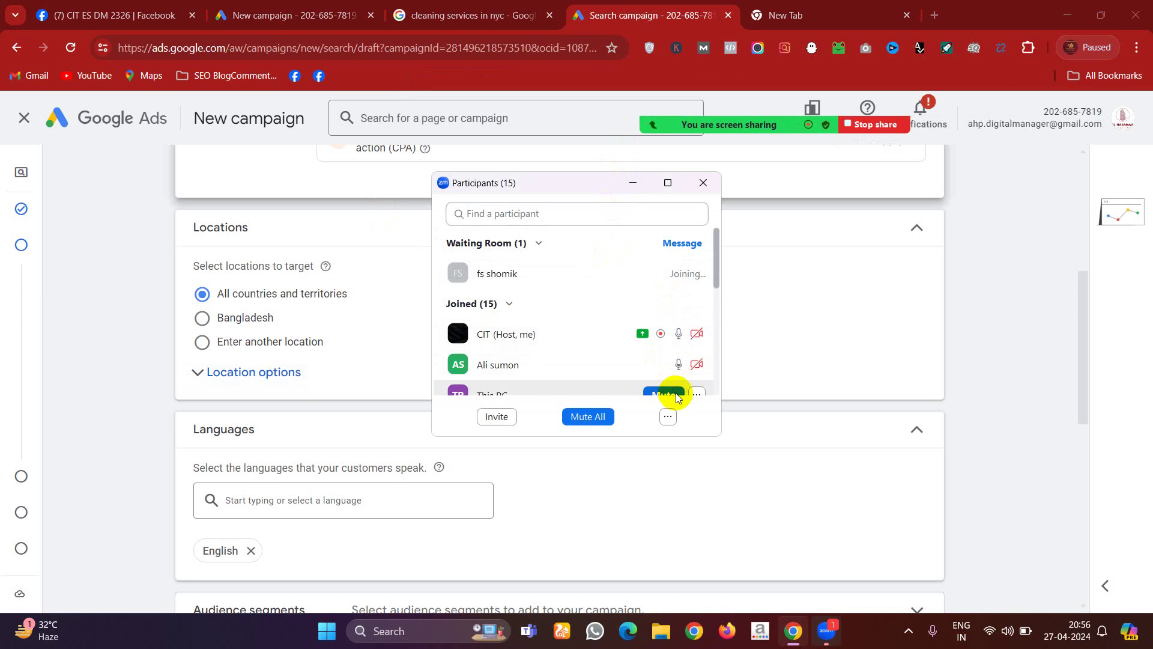
- Mute the participant "This PC", check the microphones of the other attendees, and minimise the participant list
{"action": "scroll", "coordinate": [714, 278], "scroll_direction": "down", "scroll_amount": 1}
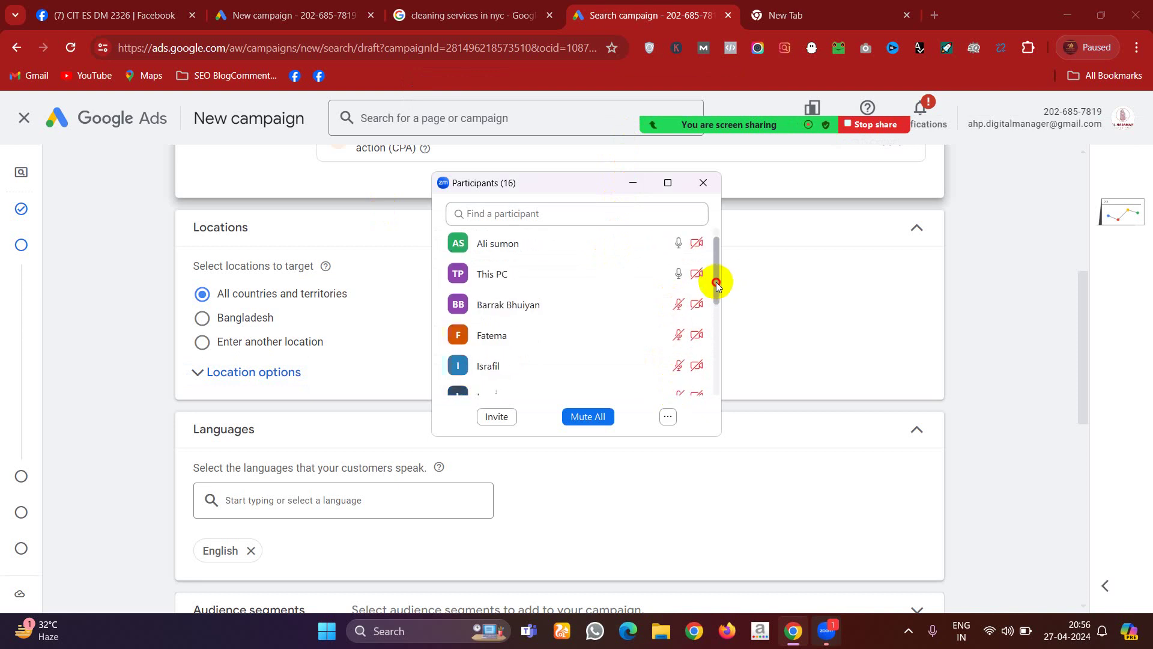
{"action": "scroll", "coordinate": [715, 280], "scroll_direction": "up", "scroll_amount": 1}
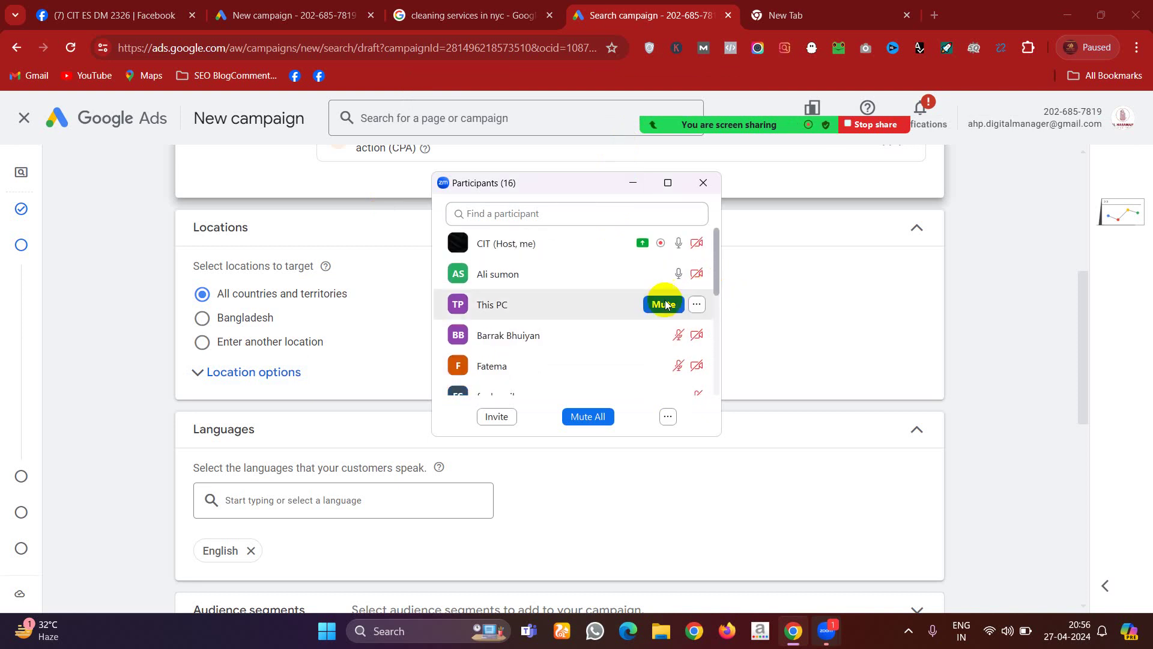
{"action": "left_click", "coordinate": [664, 305]}
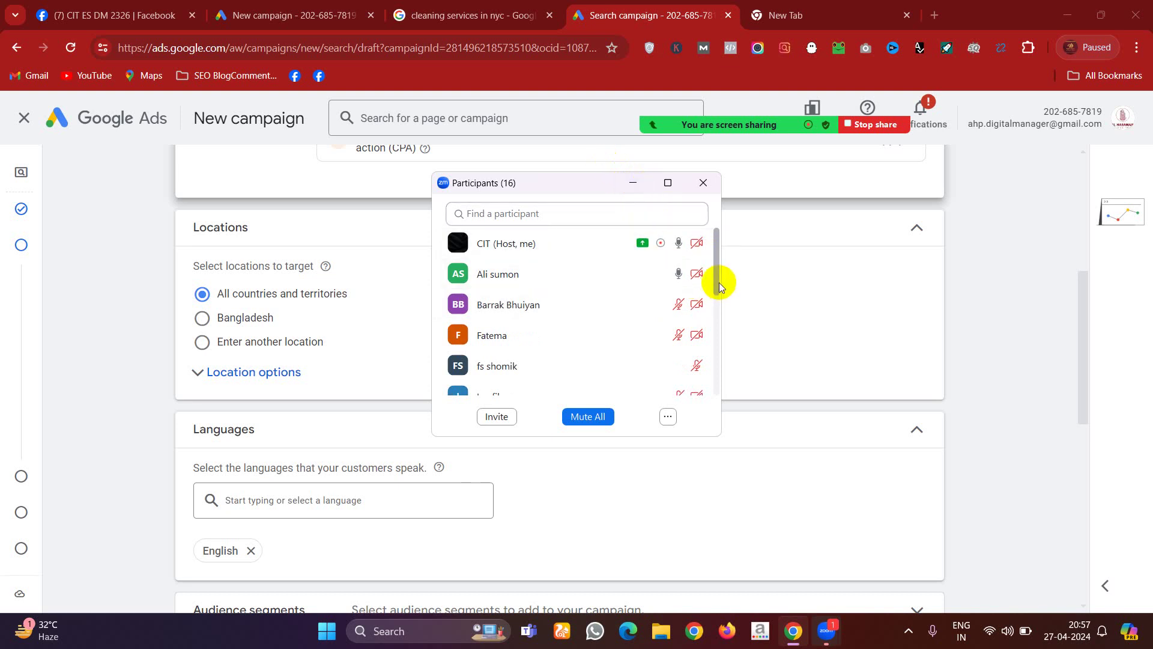
{"action": "scroll", "coordinate": [713, 286], "scroll_direction": "down", "scroll_amount": 1}
{"action": "mouse_move", "coordinate": [712, 289]}
{"action": "left_mouse_down"}
{"action": "mouse_move", "coordinate": [716, 275]}
{"action": "mouse_move", "coordinate": [712, 308]}
{"action": "left_mouse_up"}
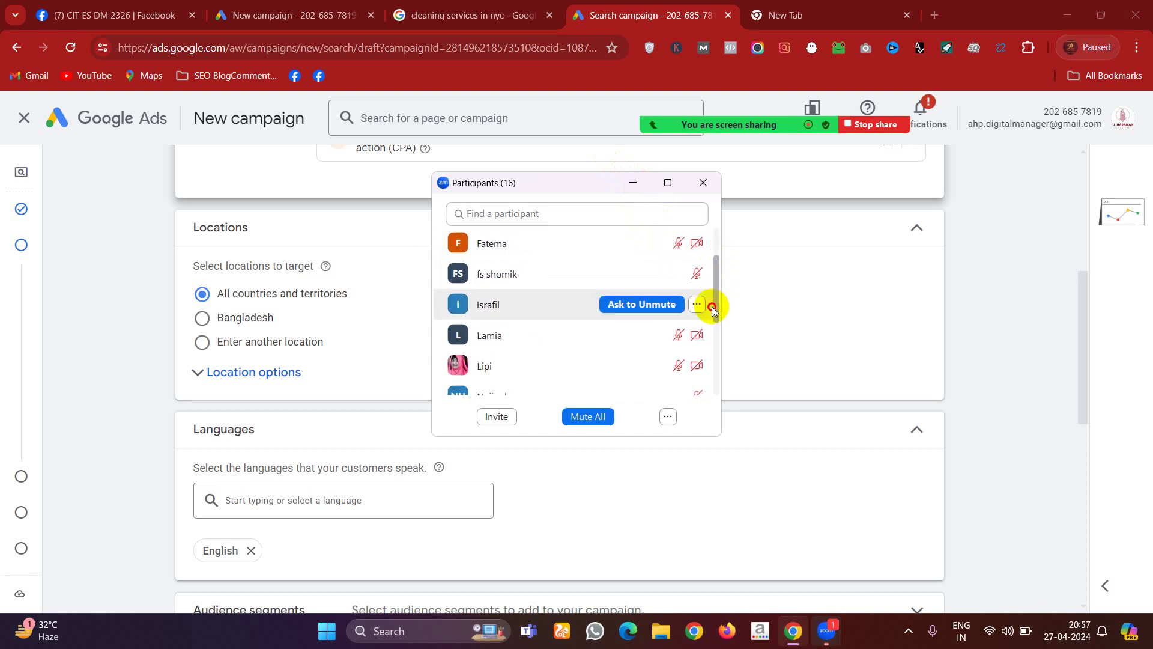
{"action": "scroll", "coordinate": [706, 313], "scroll_direction": "down", "scroll_amount": 2}
{"action": "scroll", "coordinate": [705, 265], "scroll_direction": "up", "scroll_amount": 5}
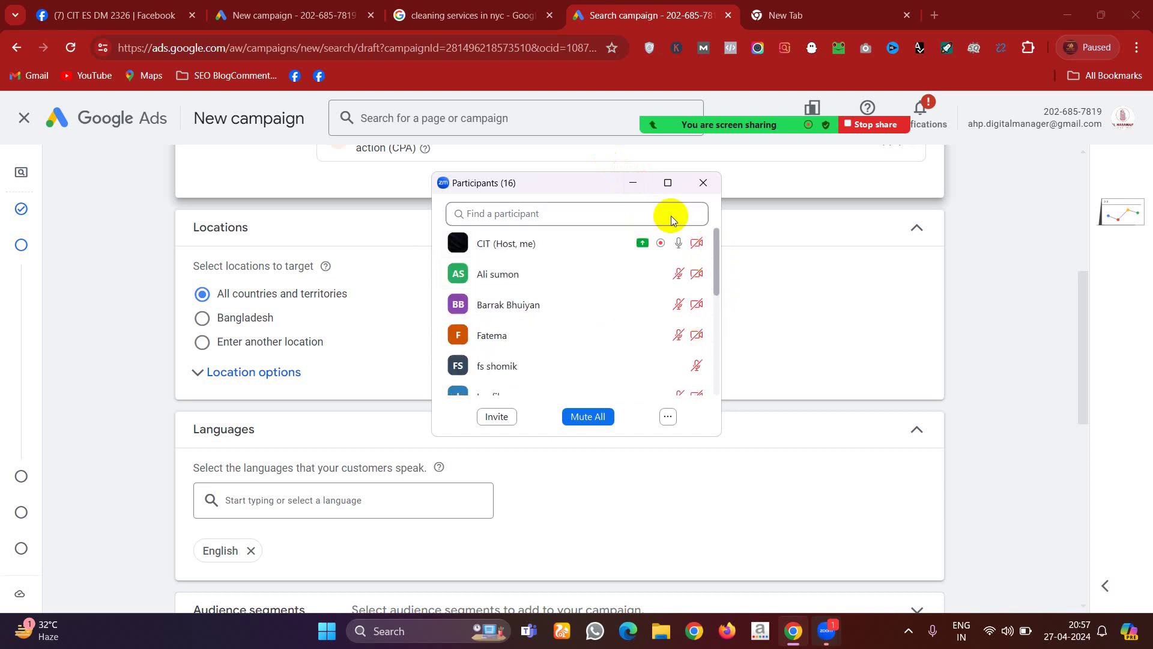
{"action": "left_click", "coordinate": [637, 183]}
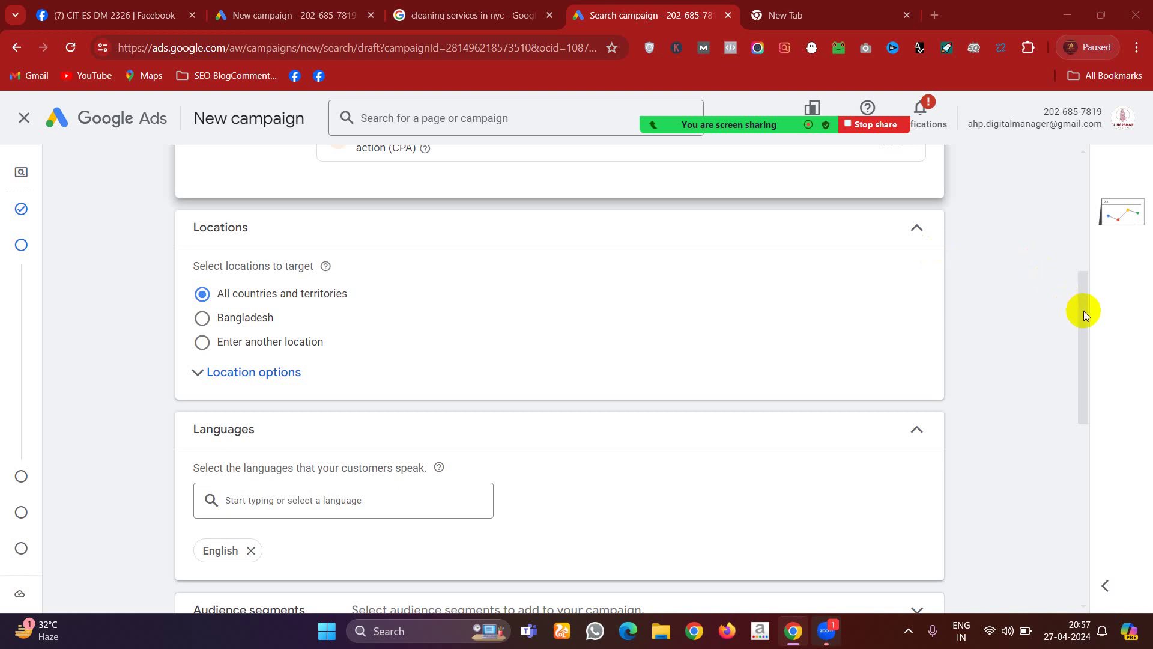
- Target another location instead of all countries and add Dhaka Division, Bangladesh province as the campaign's targeted location
{"action": "mouse_move", "coordinate": [1083, 311]}
{"action": "left_mouse_down"}
{"action": "mouse_move", "coordinate": [1075, 252]}
{"action": "mouse_move", "coordinate": [1078, 324]}
{"action": "left_mouse_up"}
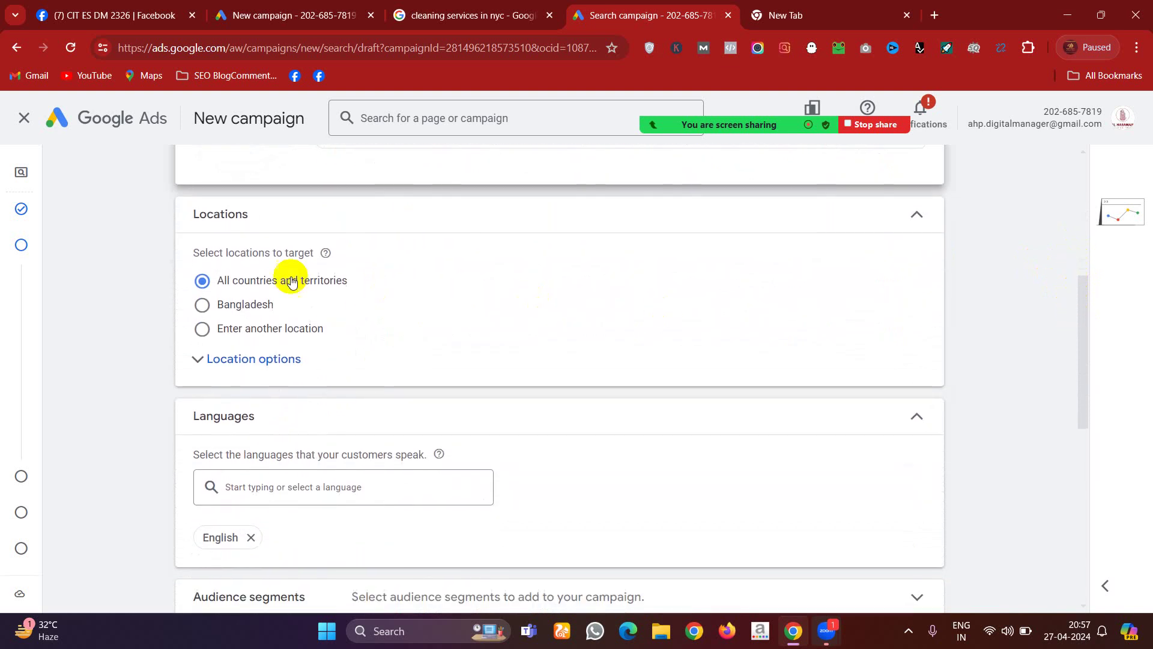
{"action": "left_click_drag", "start_coordinate": [214, 252], "coordinate": [303, 252]}
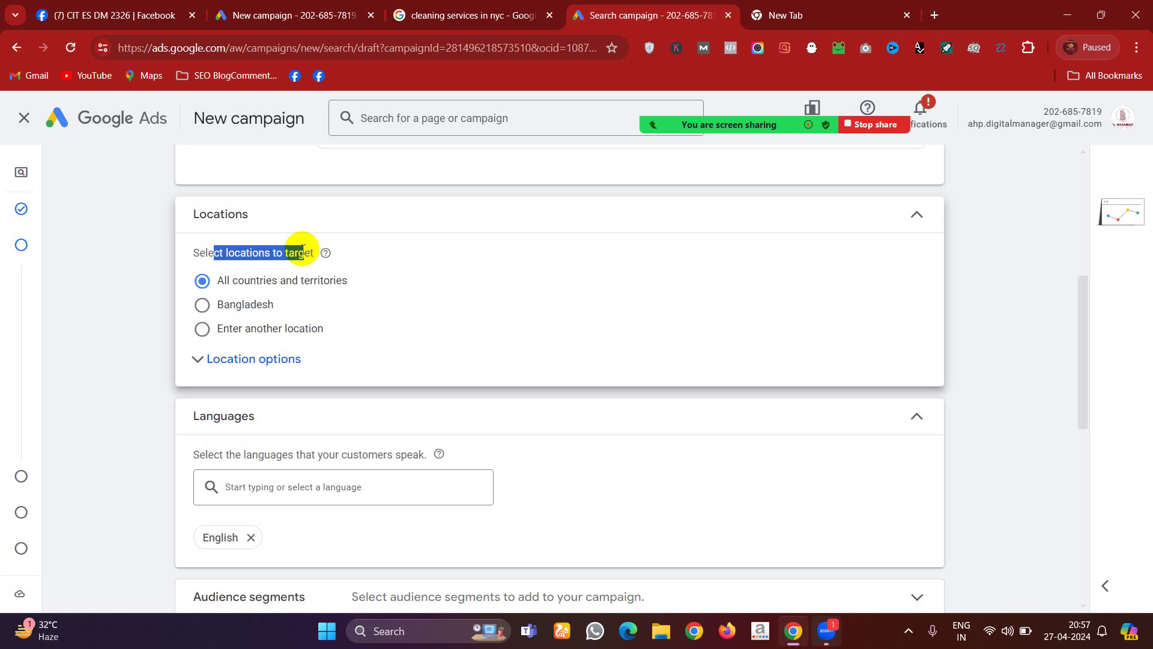
{"action": "left_click", "coordinate": [219, 310]}
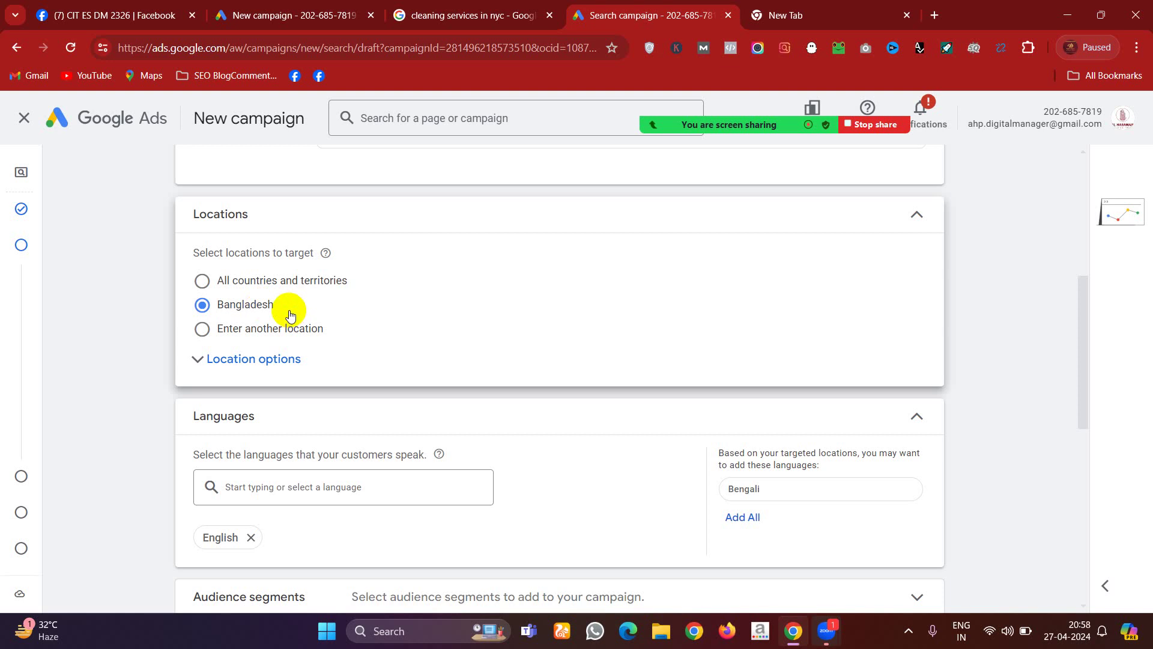
{"action": "left_click", "coordinate": [226, 327]}
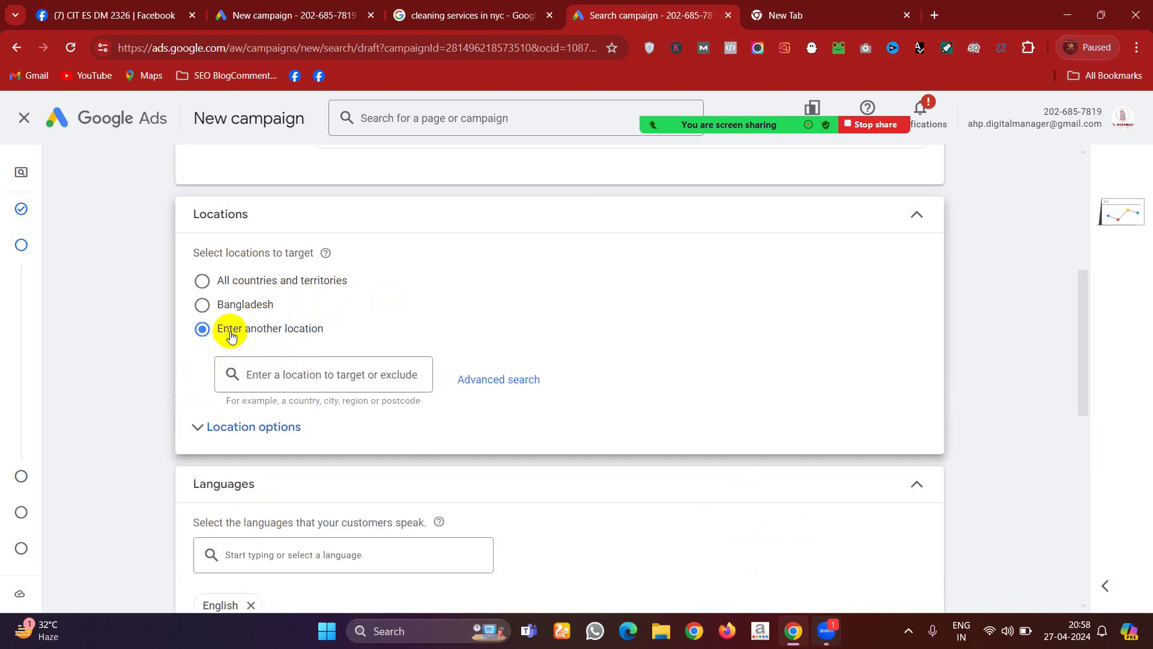
{"action": "left_click", "coordinate": [254, 373]}
{"action": "type", "text": "dhak"}
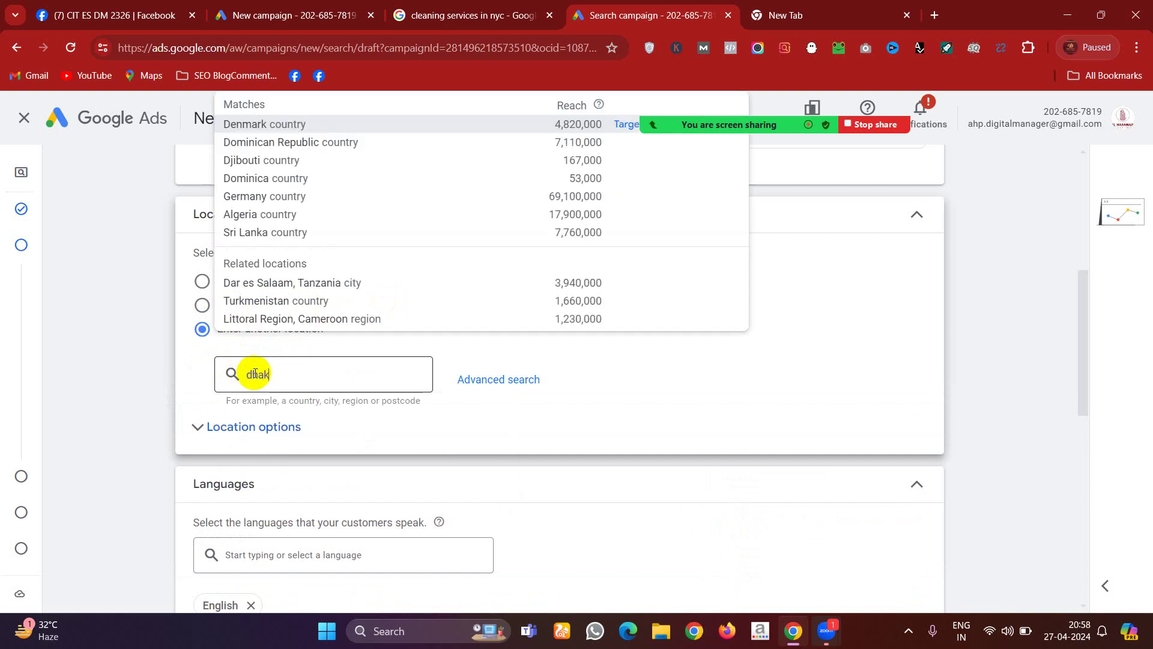
{"action": "type", "text": "a"}
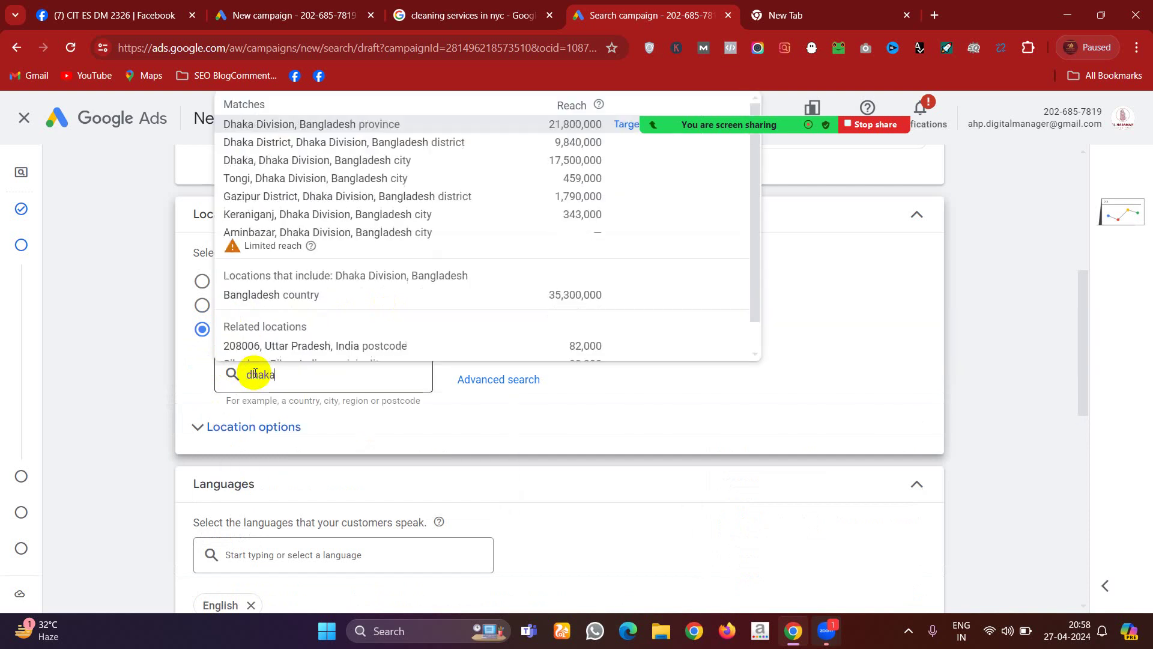
{"action": "left_click", "coordinate": [290, 123]}
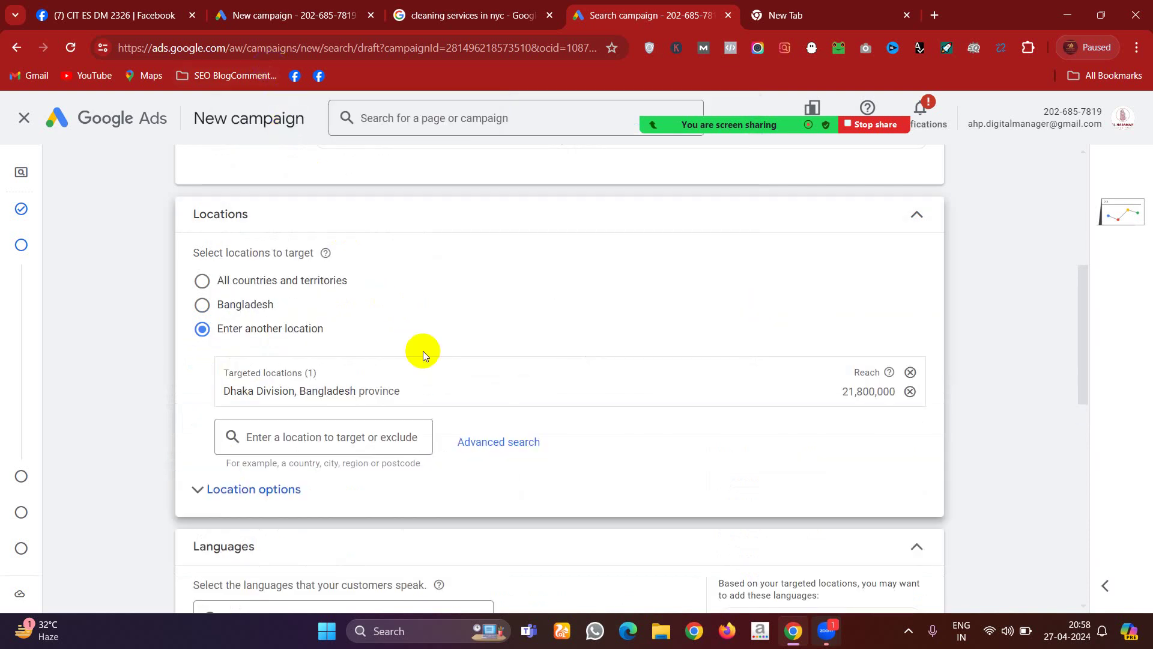
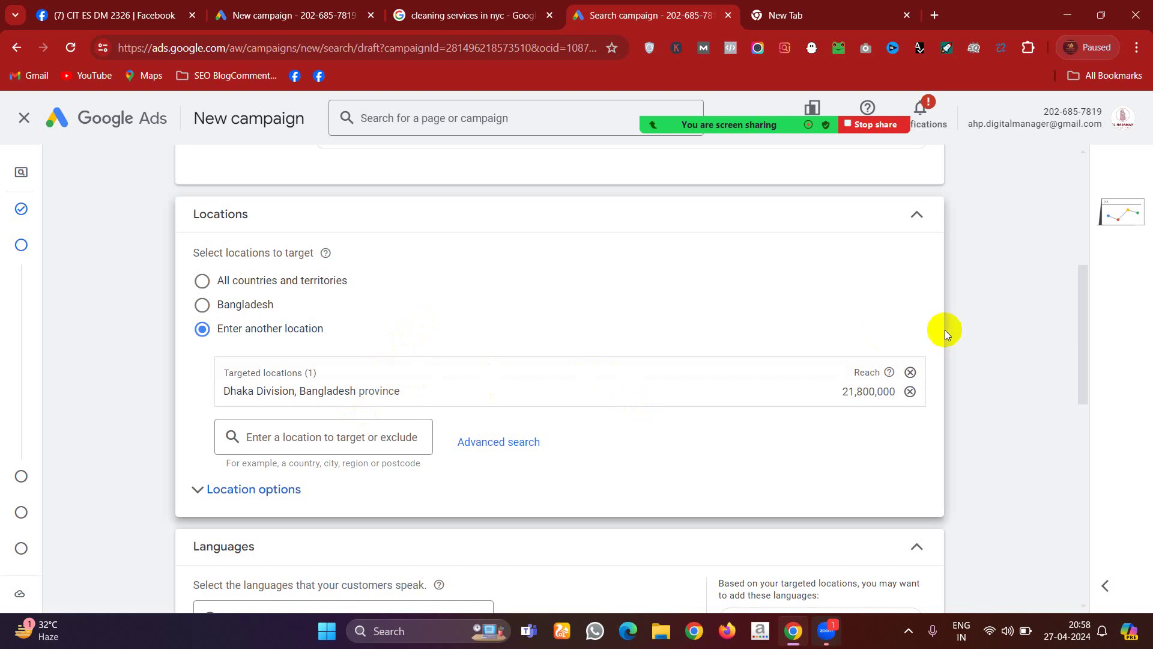
- Add Bengali alongside English to the languages that the campaign's customers speak
{"action": "left_click_drag", "start_coordinate": [1080, 328], "coordinate": [1101, 388]}
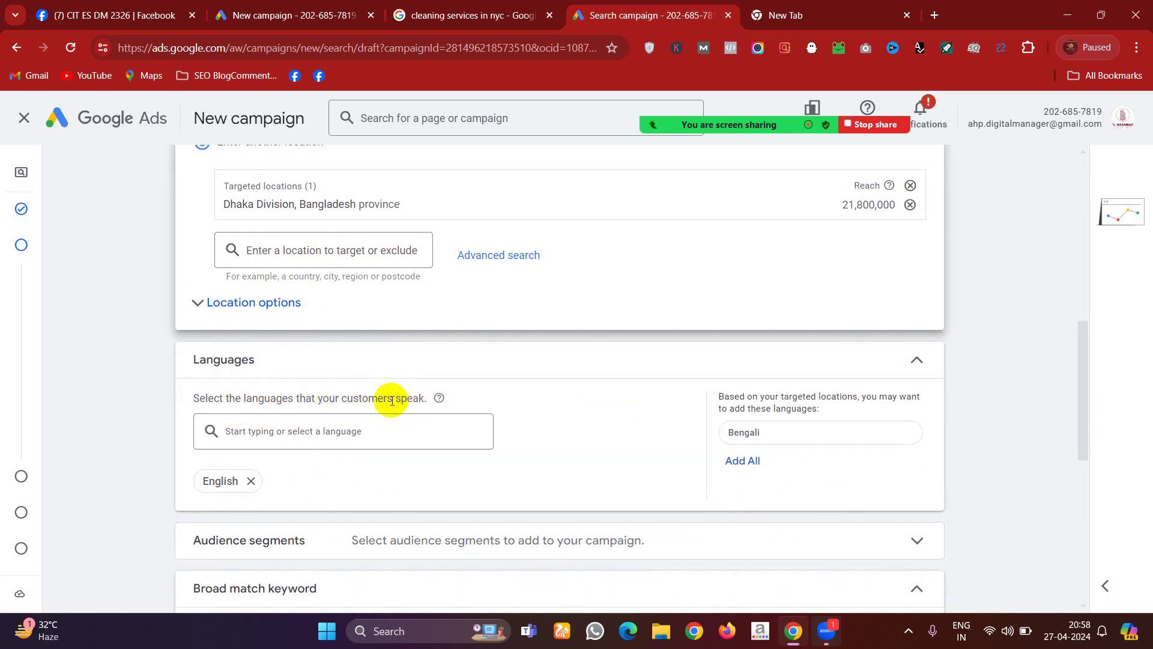
{"action": "left_click", "coordinate": [339, 401]}
{"action": "left_click_drag", "start_coordinate": [339, 401], "coordinate": [400, 397]}
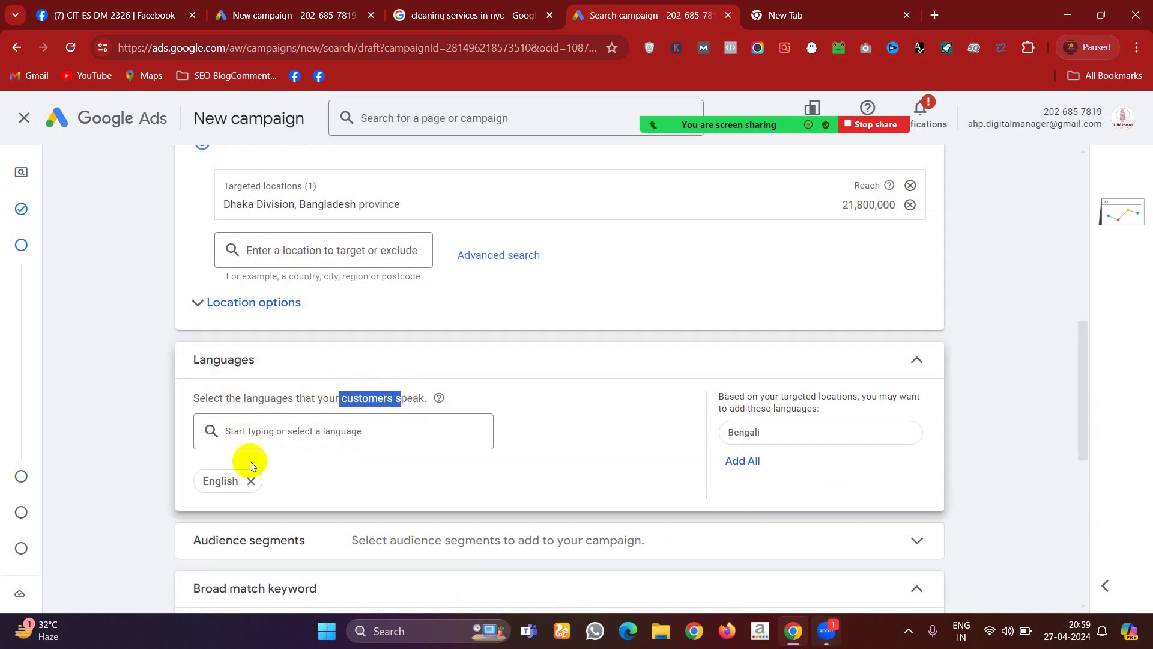
{"action": "left_click", "coordinate": [244, 434]}
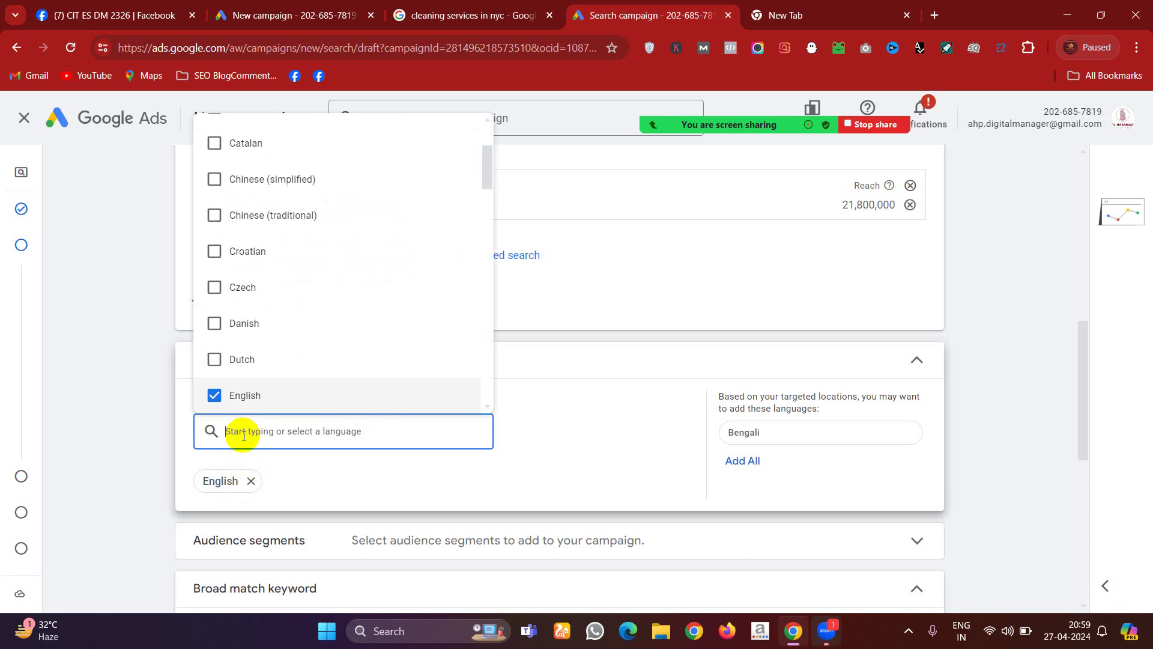
{"action": "type", "text": "ben"}
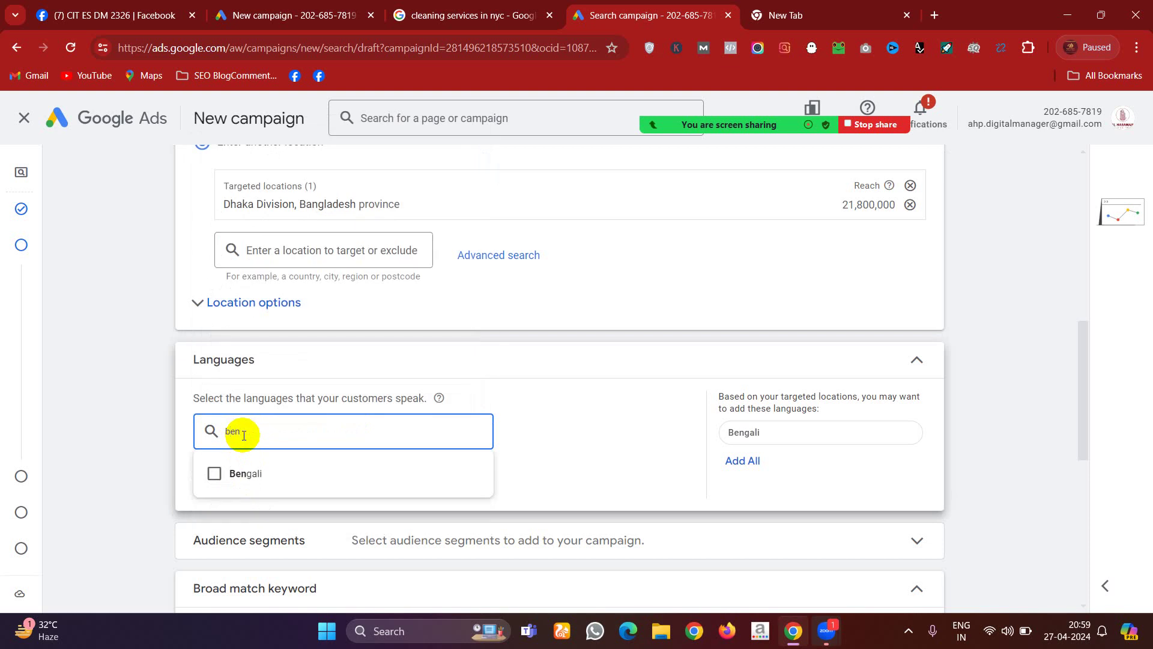
{"action": "left_click", "coordinate": [231, 474]}
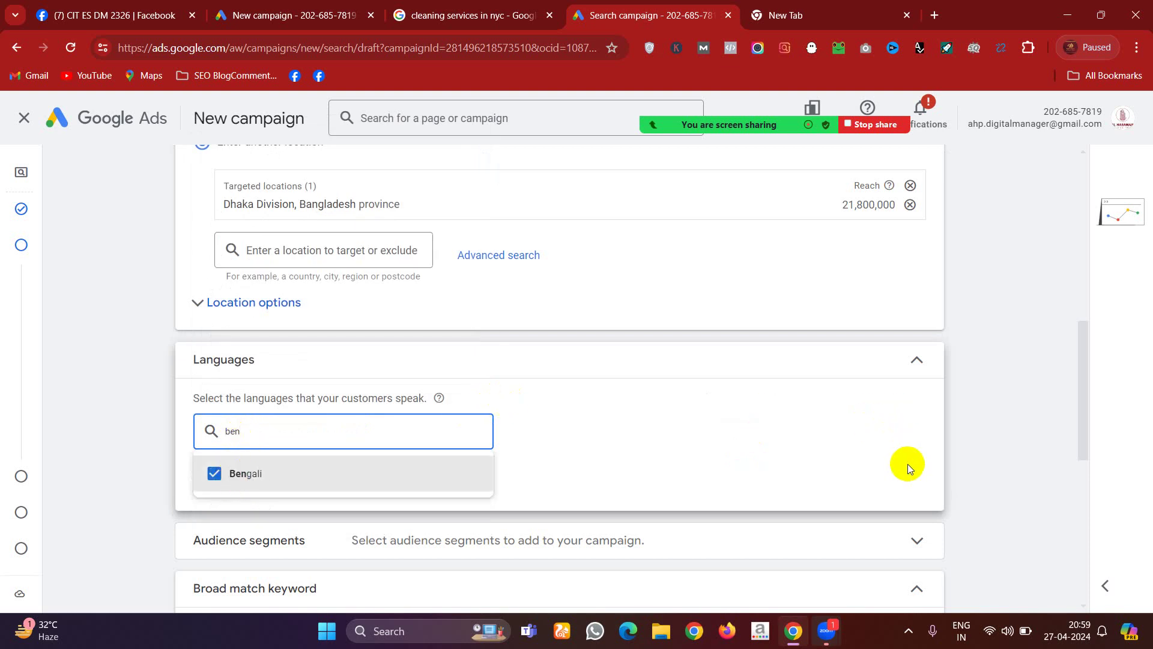
{"action": "left_click", "coordinate": [951, 472]}
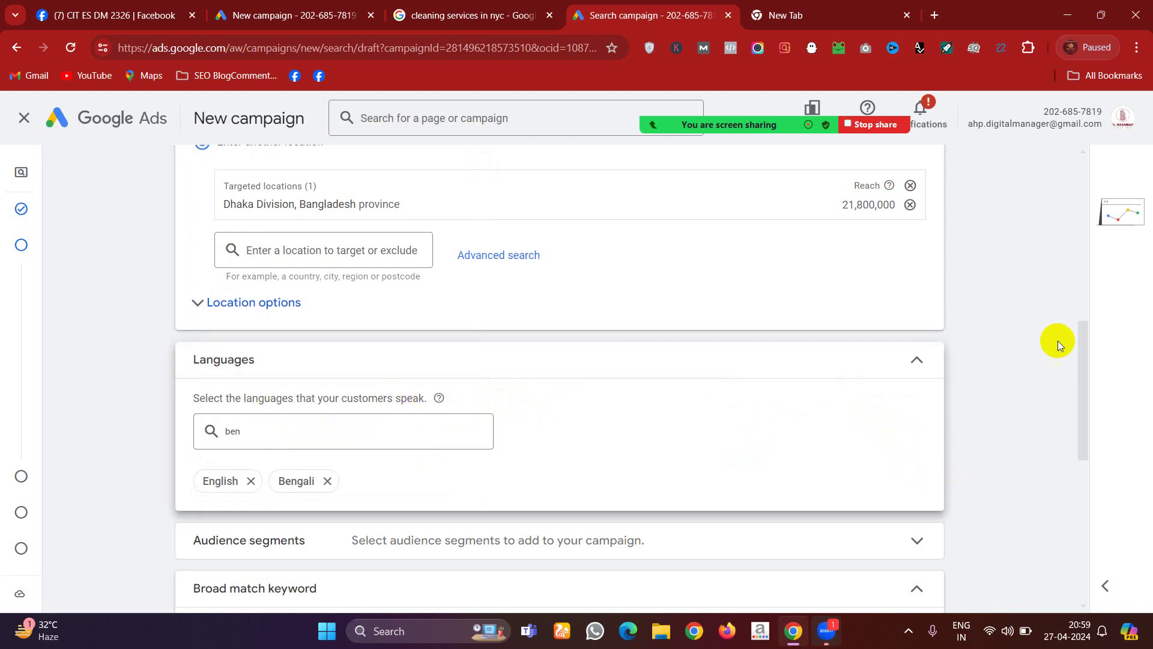
- Expand the audience segments, browse the suggested segments, and set the campaign's targeting setting to Targeting instead of Observation
{"action": "left_click_drag", "start_coordinate": [1083, 366], "coordinate": [1101, 420]}
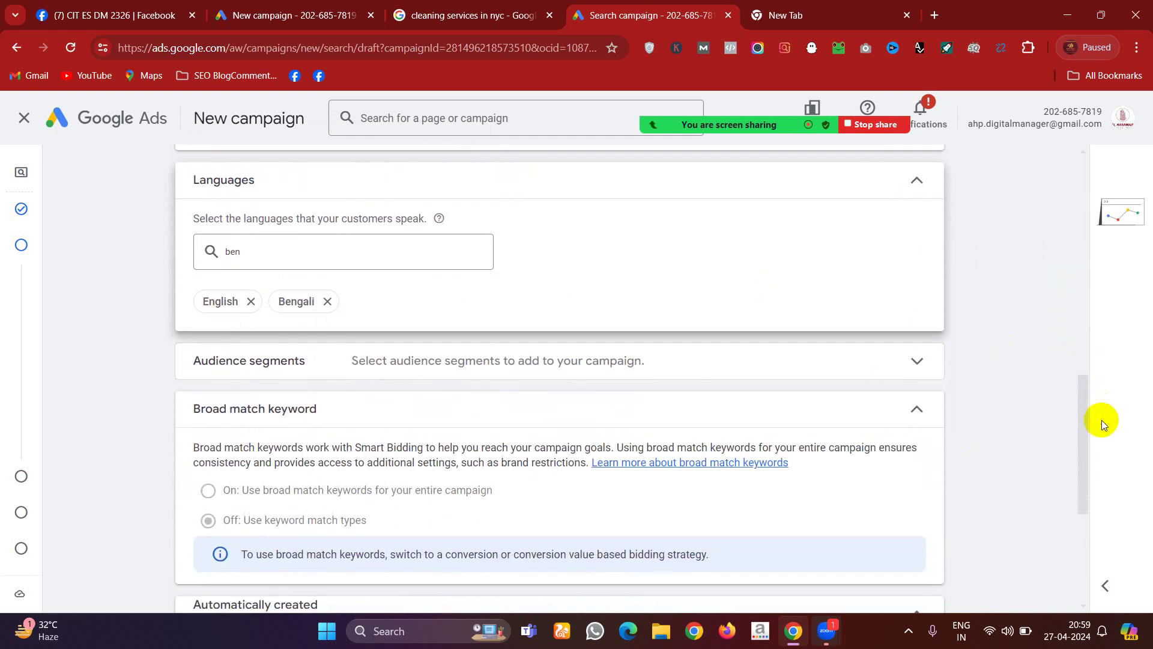
{"action": "left_click", "coordinate": [418, 368]}
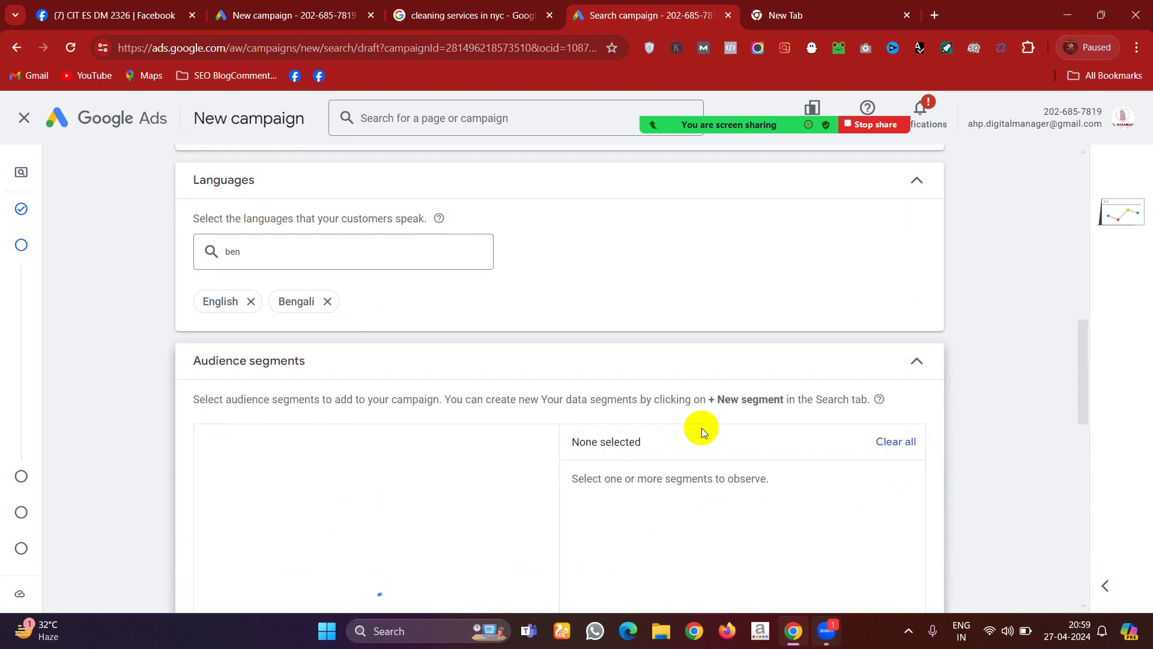
{"action": "left_click_drag", "start_coordinate": [1084, 386], "coordinate": [1099, 427]}
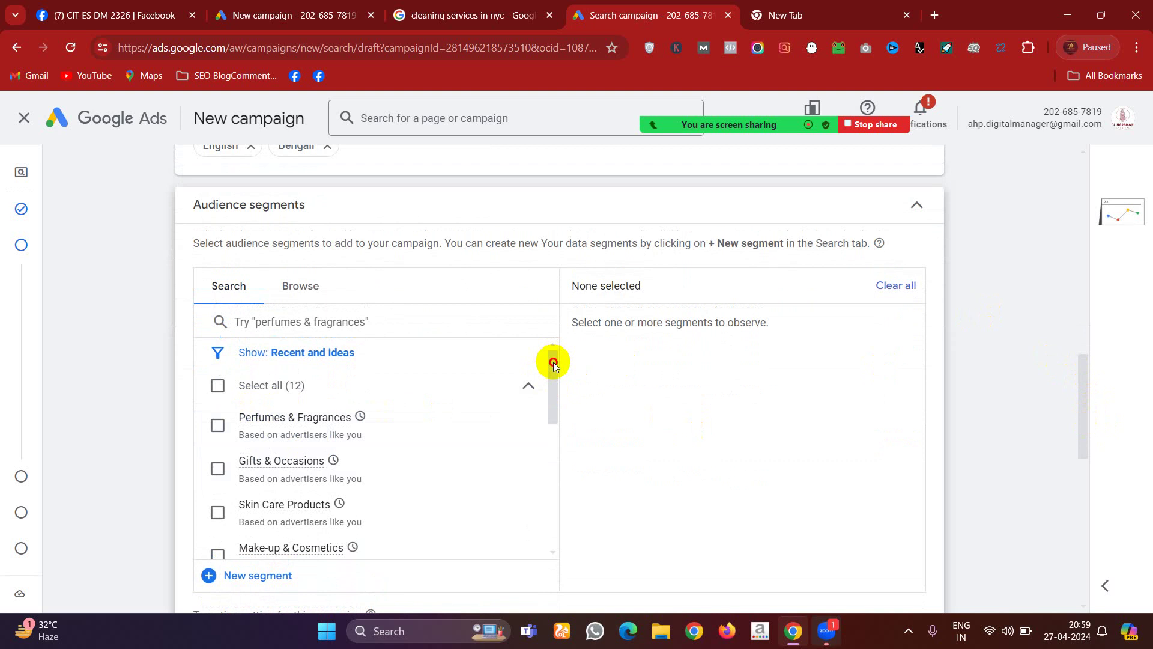
{"action": "left_click_drag", "start_coordinate": [553, 362], "coordinate": [575, 510]}
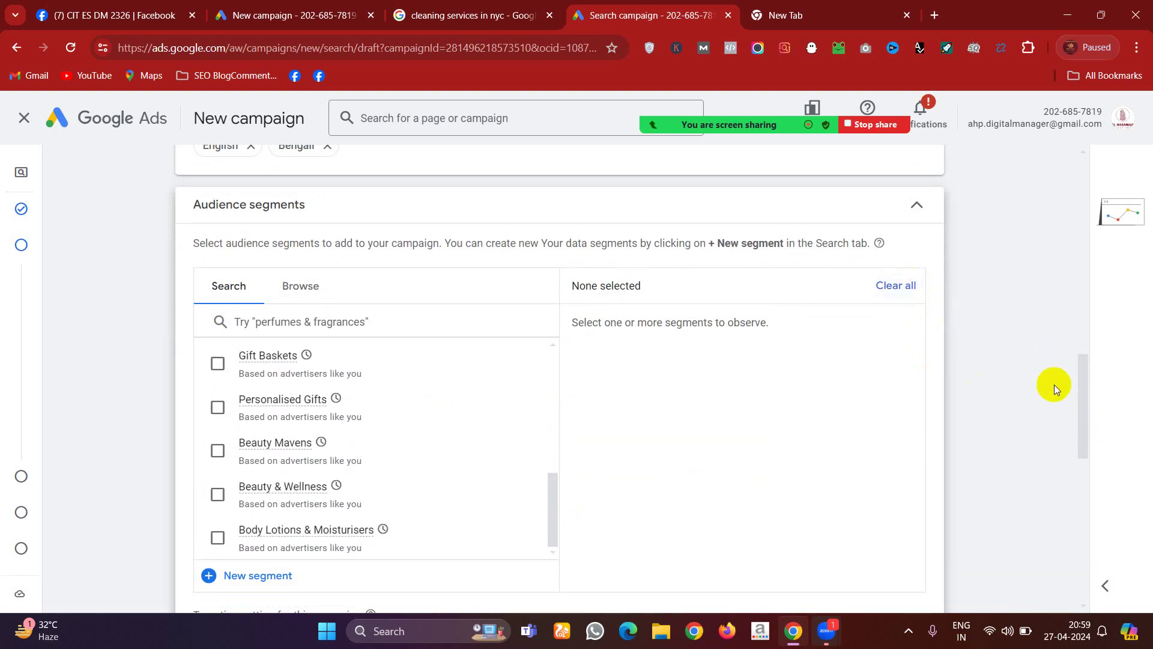
{"action": "left_click_drag", "start_coordinate": [1081, 407], "coordinate": [1099, 485]}
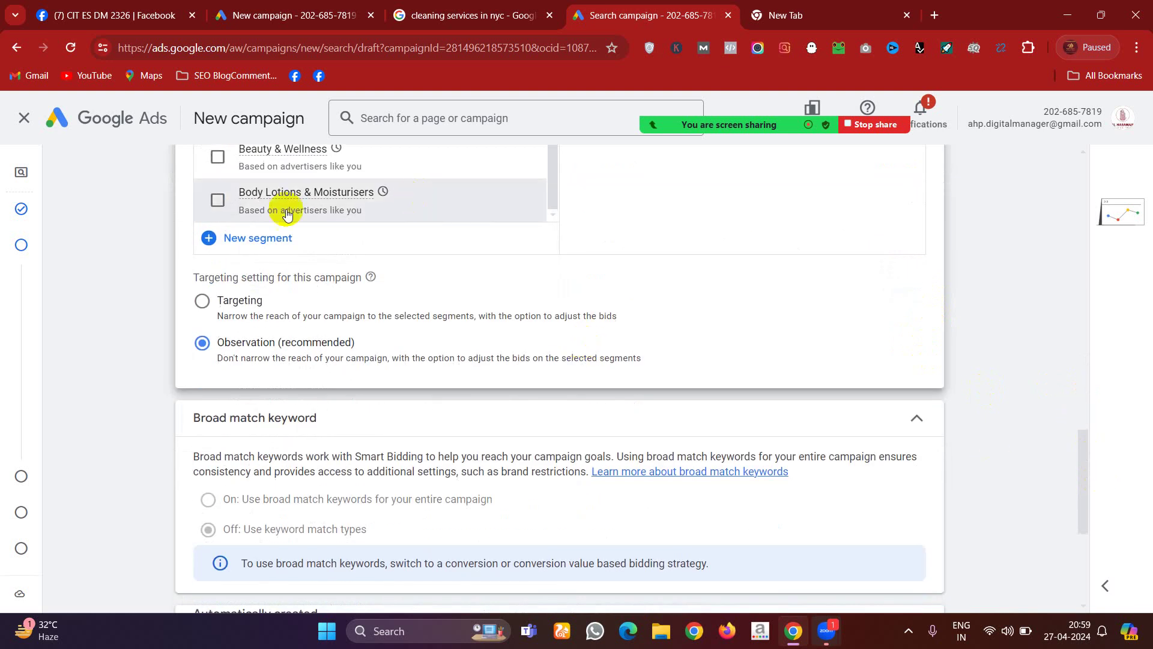
{"action": "left_click", "coordinate": [255, 304]}
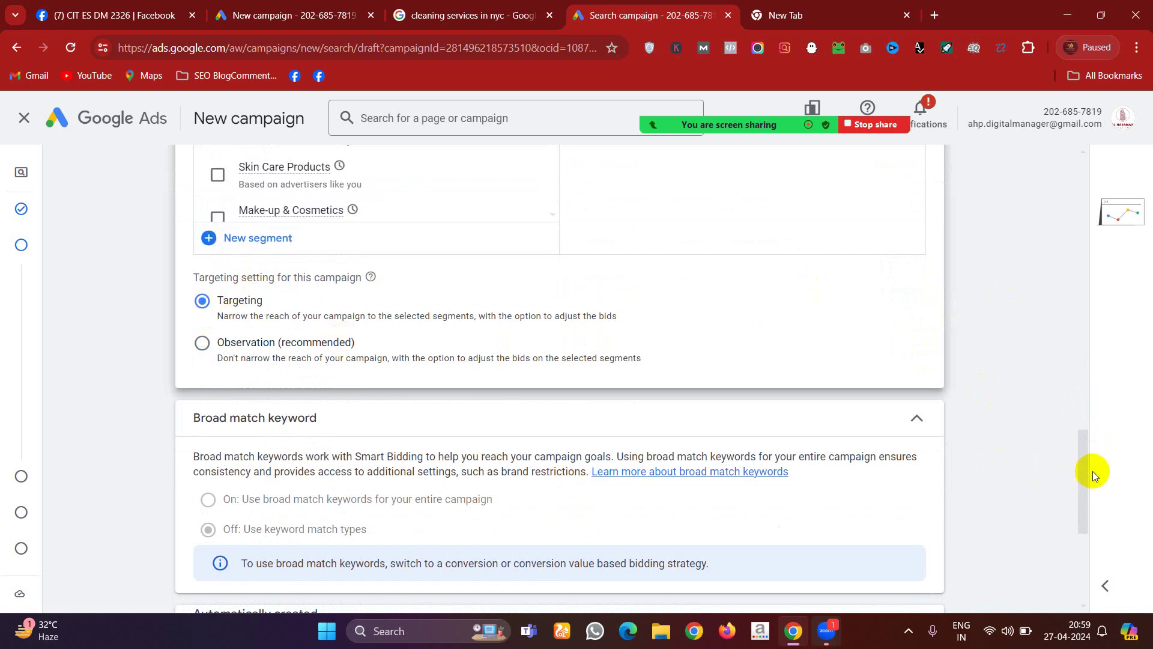
{"action": "mouse_move", "coordinate": [1084, 481]}
{"action": "left_mouse_down"}
{"action": "mouse_move", "coordinate": [1066, 369]}
{"action": "mouse_move", "coordinate": [1084, 492]}
{"action": "left_mouse_up"}
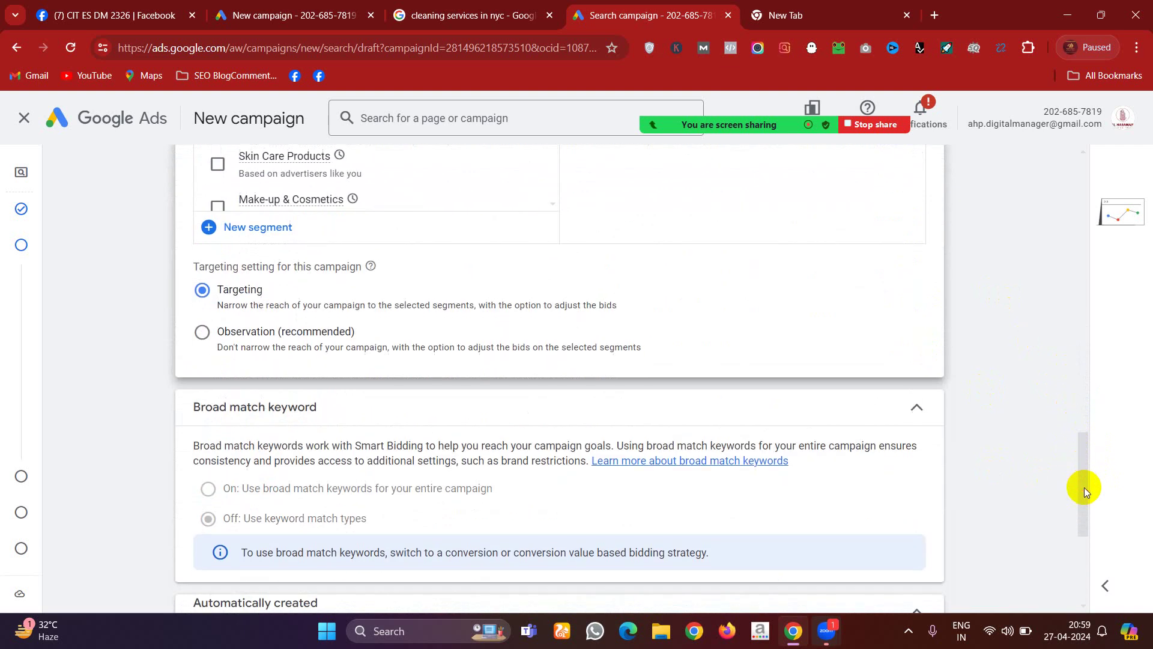
{"action": "left_click", "coordinate": [205, 337]}
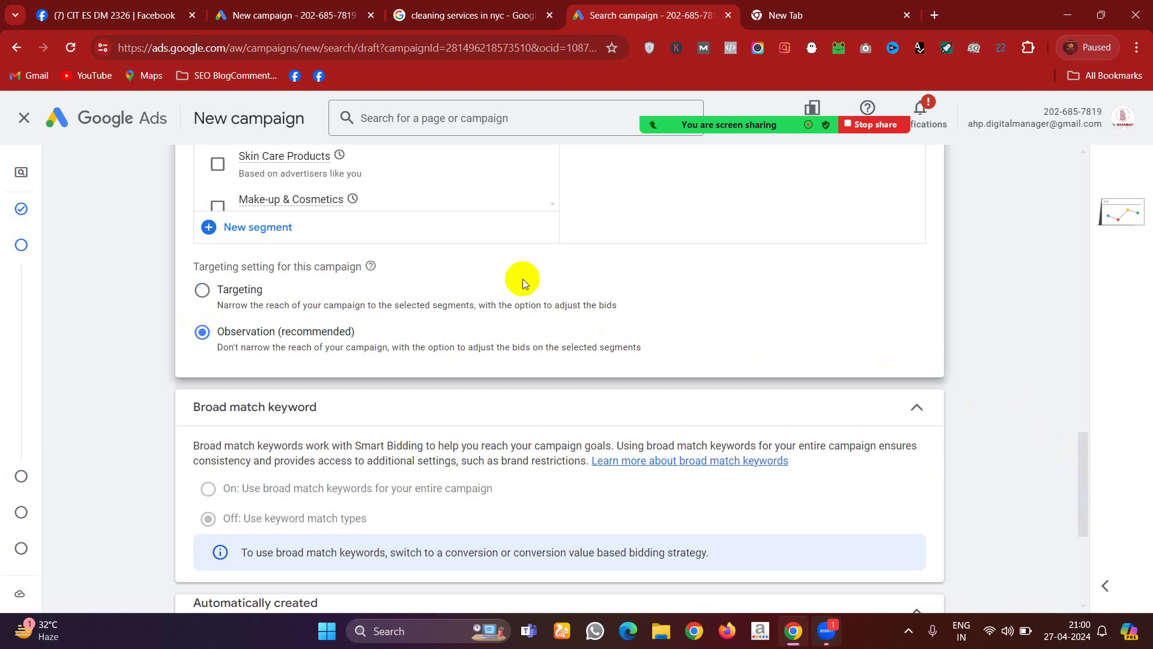
{"action": "left_click", "coordinate": [205, 290]}
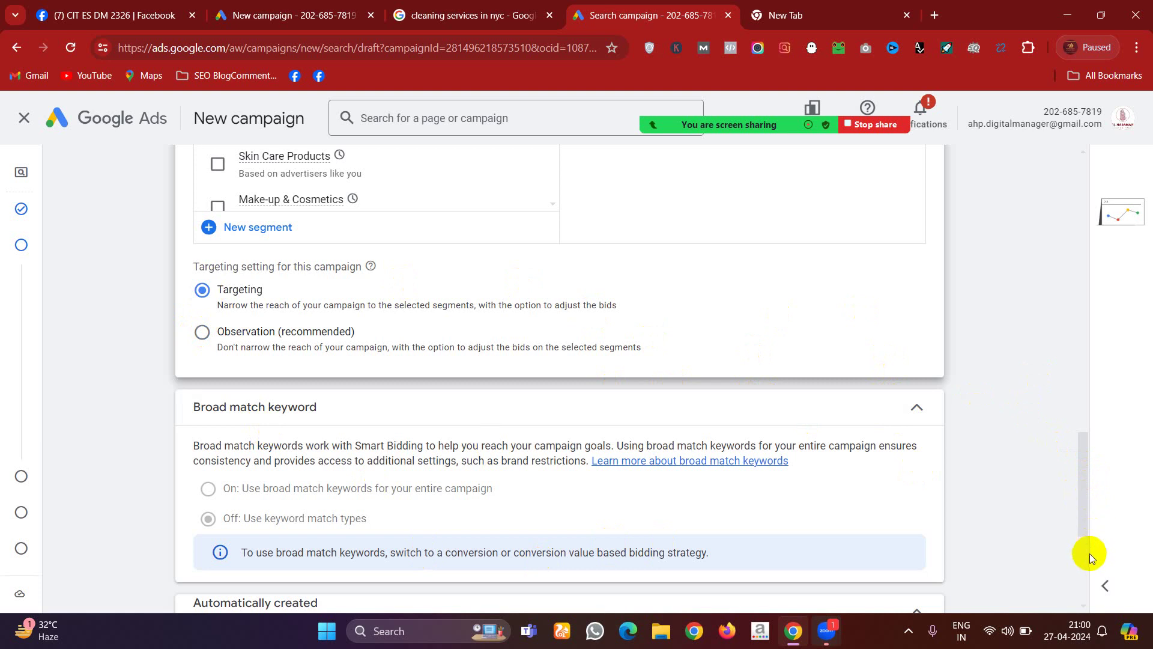
- Expand the campaign's additional settings, review them without changes, and continue to Keywords and ads
{"action": "left_click_drag", "start_coordinate": [1083, 496], "coordinate": [1094, 558]}
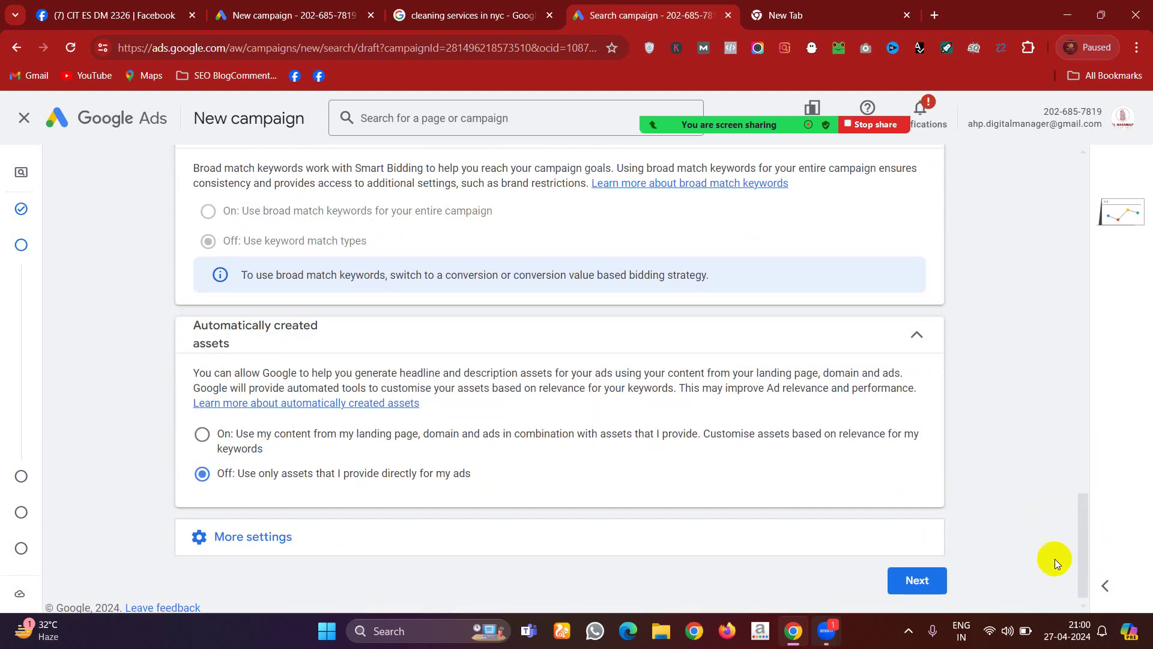
{"action": "left_click", "coordinate": [266, 542]}
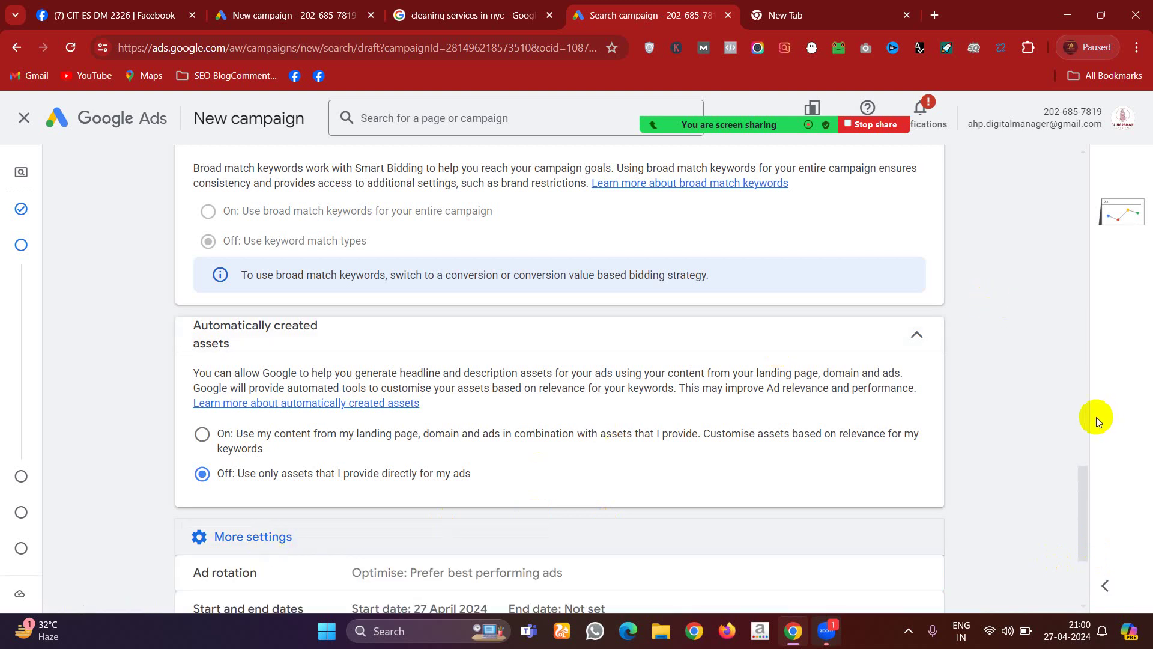
{"action": "left_click_drag", "start_coordinate": [1086, 484], "coordinate": [1099, 538]}
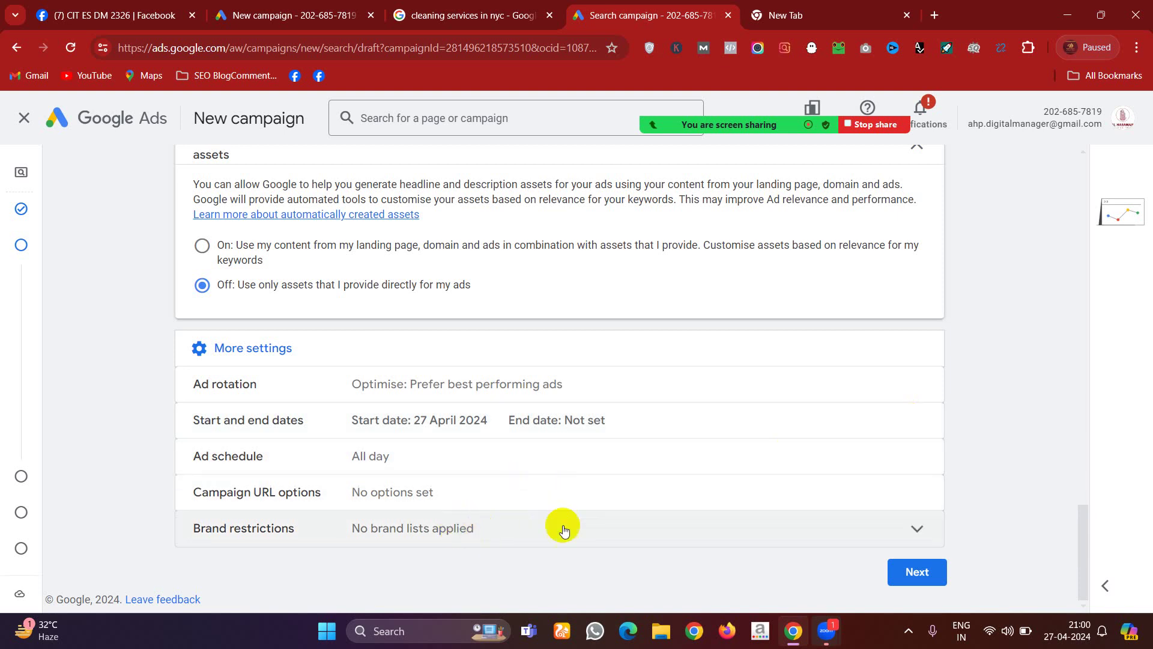
{"action": "left_click", "coordinate": [924, 571]}
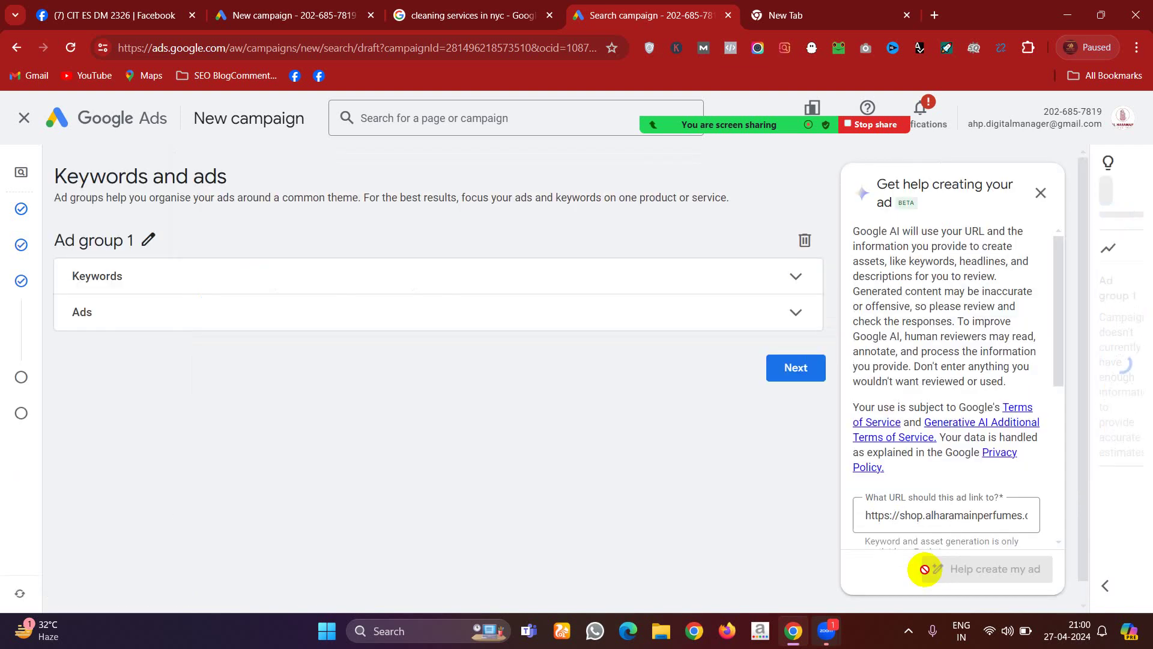
- Open the keywords of Ad group 1 and choose to create the ad yourself rather than with Google AI suggestions
{"action": "left_click", "coordinate": [478, 276]}
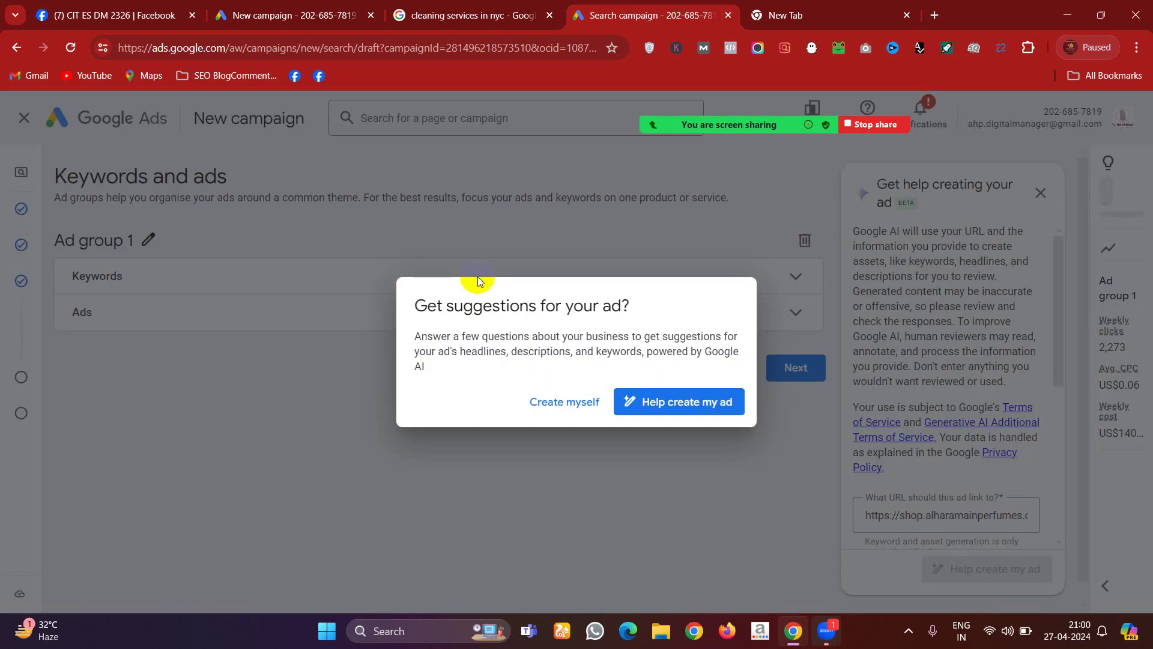
{"action": "left_click", "coordinate": [688, 404]}
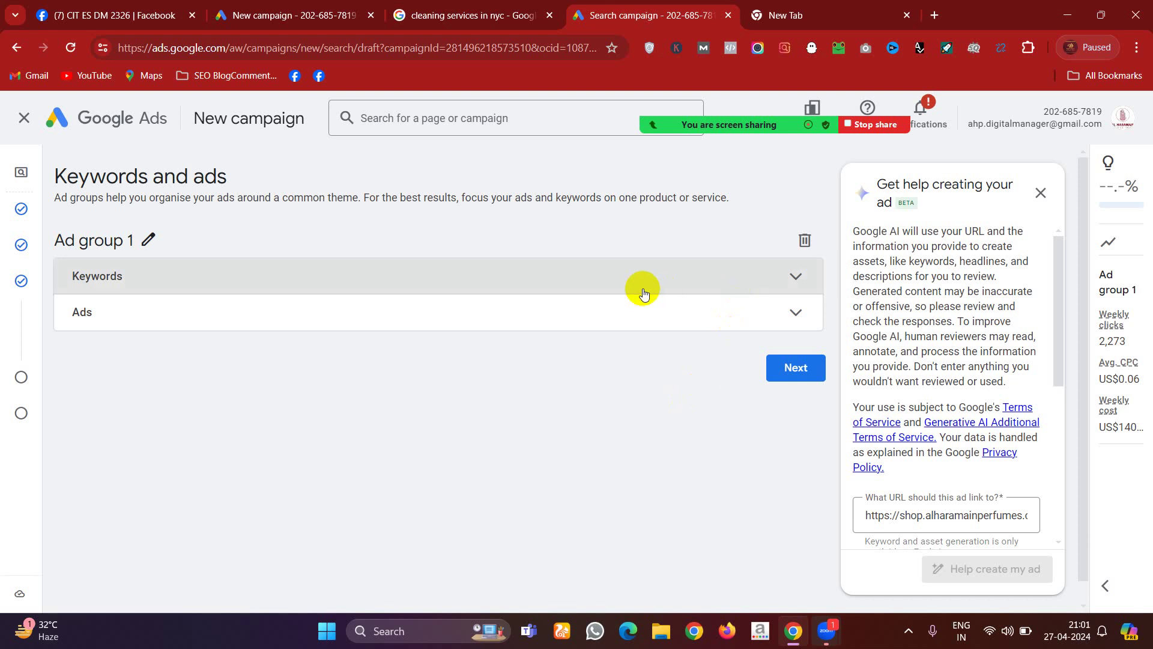
{"action": "left_click", "coordinate": [773, 268]}
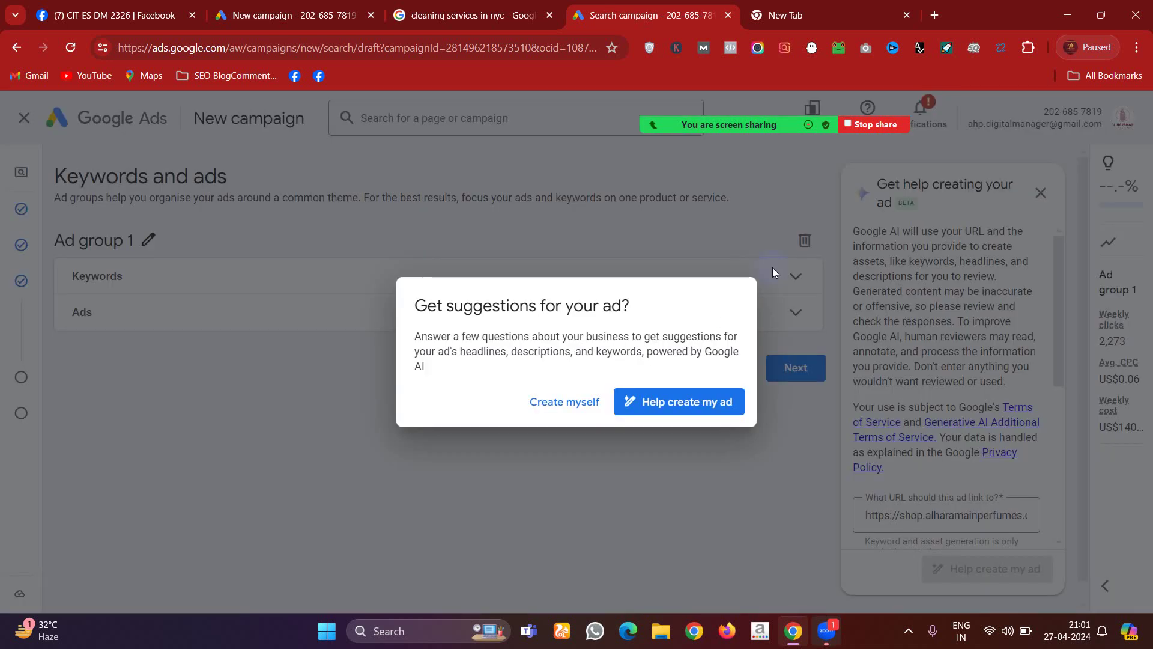
{"action": "left_click", "coordinate": [570, 403]}
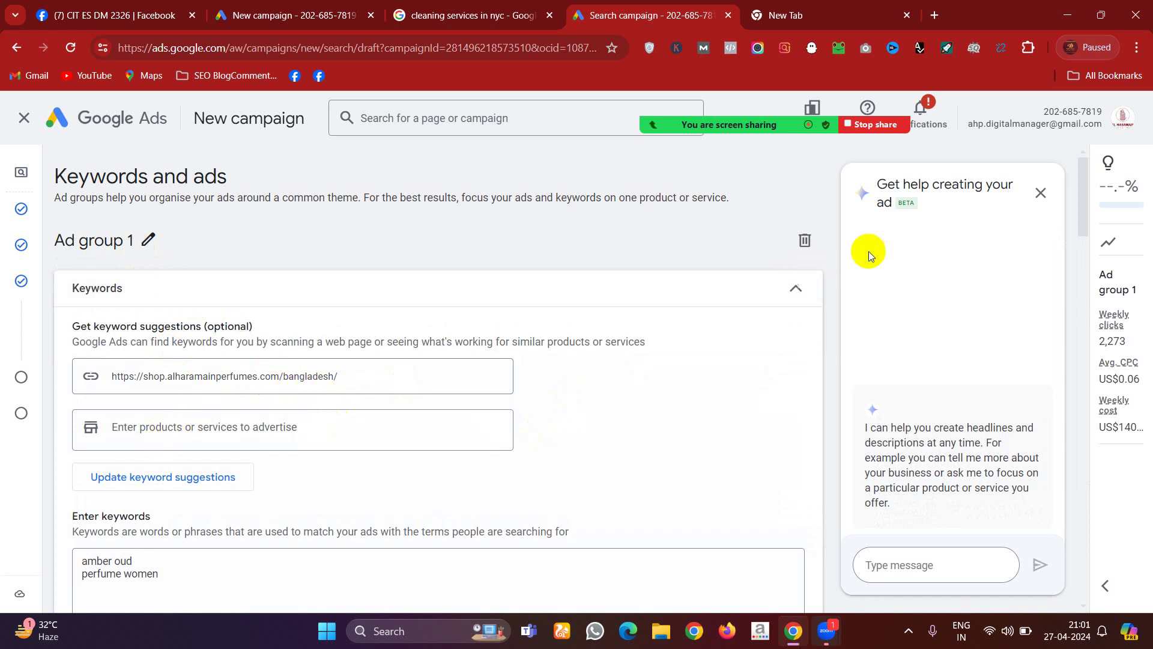
- Examine the keywords entered for Ad group 1 and the notation for broad, phrase and exact match
{"action": "left_click_drag", "start_coordinate": [1085, 202], "coordinate": [1074, 234]}
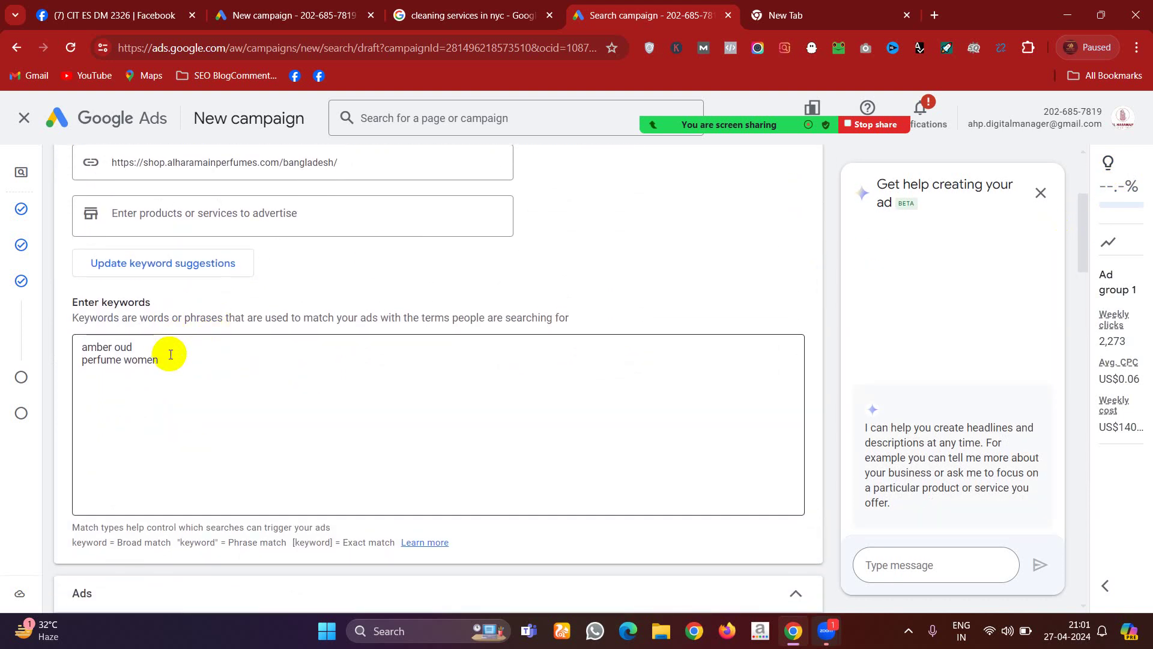
{"action": "left_click_drag", "start_coordinate": [169, 364], "coordinate": [50, 338]}
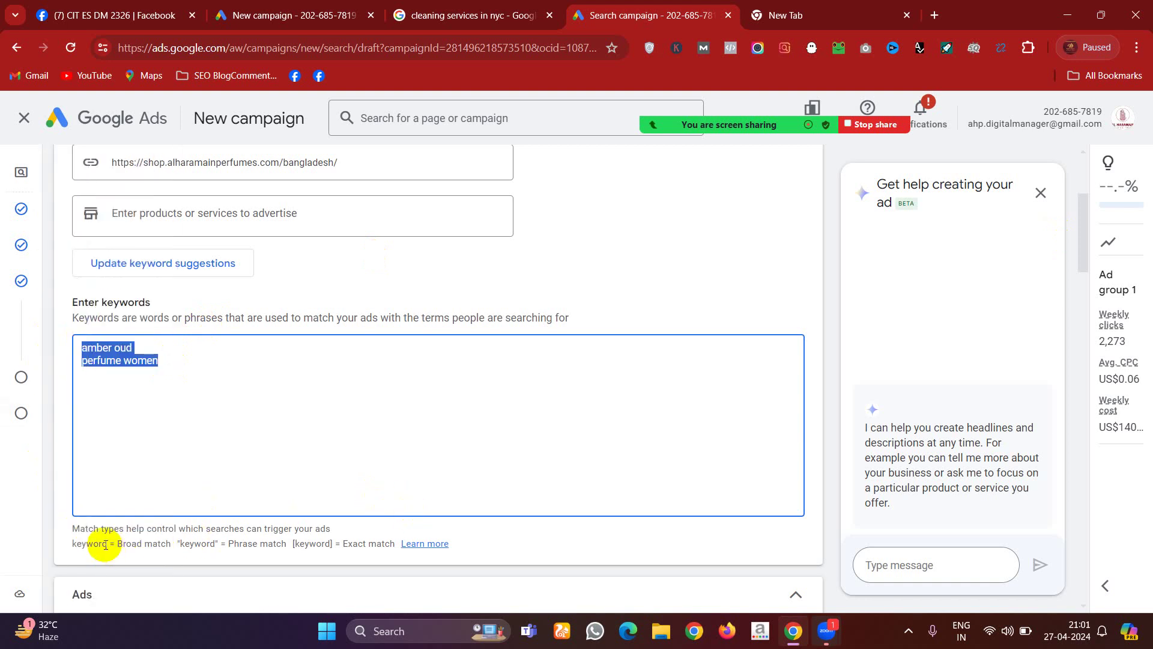
{"action": "left_click_drag", "start_coordinate": [76, 542], "coordinate": [396, 543]}
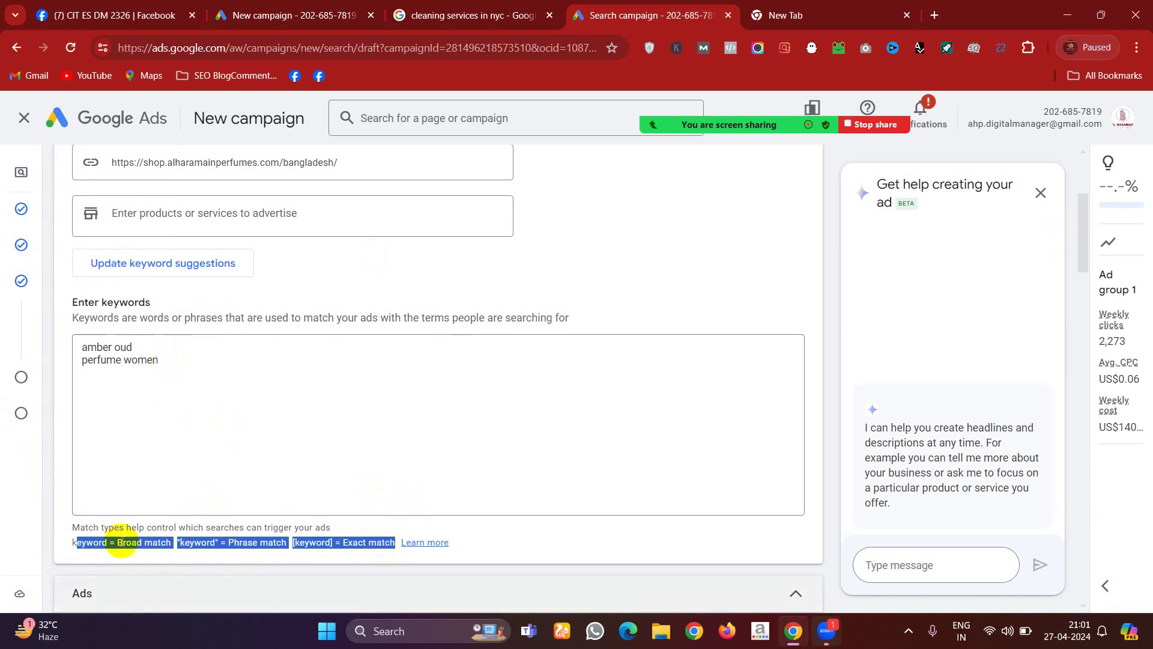
{"action": "left_click", "coordinate": [172, 359]}
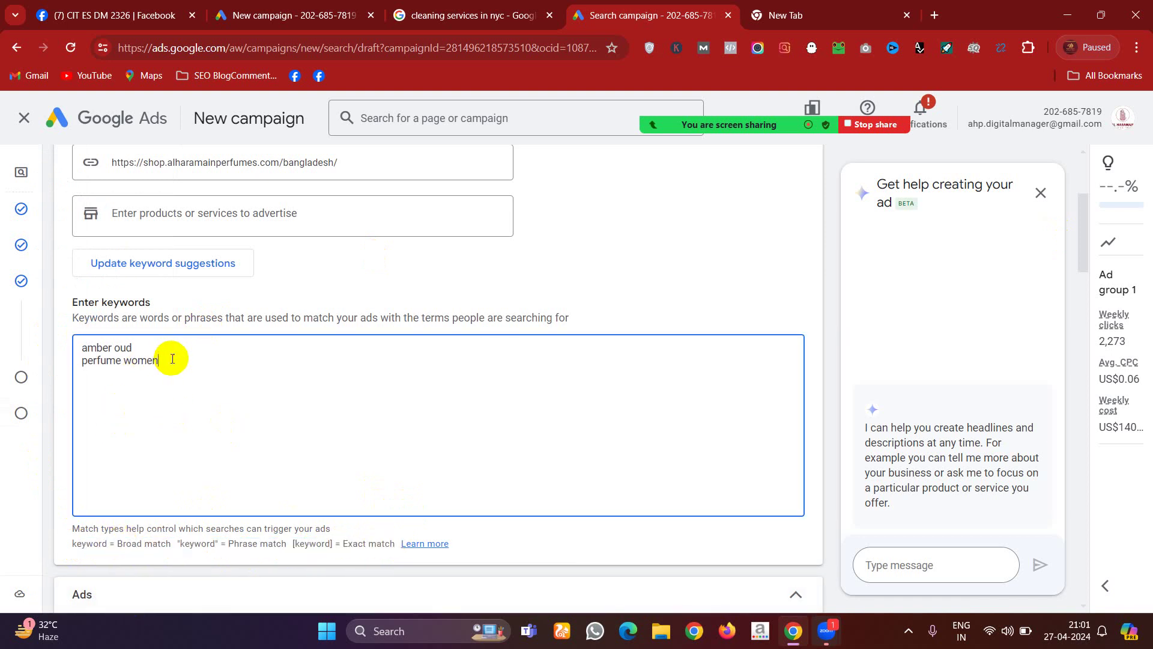
- Clear all existing keywords from the keyword list of Ad group 1
{"action": "triple_click", "coordinate": [173, 359]}
{"action": "key", "text": "BackSpace"}
{"action": "key", "text": "BackSpace"}
{"action": "key", "text": "BackSpace"}
{"action": "key", "text": "BackSpace"}
{"action": "key", "text": "BackSpace"}
{"action": "key", "text": "BackSpace"}
{"action": "key", "text": "BackSpace"}
{"action": "key", "text": "BackSpace"}
{"action": "key", "text": "BackSpace"}
{"action": "key", "text": "BackSpace"}
{"action": "key", "text": "BackSpace"}
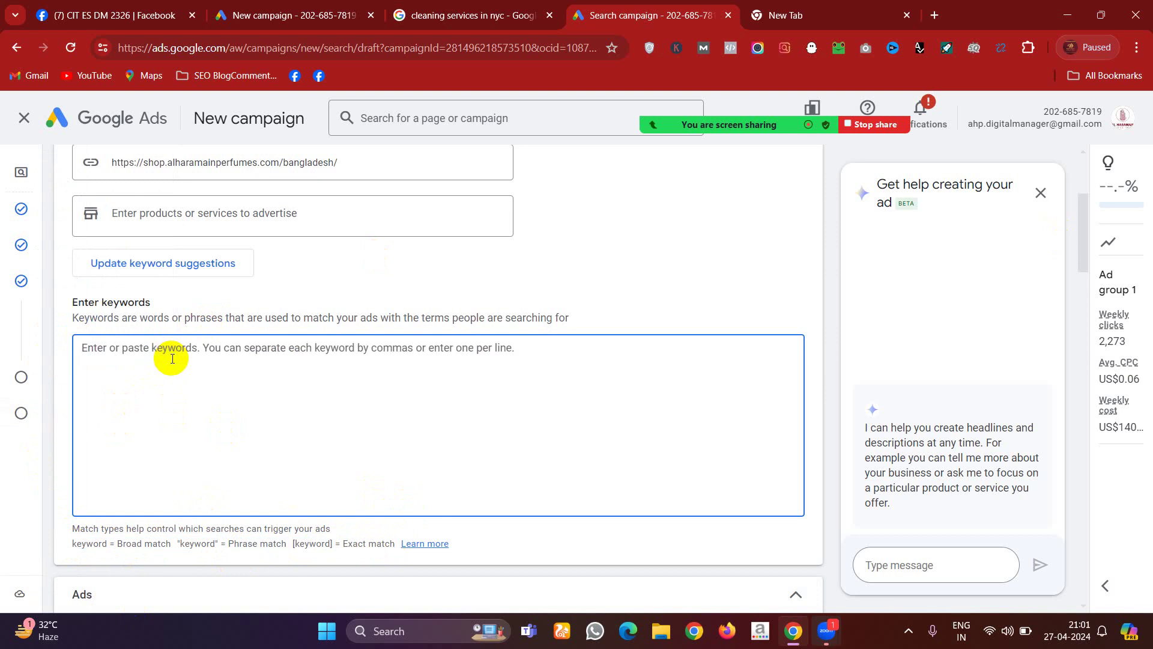
- Enter the keywords "Best Perfume for men" and "perfumes for women" on separate lines for Ad group 1
{"action": "type", "text": "M"}
{"action": "key", "text": "BackSpace"}
{"action": "type", "text": "Best P"}
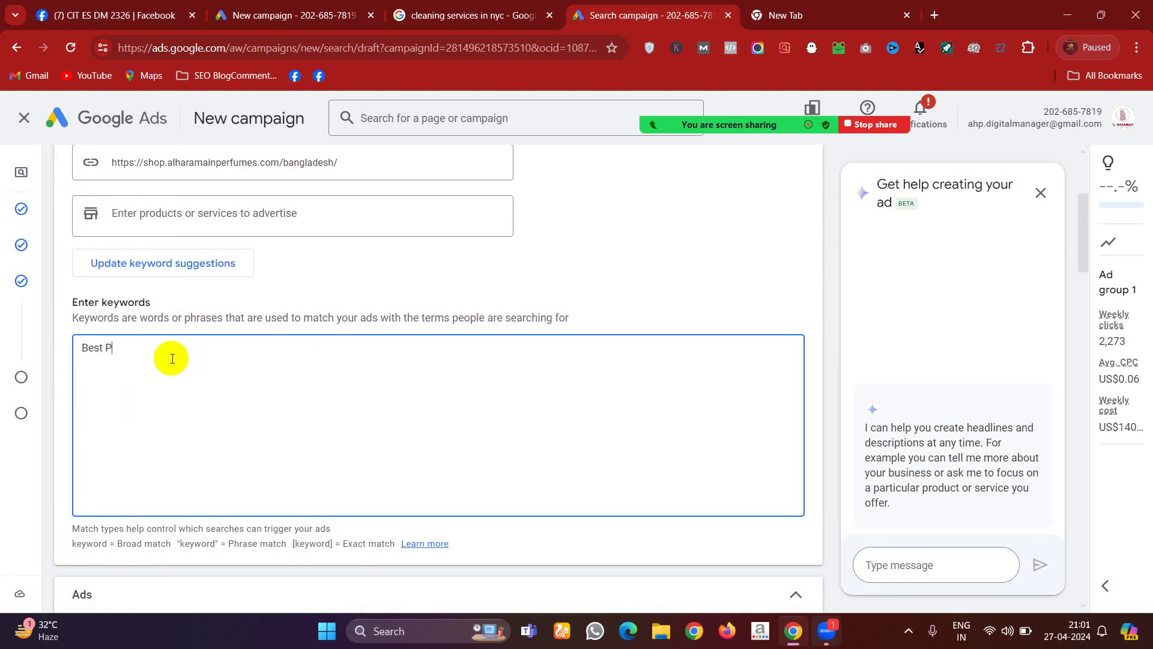
{"action": "type", "text": "erfume"}
{"action": "type", "text": " for "}
{"action": "type", "text": "men "}
{"action": "type", "text": "Best"}
{"action": "key", "text": "BackSpace"}
{"action": "key", "text": "BackSpace"}
{"action": "key", "text": "BackSpace"}
{"action": "key", "text": "BackSpace"}
{"action": "key", "text": "BackSpace"}
{"action": "key", "text": "BackSpace"}
{"action": "key", "text": "Return"}
{"action": "type", "text": "perfumes for "}
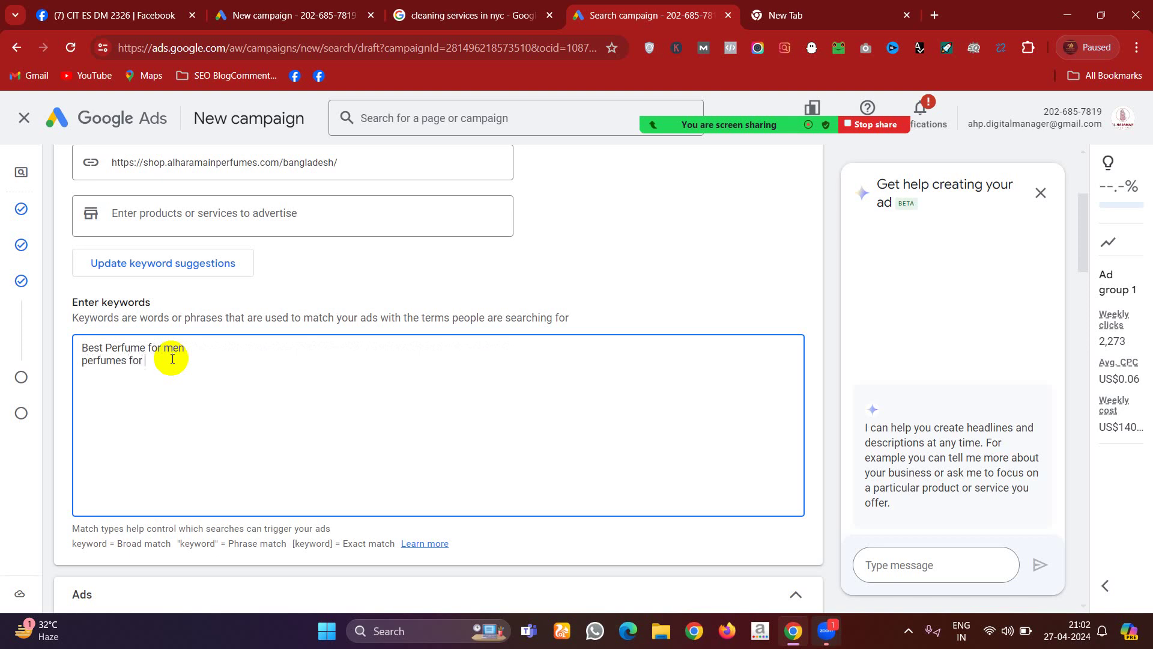
{"action": "type", "text": "women"}
{"action": "key", "text": "Return"}
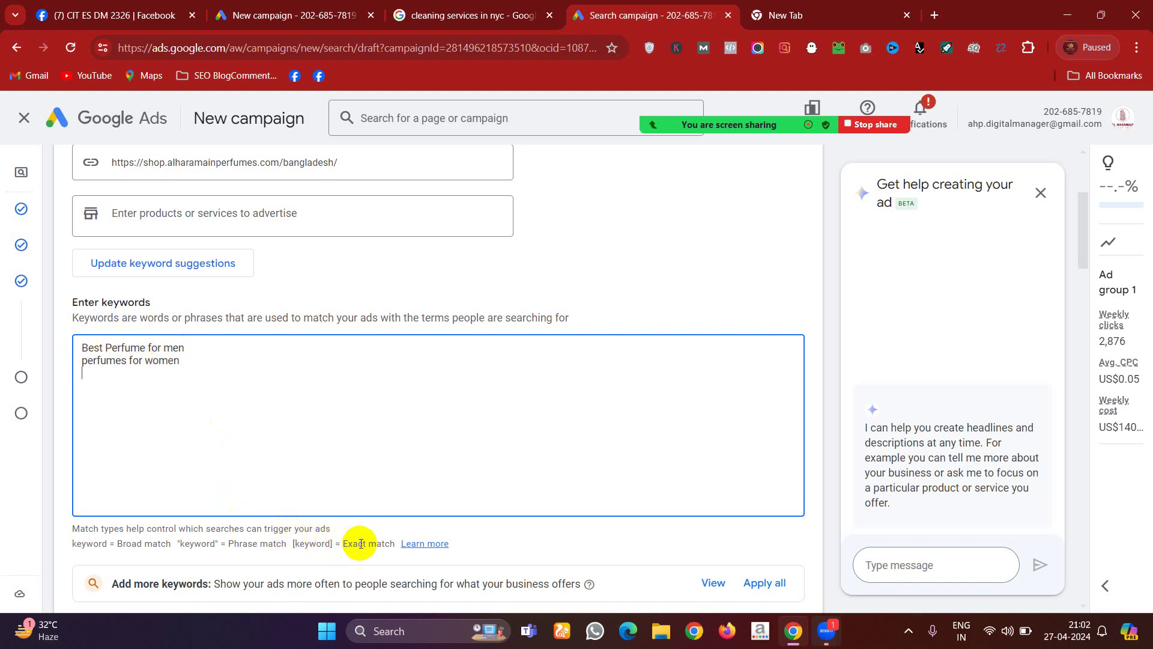
- Convert both perfume keywords to exact match by enclosing each one in square brackets
{"action": "left_click", "coordinate": [84, 347]}
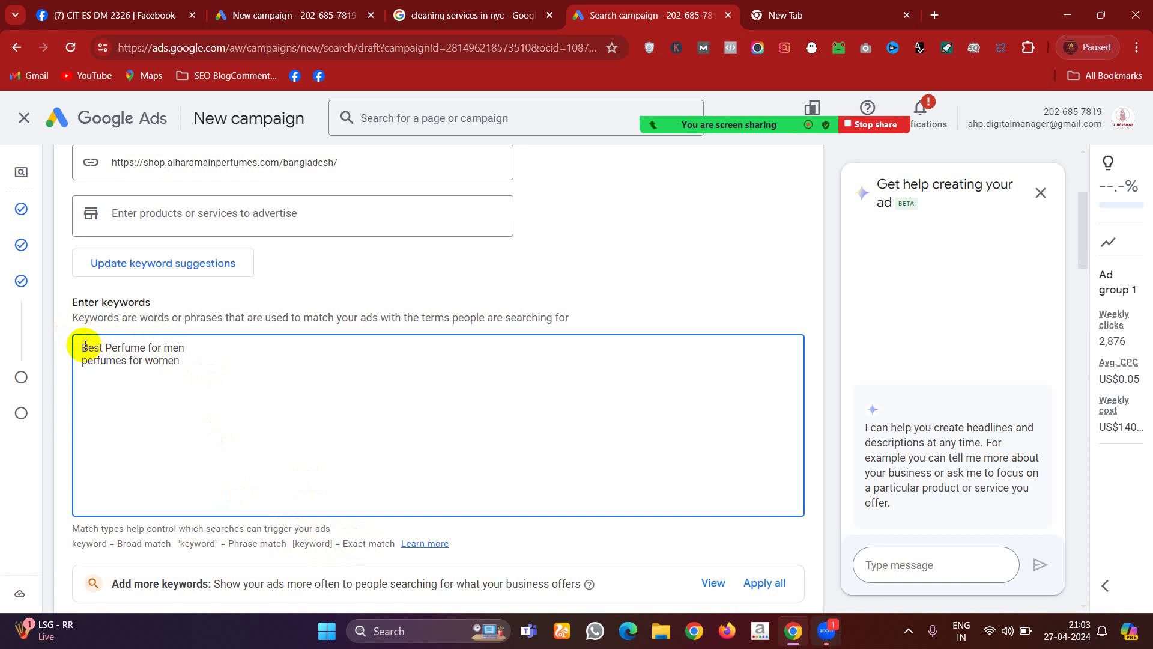
{"action": "type", "text": "["}
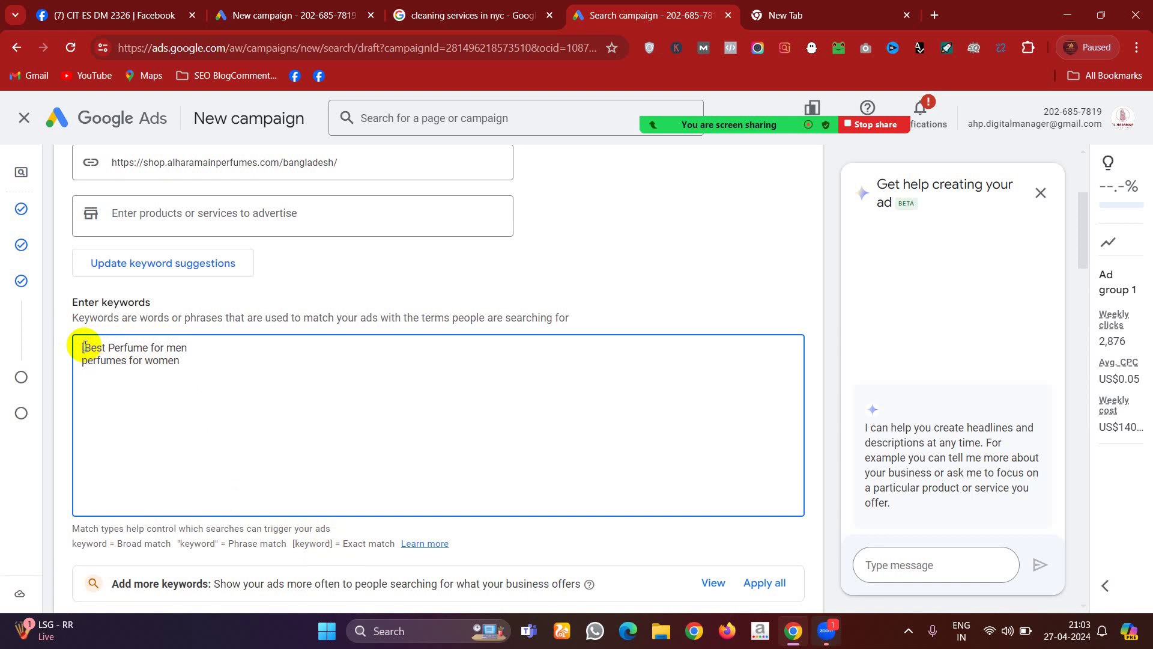
{"action": "left_click", "coordinate": [196, 346]}
{"action": "type", "text": "]"}
{"action": "left_click", "coordinate": [83, 360]}
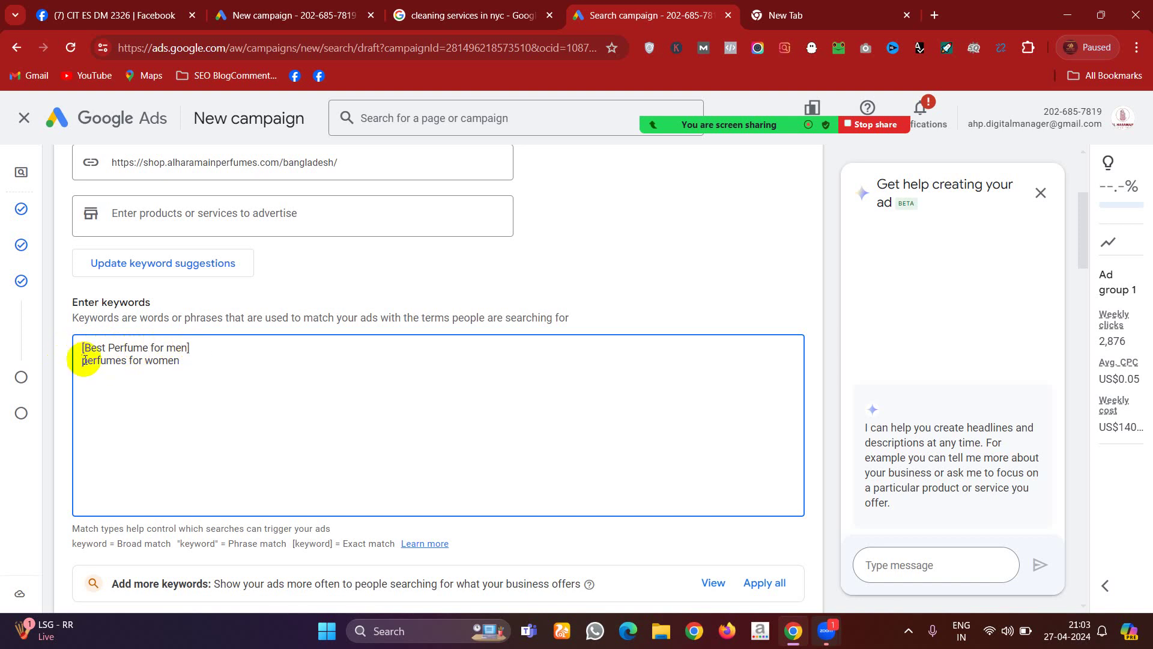
{"action": "type", "text": "["}
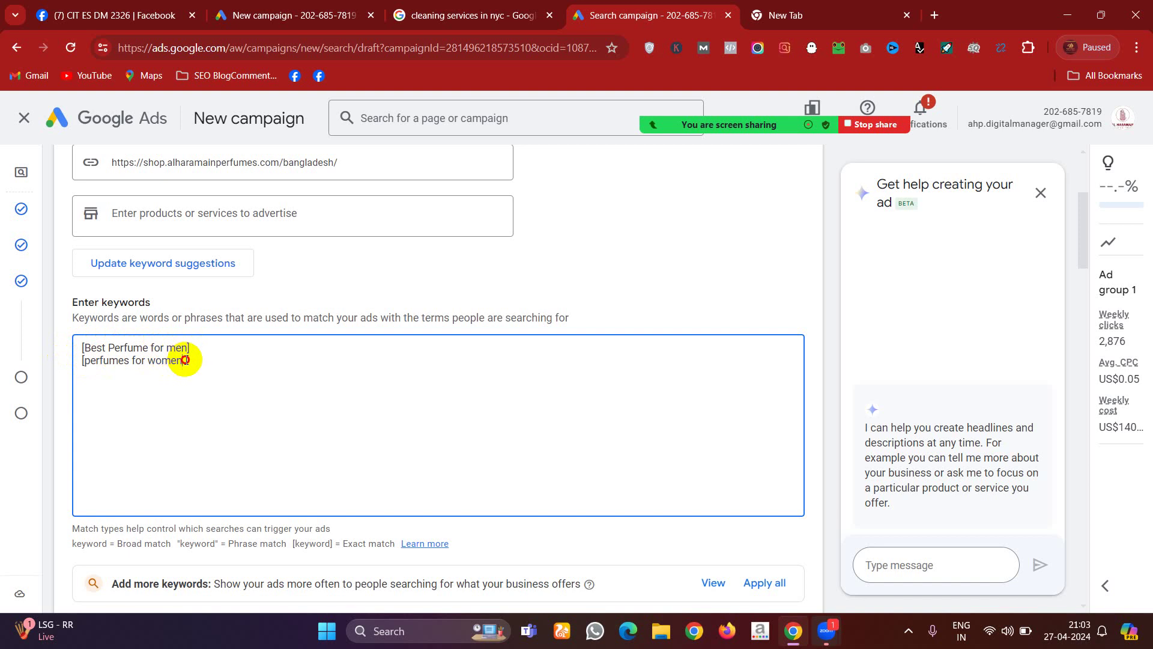
{"action": "left_click", "coordinate": [186, 359]}
{"action": "type", "text": "]"}
{"action": "key", "text": "Return"}
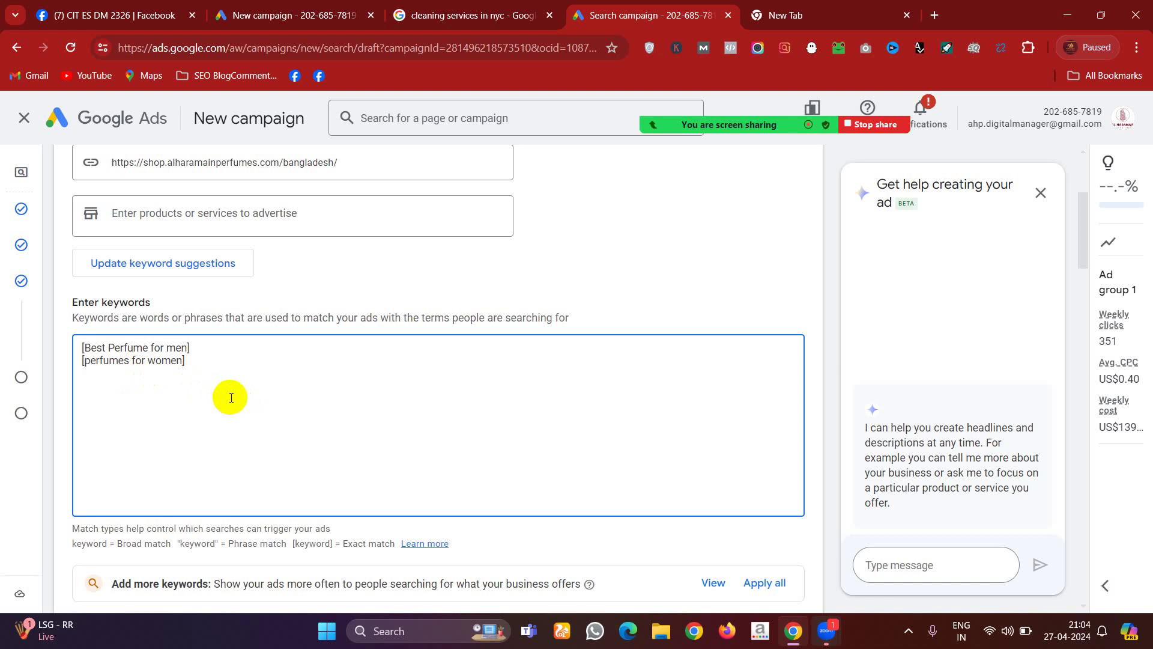
{"action": "key", "text": "Return"}
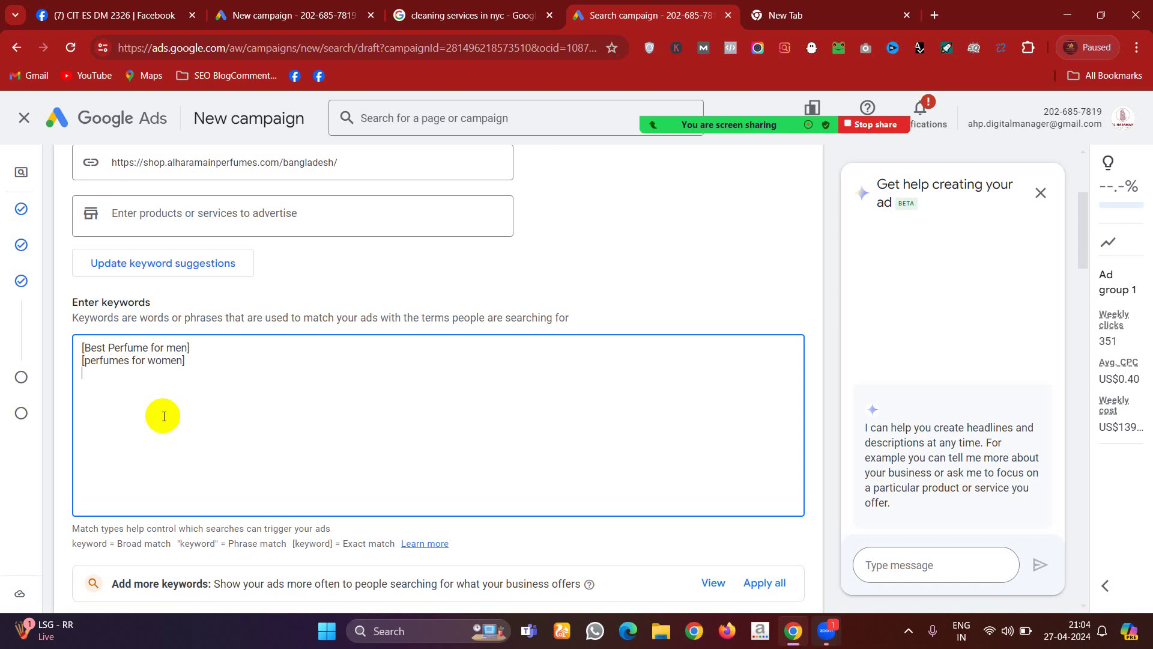
{"action": "key", "text": "Return"}
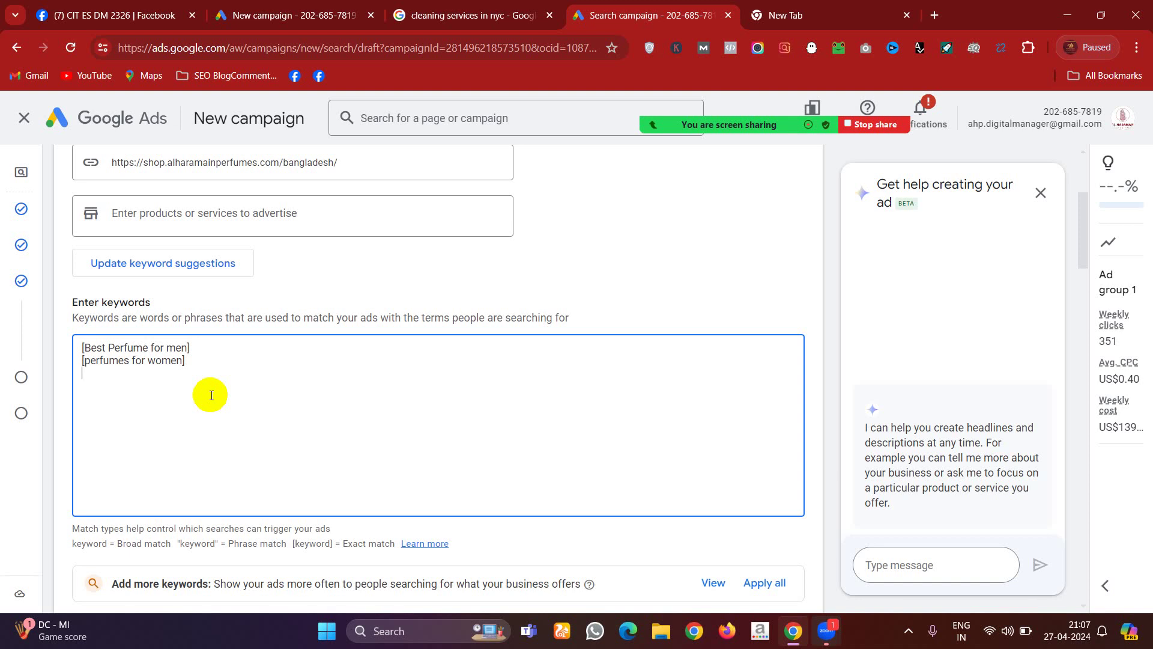
- Review the broad match notation below the keyword list and highlight the text of the "Best Perfume for men" keyword
{"action": "mouse_move", "coordinate": [10, 369]}
{"action": "mouse_move", "coordinate": [116, 542]}
{"action": "left_mouse_down"}
{"action": "mouse_move", "coordinate": [391, 539]}
{"action": "mouse_move", "coordinate": [100, 539]}
{"action": "left_mouse_up"}
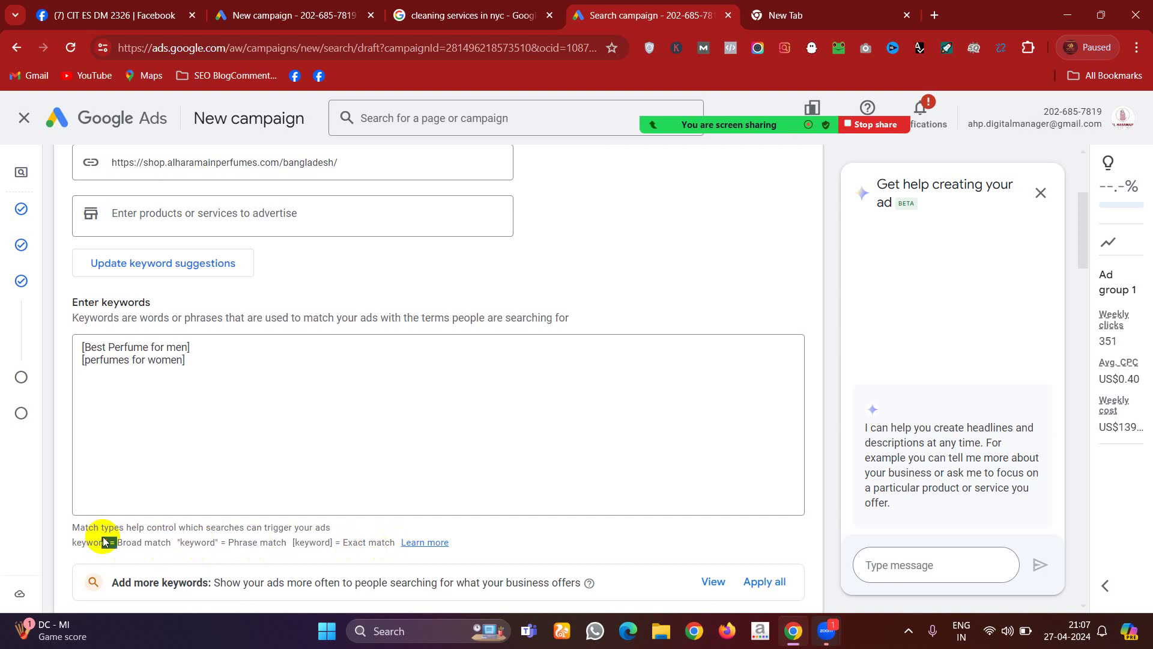
{"action": "left_click", "coordinate": [99, 441]}
{"action": "left_click", "coordinate": [108, 544]}
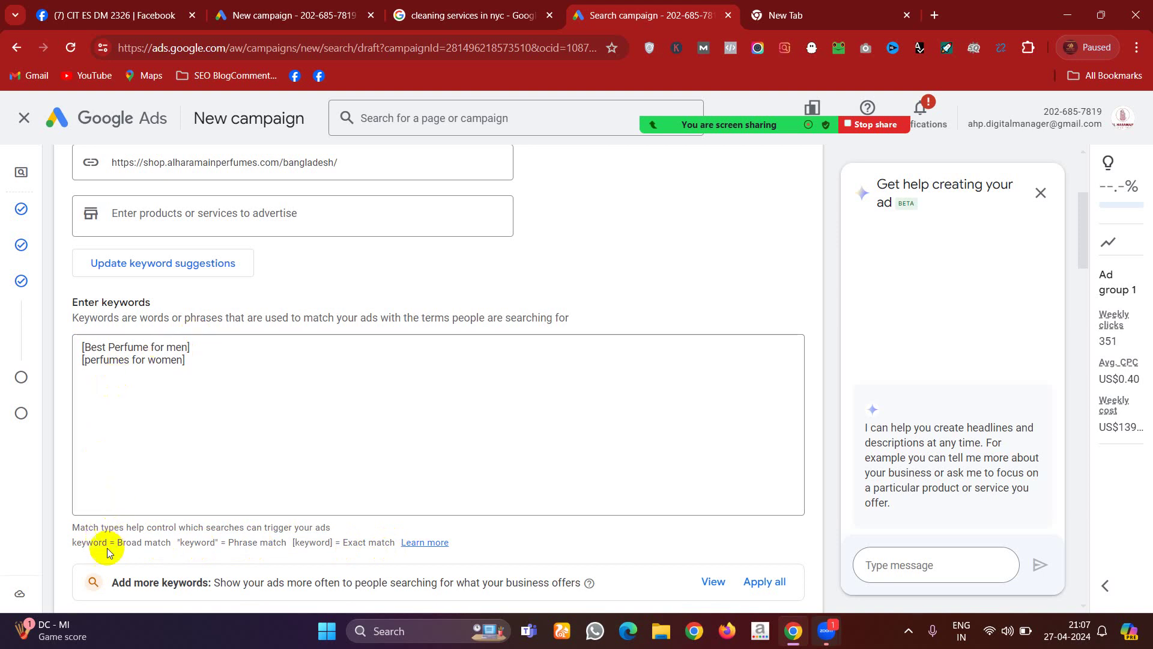
{"action": "left_click", "coordinate": [166, 412]}
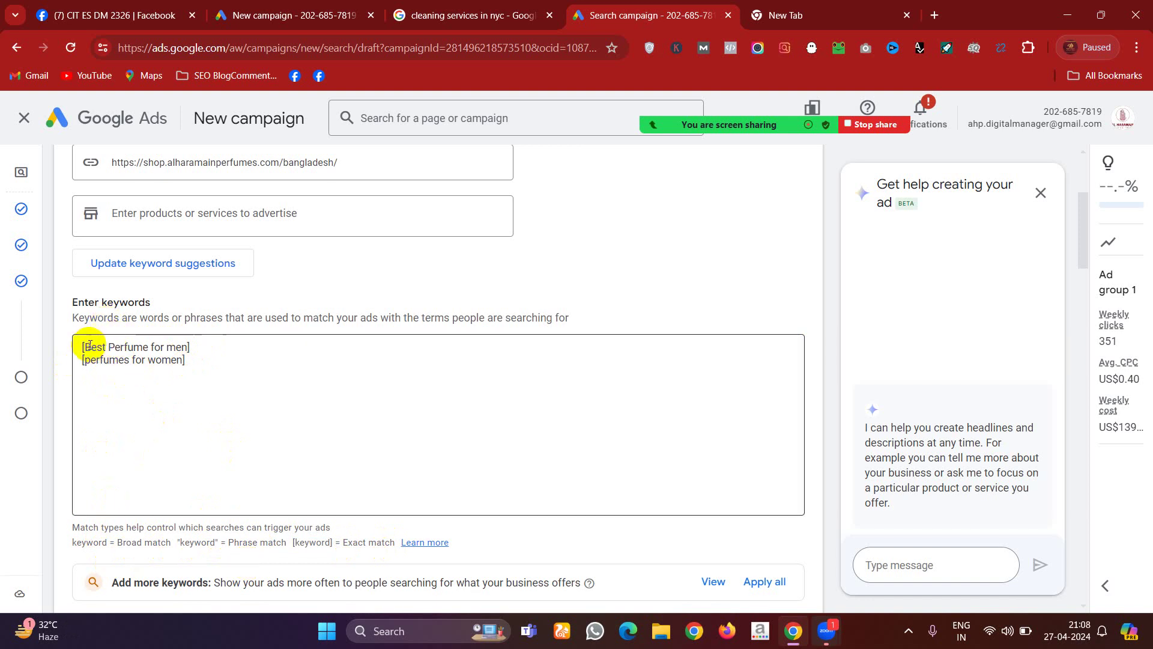
{"action": "left_click_drag", "start_coordinate": [90, 347], "coordinate": [183, 343]}
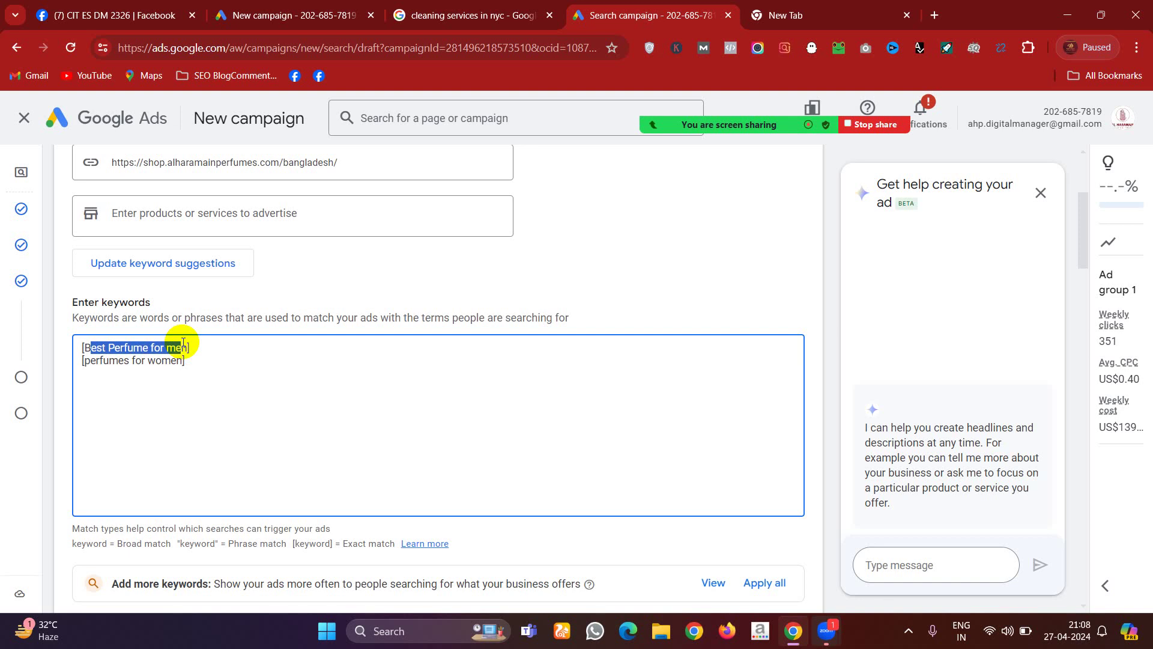
- Skim the Sunlight Cleaning deep cleaning page as a landing page example, and return to the campaign's keywords
{"action": "left_click", "coordinate": [472, 15]}
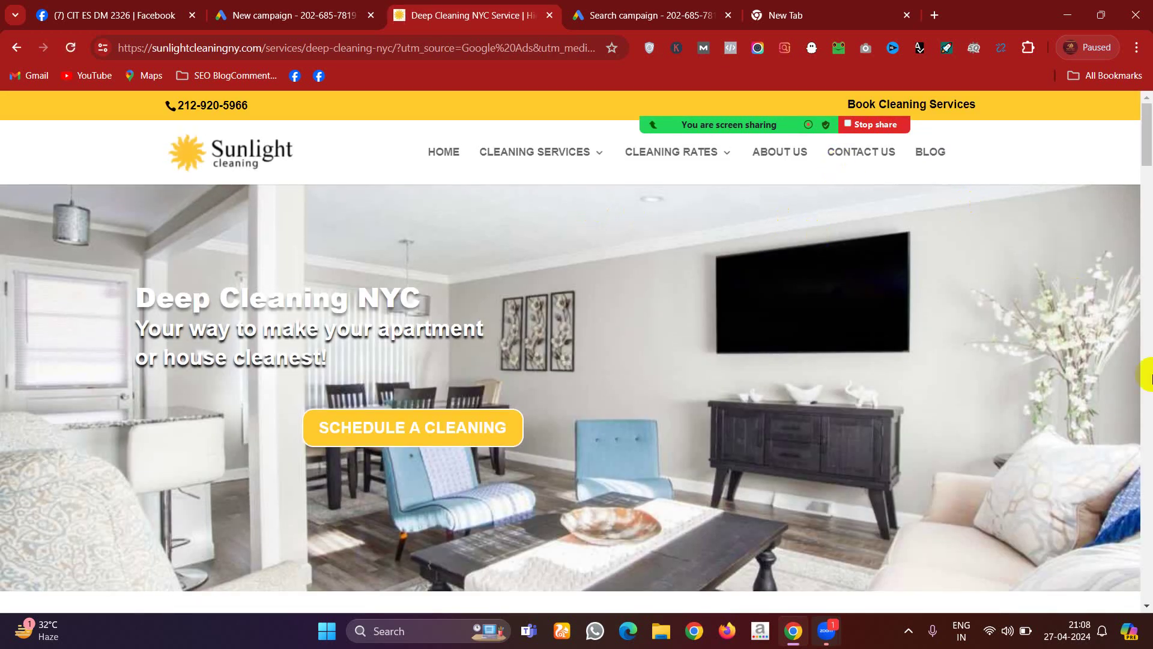
{"action": "scroll", "coordinate": [1148, 445], "scroll_direction": "down", "scroll_amount": 20}
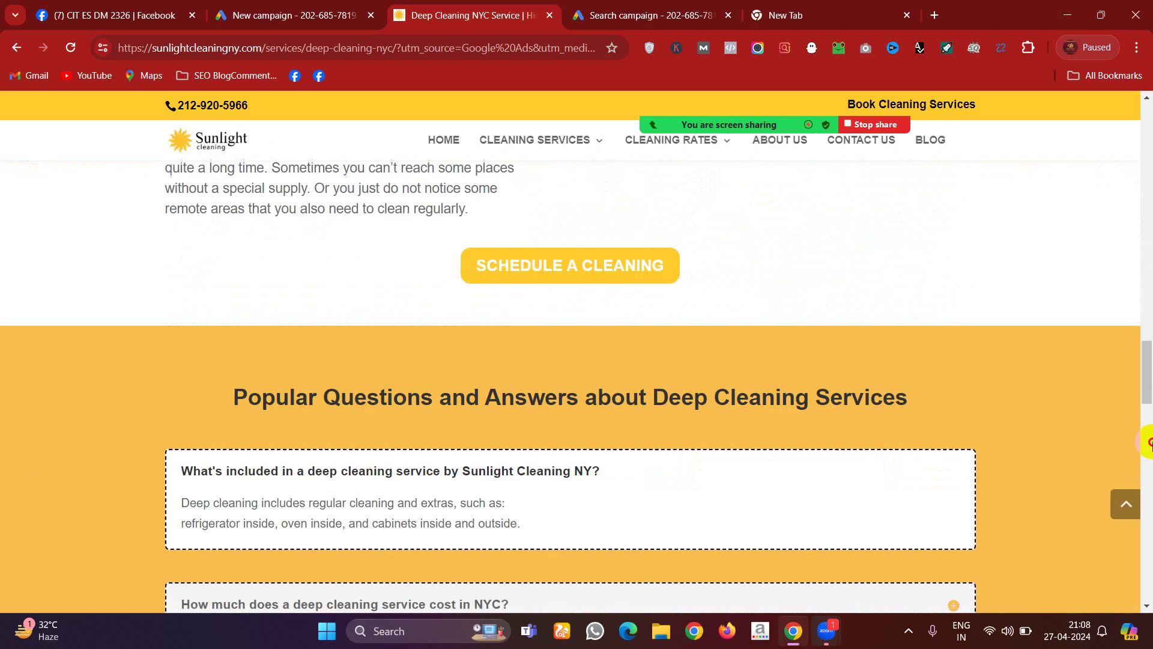
{"action": "left_click_drag", "start_coordinate": [1148, 444], "coordinate": [1111, 87]}
{"action": "left_click", "coordinate": [680, 3]}
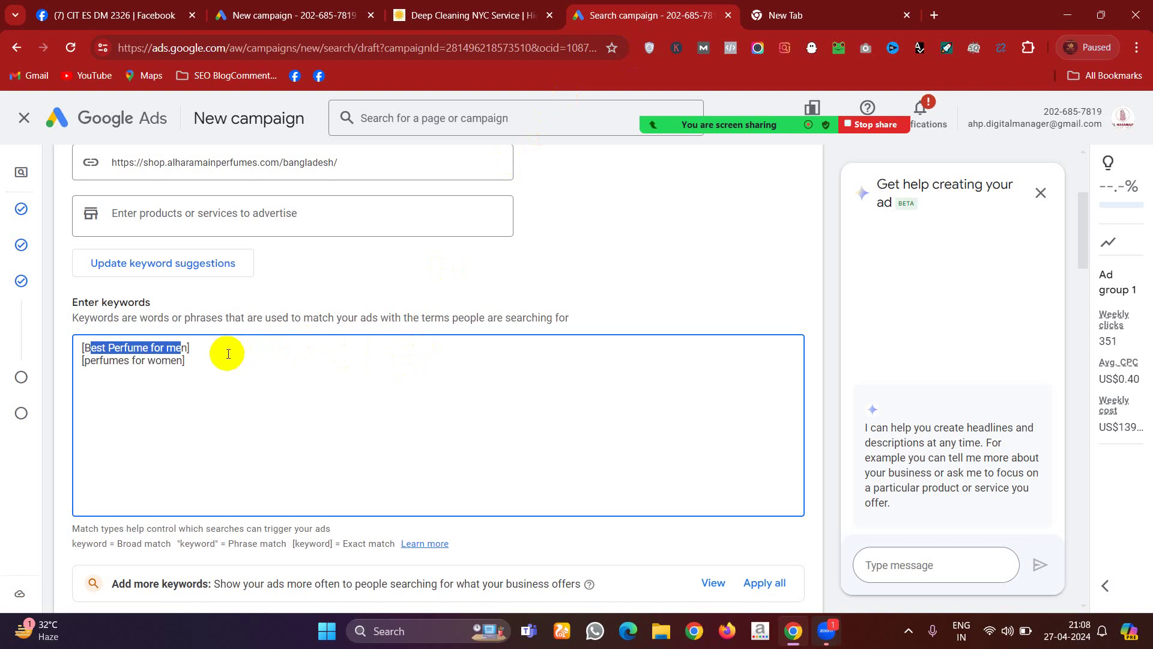
- Reopen the Sunlight Cleaning example, highlight its page address, and examine the landing page down to the footer and back up
{"action": "left_click", "coordinate": [424, 13]}
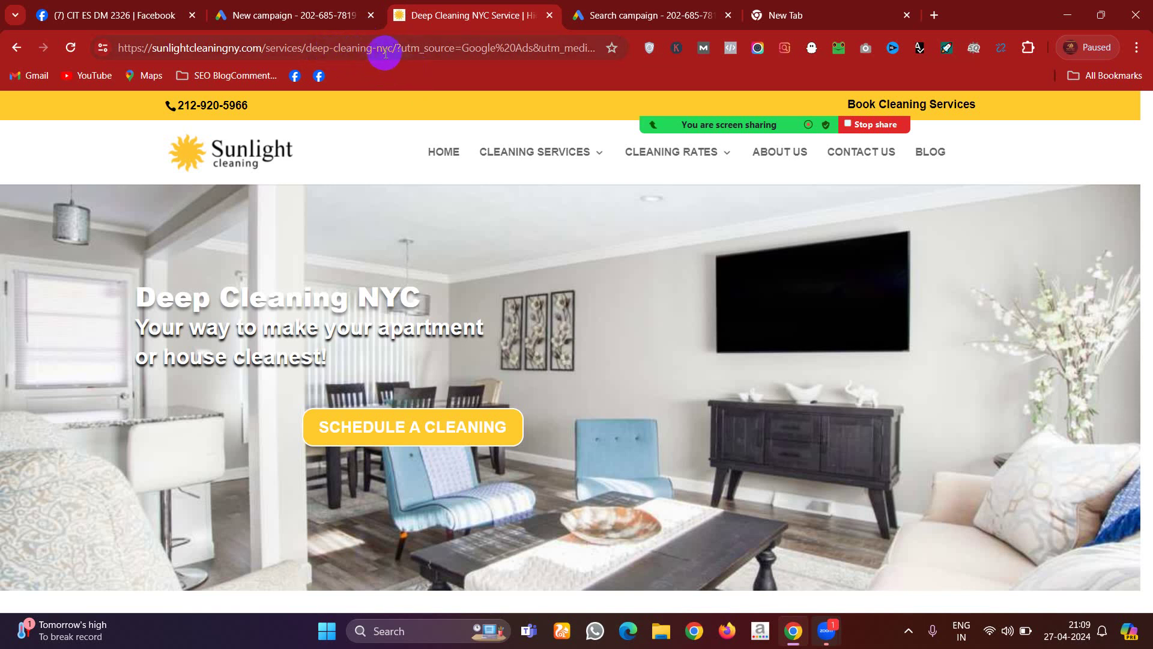
{"action": "left_click_drag", "start_coordinate": [390, 51], "coordinate": [206, 72]}
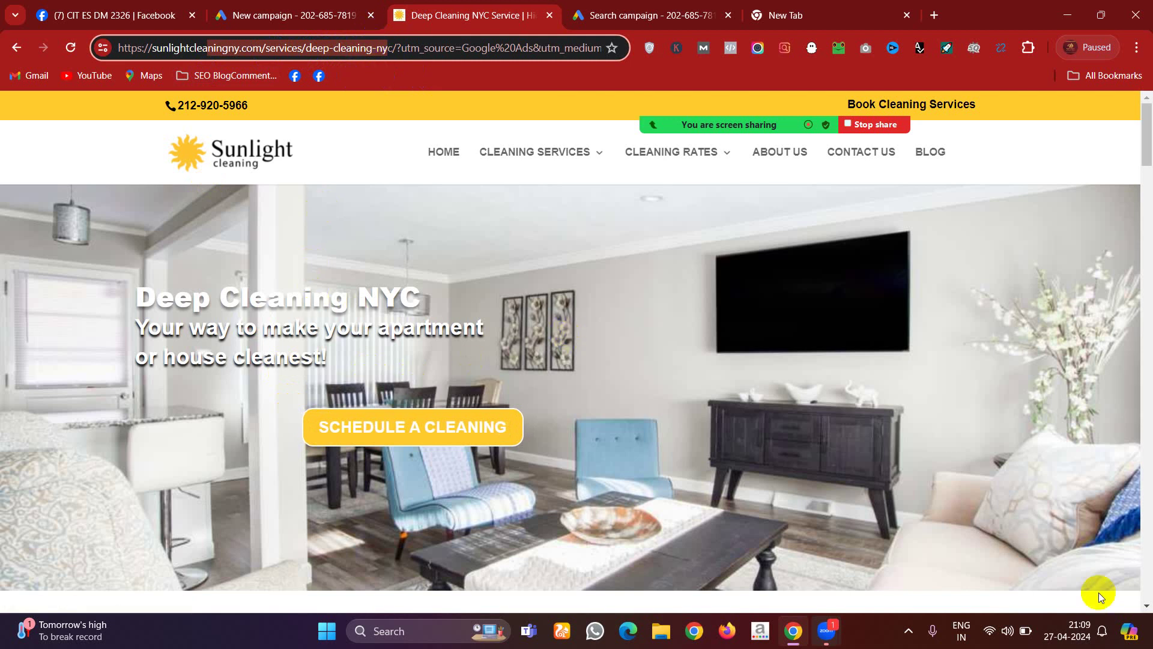
{"action": "left_click", "coordinate": [1148, 567]}
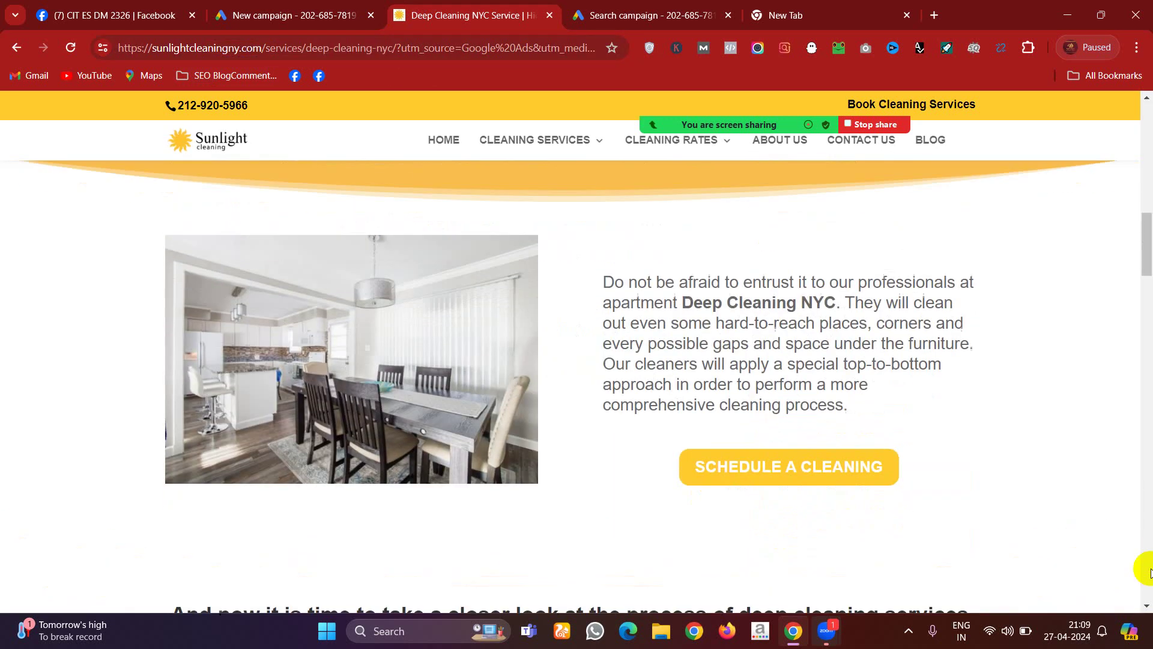
{"action": "left_click", "coordinate": [1147, 568]}
{"action": "left_click", "coordinate": [1147, 567]}
{"action": "left_click", "coordinate": [1147, 567]}
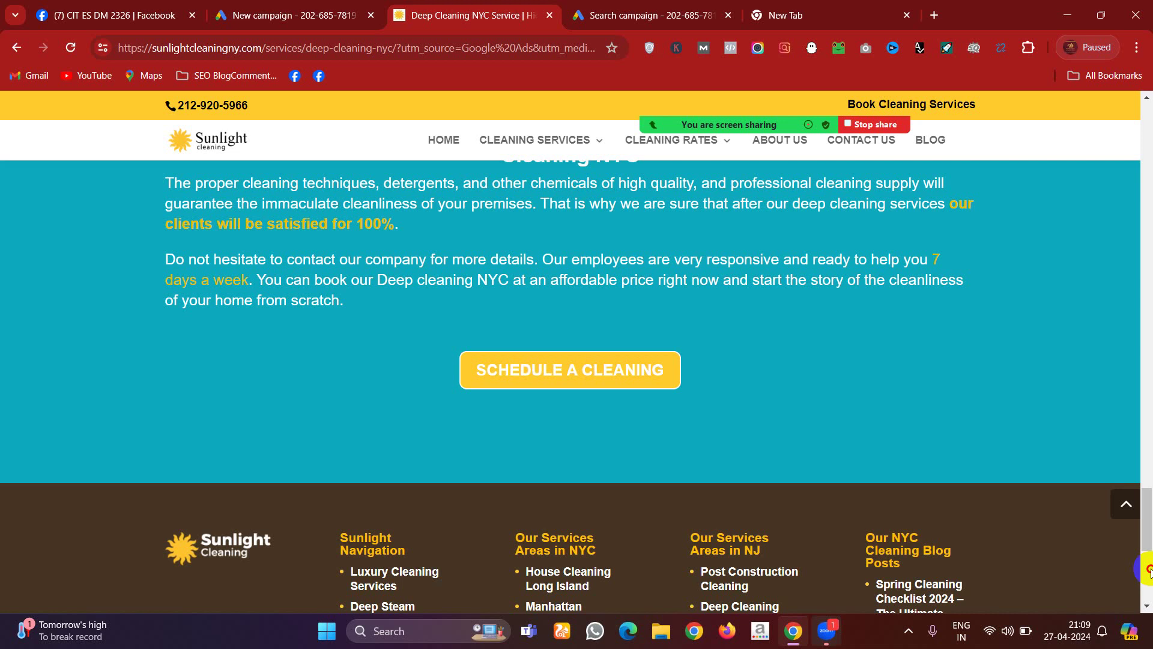
{"action": "left_click", "coordinate": [1147, 568]}
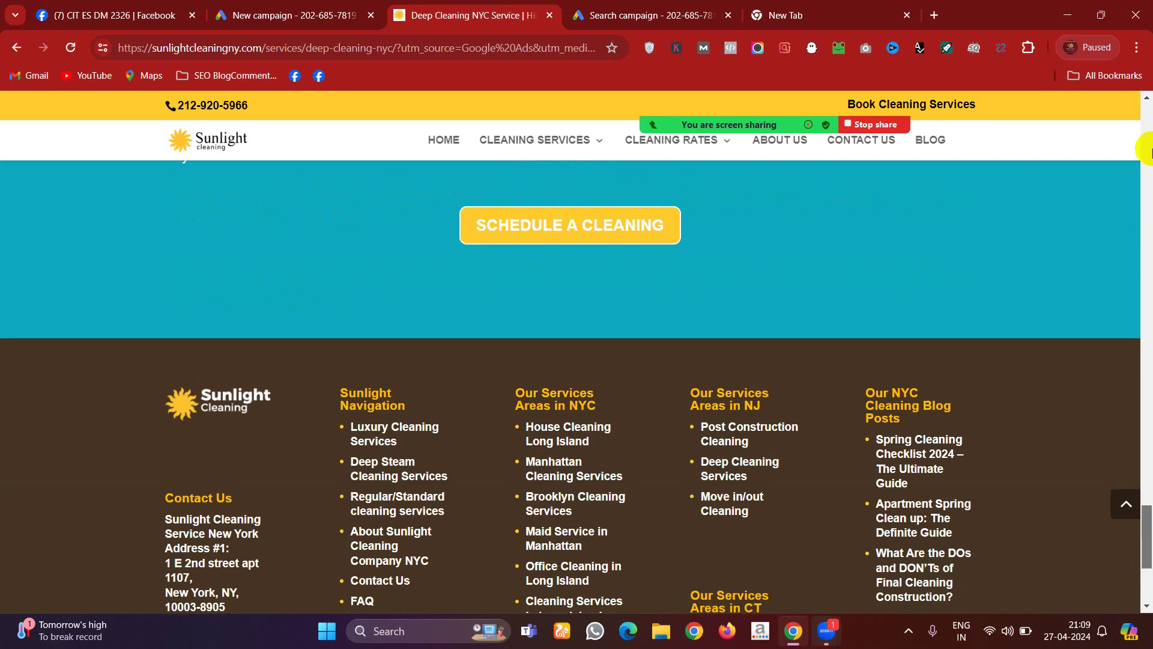
{"action": "left_click", "coordinate": [1148, 147]}
{"action": "left_click", "coordinate": [1149, 144]}
{"action": "left_click", "coordinate": [1148, 120]}
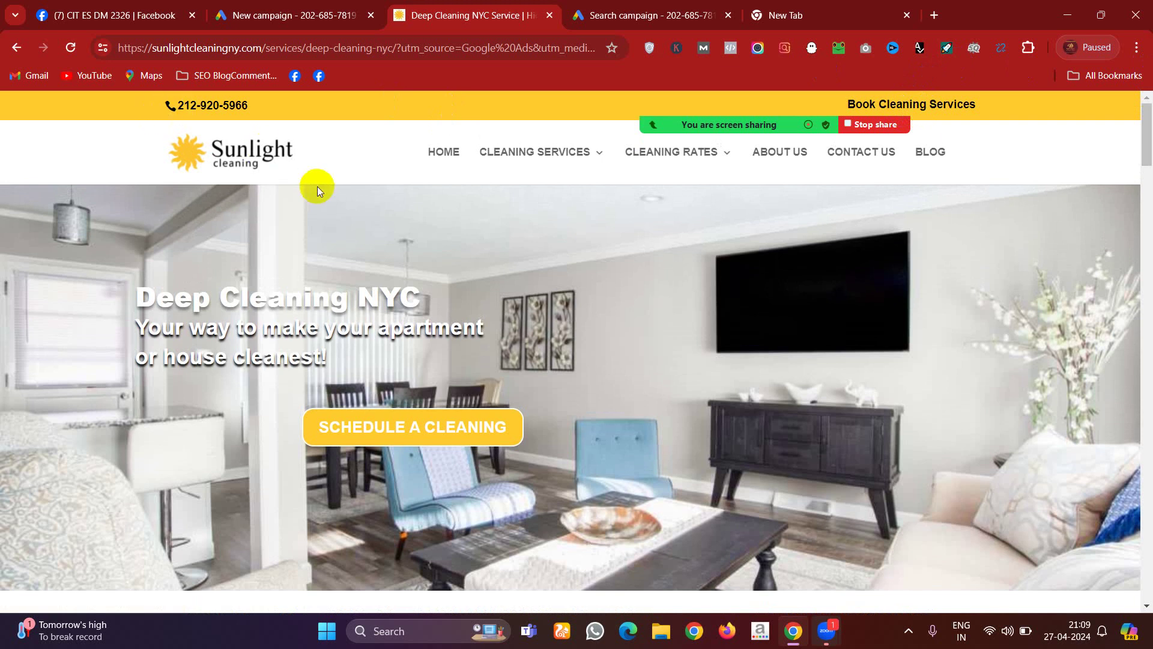
- Examine the landing page's Schedule a Cleaning call to action, service list and deep cleaning questions
{"action": "left_click", "coordinate": [394, 432]}
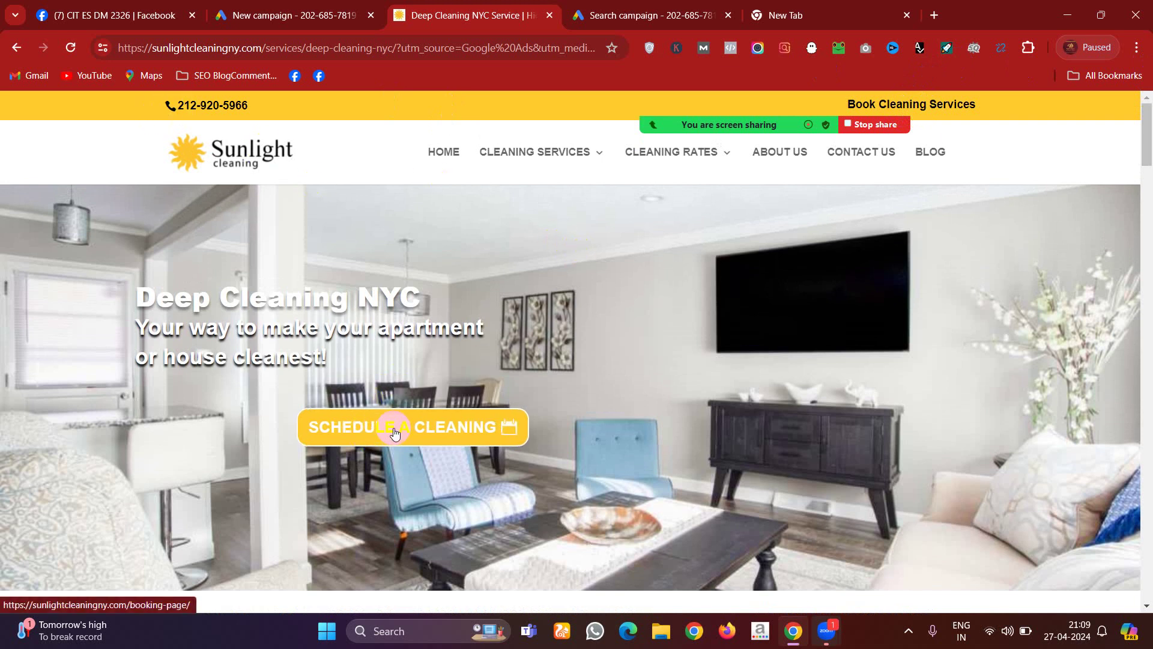
{"action": "scroll", "coordinate": [1150, 561], "scroll_direction": "down", "scroll_amount": 10}
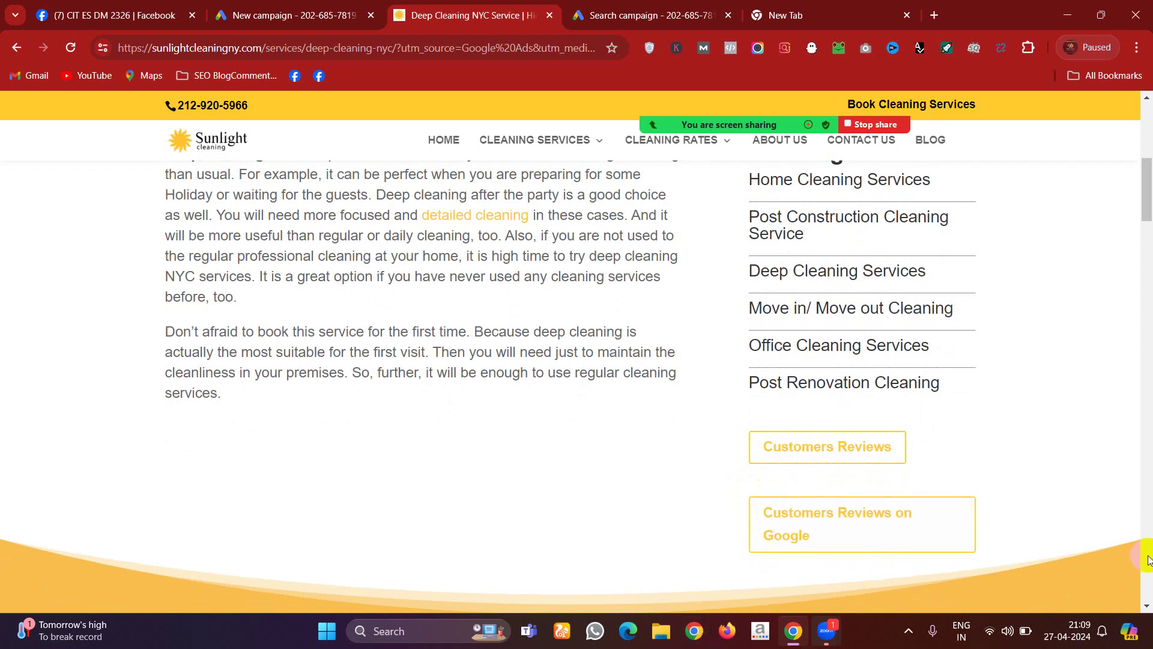
{"action": "scroll", "coordinate": [1148, 560], "scroll_direction": "down", "scroll_amount": 15}
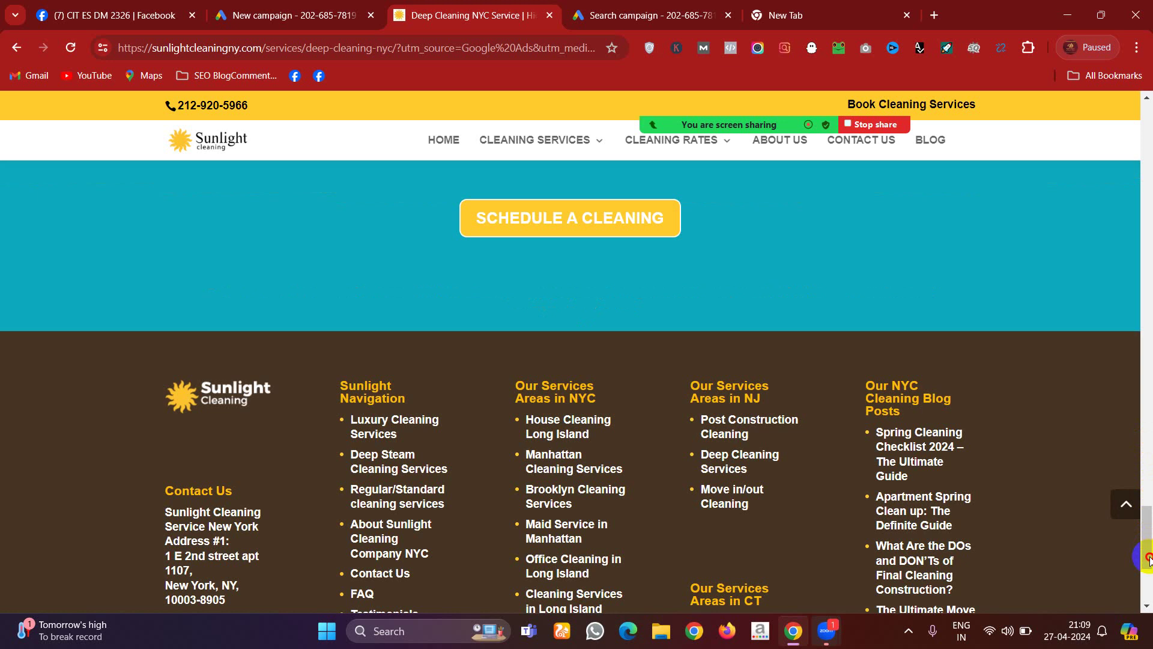
{"action": "left_click_drag", "start_coordinate": [1149, 559], "coordinate": [1148, 435]}
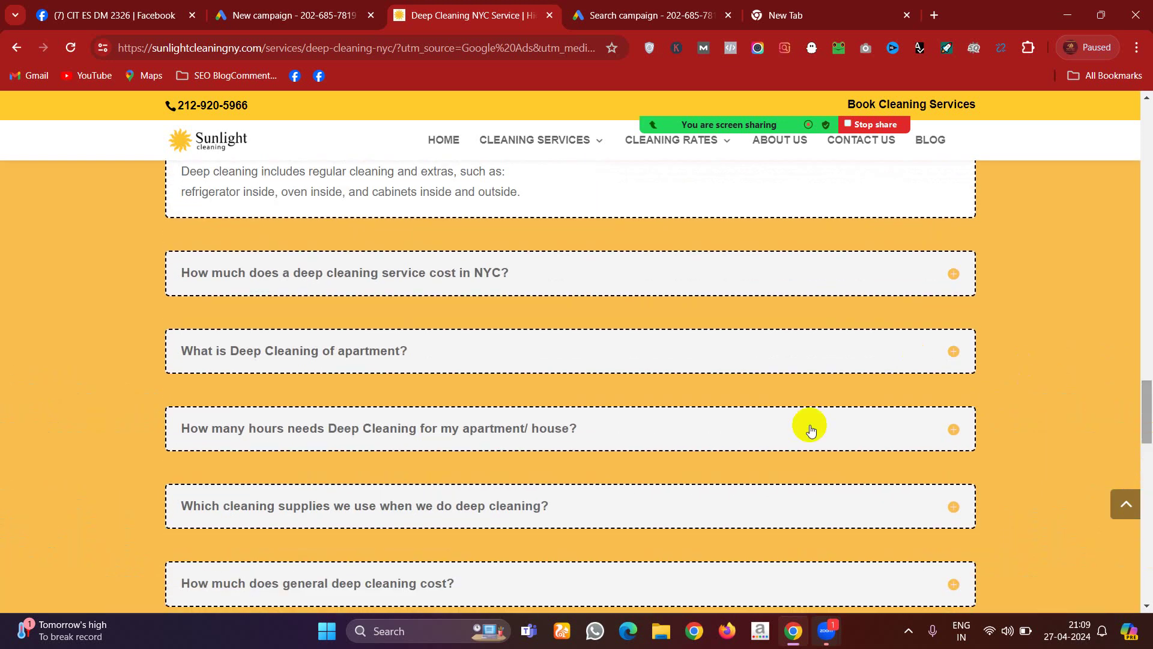
- Return to the campaign draft and review the keyword list and the Ads section of Ad group 1
{"action": "left_click", "coordinate": [668, 6]}
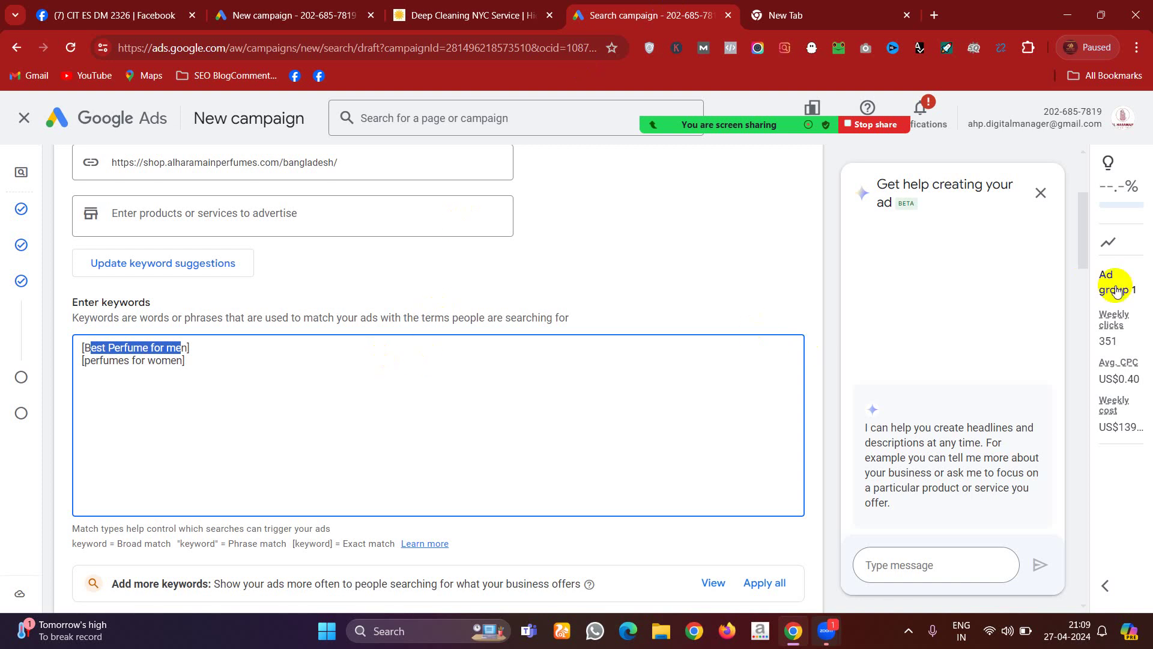
{"action": "left_click_drag", "start_coordinate": [1086, 242], "coordinate": [1083, 259]}
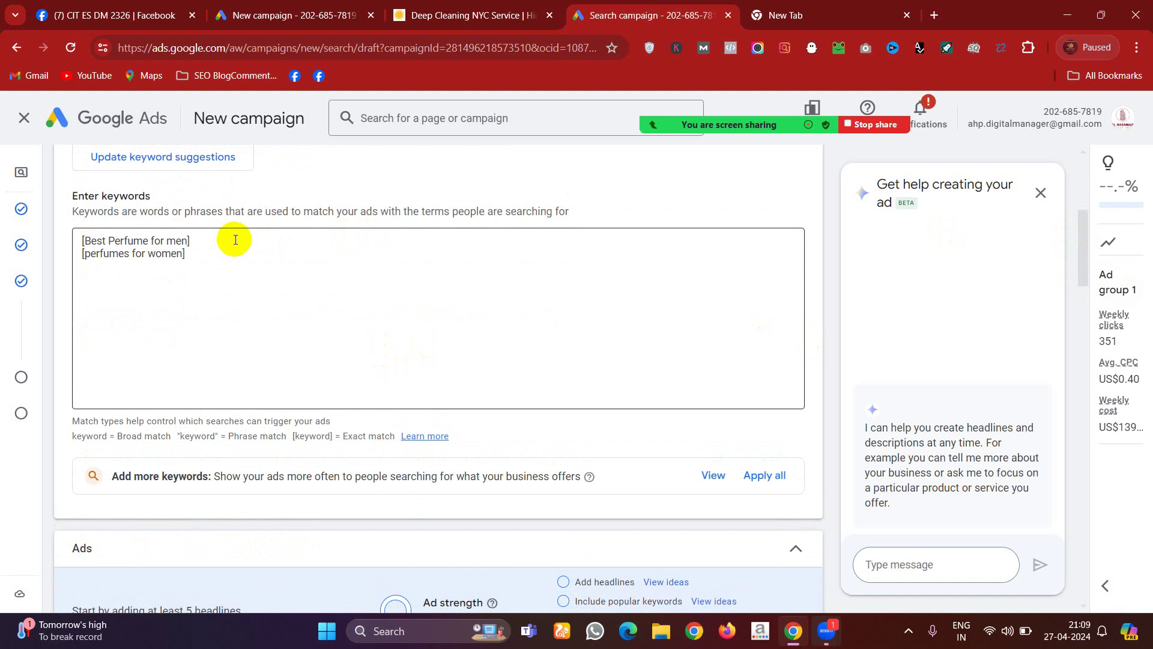
{"action": "left_click_drag", "start_coordinate": [1083, 272], "coordinate": [1082, 314]}
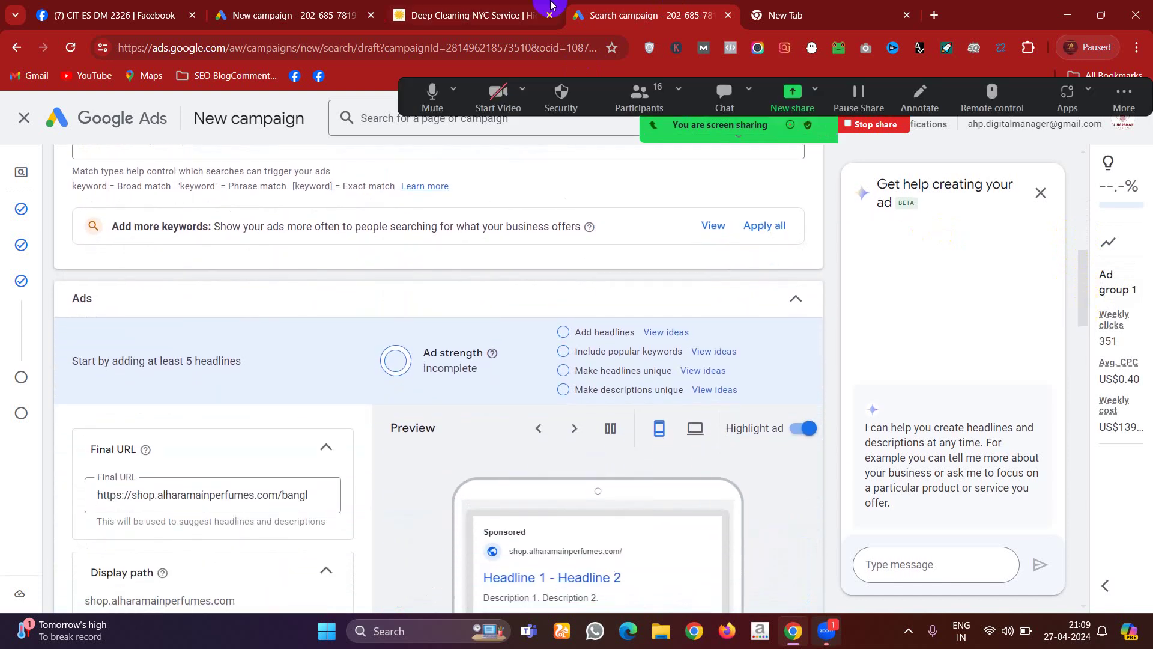
- Go back to the Google results for "cleaning services in nyc" and examine the headlines and descriptions of the sponsored ads
{"action": "left_click", "coordinate": [355, 13]}
{"action": "left_click", "coordinate": [425, 6]}
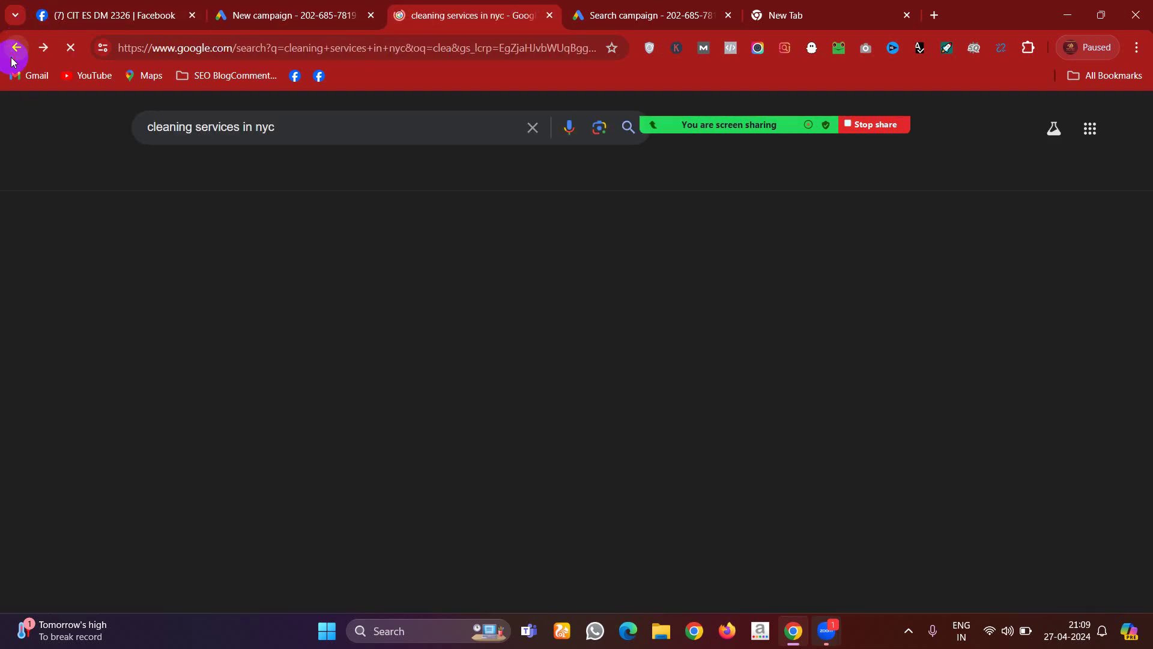
{"action": "mouse_move", "coordinate": [804, 120]}
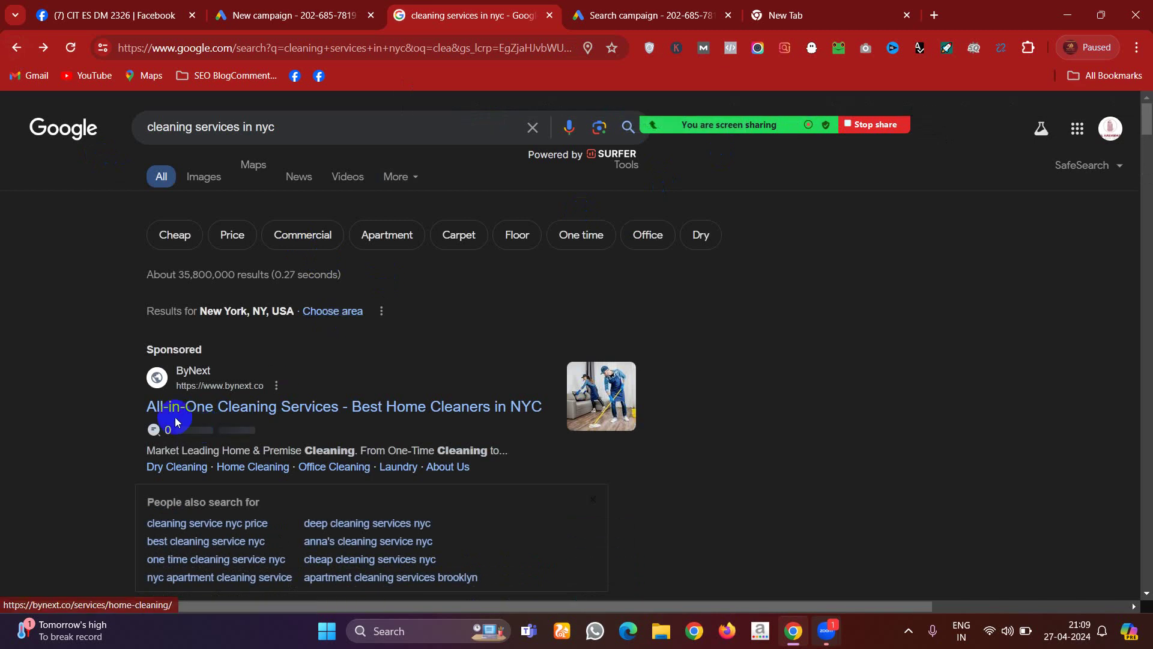
{"action": "left_click_drag", "start_coordinate": [126, 411], "coordinate": [601, 409]}
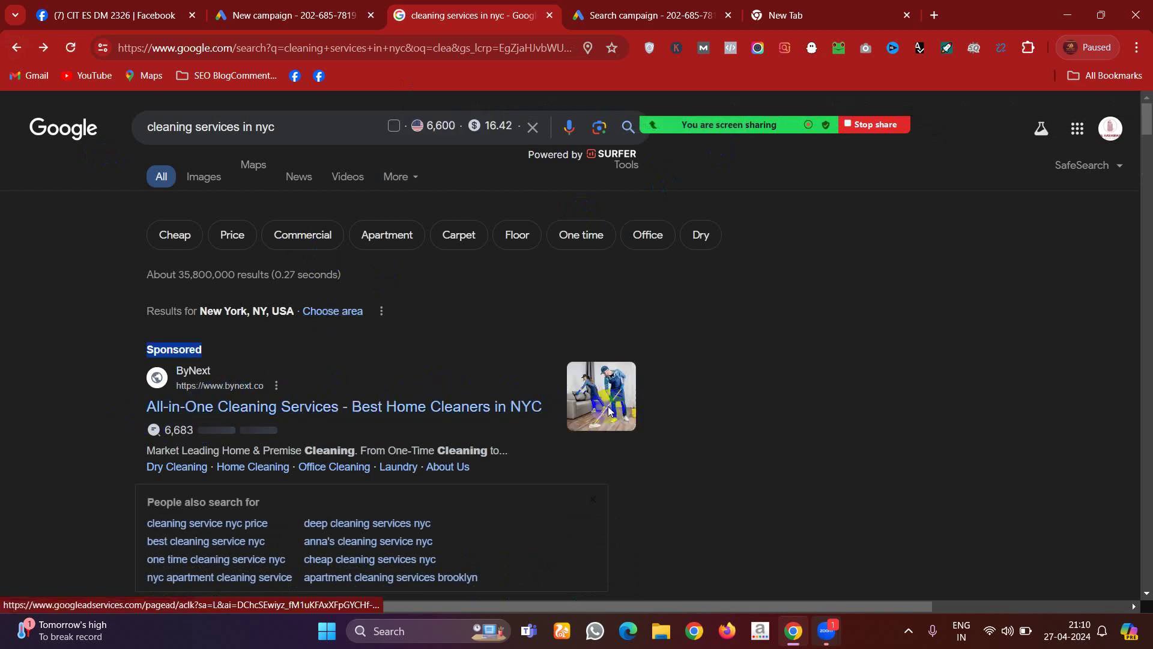
{"action": "scroll", "coordinate": [1148, 128], "scroll_direction": "down", "scroll_amount": 3}
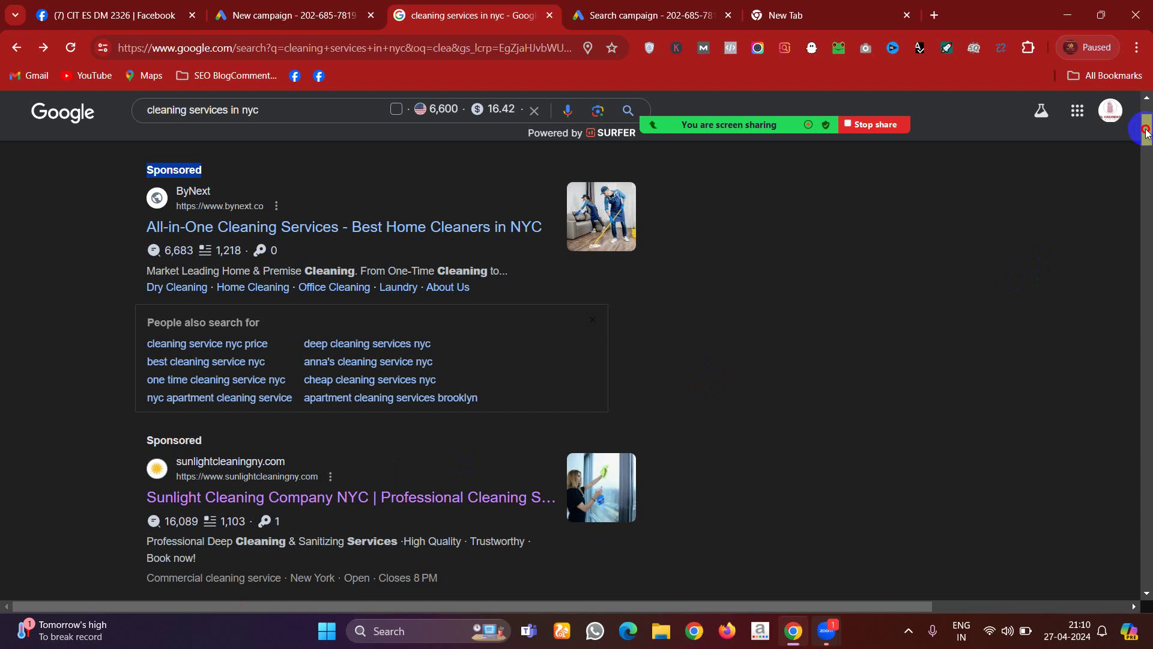
- Compare the sponsored cleaning ads in the Google results with the Final URL and ad preview in the campaign draft
{"action": "left_click_drag", "start_coordinate": [1146, 132], "coordinate": [1146, 141]}
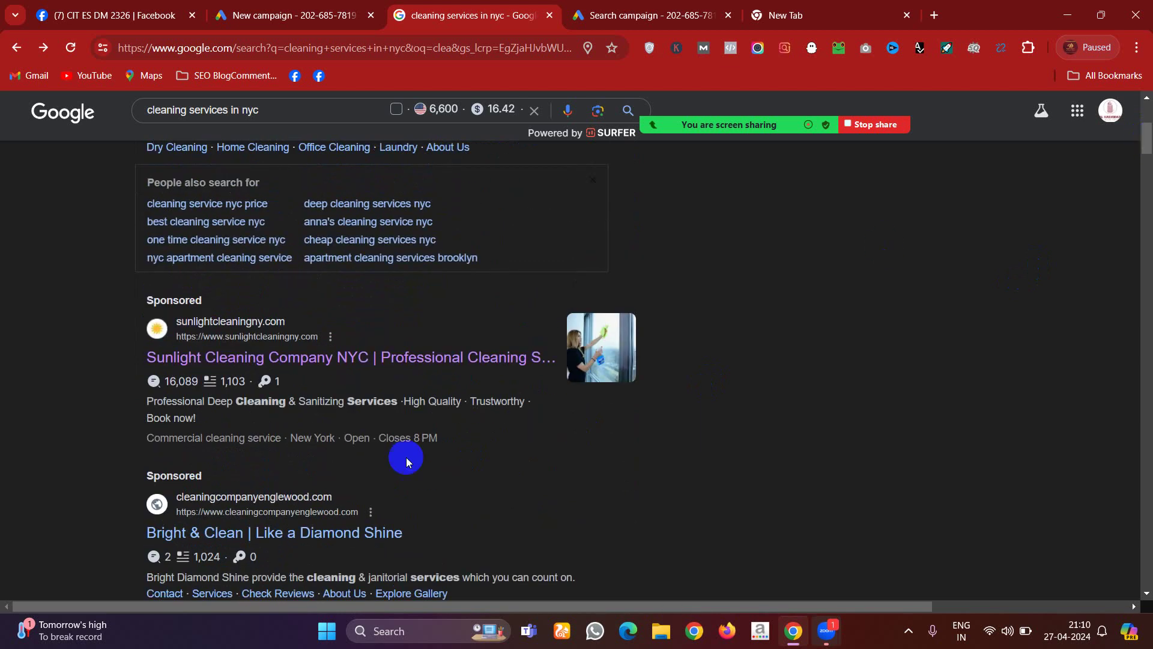
{"action": "left_click", "coordinate": [648, 7]}
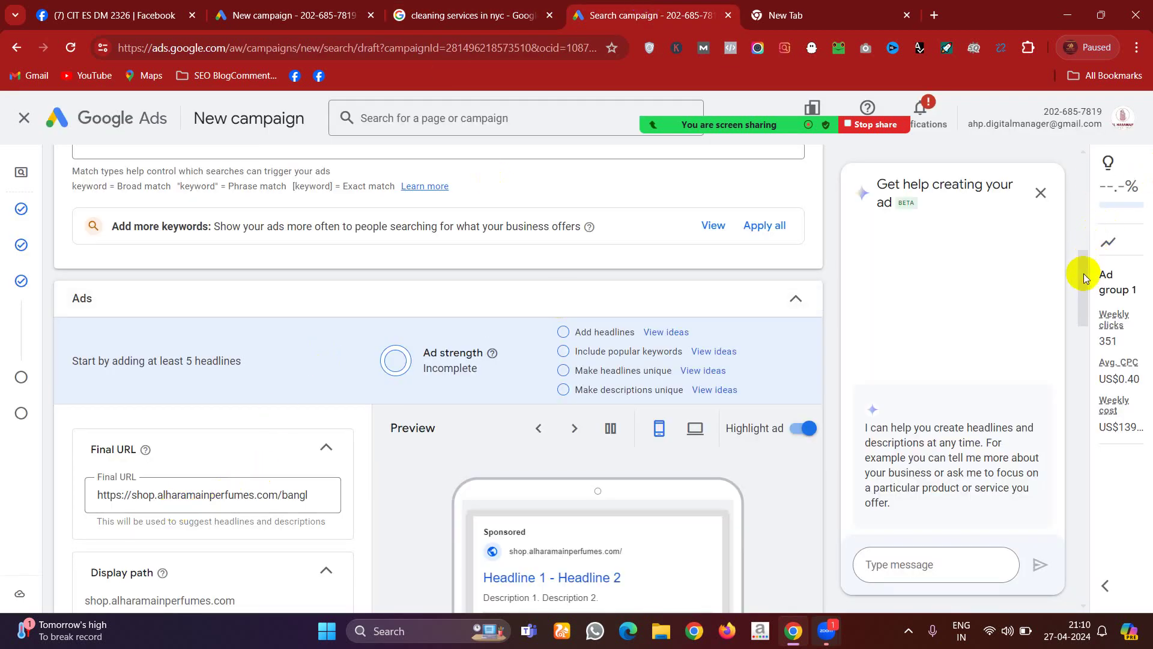
{"action": "left_click_drag", "start_coordinate": [1084, 274], "coordinate": [1106, 306]}
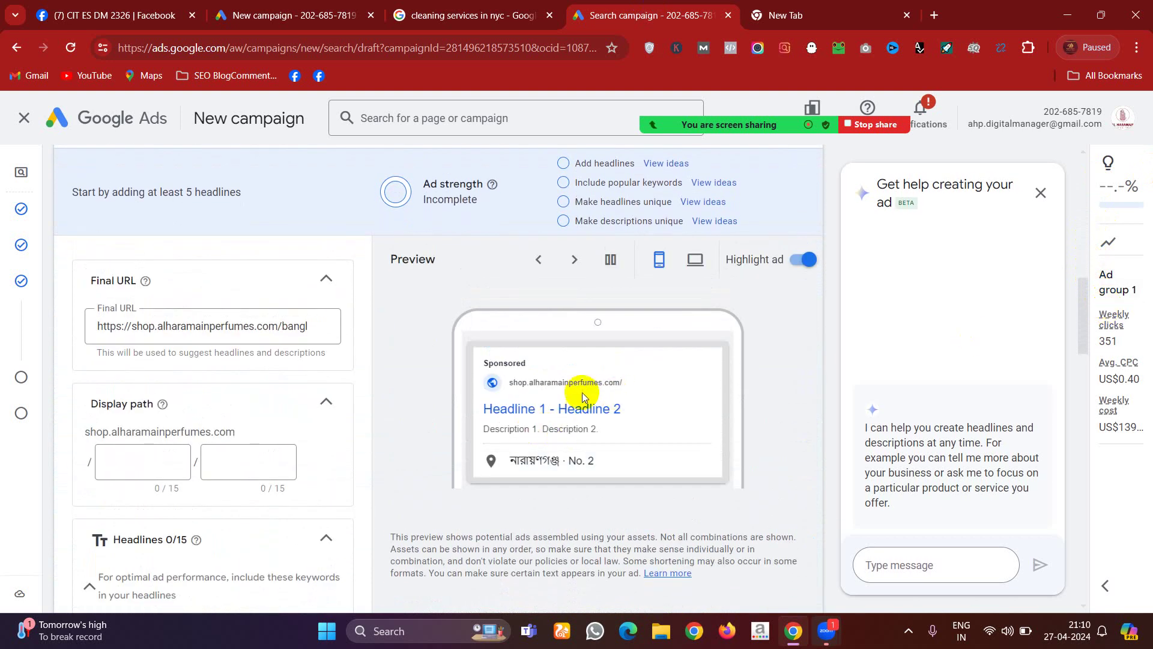
{"action": "triple_click", "coordinate": [183, 324]}
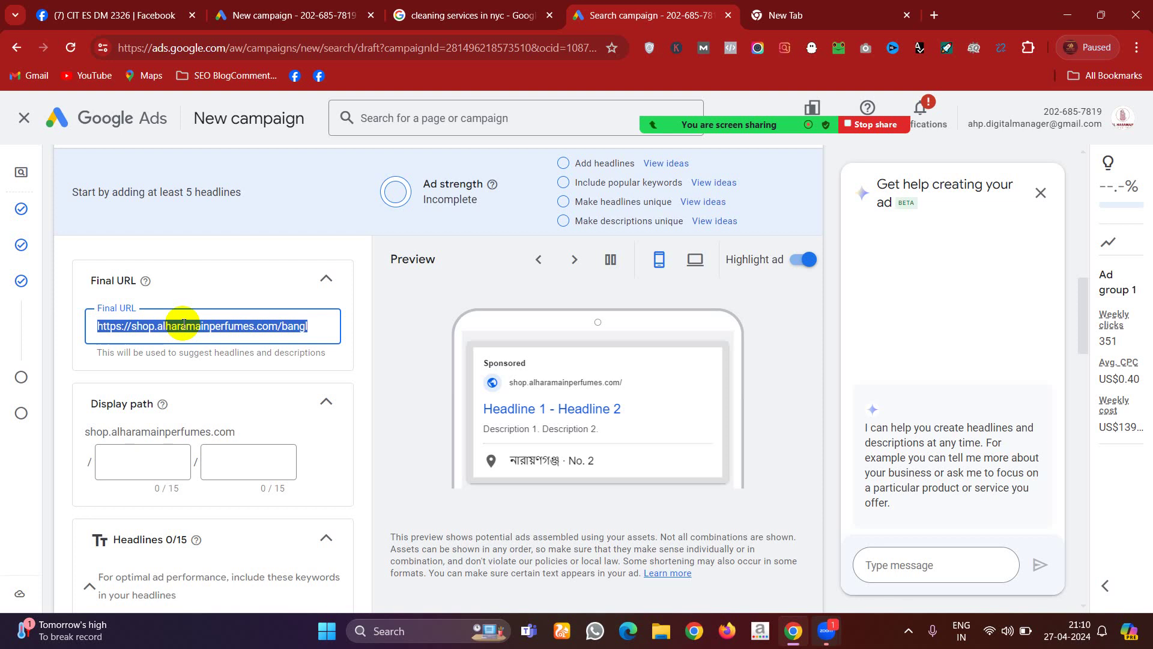
{"action": "left_click", "coordinate": [424, 14]}
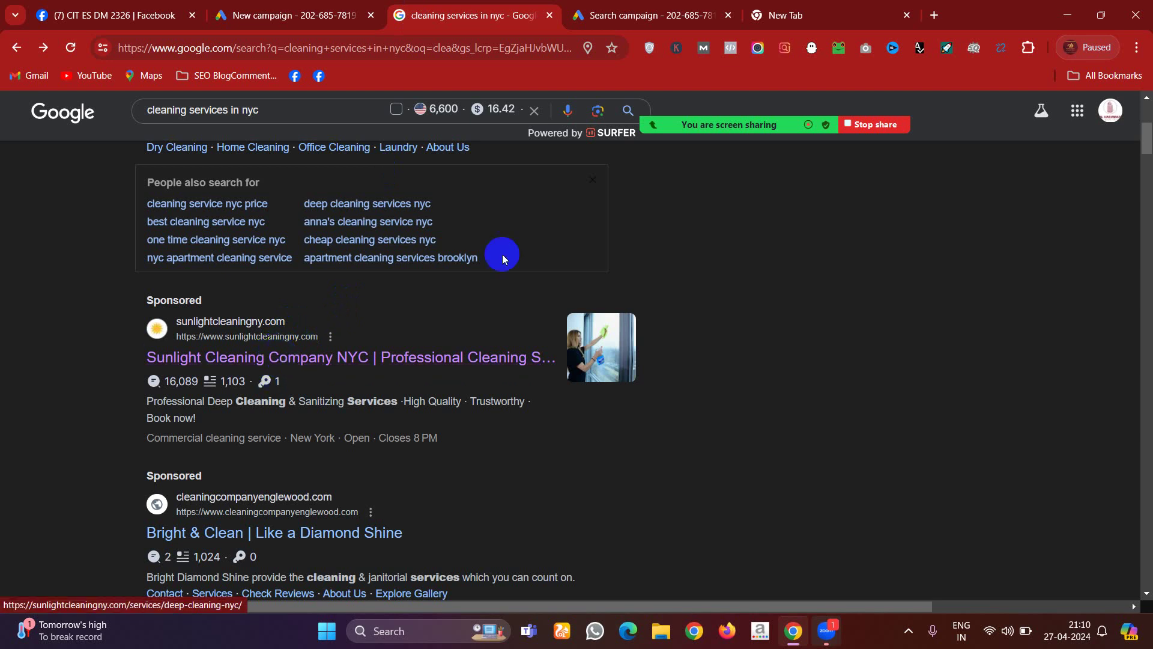
{"action": "left_click", "coordinate": [609, 6]}
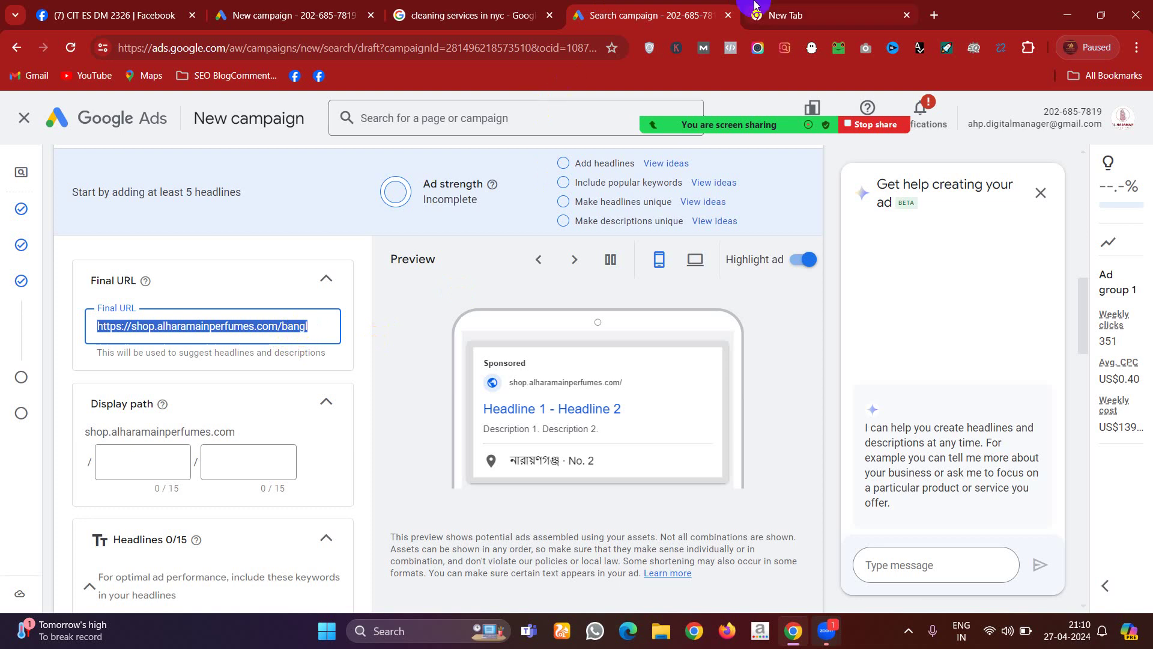
- Open the Al Haramain Bangladesh store at shop.alharamainperfumes.com/bangladesh/ in the empty browser tab
{"action": "left_click", "coordinate": [780, 7]}
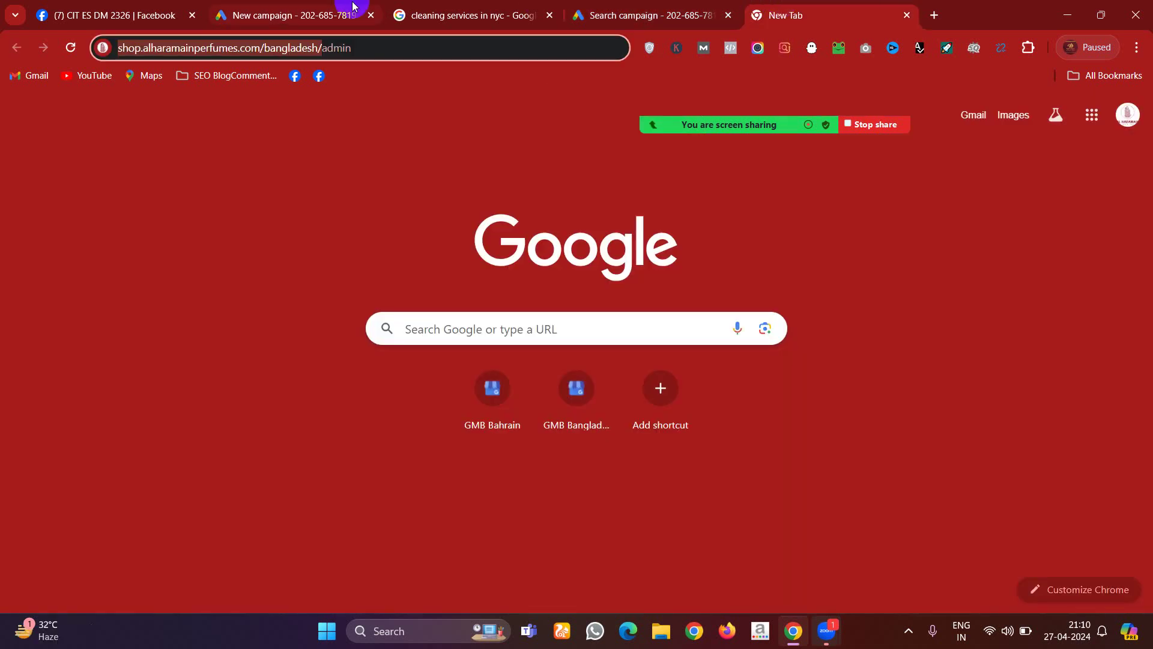
{"action": "left_click", "coordinate": [321, 50]}
{"action": "left_click", "coordinate": [323, 48]}
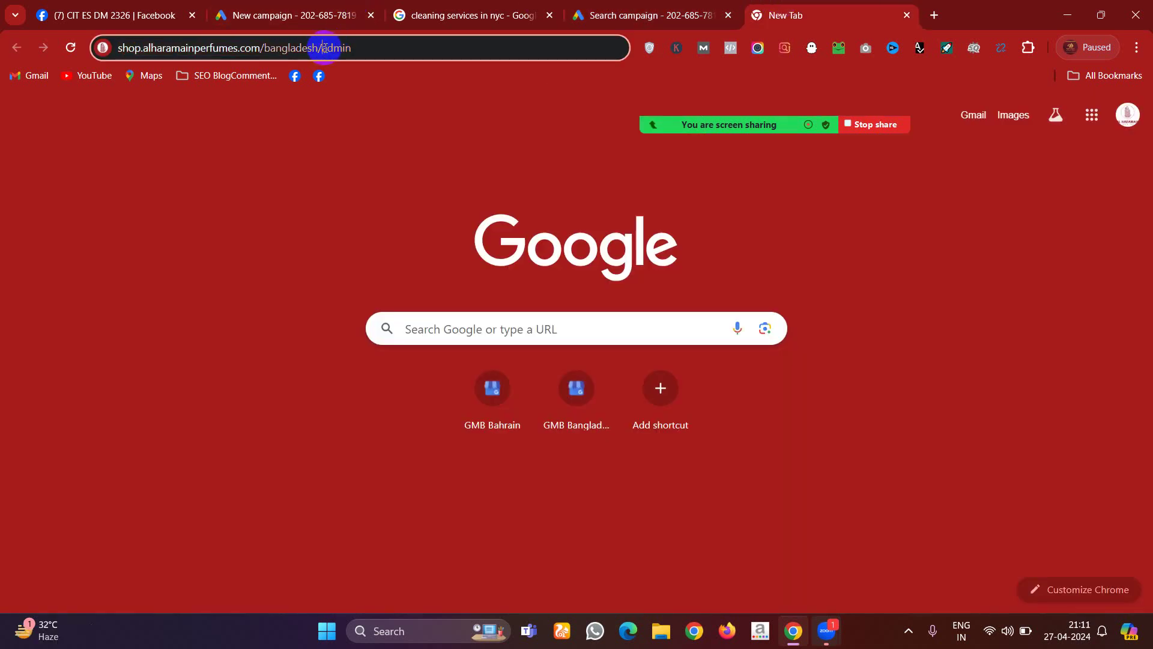
{"action": "left_click_drag", "start_coordinate": [323, 48], "coordinate": [407, 39]}
{"action": "key", "text": "BackSpace"}
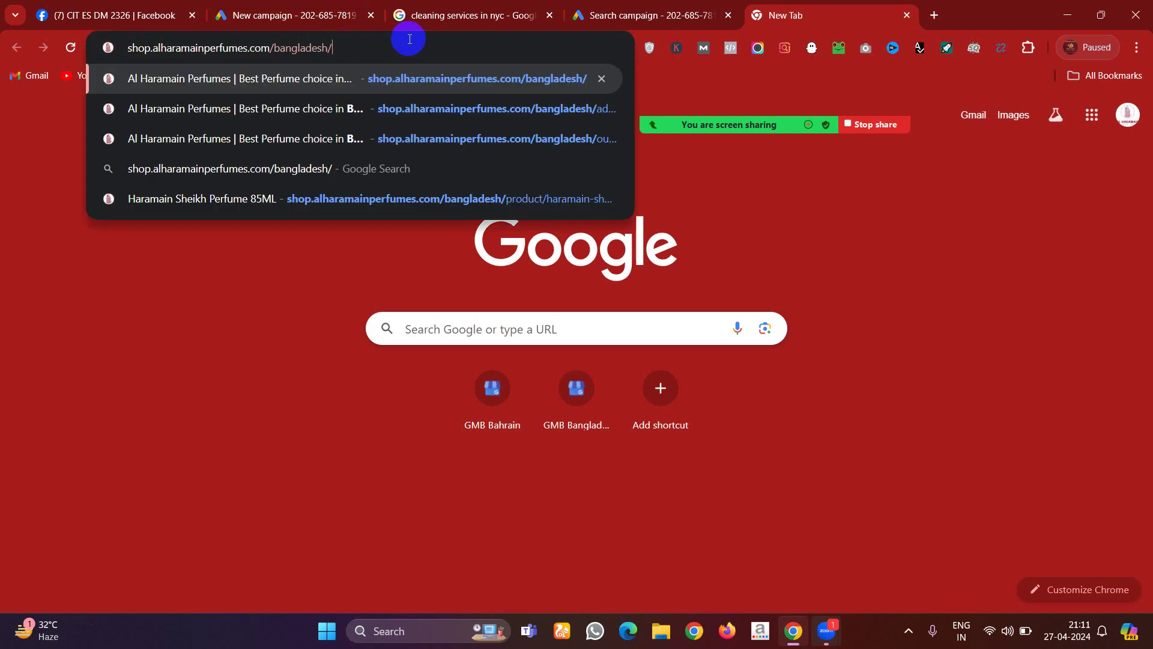
{"action": "key", "text": "Return"}
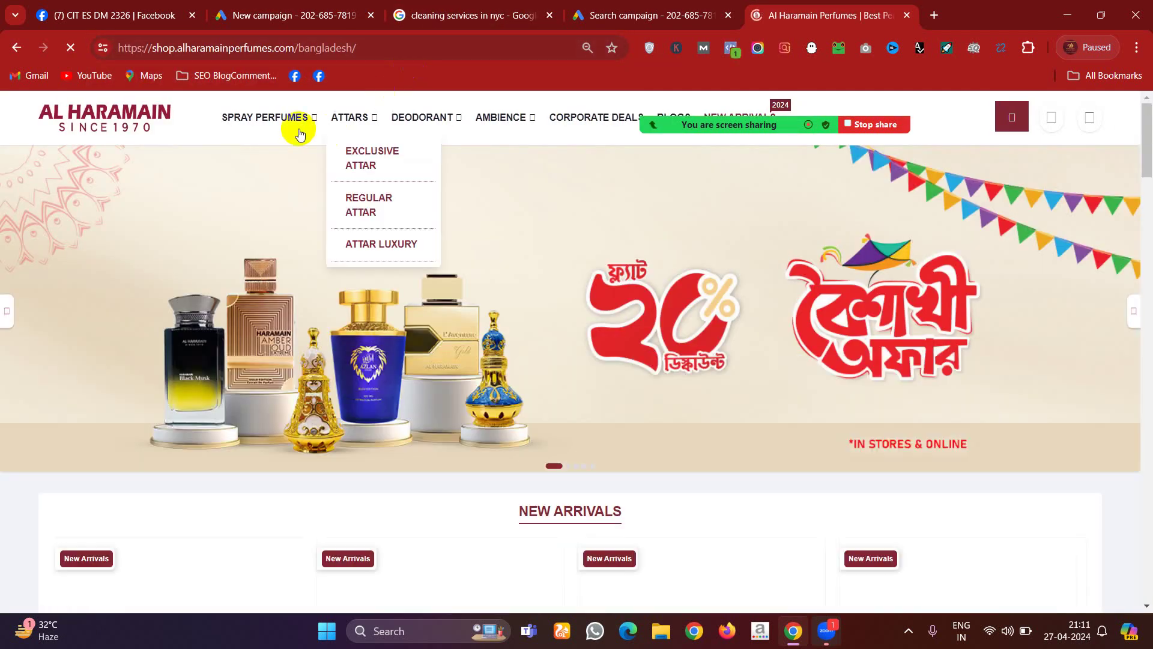
- Open the store's Spray Perfumes category and copy the category/spray-perfumes part of its address
{"action": "mouse_move", "coordinate": [273, 118]}
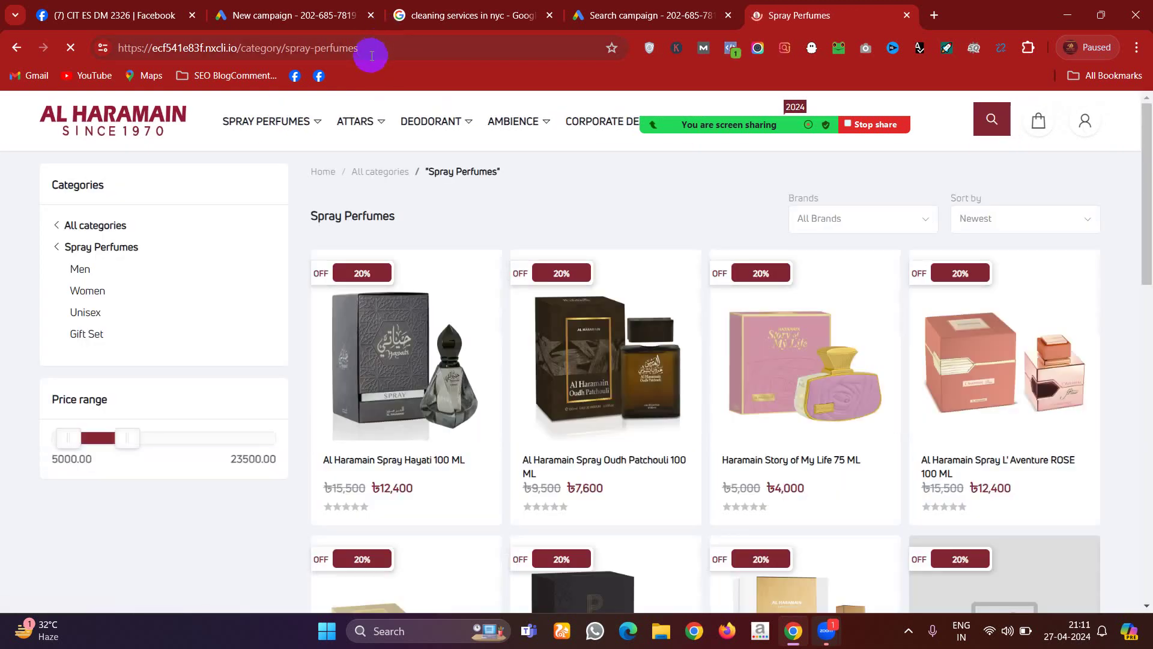
{"action": "left_click_drag", "start_coordinate": [371, 56], "coordinate": [243, 59]}
{"action": "key", "text": "ctrl+c"}
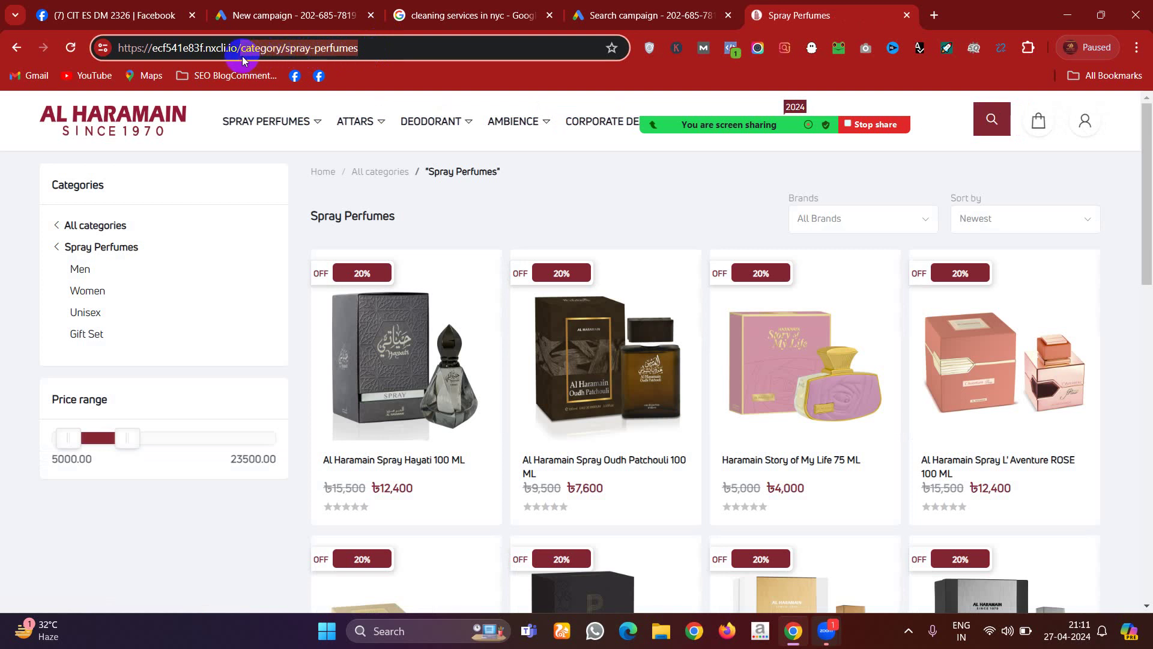
- Load shop.alharamainperfumes.com/bangladesh/category/spray-perfumes in a new tab, copy its full address and view the page down to the footer
{"action": "left_click", "coordinate": [932, 12]}
{"action": "type", "text": "sh"}
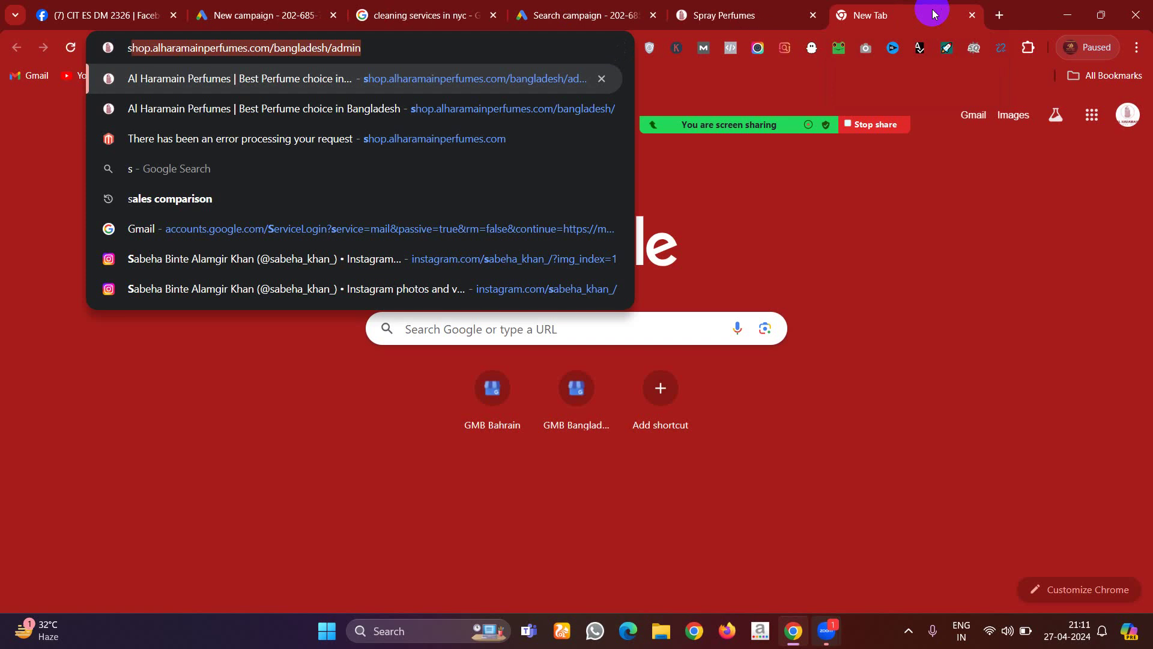
{"action": "left_click", "coordinate": [424, 53]}
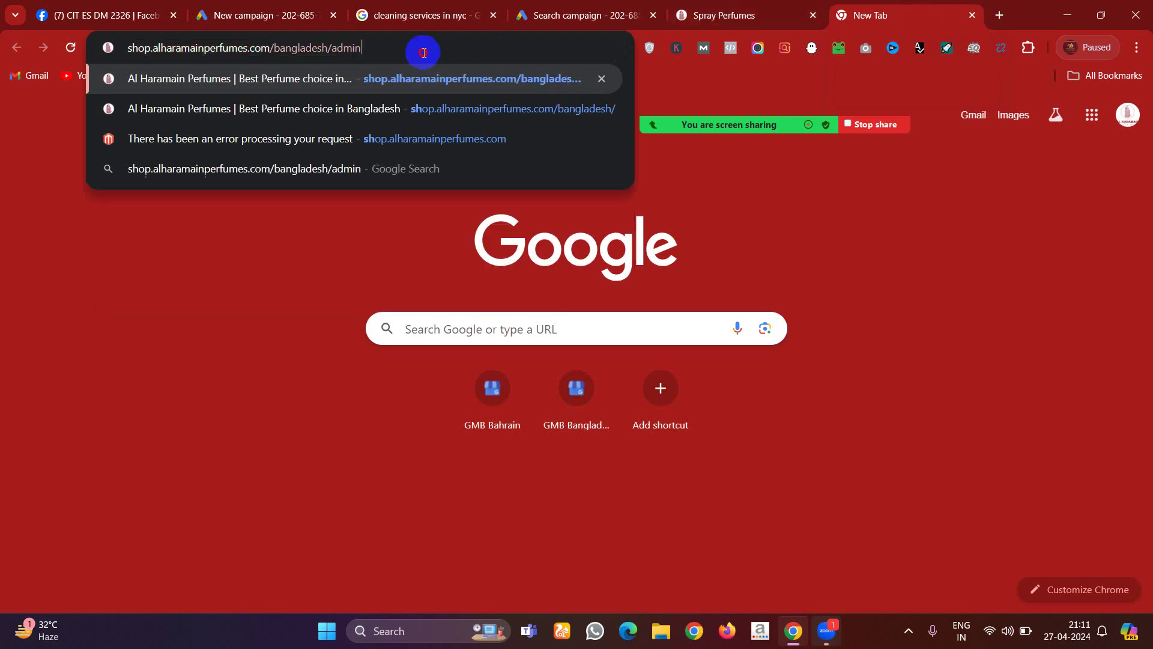
{"action": "left_click_drag", "start_coordinate": [423, 53], "coordinate": [327, 32]}
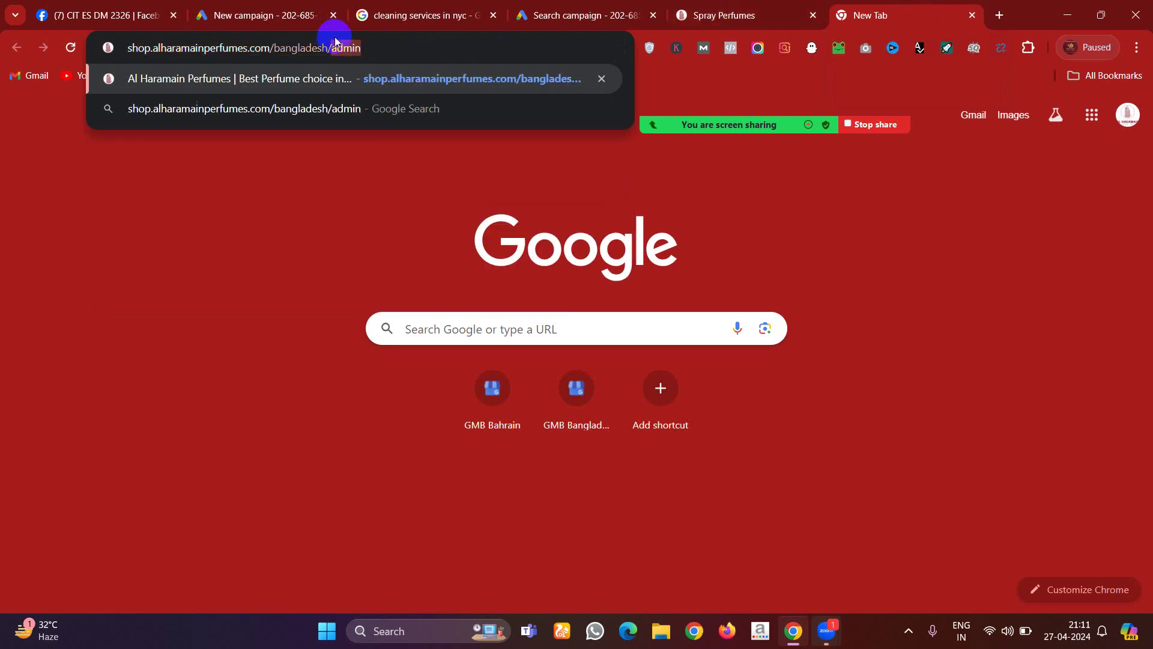
{"action": "key", "text": "ctrl+v"}
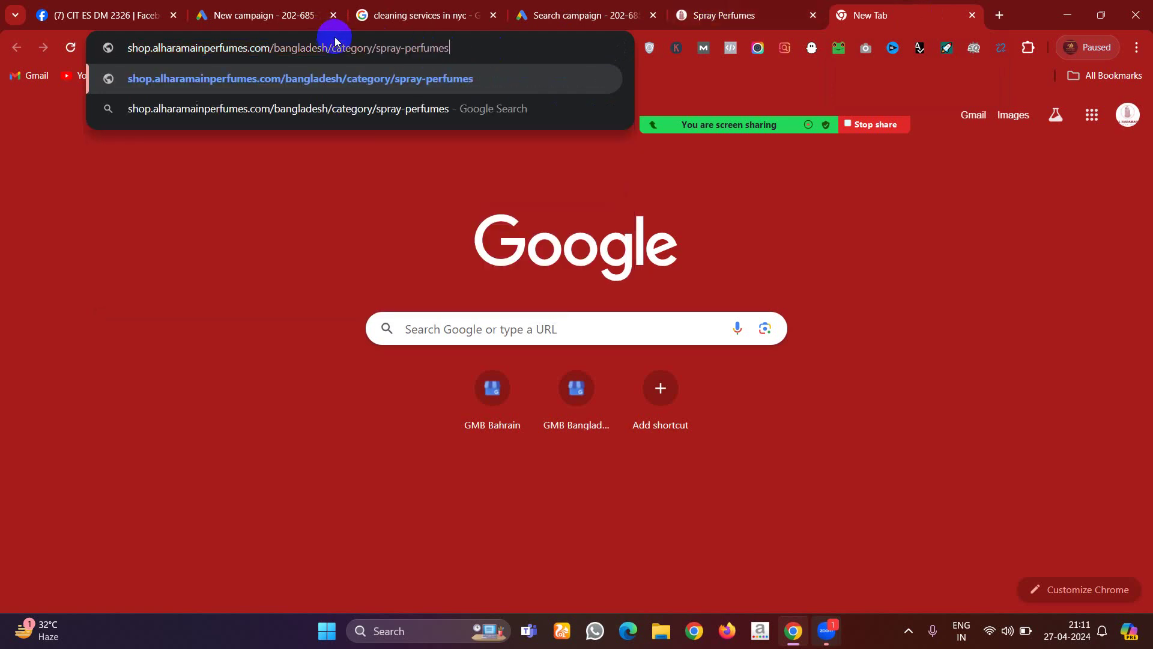
{"action": "key", "text": "Return"}
{"action": "left_click", "coordinate": [359, 45]}
{"action": "key", "text": "ctrl+c"}
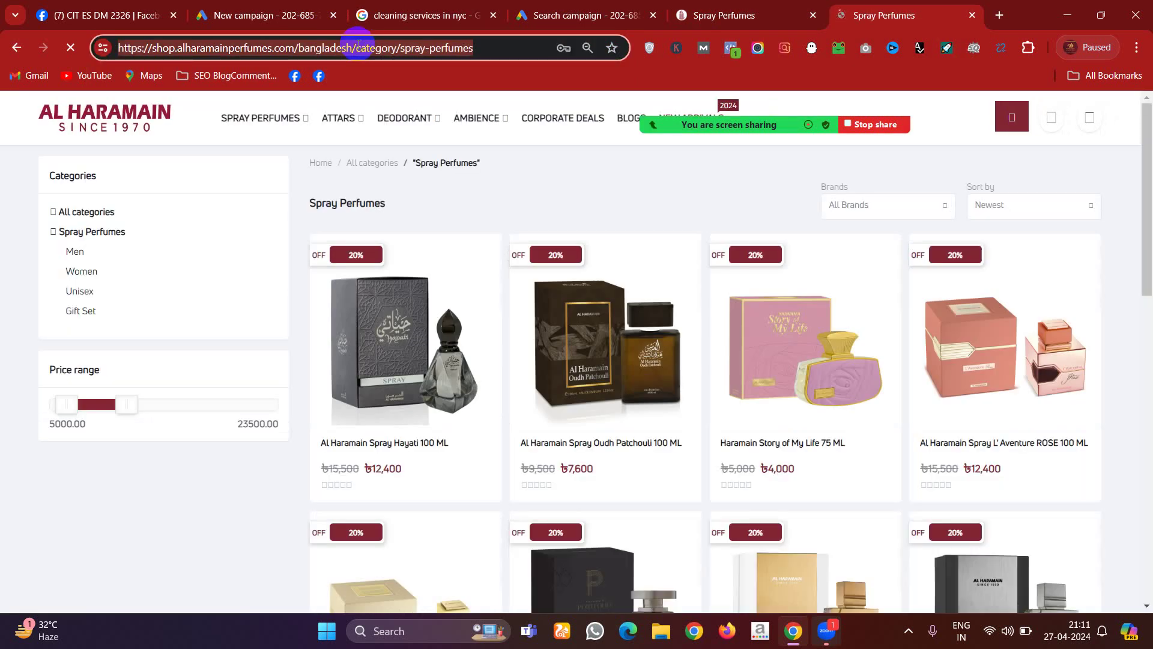
{"action": "left_click", "coordinate": [1148, 548]}
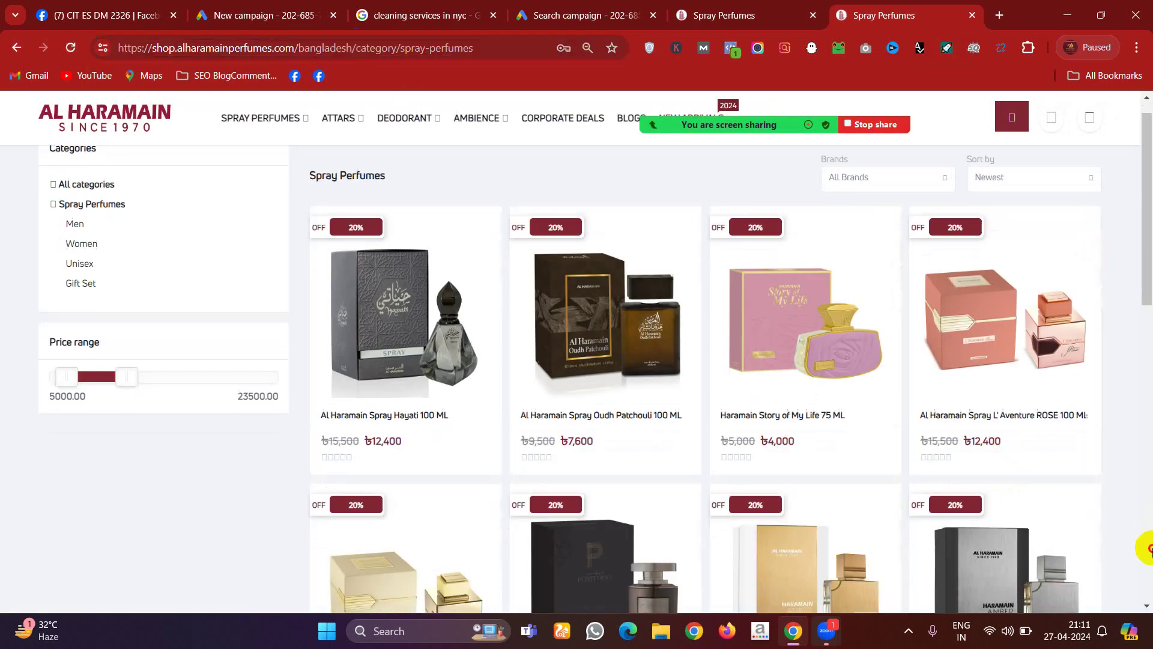
{"action": "left_click", "coordinate": [1147, 547]}
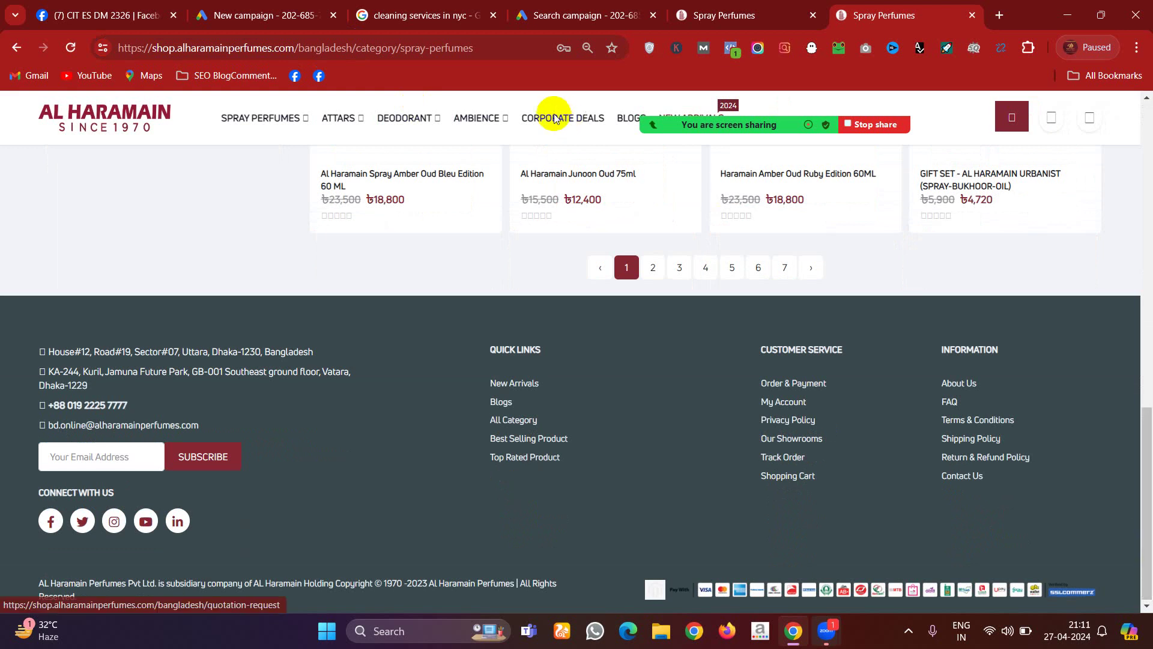
- Return to the Search campaign draft and replace the ad's Final URL with the copied Spray Perfumes category address
{"action": "left_click", "coordinate": [206, 4]}
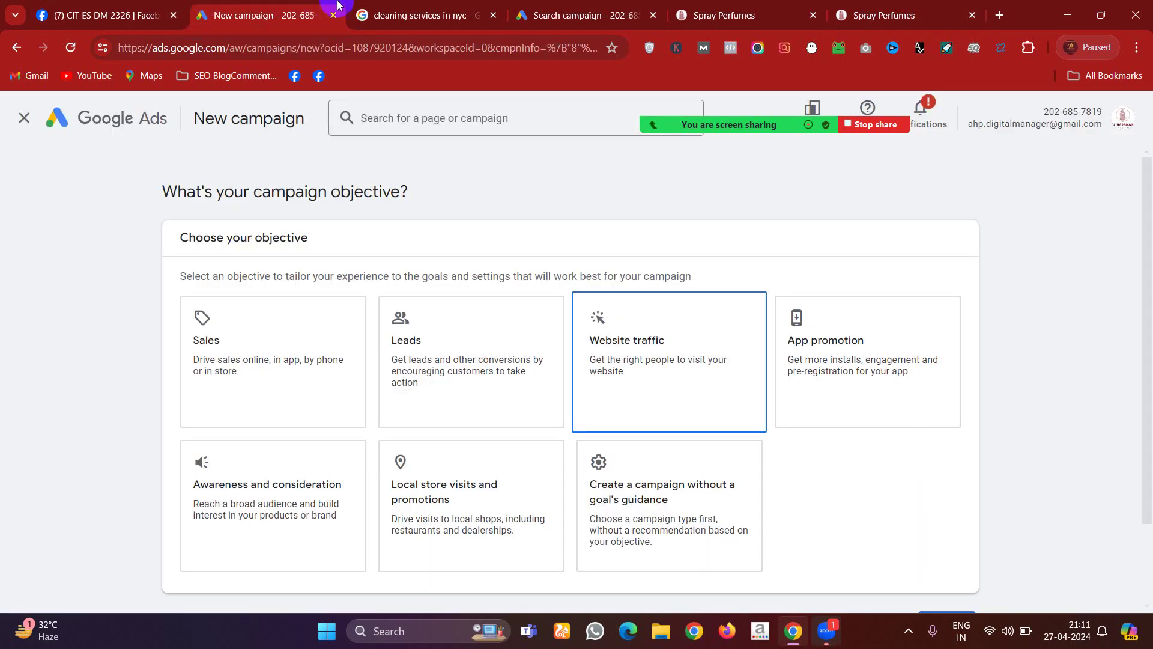
{"action": "left_click", "coordinate": [438, 8]}
{"action": "left_click", "coordinate": [578, 4]}
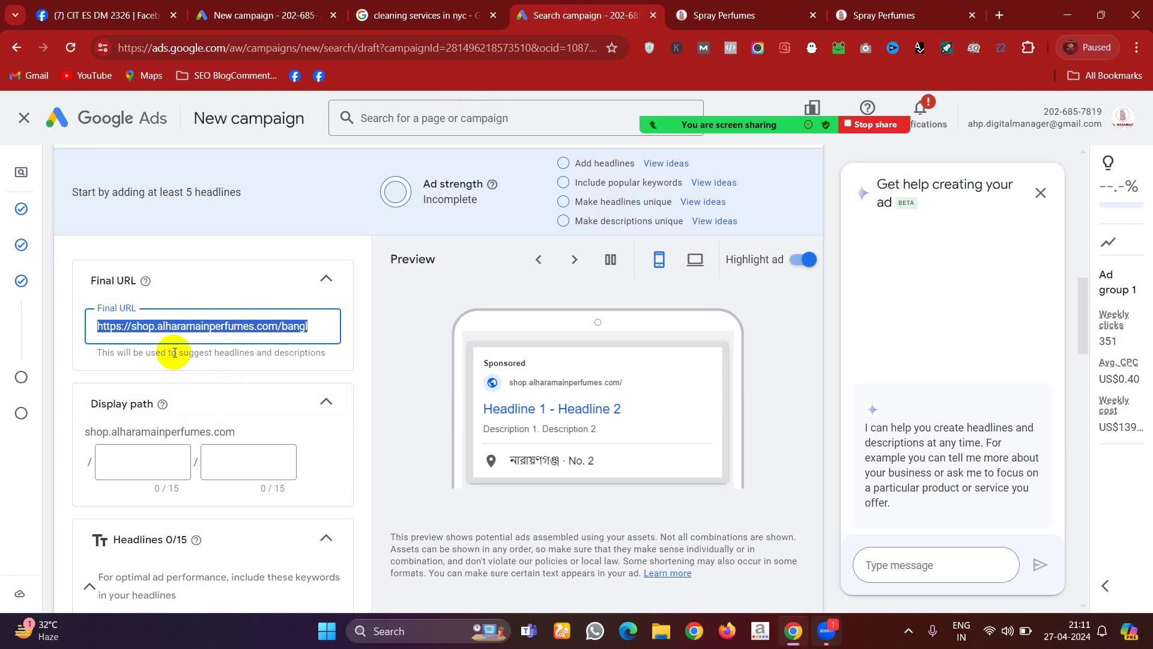
{"action": "key", "text": "ctrl+v"}
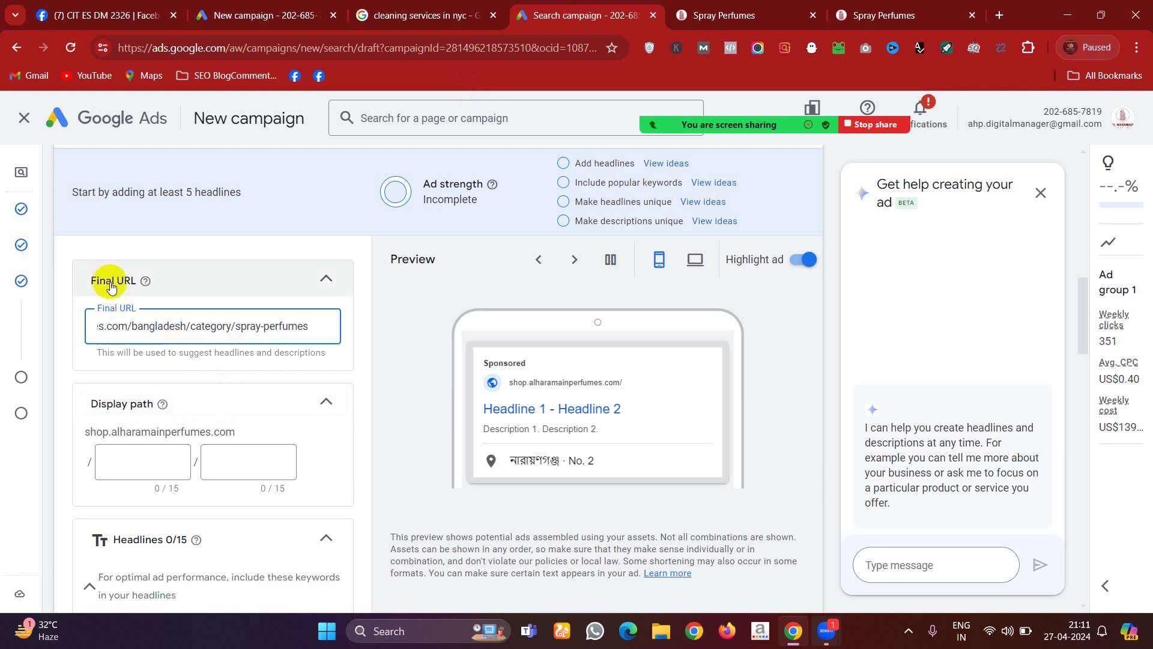
- Check the Spray Perfumes landing page by loading its address in another new tab, and return to the campaign draft
{"action": "left_click", "coordinate": [1000, 18]}
{"action": "key", "text": "ctrl+v"}
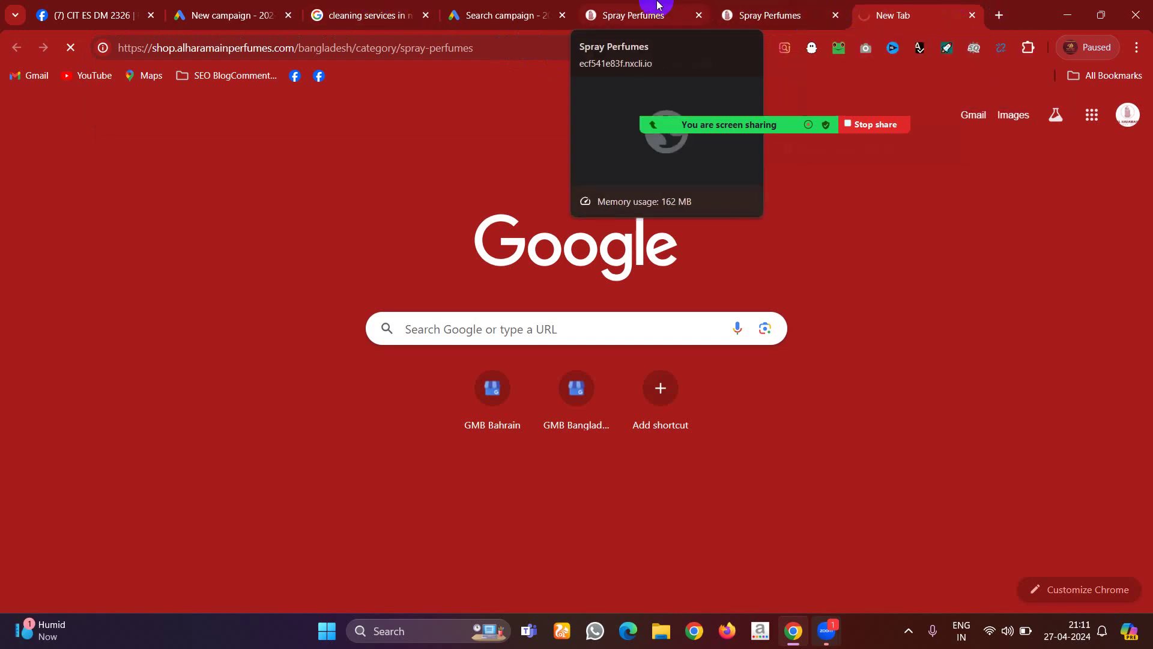
{"action": "left_click", "coordinate": [305, 6]}
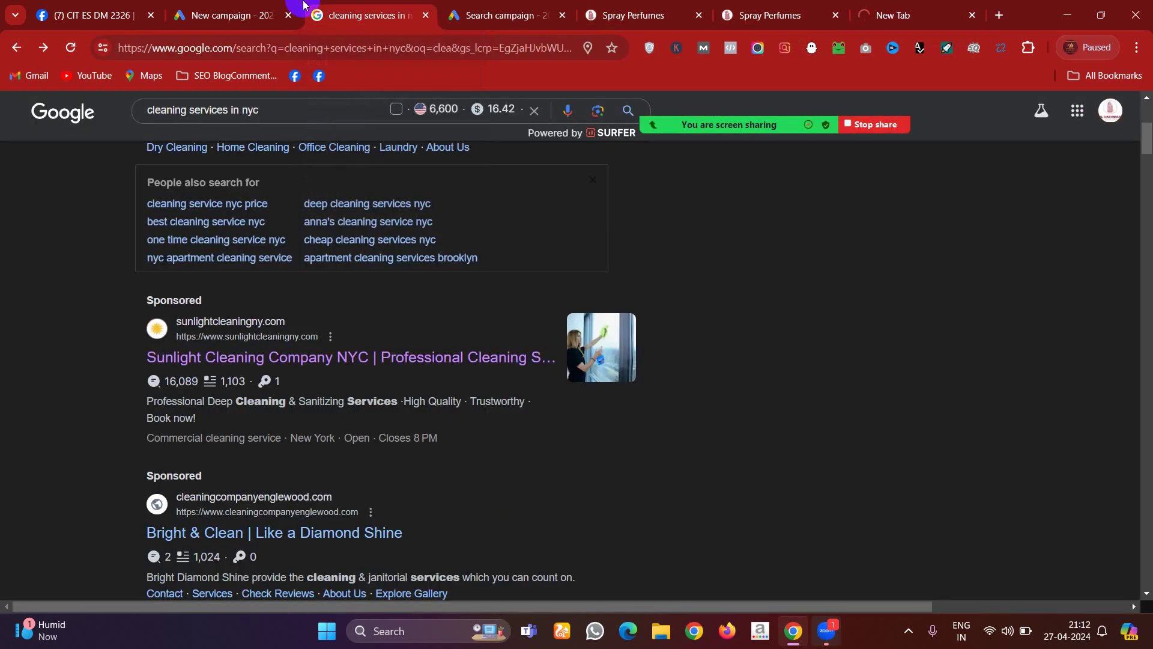
{"action": "left_click", "coordinate": [462, 6]}
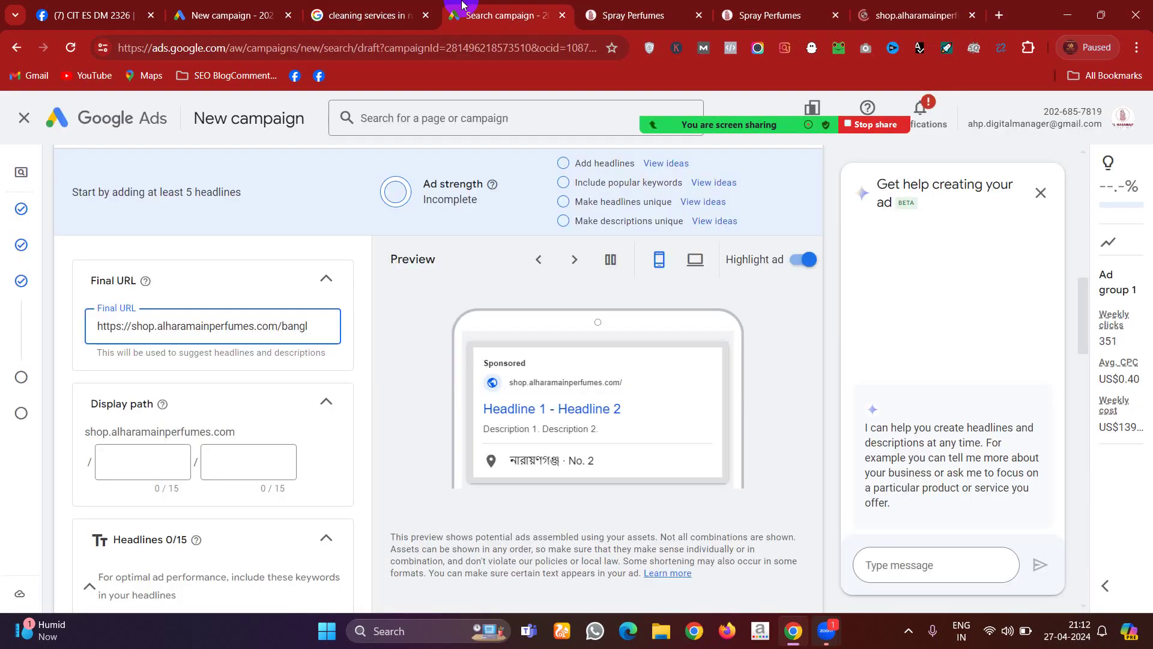
{"action": "left_click", "coordinate": [898, 9]}
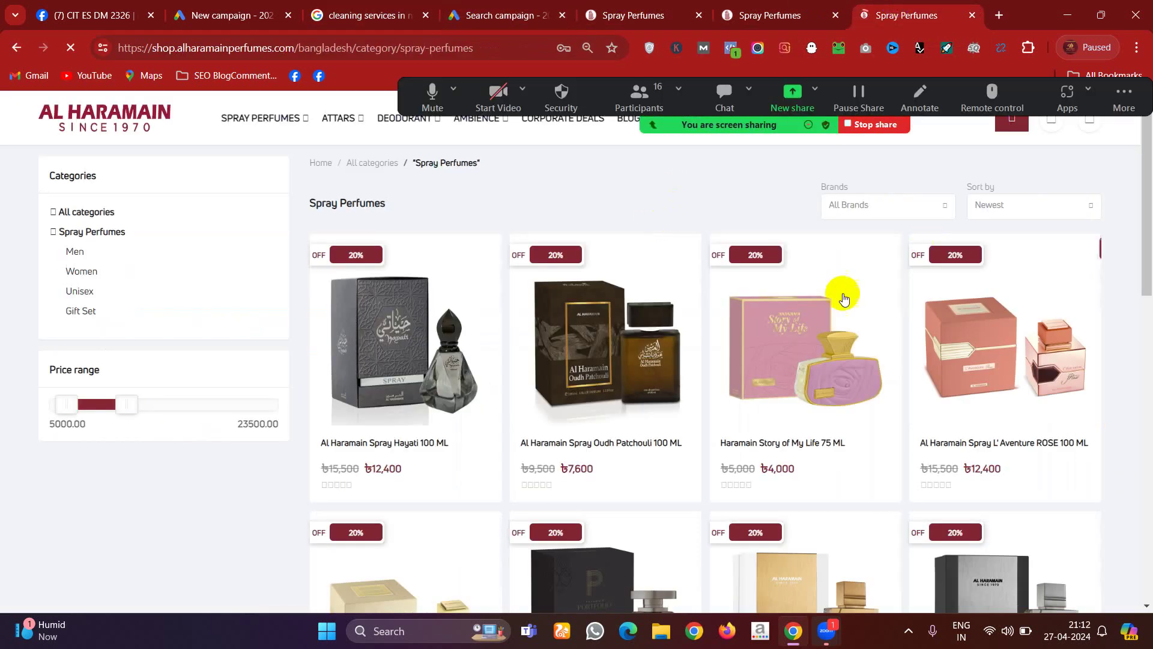
{"action": "left_click", "coordinate": [229, 15]}
{"action": "left_click", "coordinate": [499, 16]}
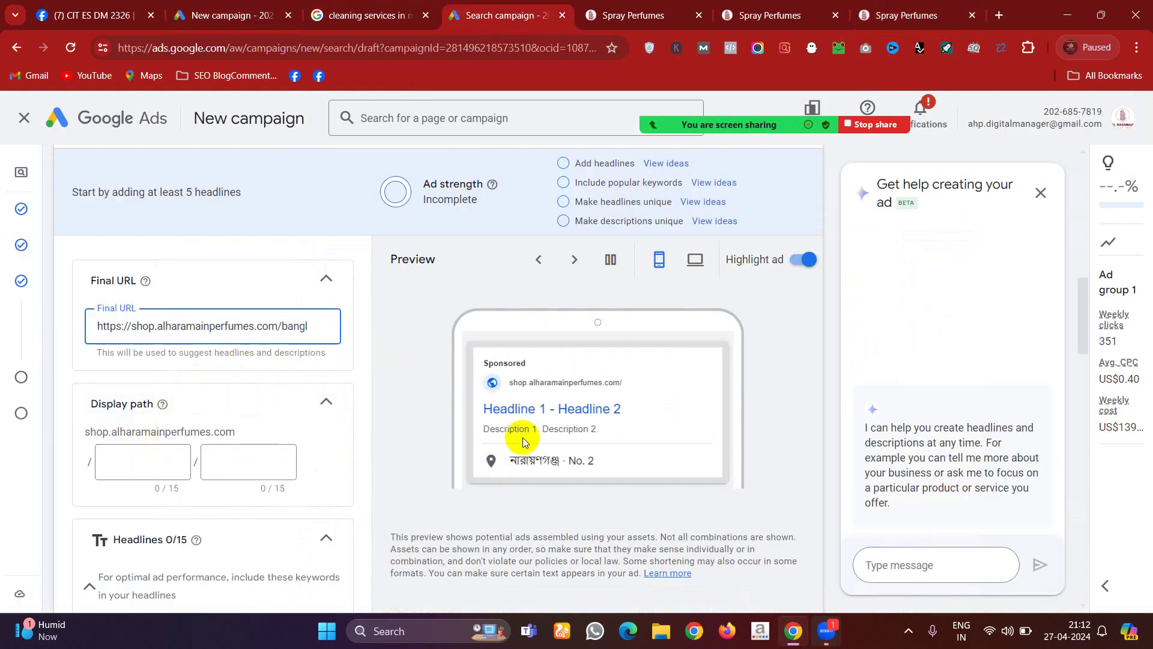
- Try "spray" as the first display path segment to see it in the ad preview, and clear it again
{"action": "left_click", "coordinate": [159, 462]}
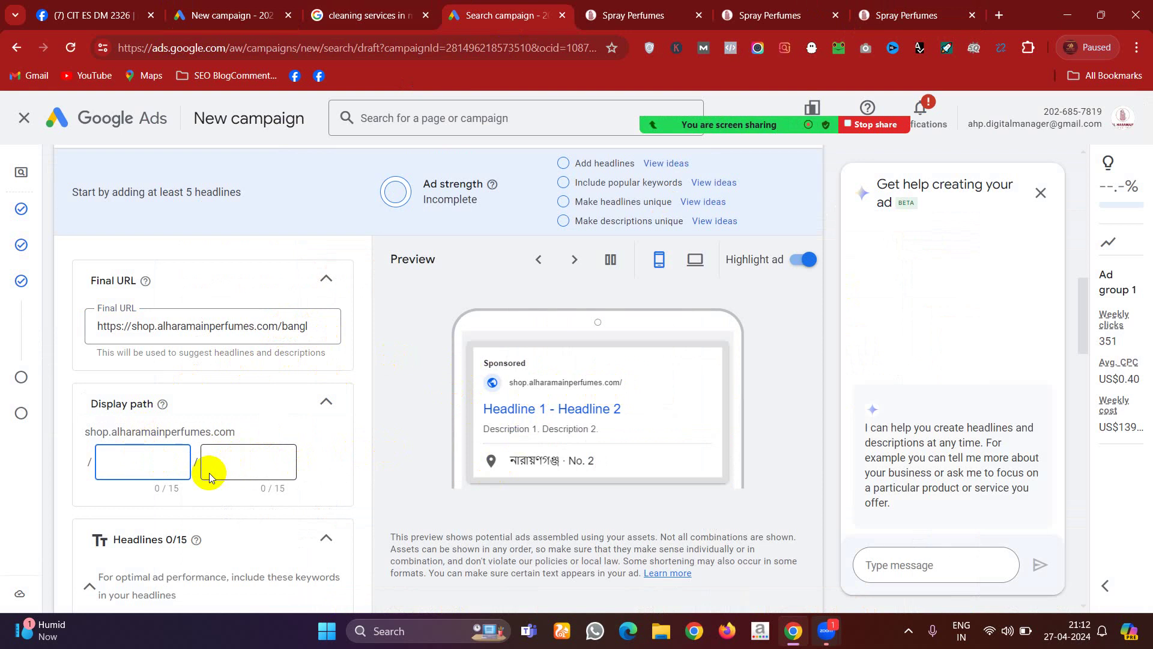
{"action": "type", "text": "spray"}
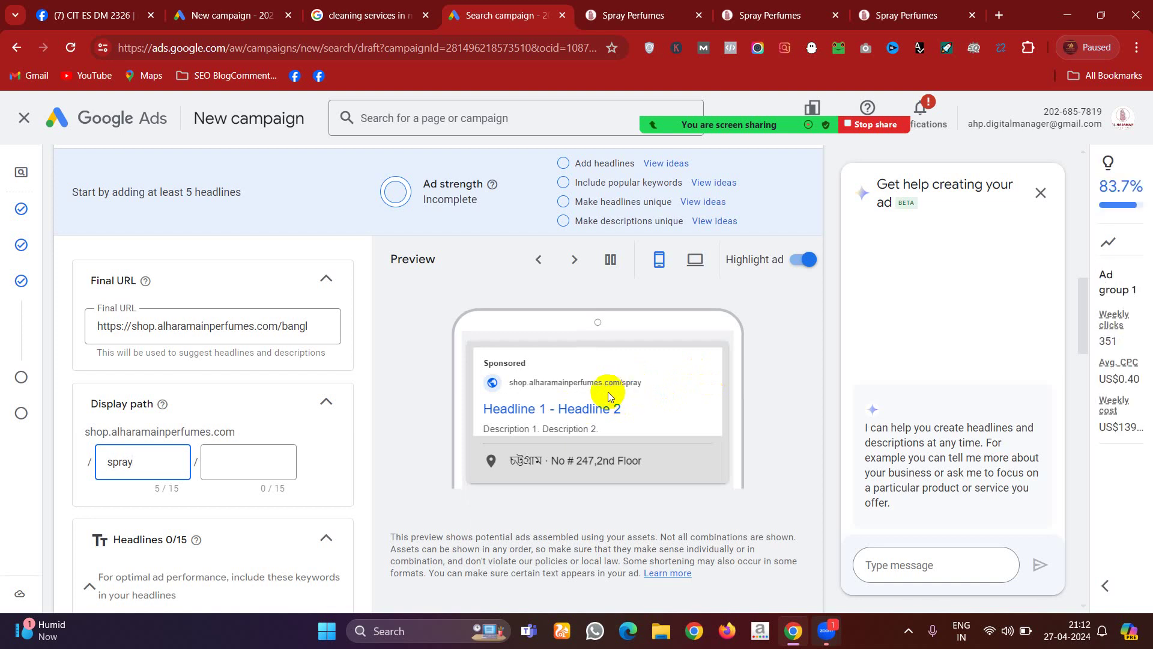
{"action": "key", "text": "BackSpace"}
{"action": "key", "text": "BackSpace"}
{"action": "key", "text": "BackSpace"}
{"action": "key", "text": "BackSpace"}
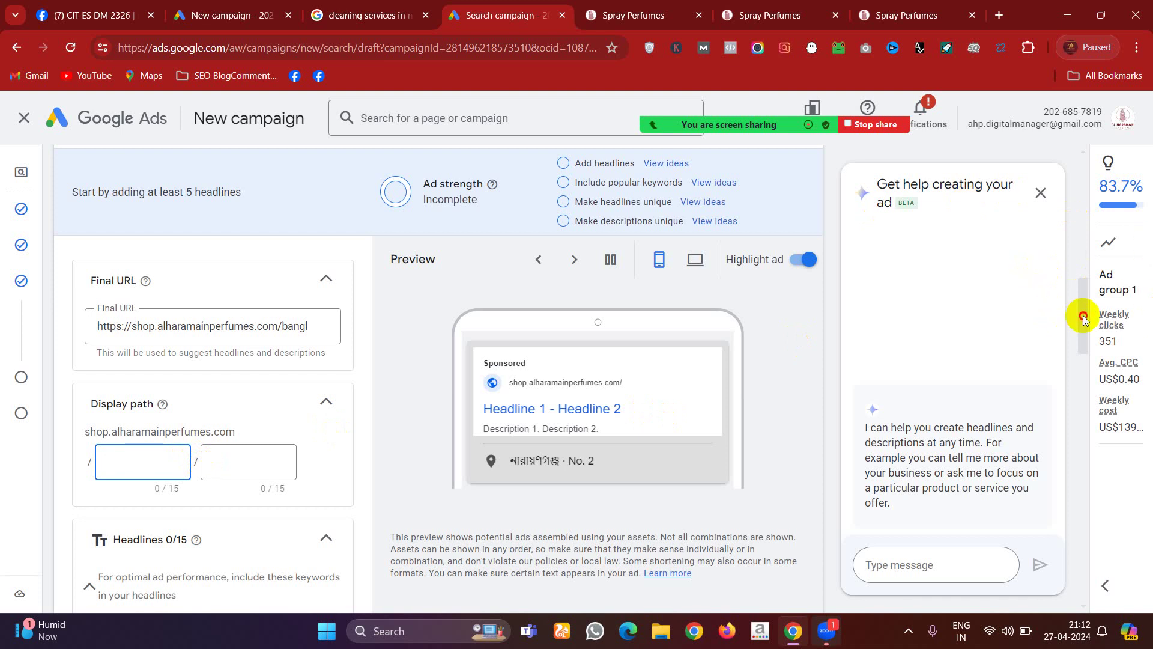
- Look at the sponsored cleaning services results on Google for reference, and enter "Get 20% Off" as the ad's first headline
{"action": "left_click_drag", "start_coordinate": [1083, 316], "coordinate": [1094, 358]}
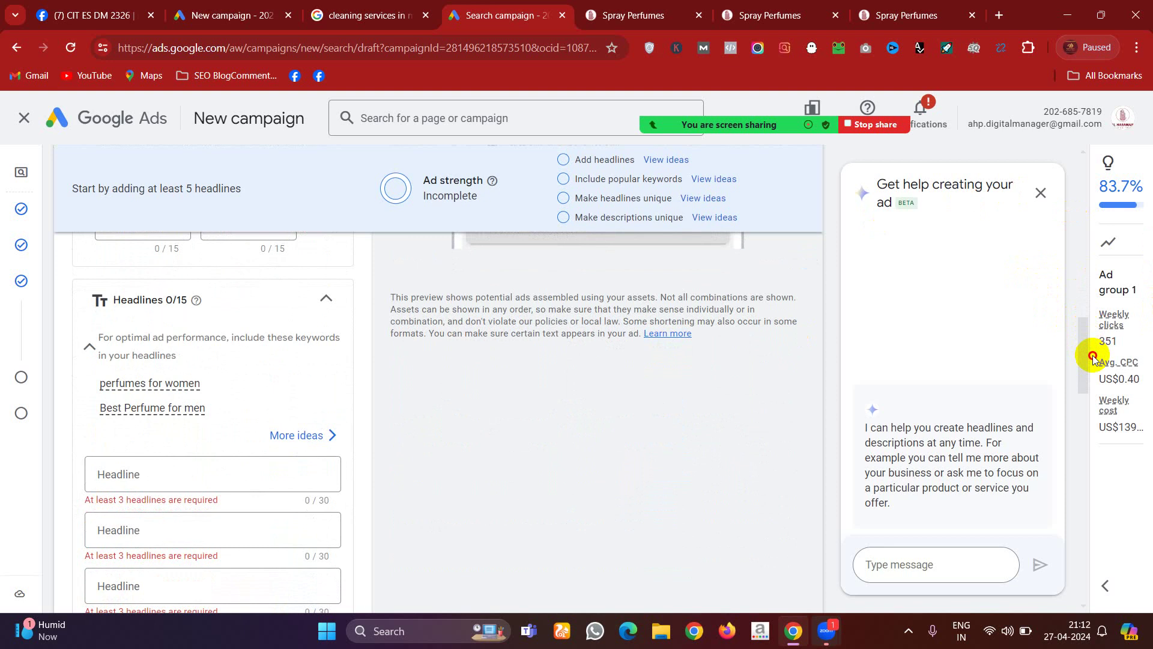
{"action": "left_click", "coordinate": [165, 475]}
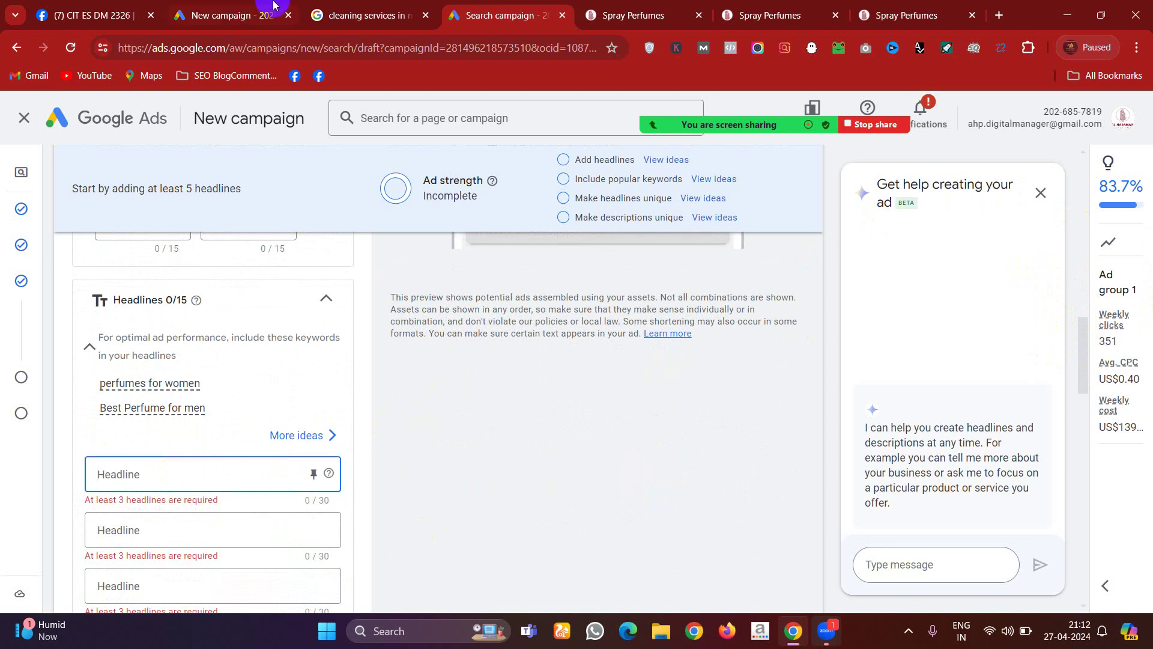
{"action": "left_click", "coordinate": [360, 15]}
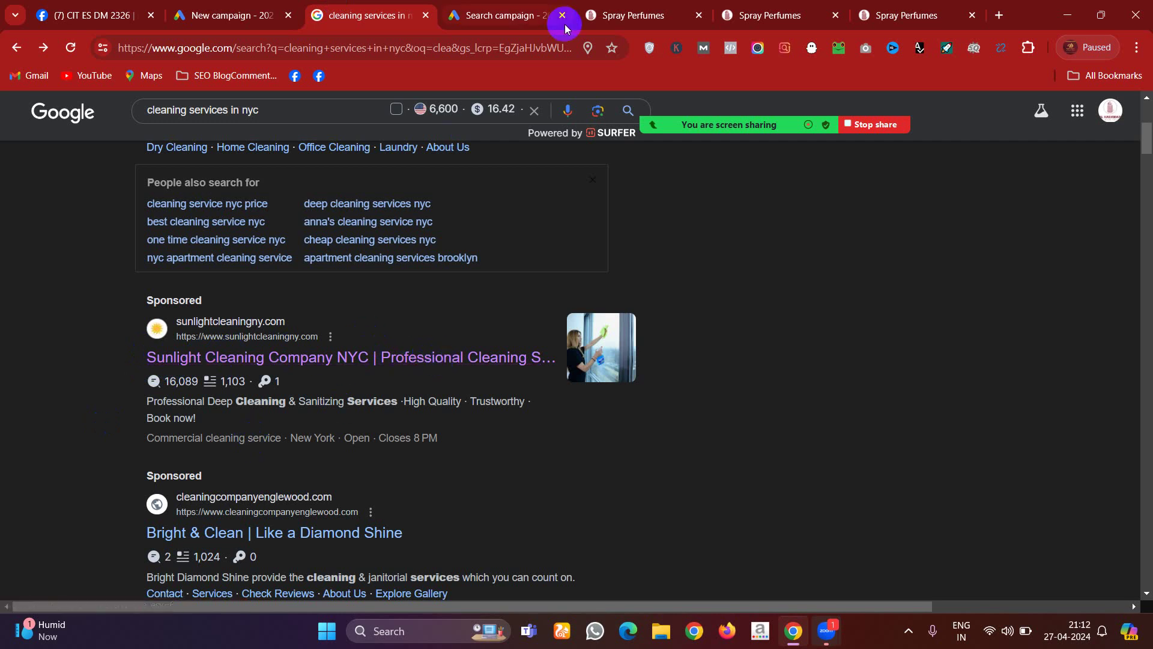
{"action": "left_click", "coordinate": [630, 12]}
{"action": "left_click", "coordinate": [492, 6]}
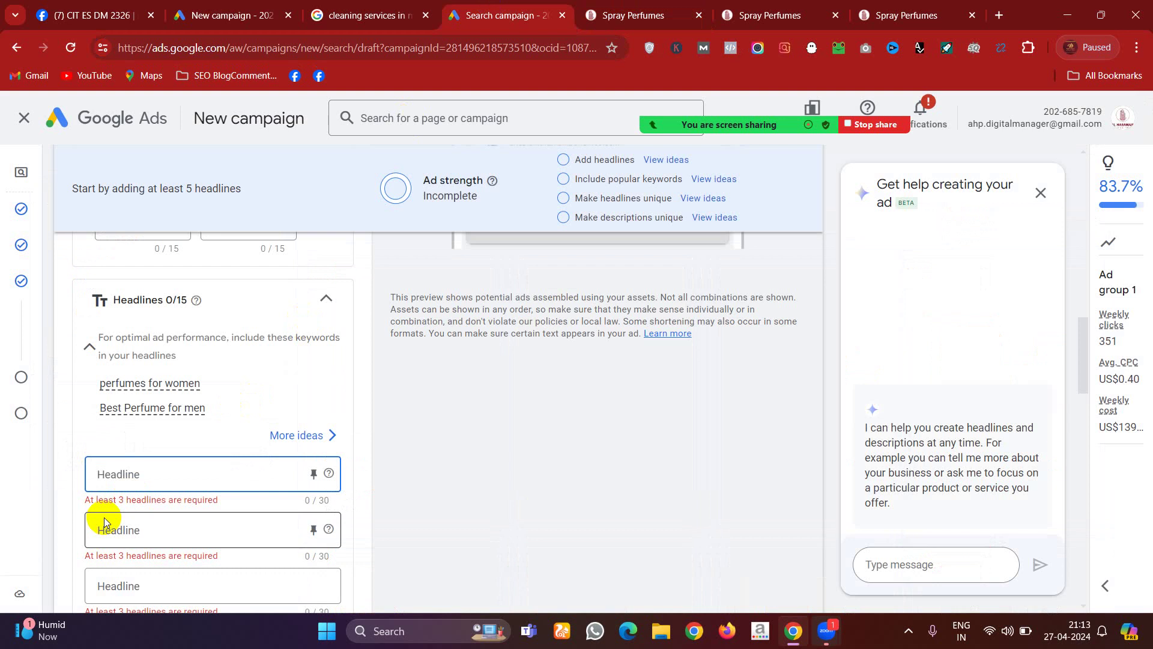
{"action": "type", "text": "Get "}
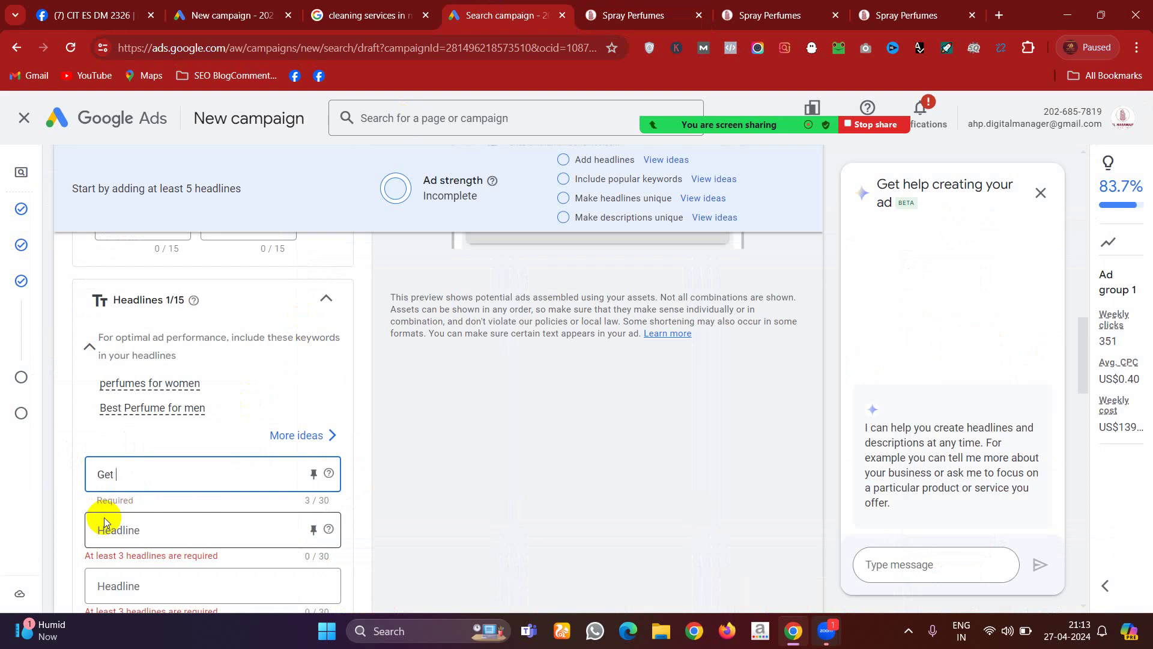
{"action": "type", "text": "20% Off"}
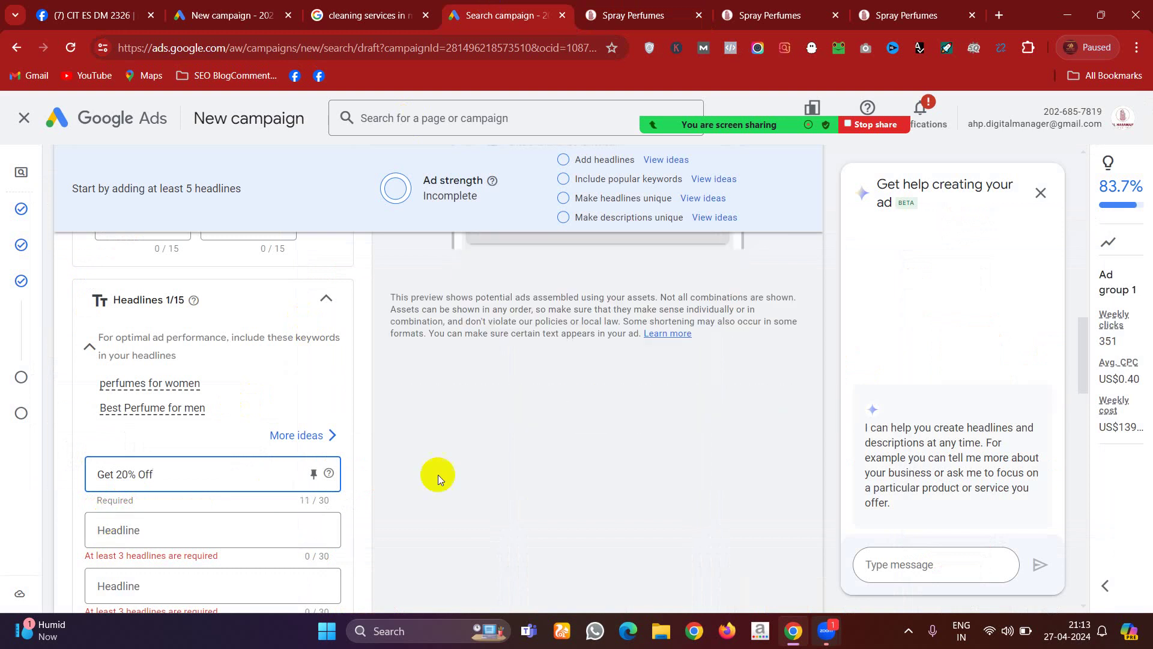
- Check the ad preview, and enter "Best Fragrance" as the second headline
{"action": "left_click_drag", "start_coordinate": [1086, 377], "coordinate": [1083, 322]}
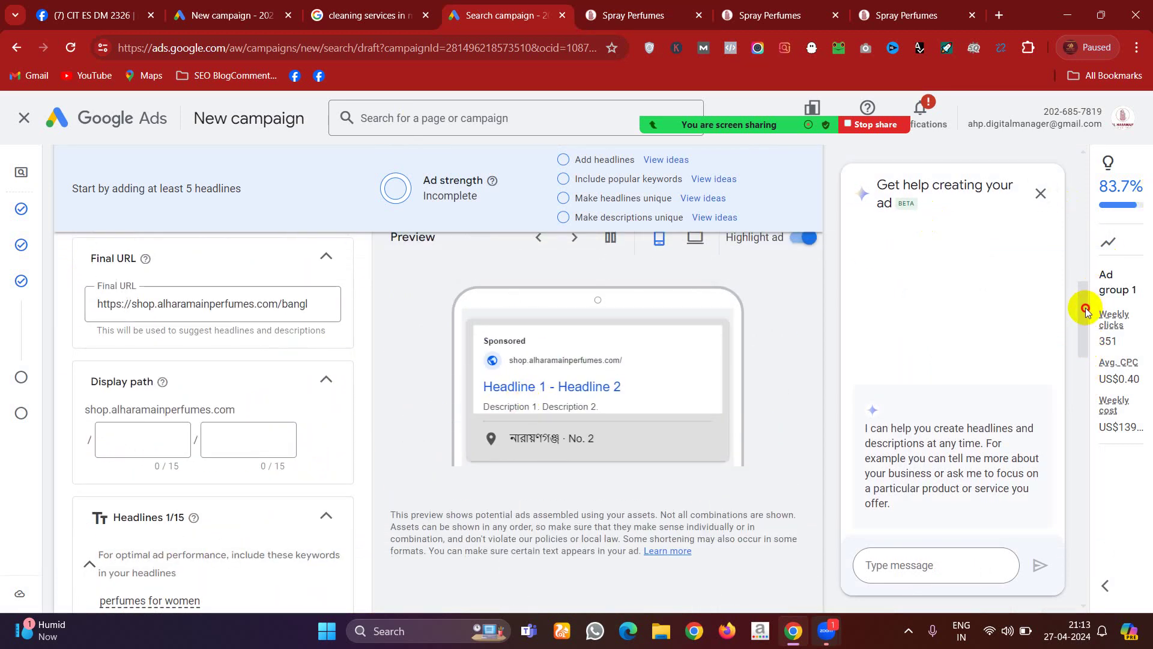
{"action": "left_click_drag", "start_coordinate": [1091, 308], "coordinate": [1093, 344]}
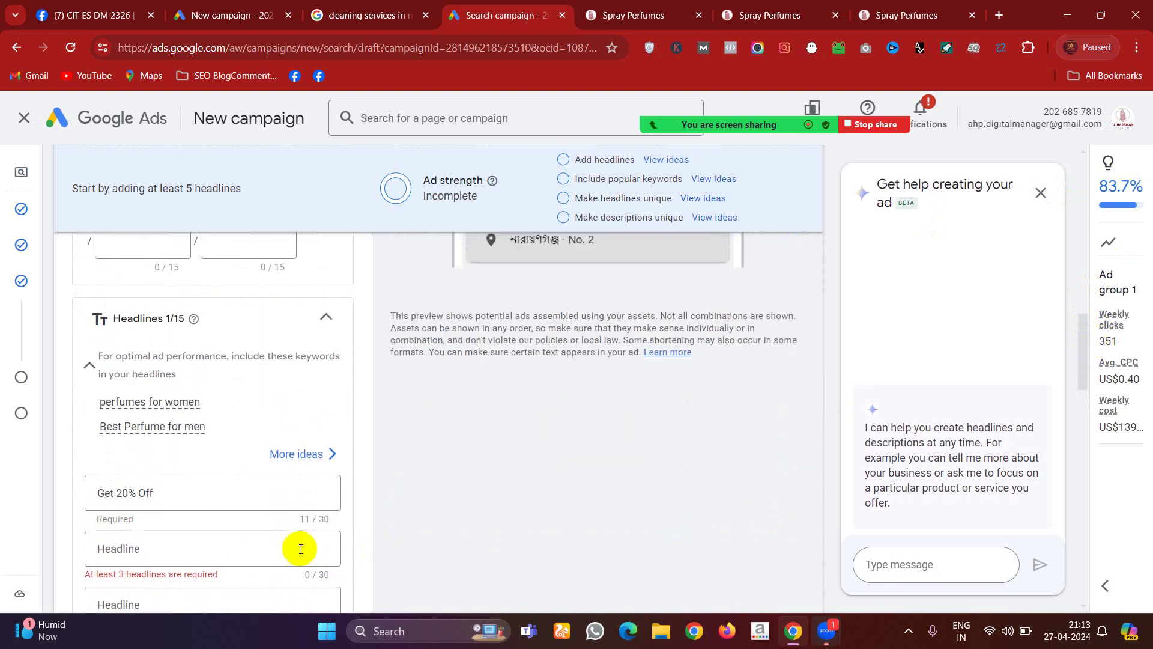
{"action": "left_click", "coordinate": [299, 548]}
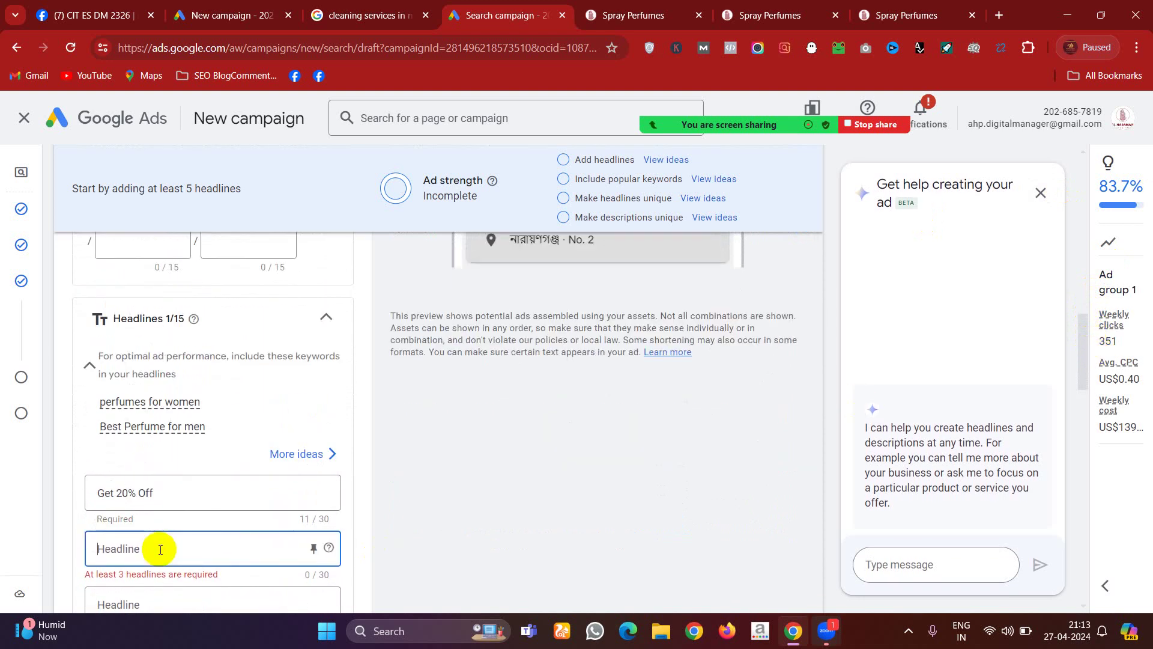
{"action": "type", "text": "Best"}
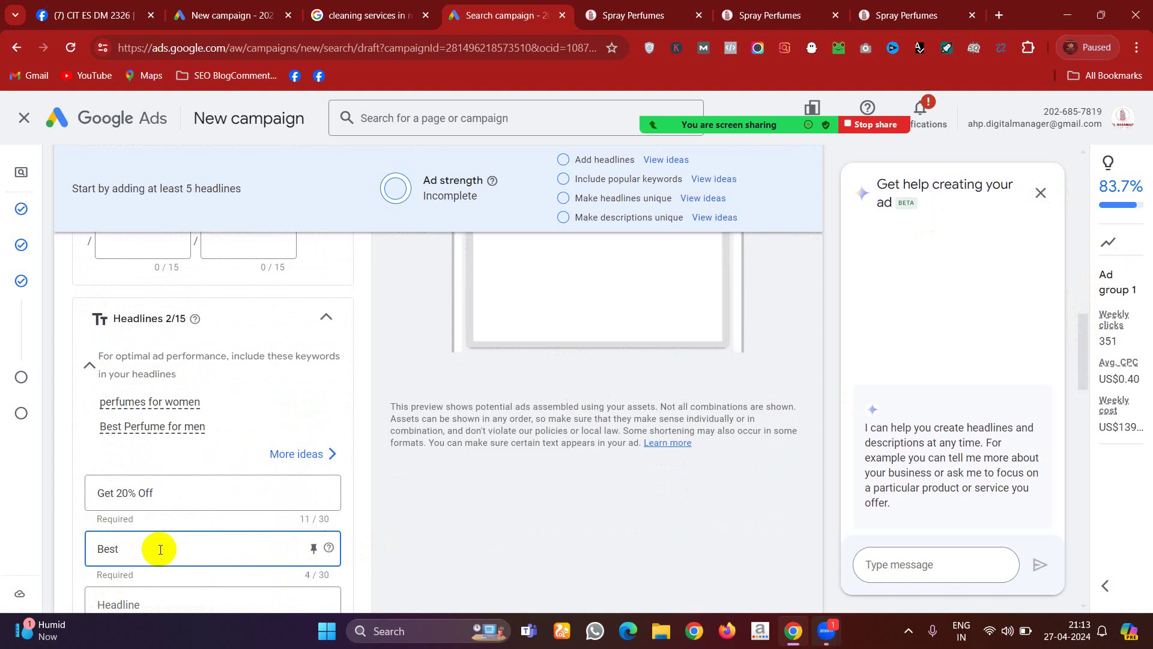
{"action": "type", "text": " Fragrance"}
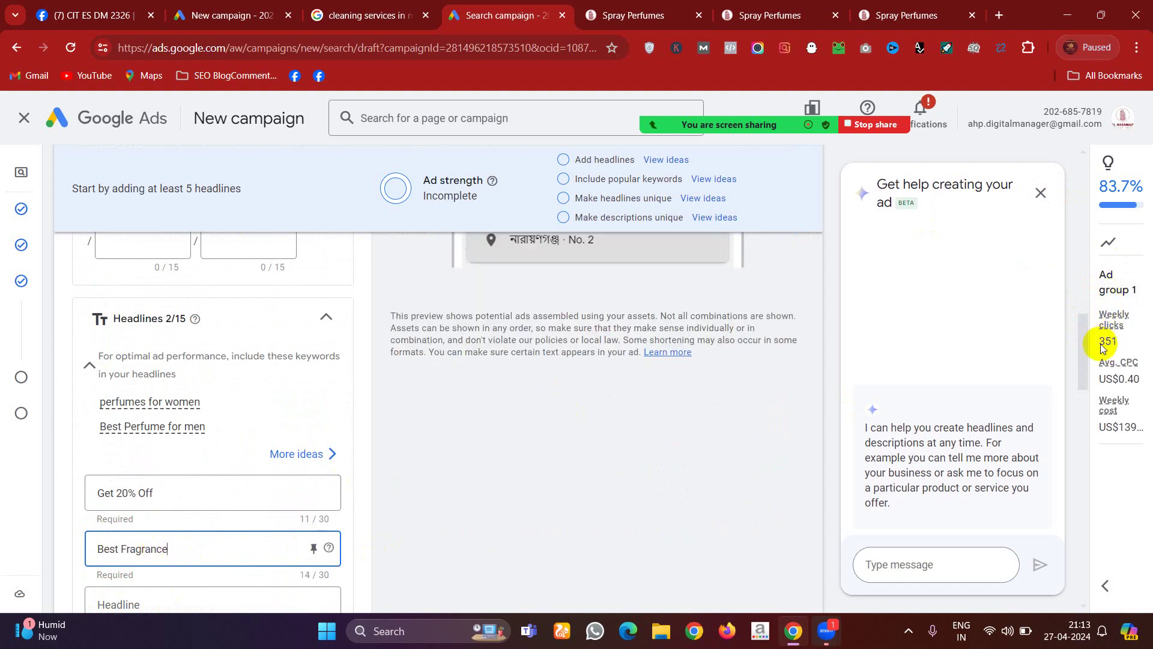
- Enter "Buy Now And Get 20% Off" as the third headline, with every word capitalised
{"action": "left_click_drag", "start_coordinate": [1084, 354], "coordinate": [1088, 376]}
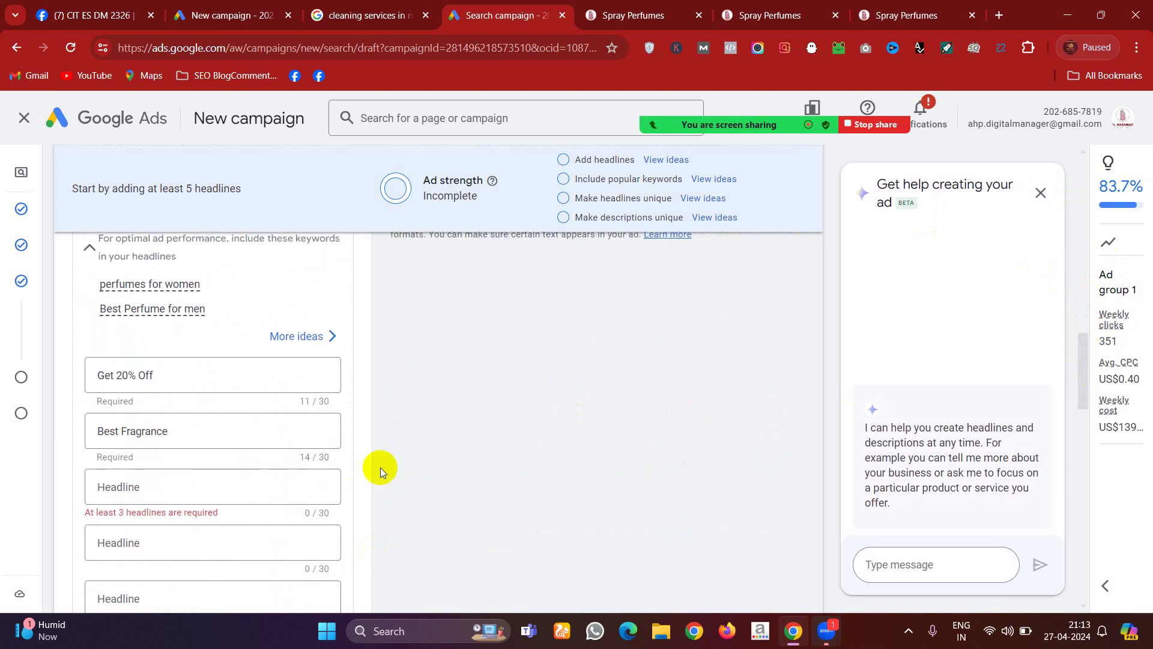
{"action": "left_click", "coordinate": [152, 488]}
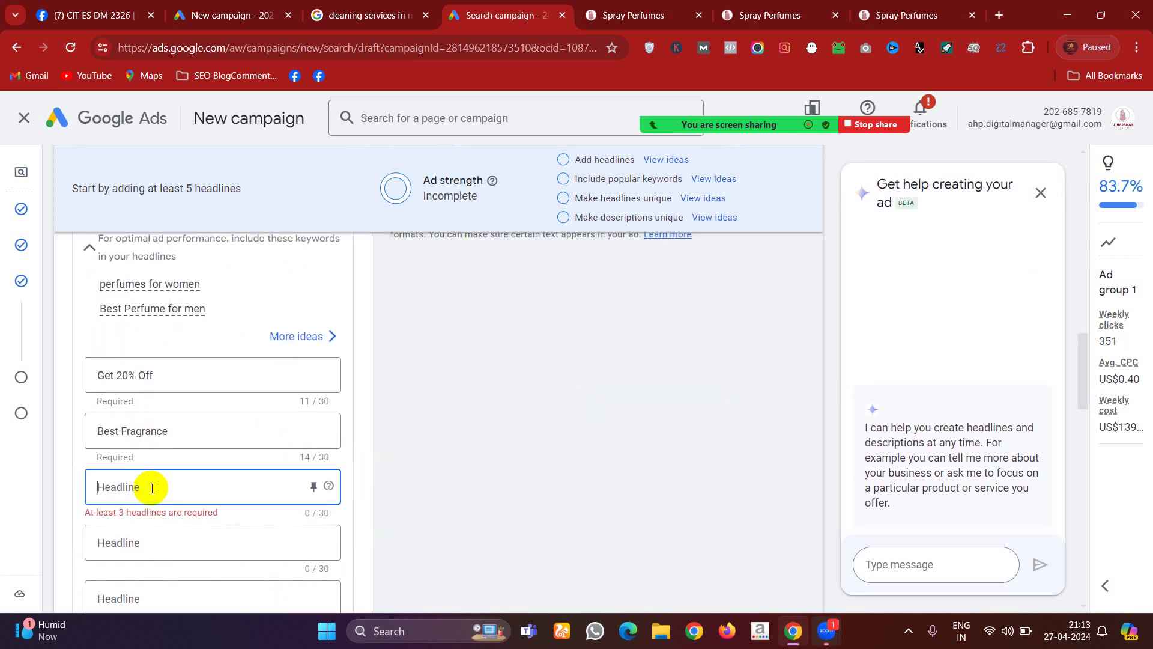
{"action": "type", "text": "Buy "}
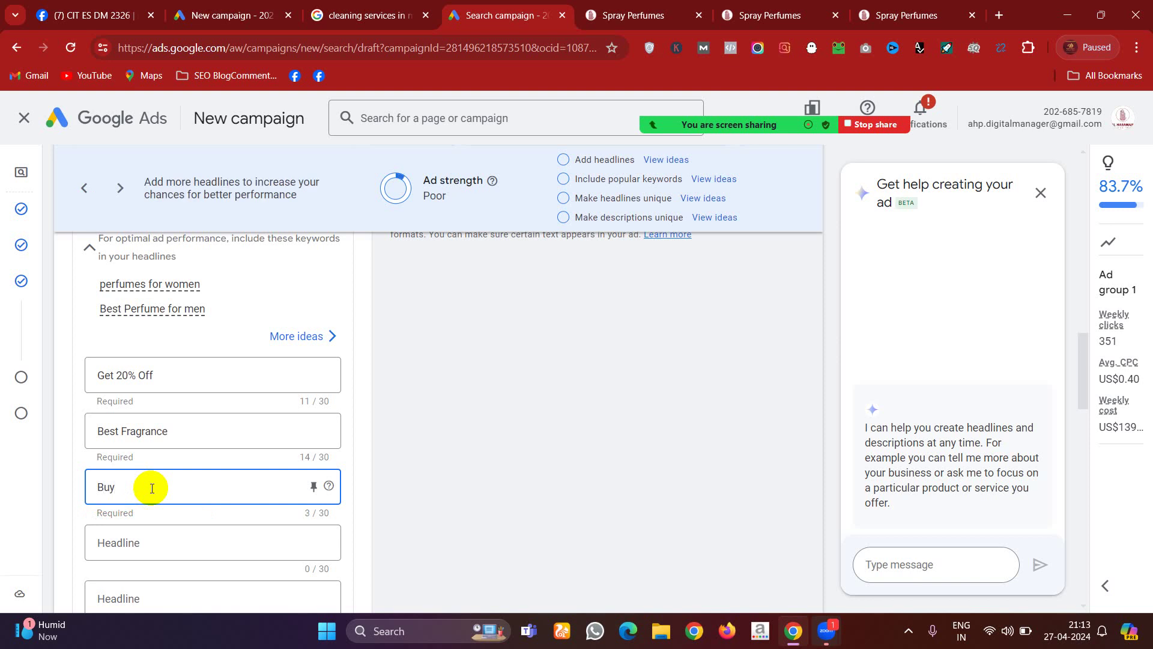
{"action": "type", "text": "Now"}
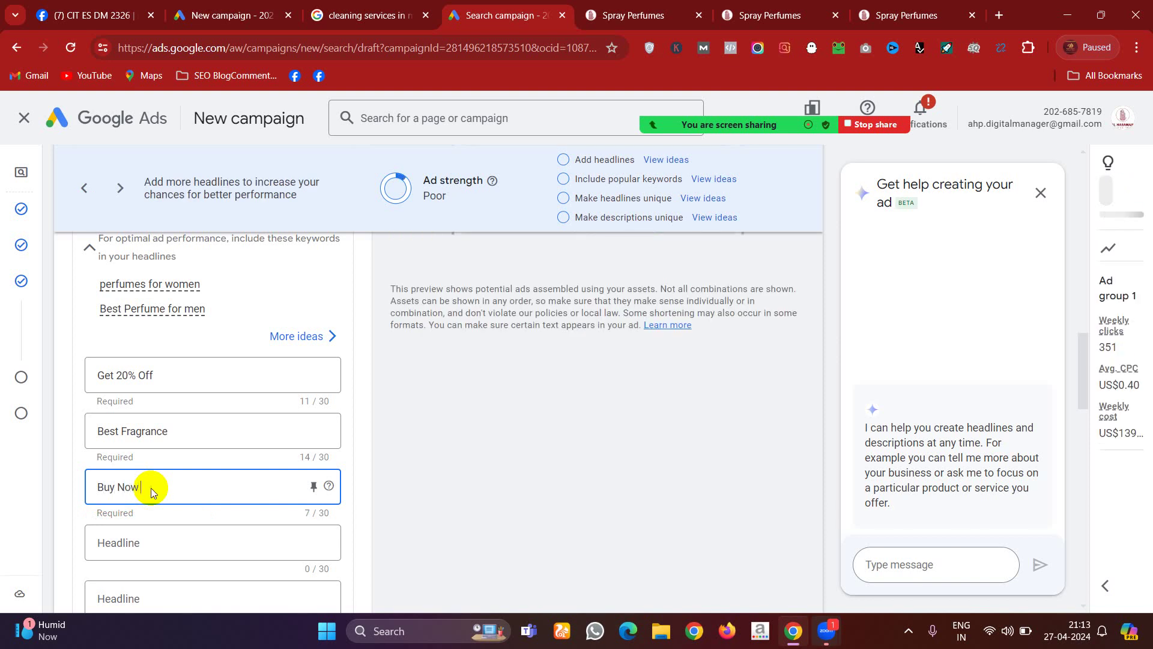
{"action": "type", "text": " and"}
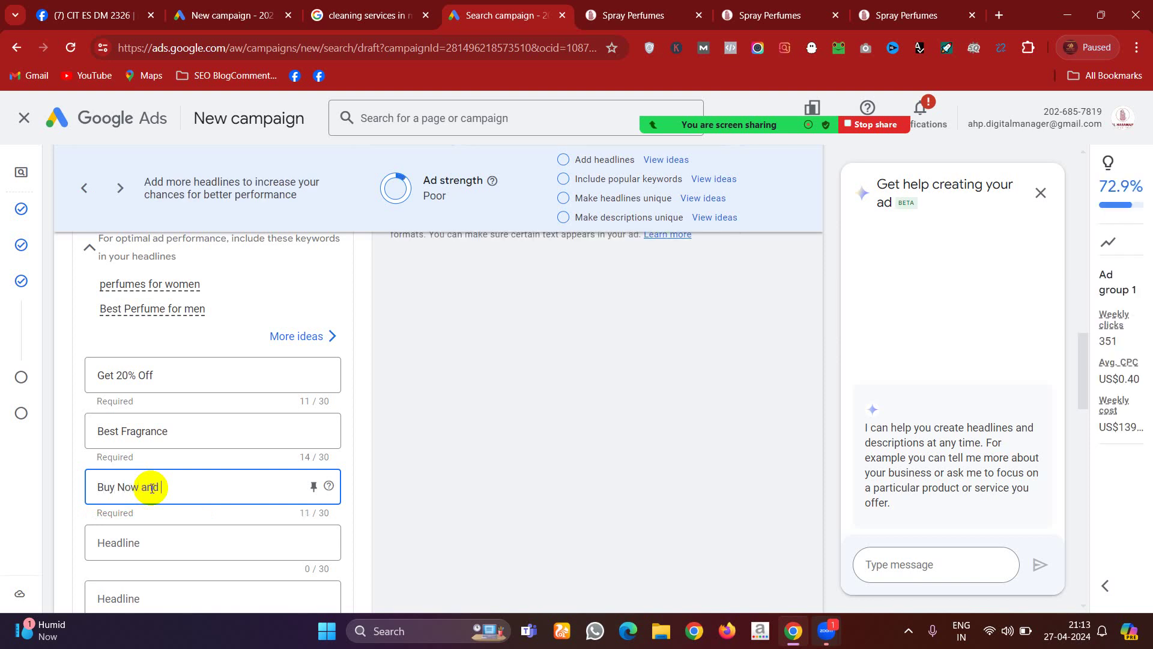
{"action": "type", "text": " Get"}
{"action": "left_click", "coordinate": [147, 487]}
{"action": "key", "text": "BackSpace"}
{"action": "type", "text": "A"}
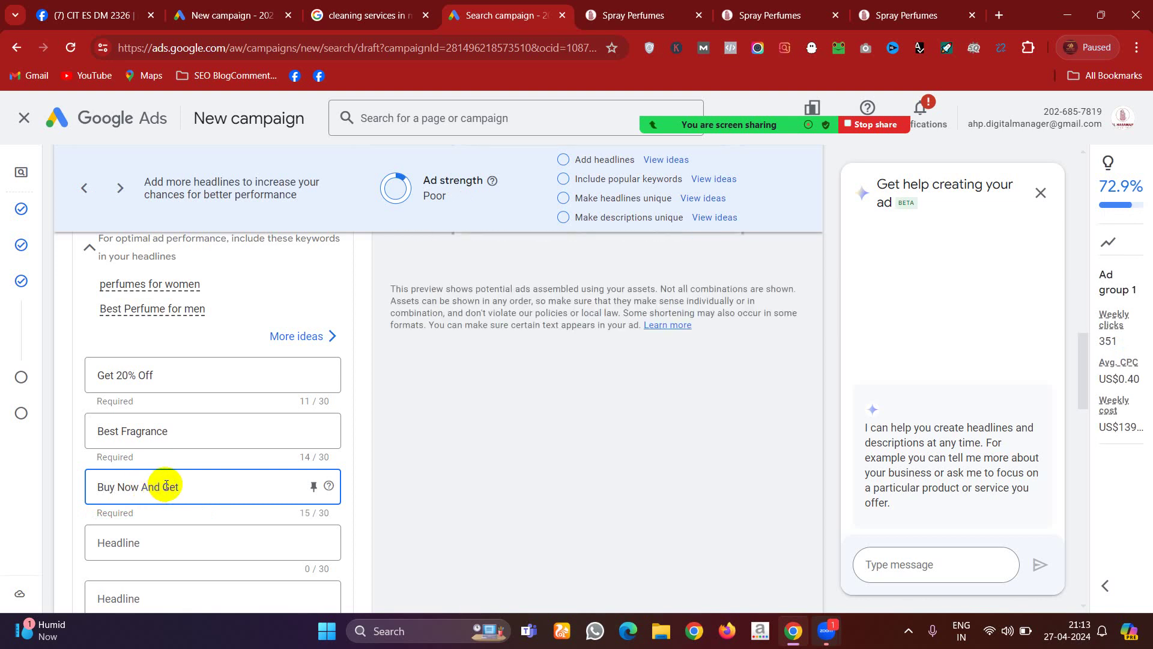
{"action": "left_click", "coordinate": [195, 482]}
{"action": "type", "text": "20"}
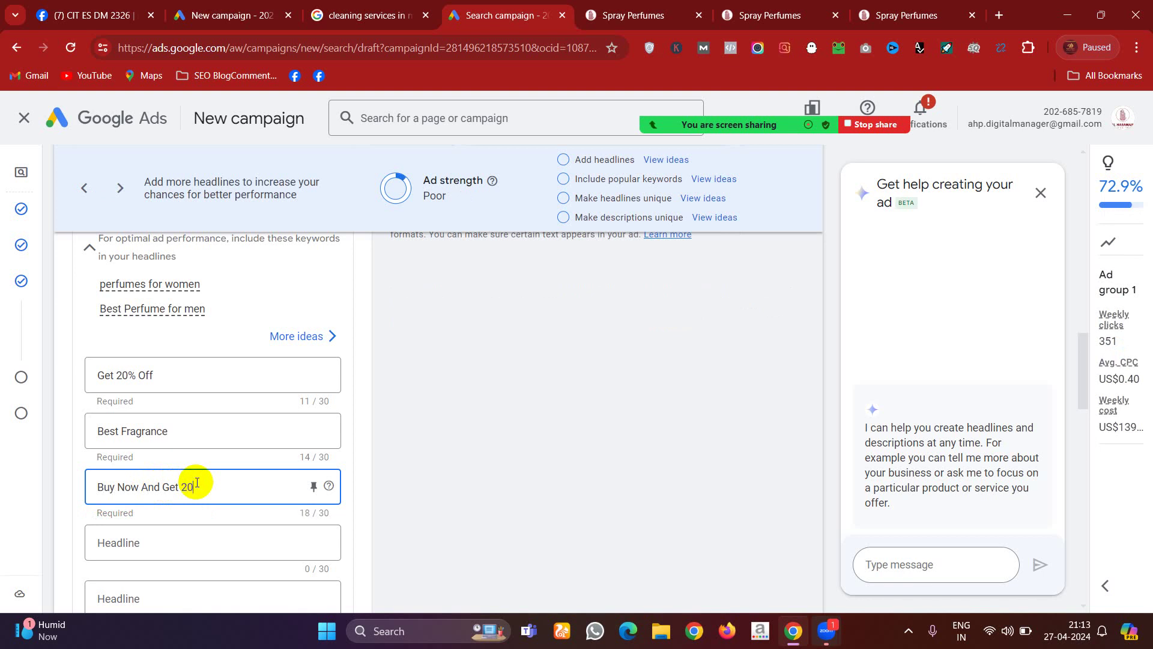
{"action": "type", "text": "% Off"}
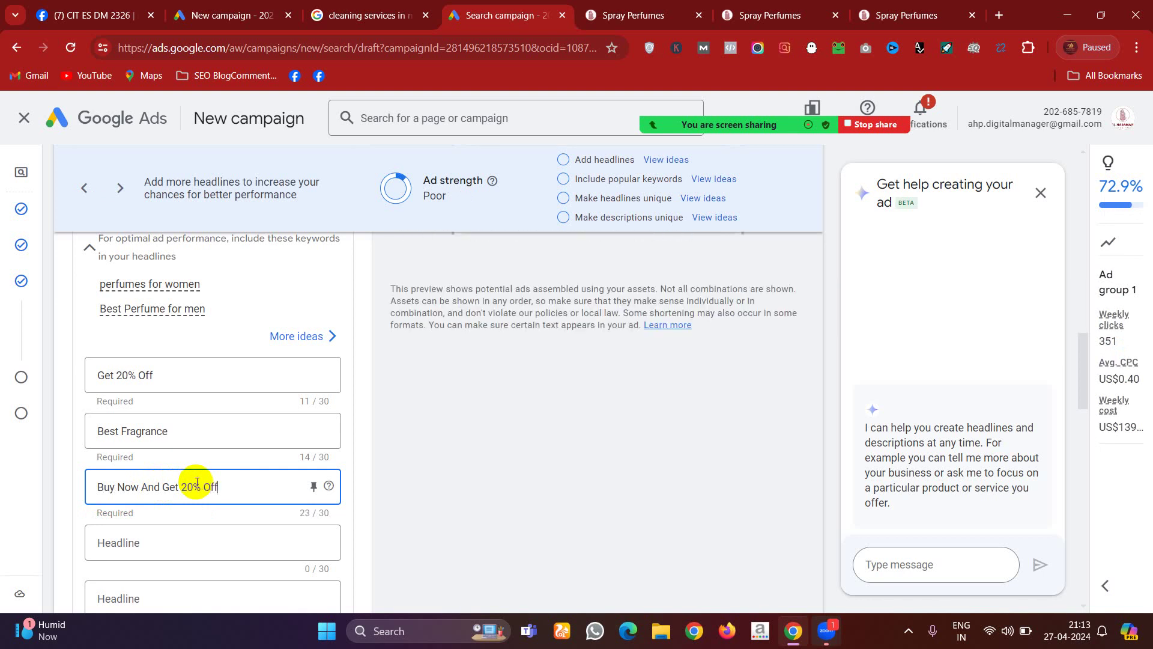
{"action": "type", "text": " With"}
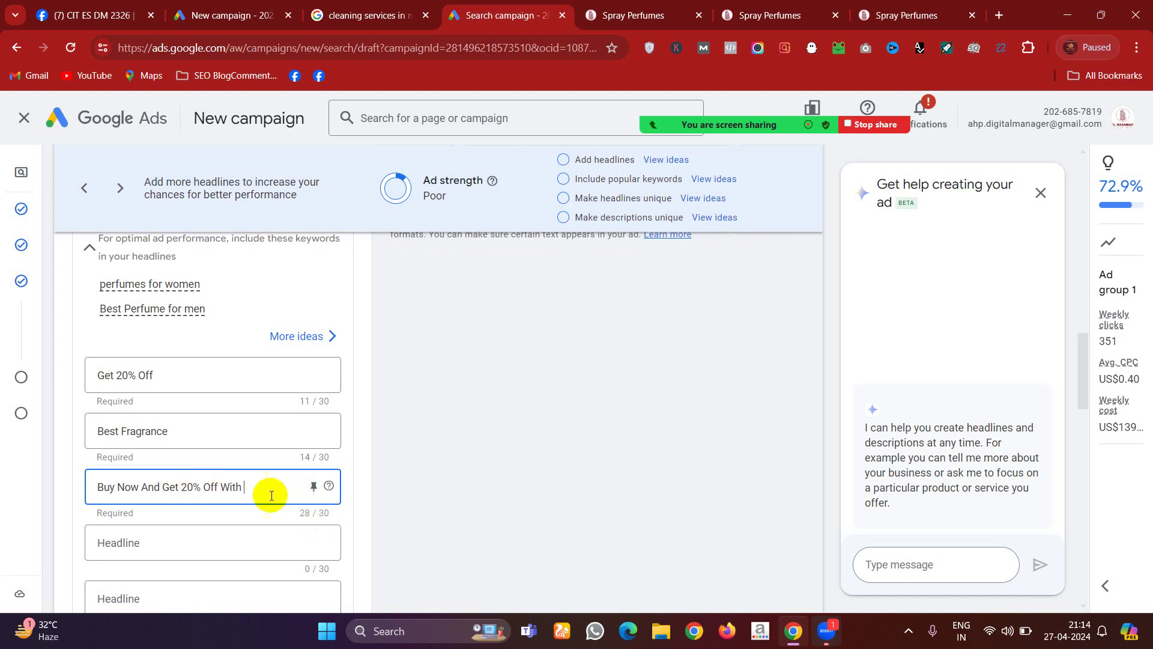
{"action": "left_click", "coordinate": [222, 486]}
{"action": "left_click_drag", "start_coordinate": [223, 485], "coordinate": [284, 490]}
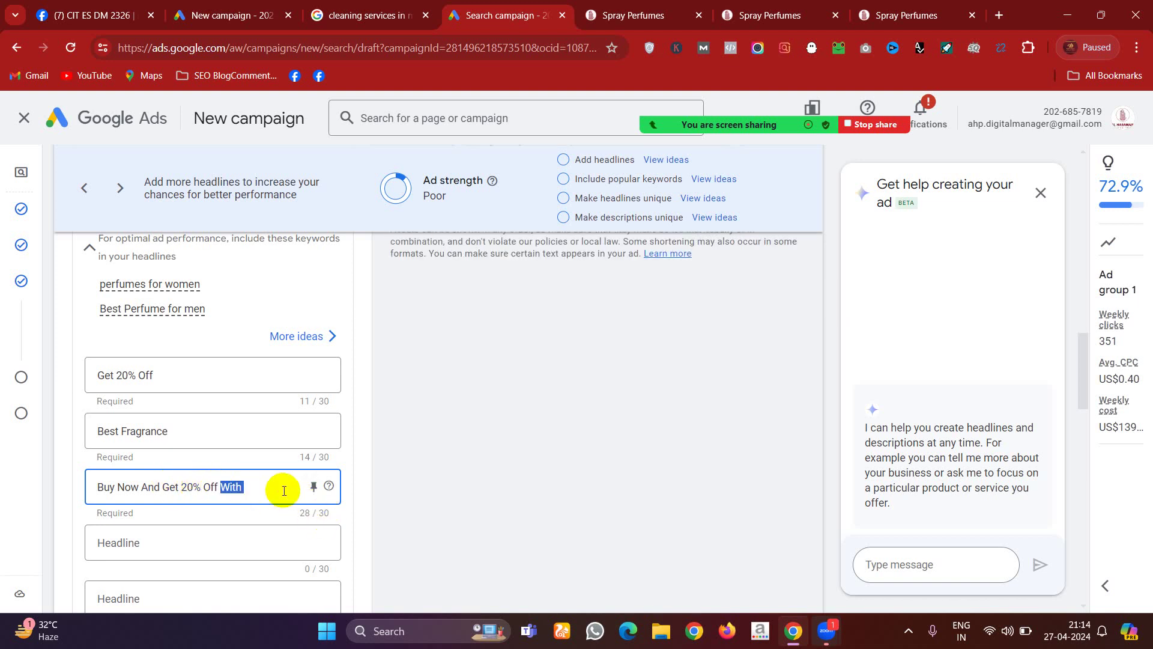
{"action": "key", "text": "BackSpace"}
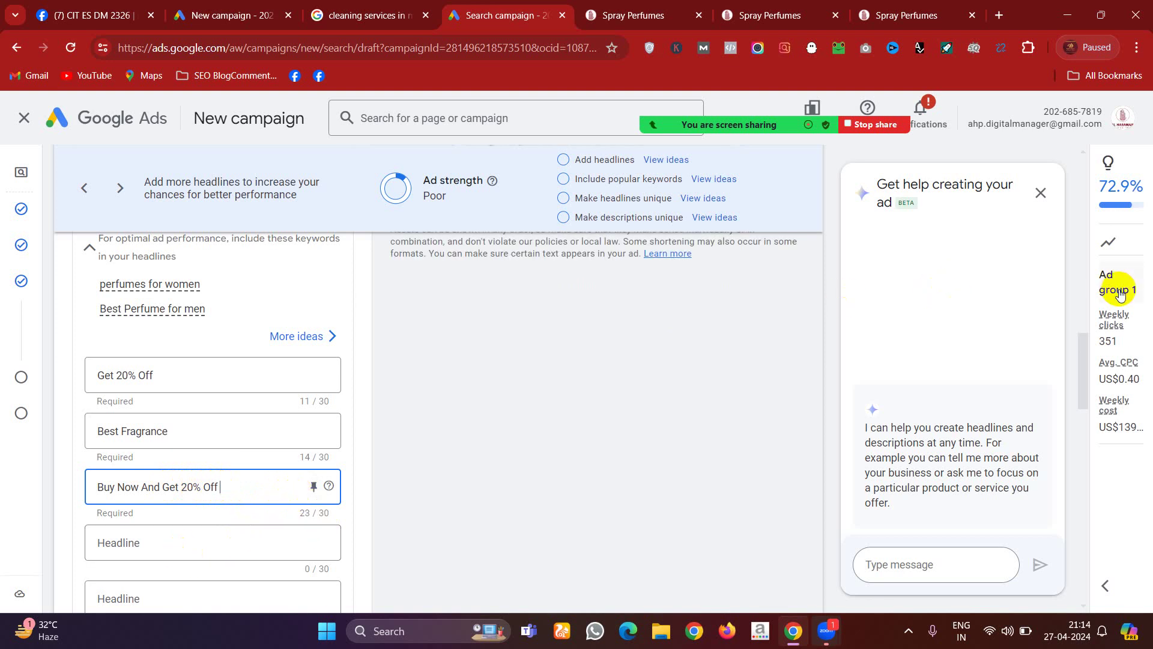
- Review the headlines in the ad preview, and examine the Sunlight Cleaning ad's description in the Google results as a reference for descriptions
{"action": "left_click_drag", "start_coordinate": [1082, 348], "coordinate": [1084, 291]}
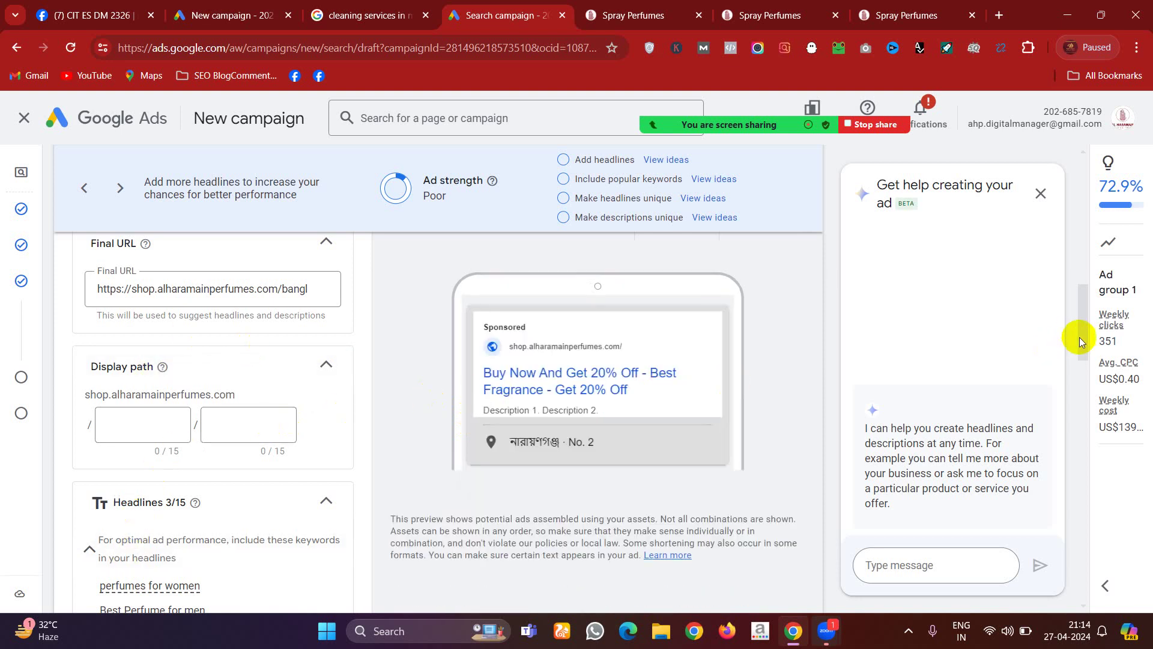
{"action": "left_click_drag", "start_coordinate": [1082, 337], "coordinate": [1090, 414]}
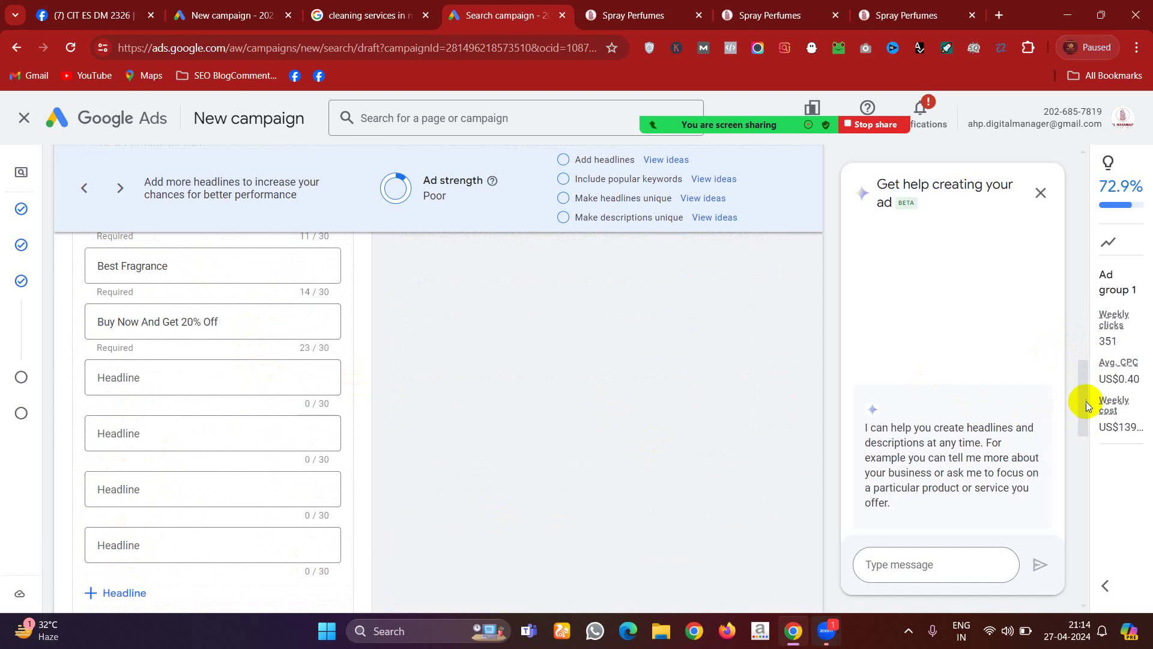
{"action": "left_click_drag", "start_coordinate": [1084, 394], "coordinate": [1084, 445]}
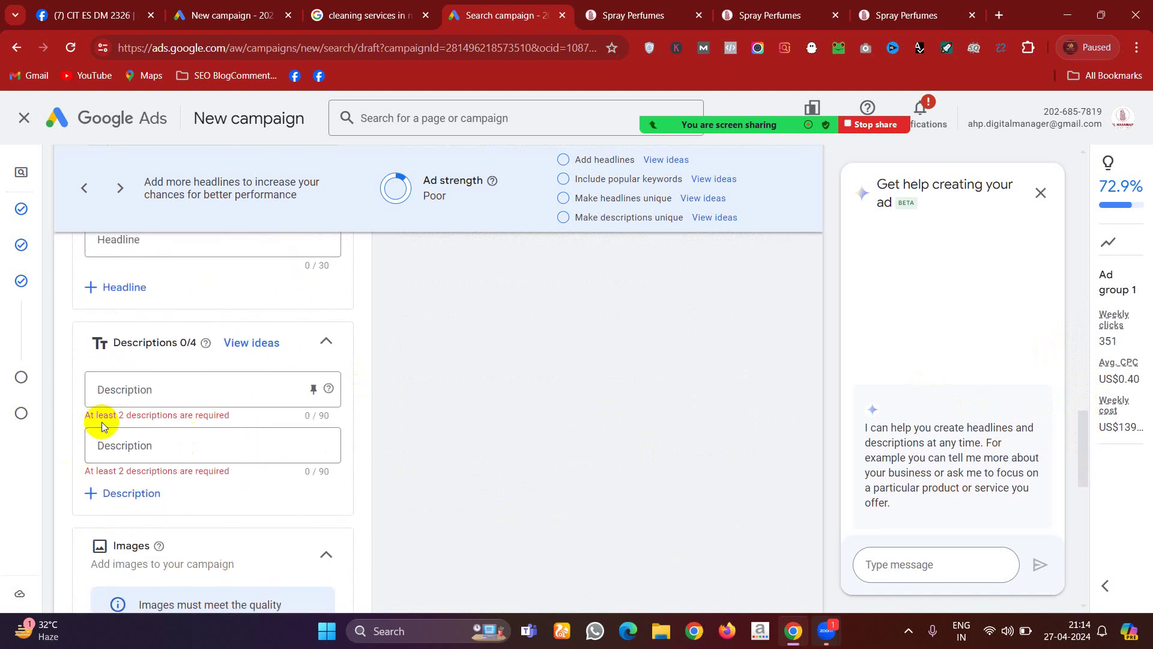
{"action": "left_click", "coordinate": [136, 389]}
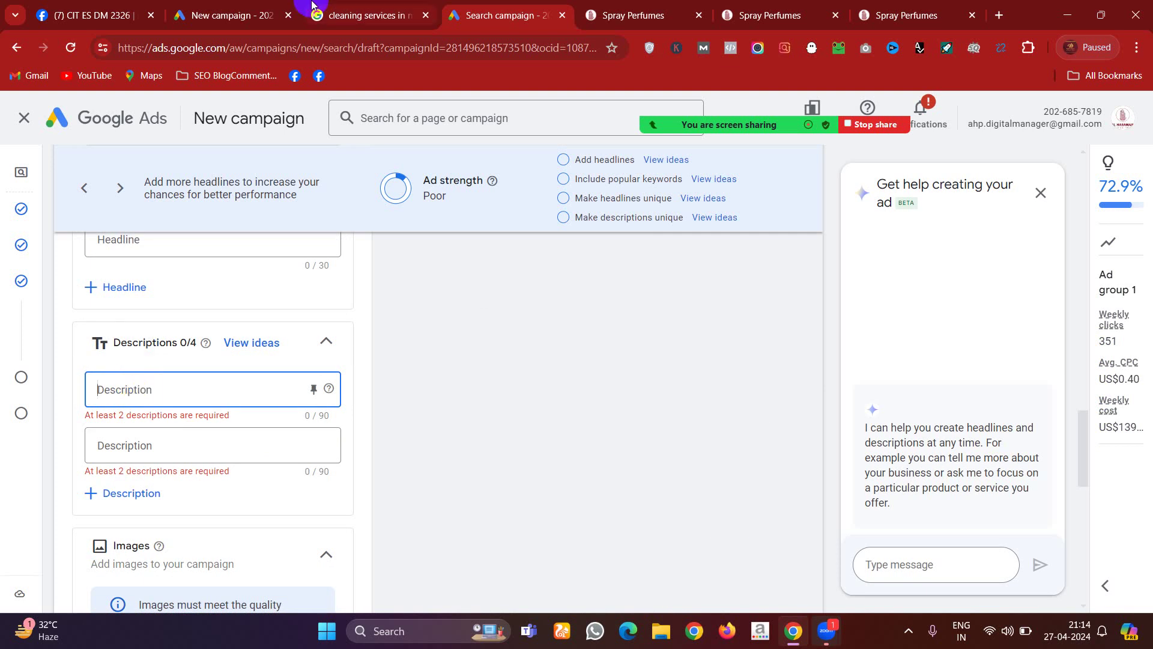
{"action": "left_click", "coordinate": [361, 13]}
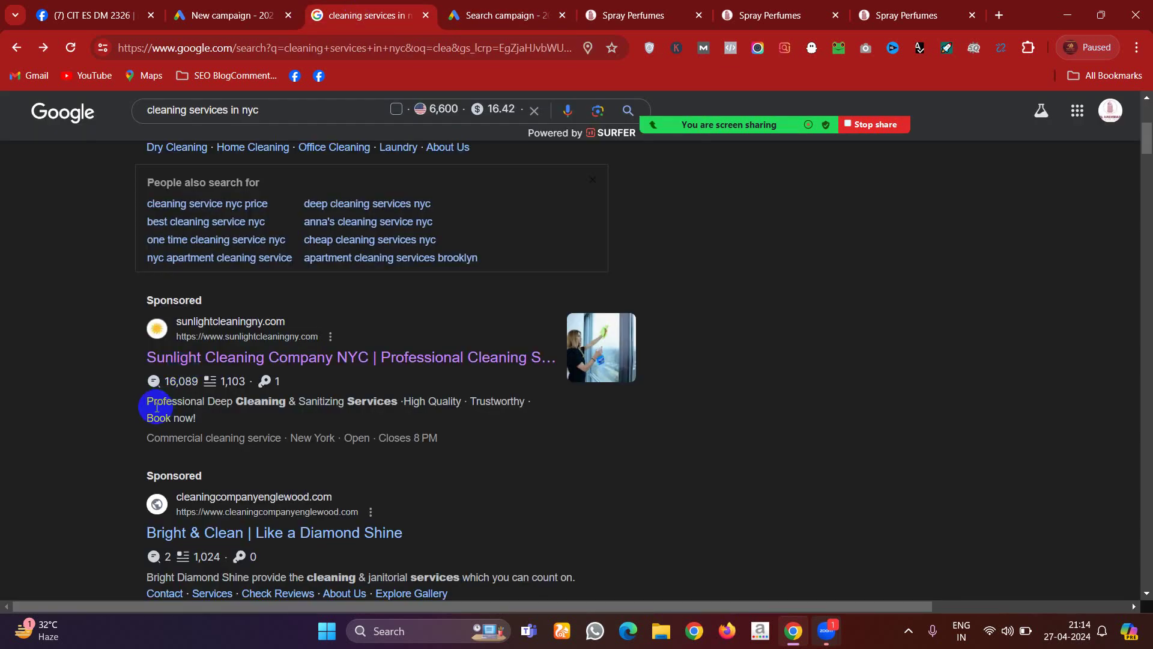
{"action": "left_click_drag", "start_coordinate": [147, 399], "coordinate": [204, 421]}
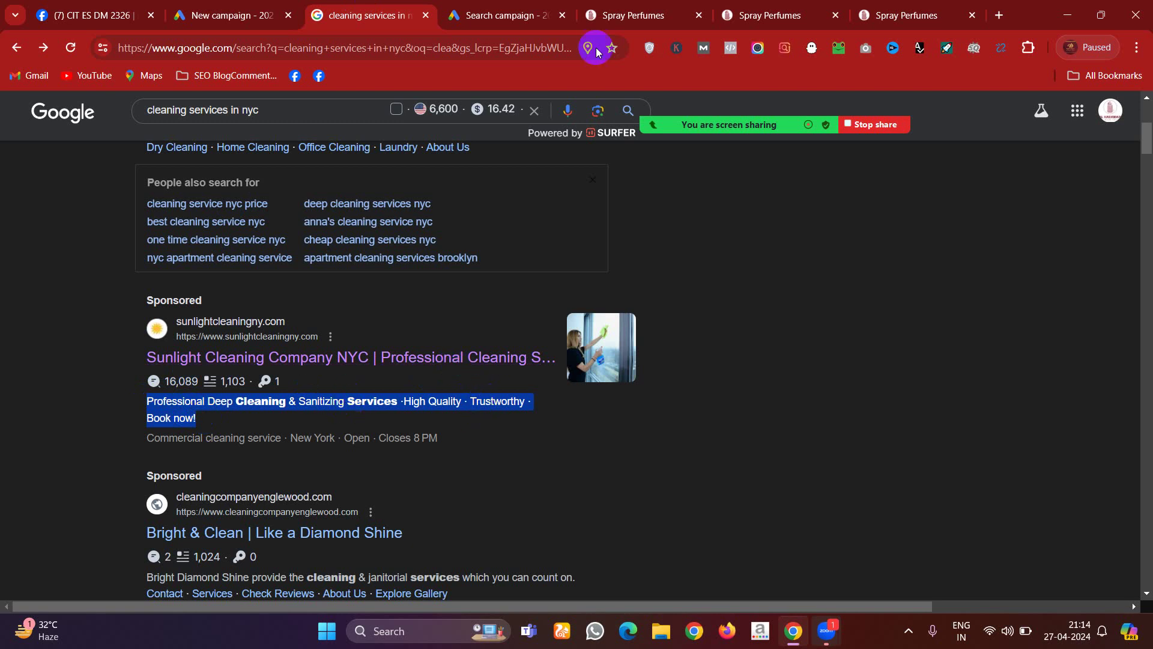
{"action": "left_click", "coordinate": [618, 8]}
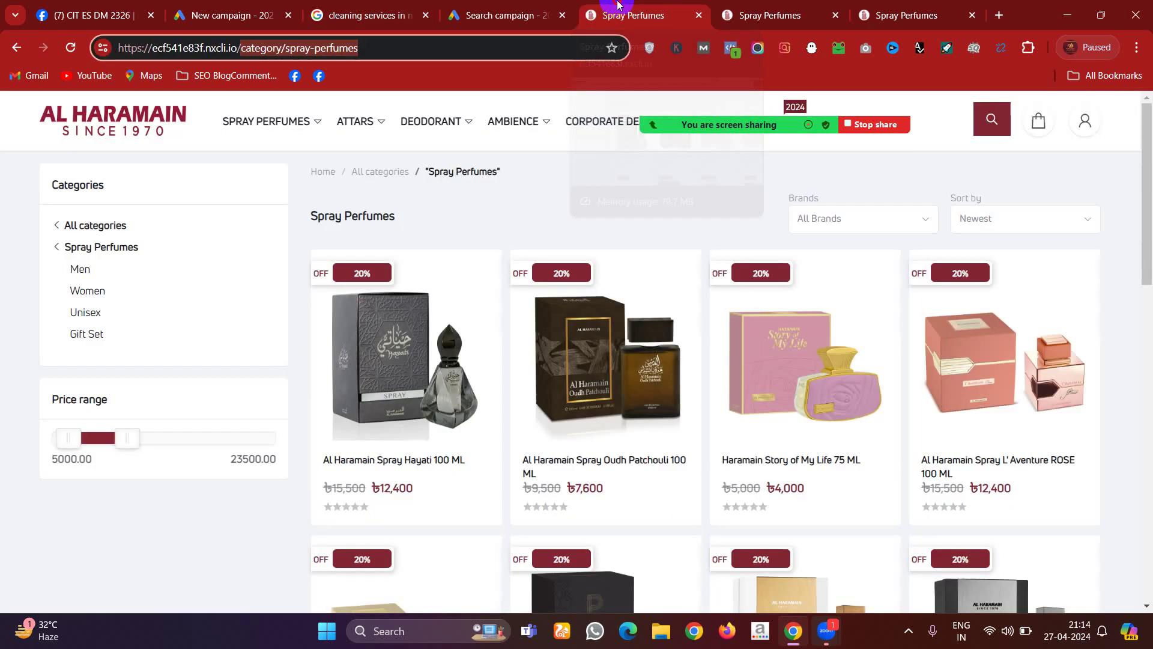
{"action": "left_click", "coordinate": [498, 15]}
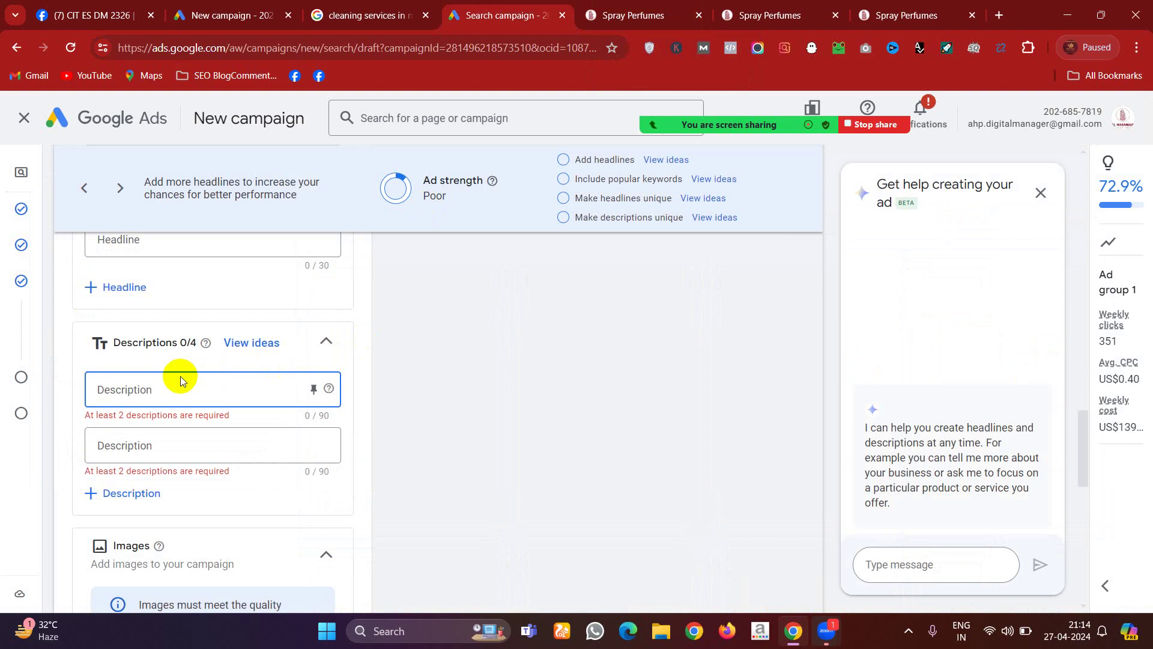
- Enter "Don't miss the opportunity buy now and get 20% Off" as the ad's first description, correcting the spelling of "opportunity"
{"action": "type", "text": "G"}
{"action": "key", "text": "BackSpace"}
{"action": "type", "text": "Don't "}
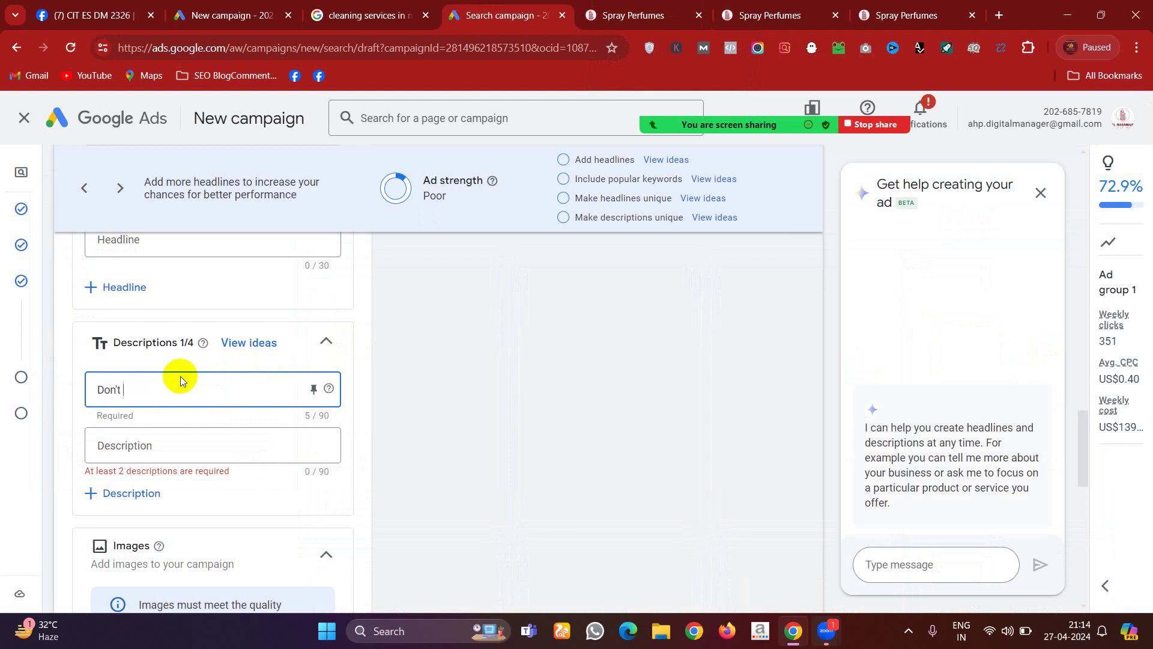
{"action": "type", "text": "Miss"}
{"action": "key", "text": "BackSpace"}
{"action": "key", "text": "BackSpace"}
{"action": "key", "text": "BackSpace"}
{"action": "key", "text": "BackSpace"}
{"action": "key", "text": "BackSpace"}
{"action": "type", "text": "miss"}
{"action": "type", "text": "urtunity"}
{"action": "double_click", "coordinate": [191, 394]}
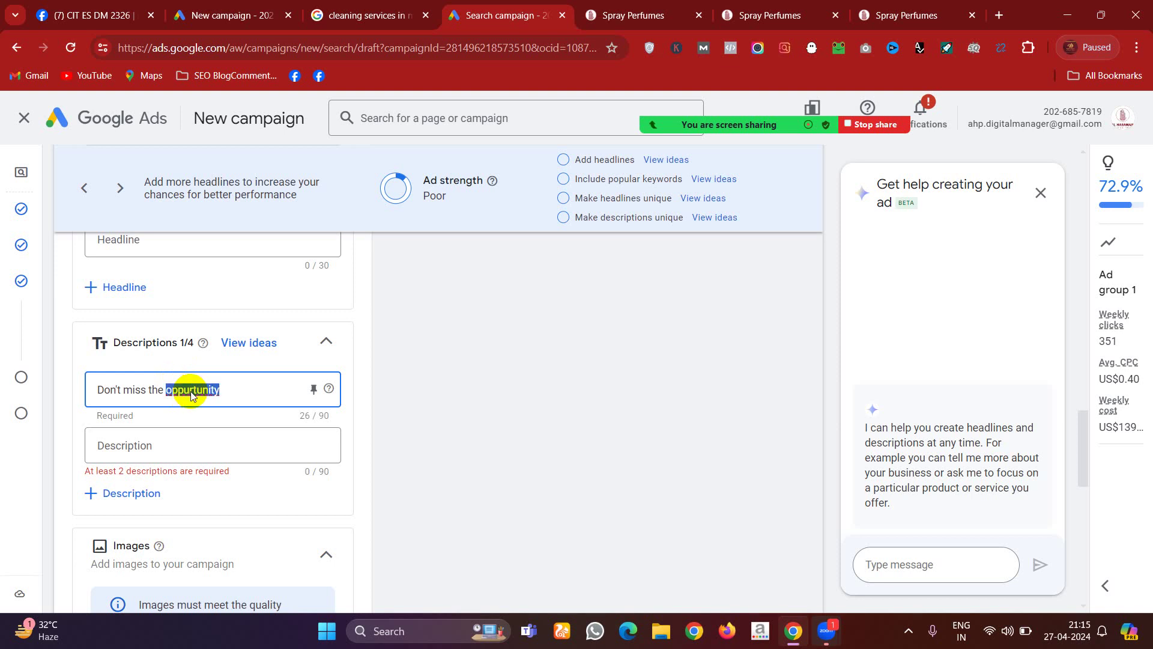
{"action": "right_click", "coordinate": [191, 394]}
{"action": "left_click", "coordinate": [267, 54]}
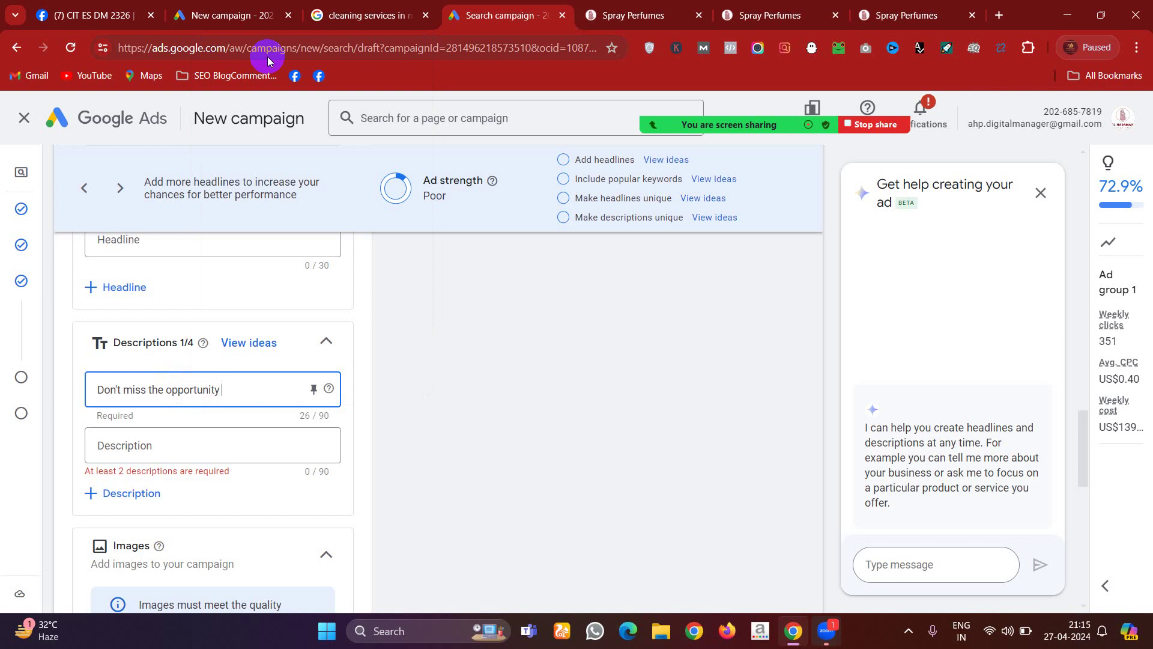
{"action": "type", "text": "y now and get 20% Off"}
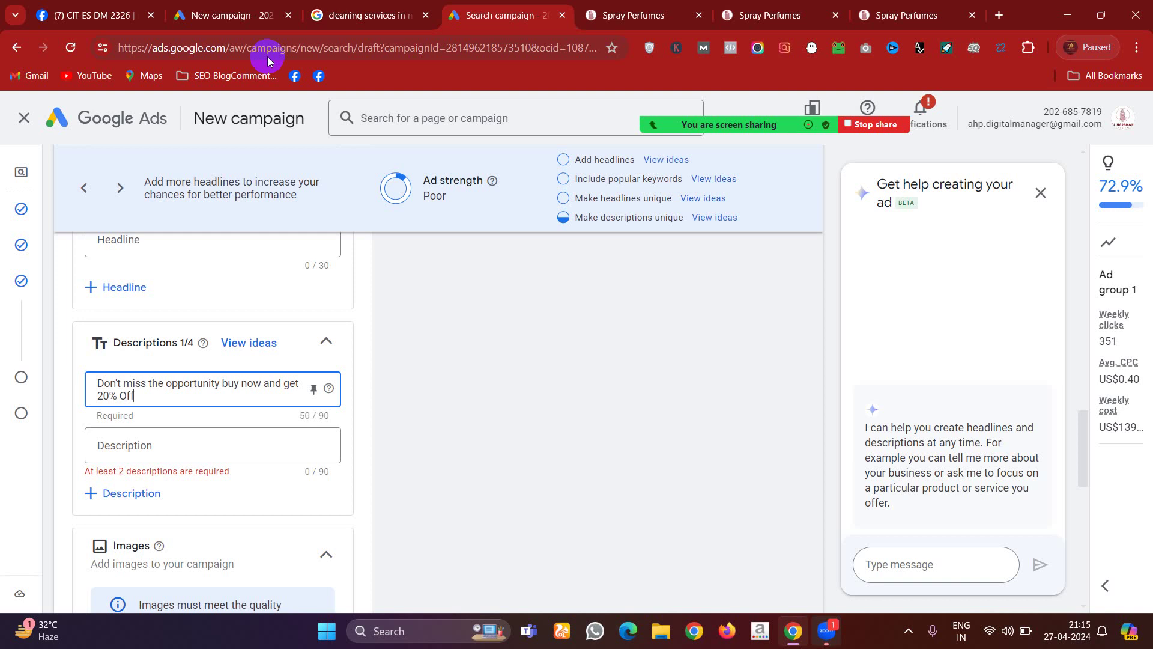
- Enter "With Fast Delivery" as the ad's second description, and check it in the ad preview
{"action": "left_click", "coordinate": [133, 443]}
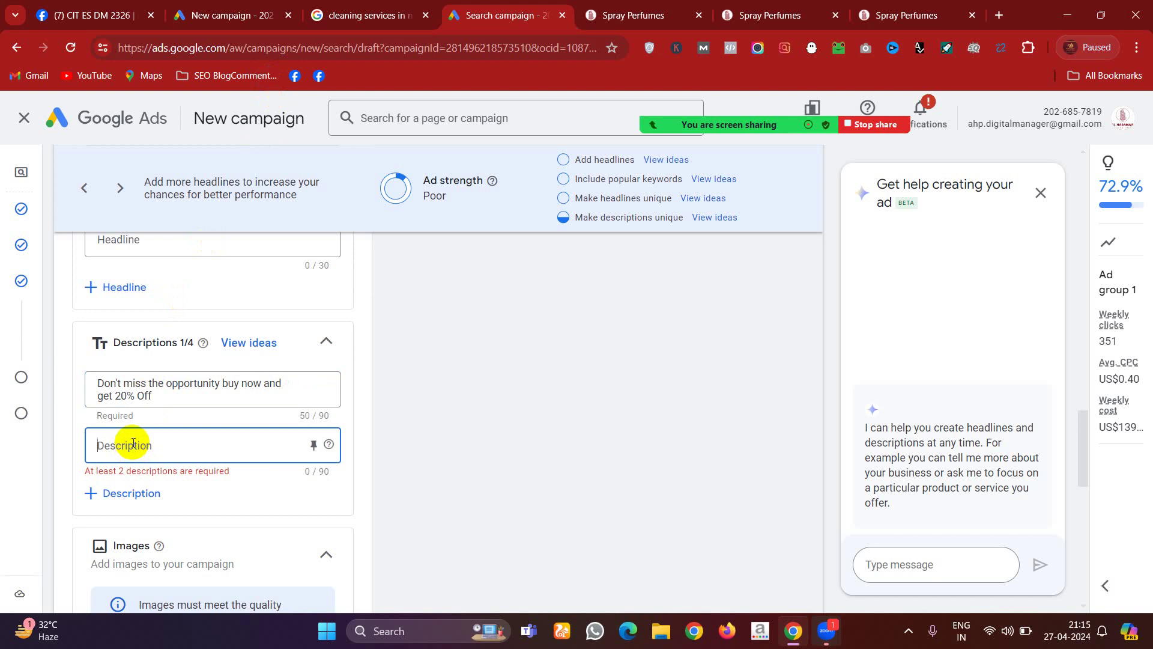
{"action": "type", "text": "With"}
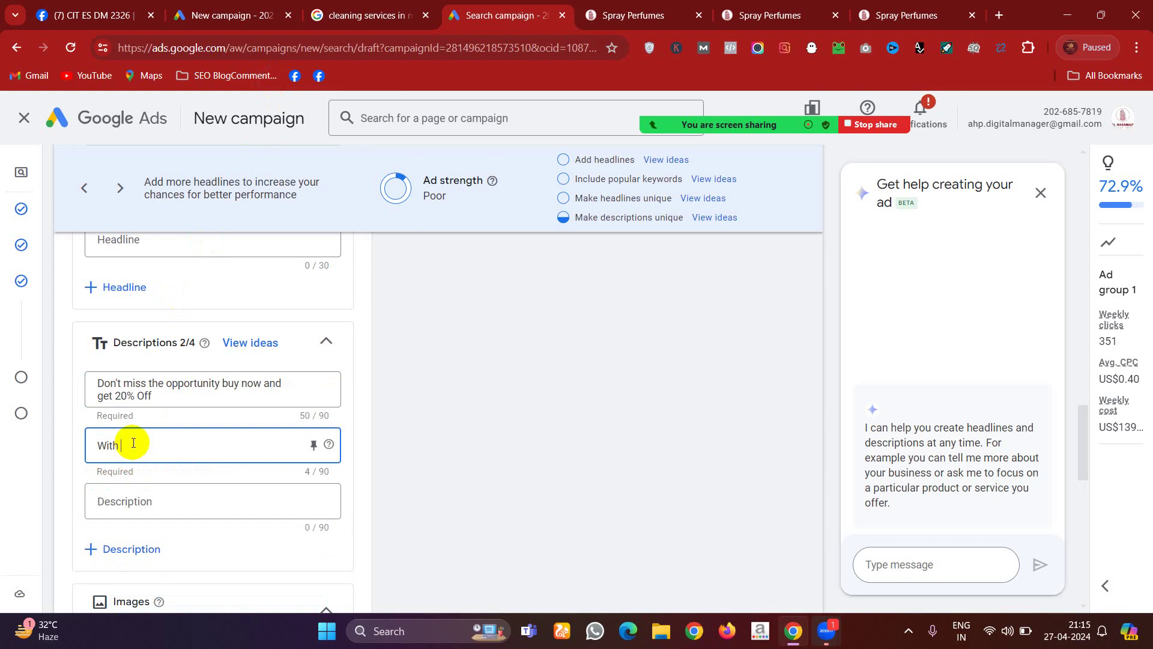
{"action": "type", "text": "Fast Delivery"}
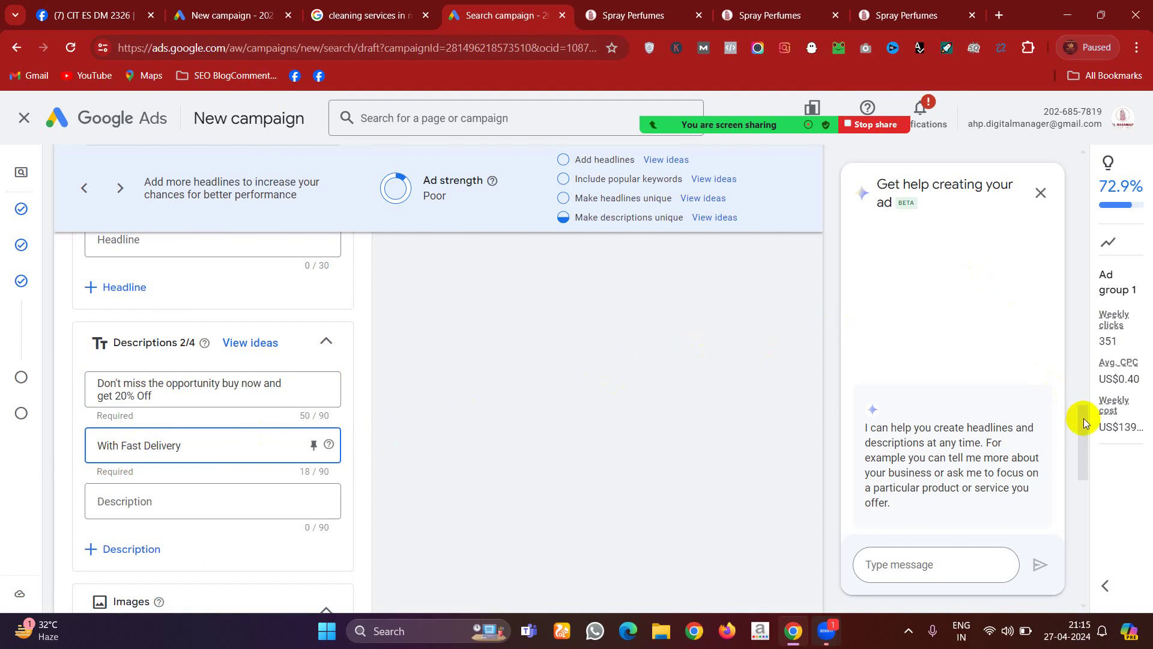
{"action": "left_click_drag", "start_coordinate": [1083, 420], "coordinate": [1083, 287]}
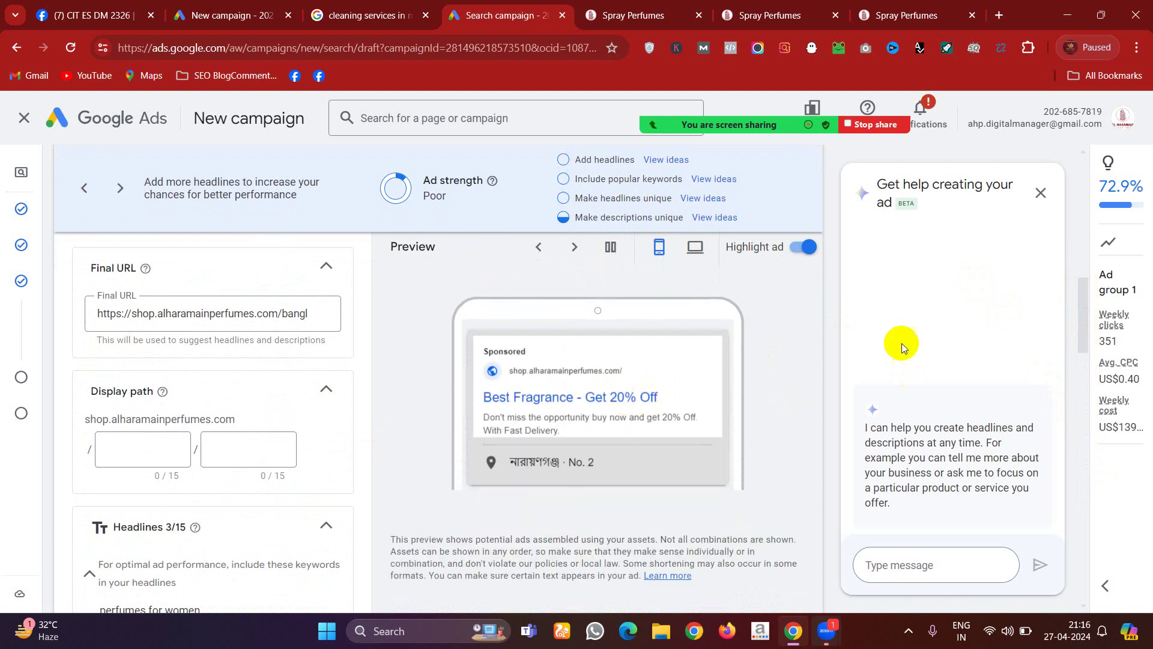
- Collapse the ad's Images section without adding images, and check the descriptions in the ad preview
{"action": "left_click_drag", "start_coordinate": [1082, 318], "coordinate": [1108, 487]}
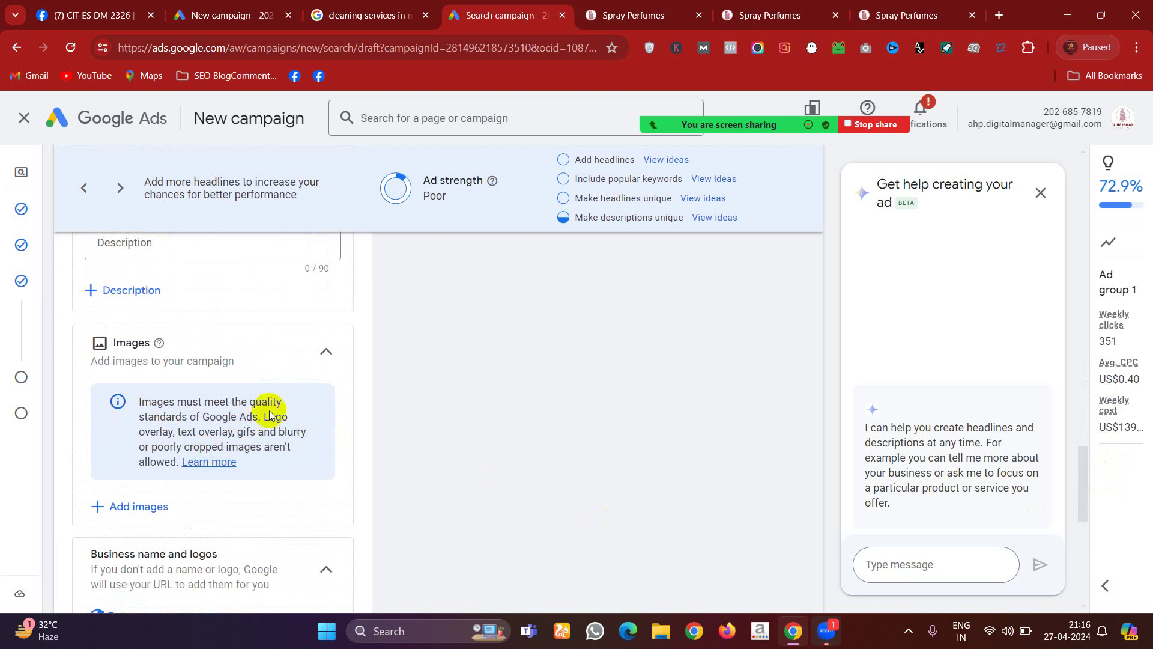
{"action": "left_click", "coordinate": [311, 359]}
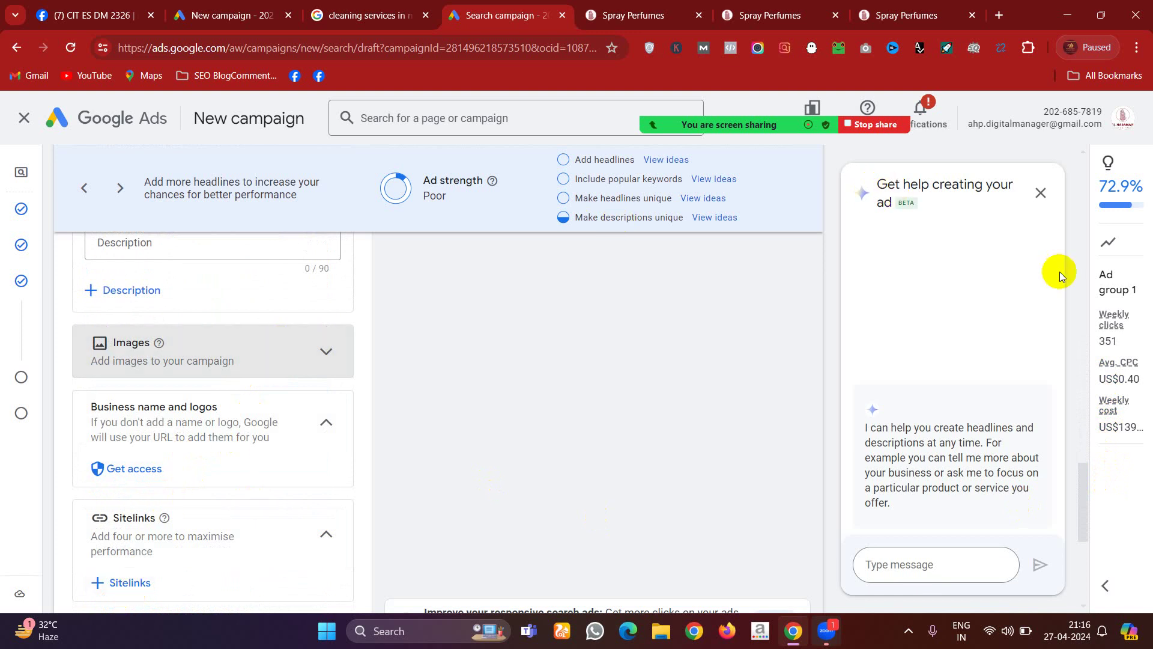
{"action": "left_click_drag", "start_coordinate": [1083, 475], "coordinate": [1108, 304]}
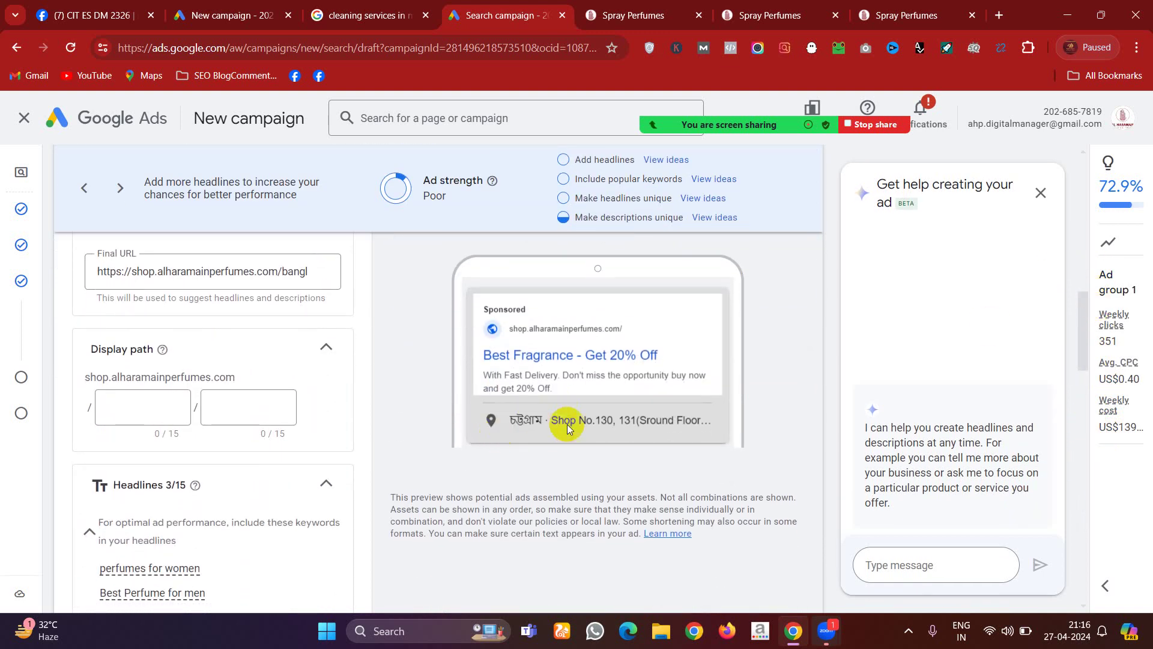
- Examine the sponsored cleaning ads in the Google results as a reference, and return to the Search campaign draft
{"action": "left_click", "coordinate": [367, 15]}
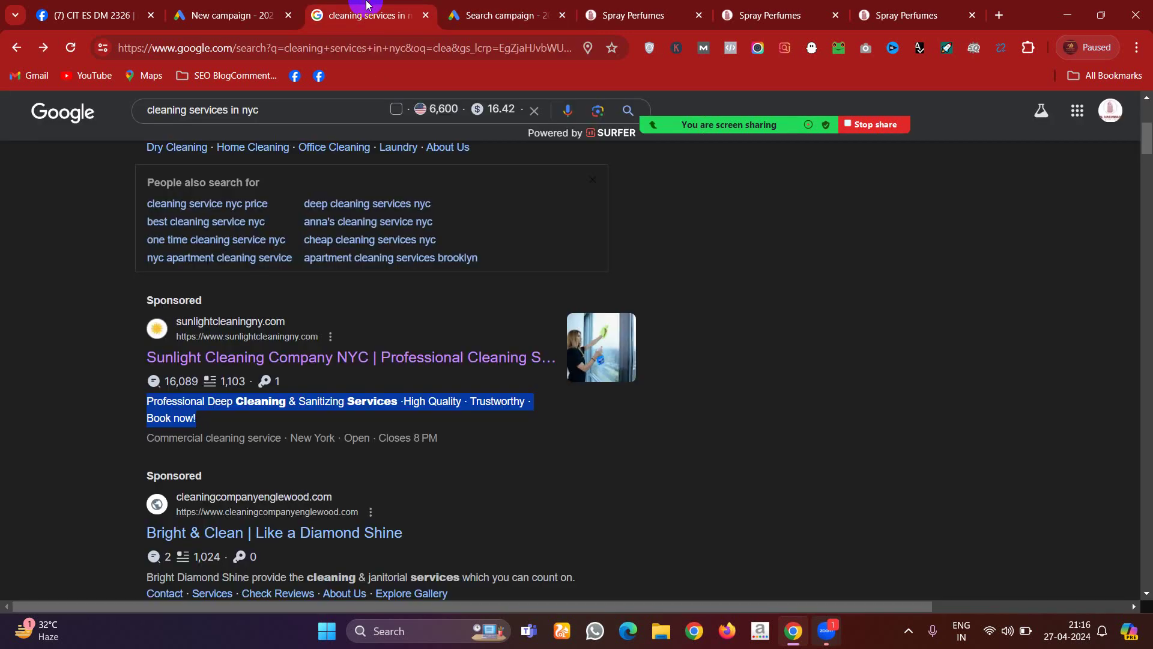
{"action": "left_click", "coordinate": [230, 312]}
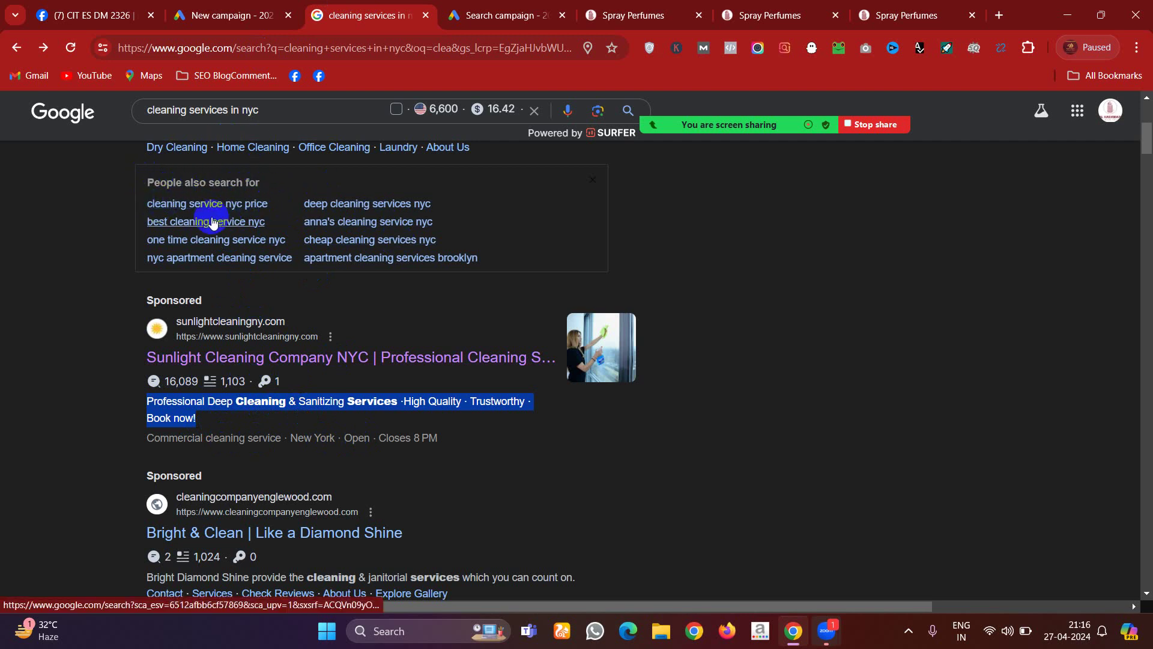
{"action": "left_click", "coordinate": [523, 13]}
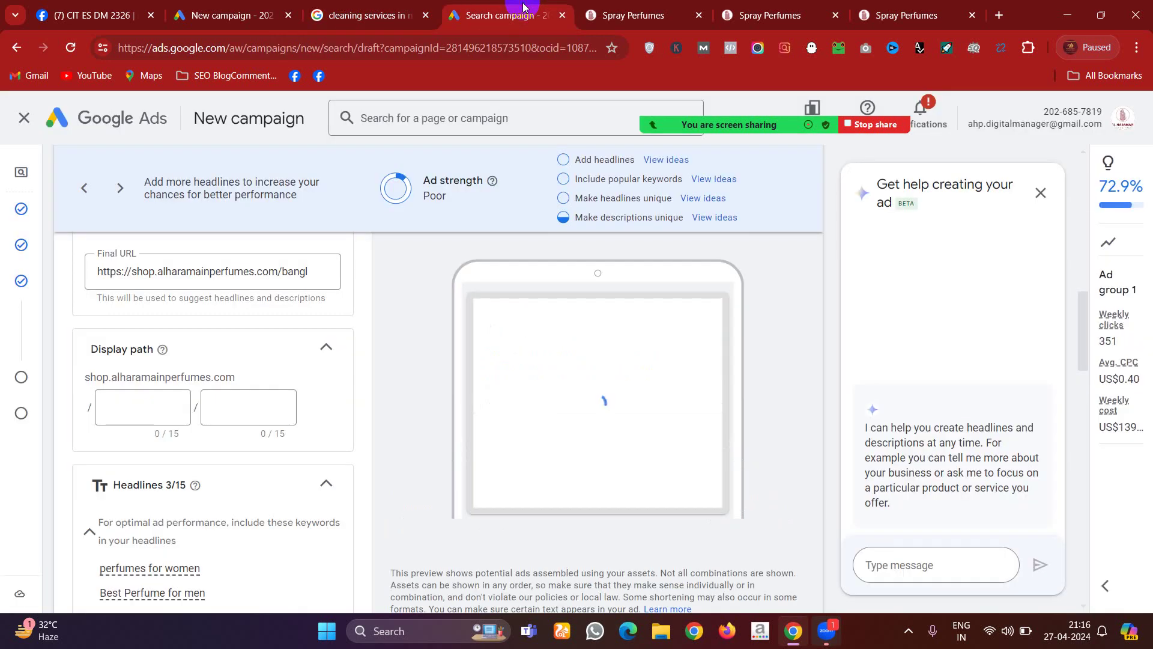
{"action": "left_click", "coordinate": [630, 13]}
{"action": "left_click", "coordinate": [507, 15]}
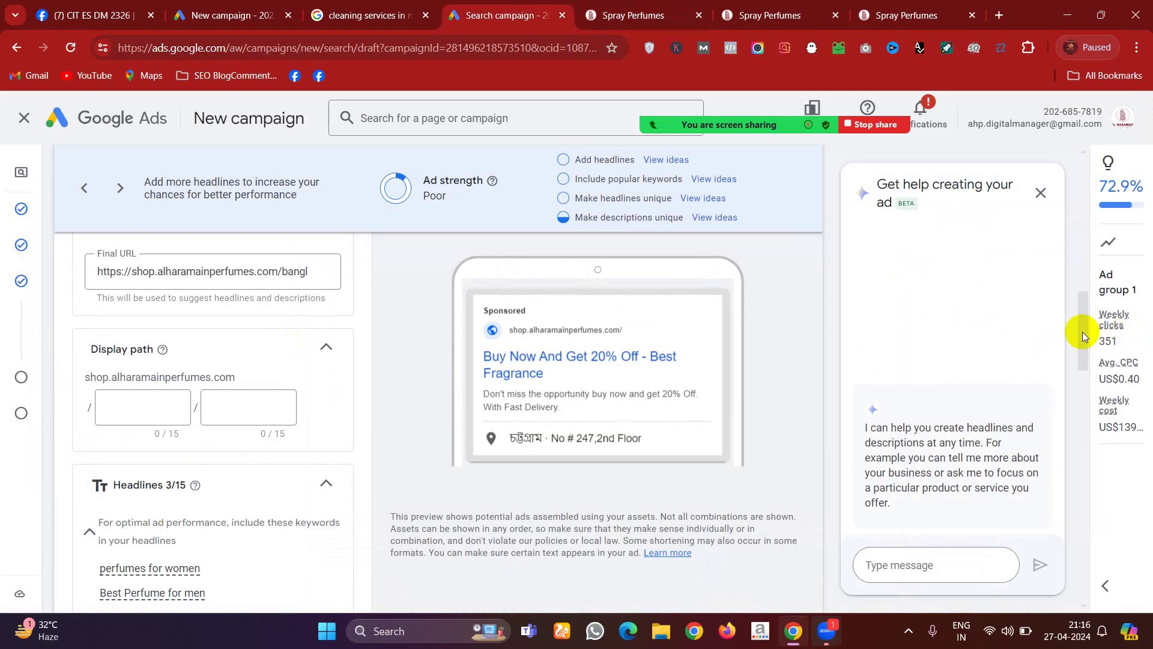
- Start creating a new sitelink for the campaign, with "New Arrivals" as the first sitelink's text
{"action": "left_click_drag", "start_coordinate": [1085, 336], "coordinate": [1096, 516]}
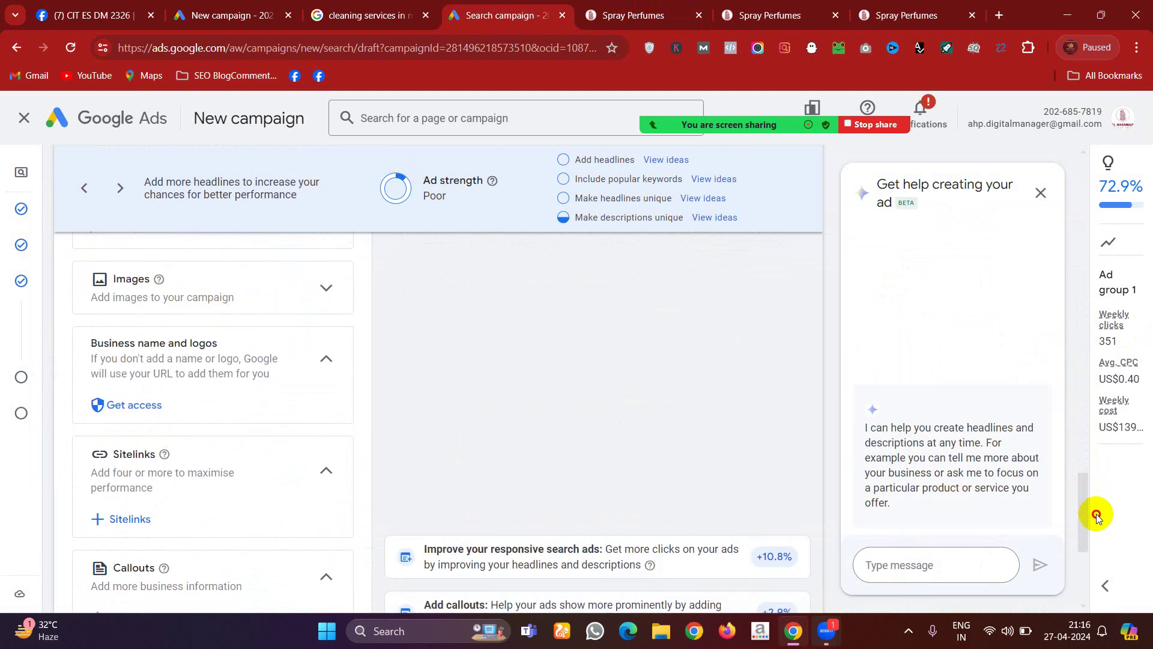
{"action": "left_click", "coordinate": [137, 518]}
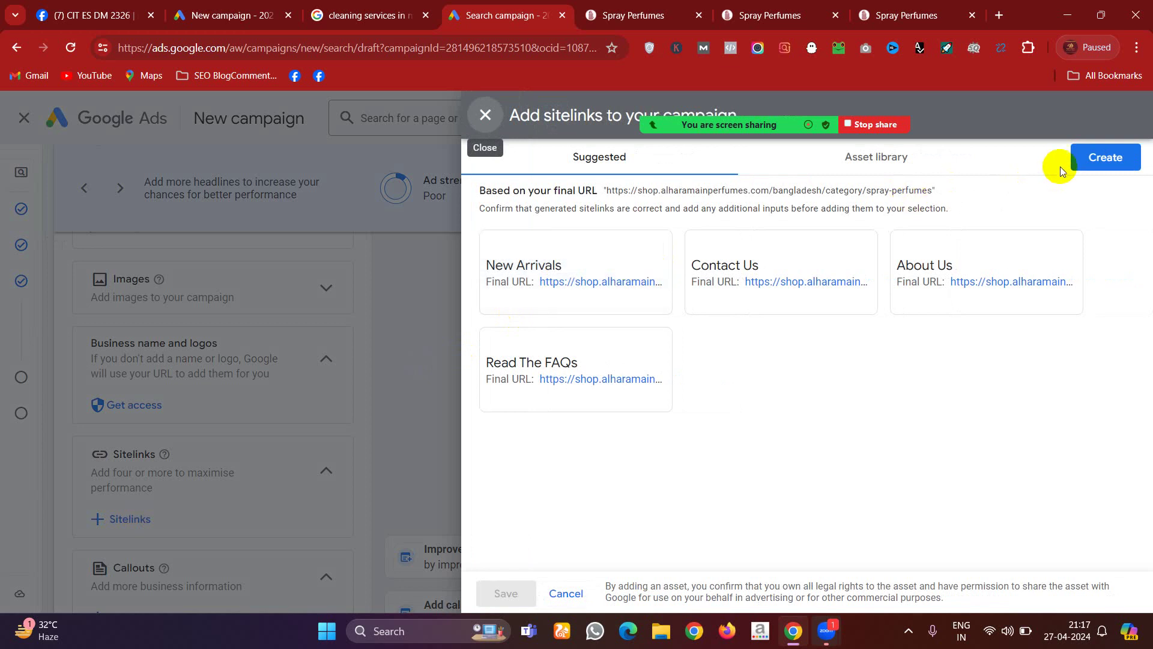
{"action": "left_click", "coordinate": [1104, 157]}
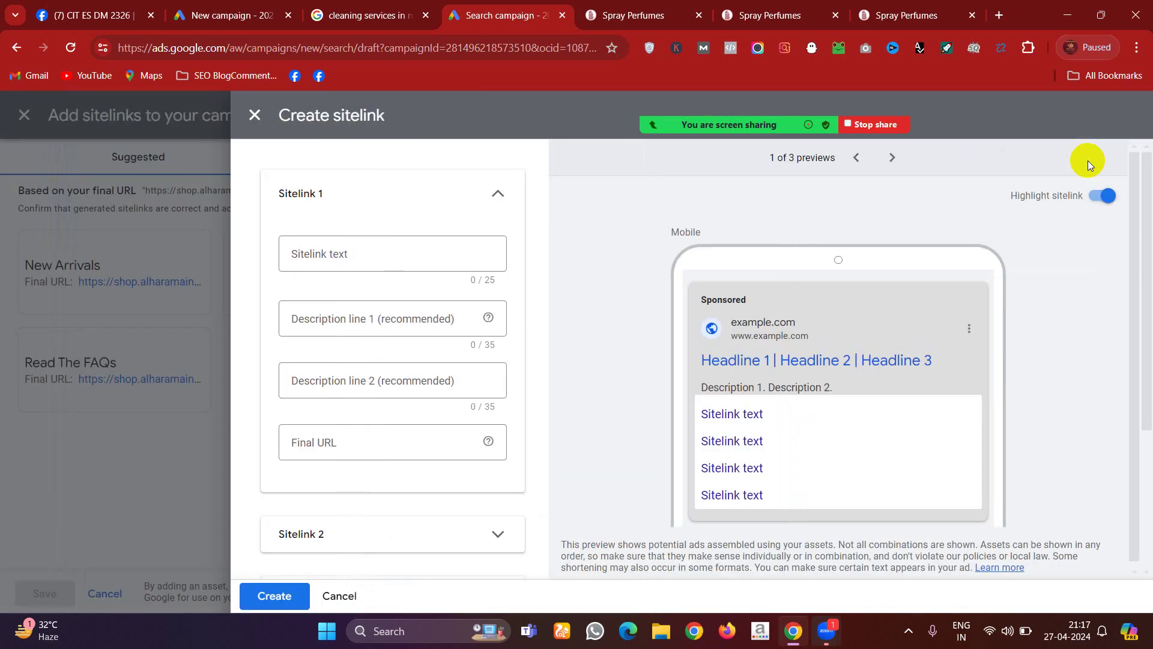
{"action": "left_click", "coordinate": [348, 252]}
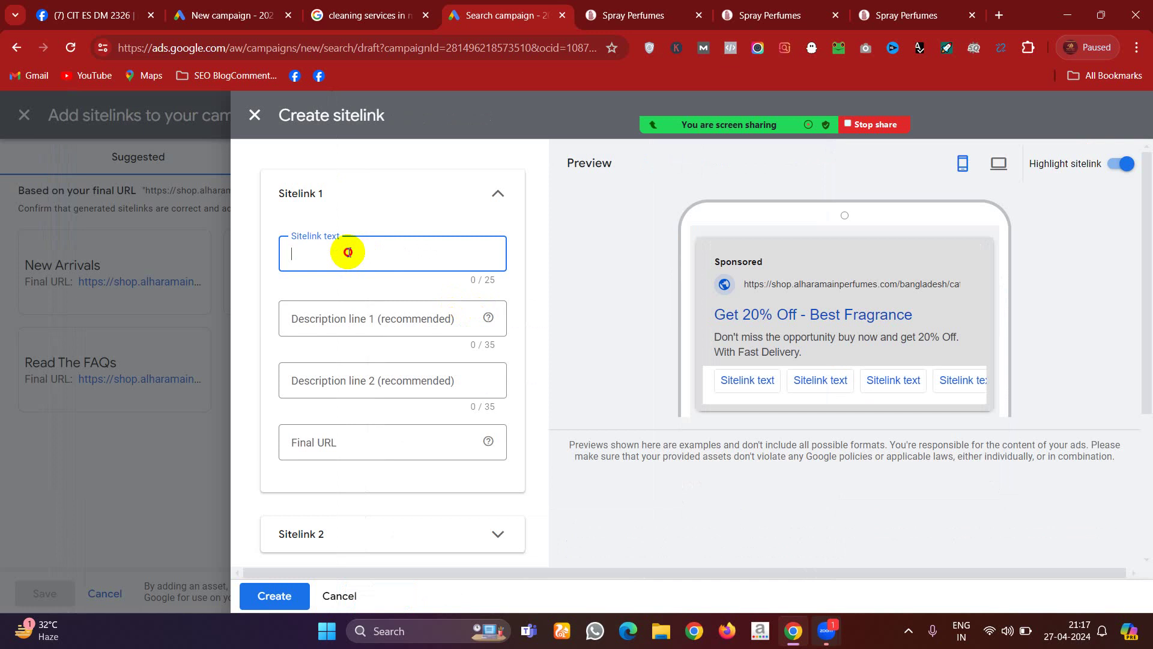
{"action": "type", "text": "New A"}
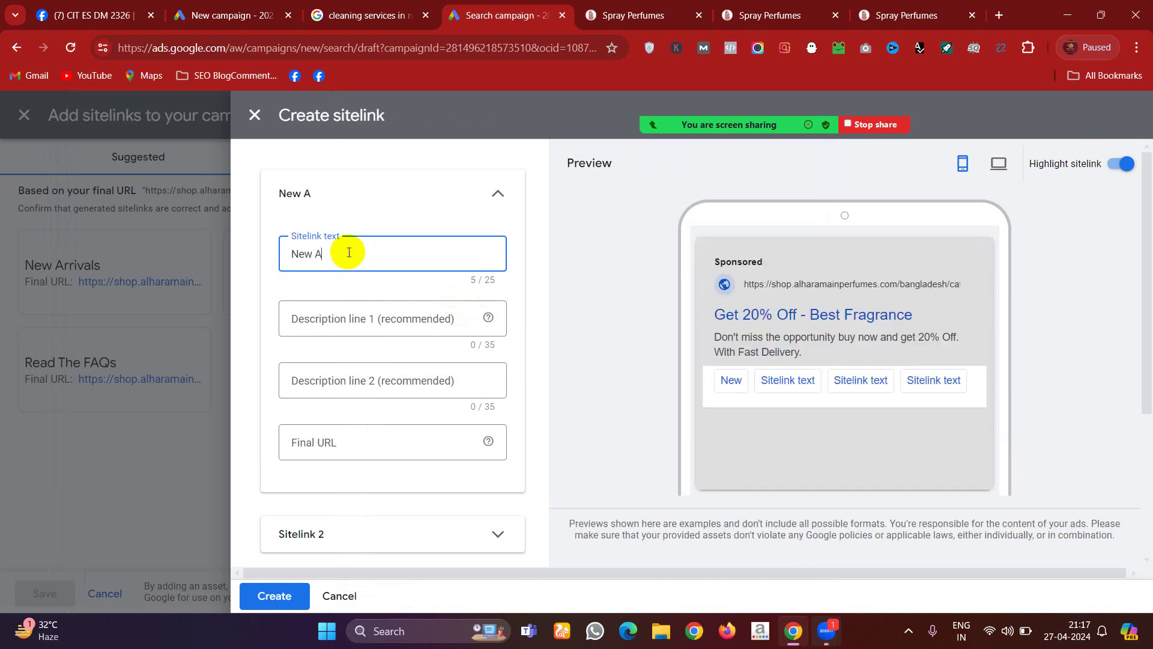
{"action": "type", "text": "rrival"}
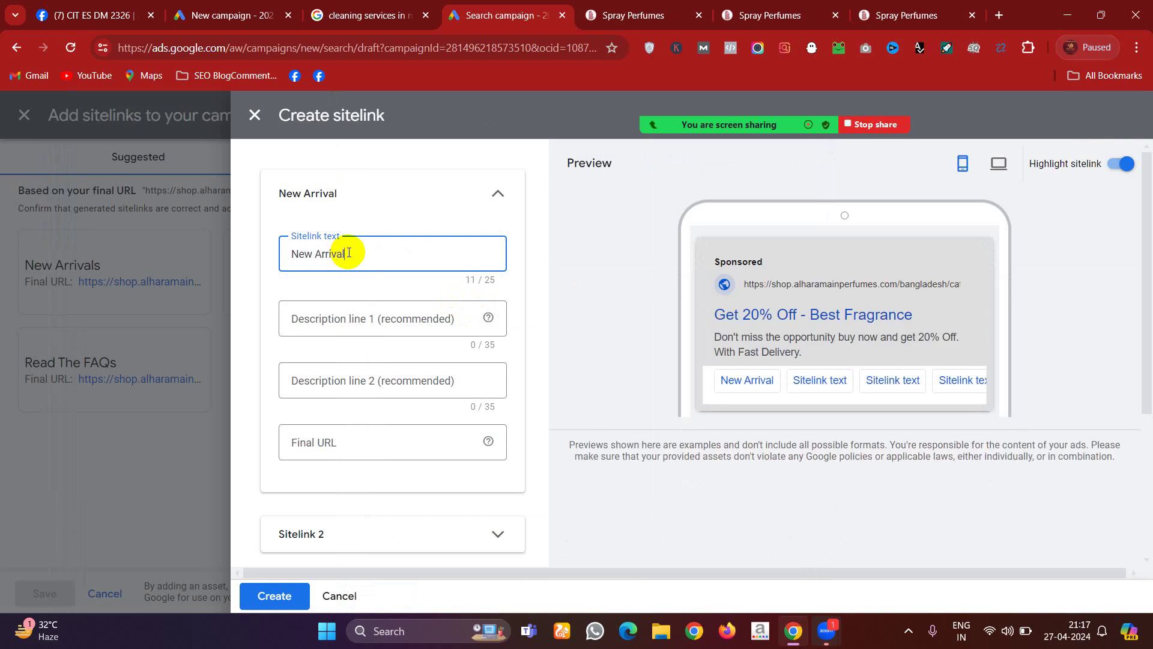
{"action": "type", "text": "s"}
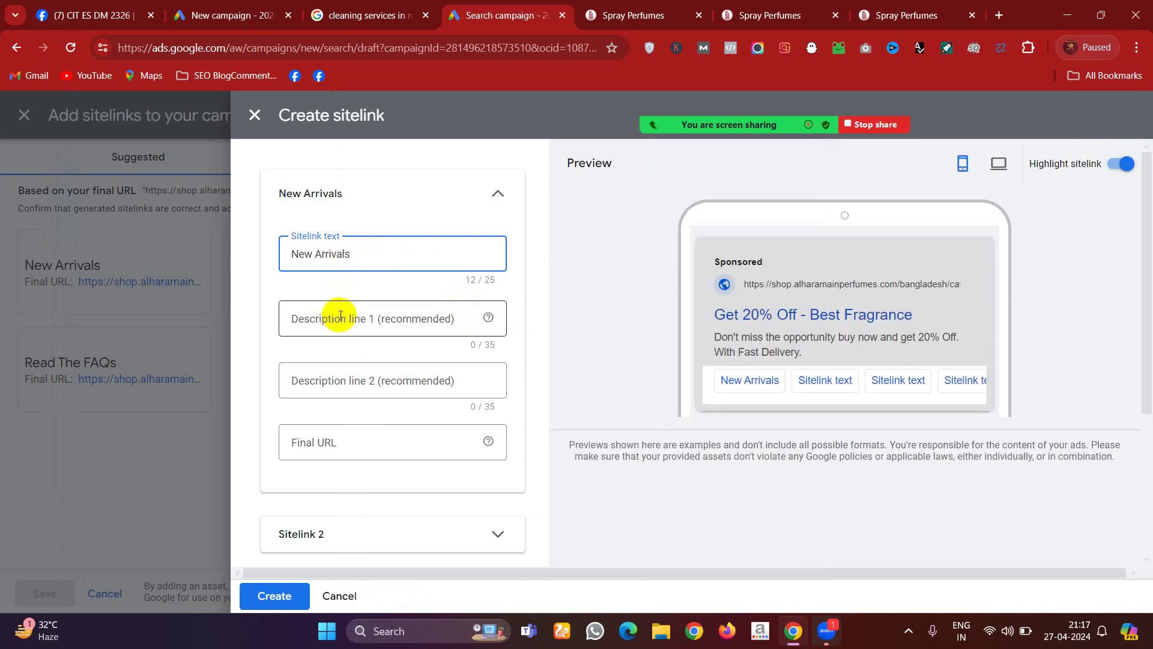
- Enter "Buy New Launch Fragrance" and "With 20% Off" as the New Arrivals sitelink's two description lines
{"action": "left_click", "coordinate": [340, 316]}
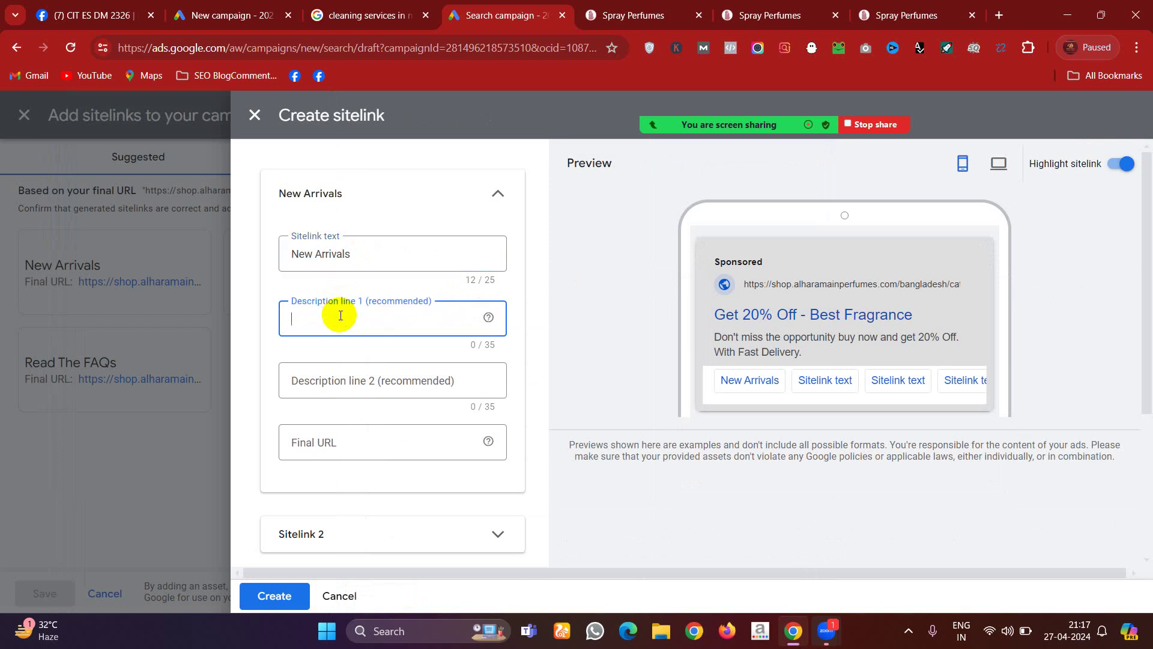
{"action": "type", "text": "Buy New"}
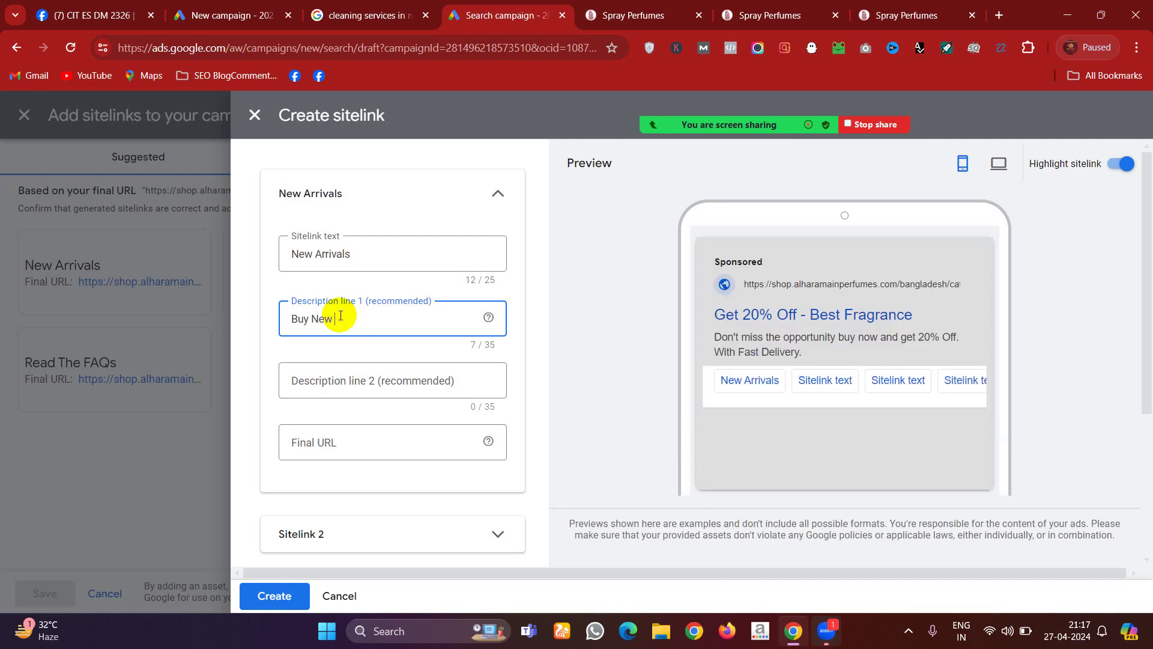
{"action": "type", "text": "Launch Fragrance"}
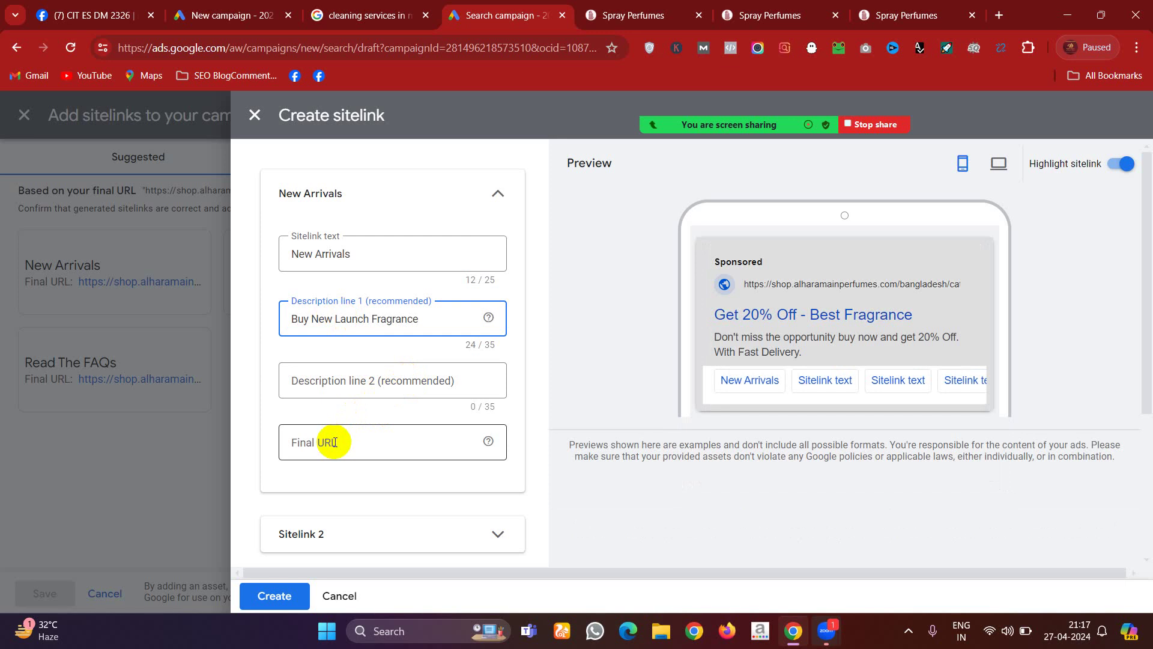
{"action": "left_click", "coordinate": [354, 380]}
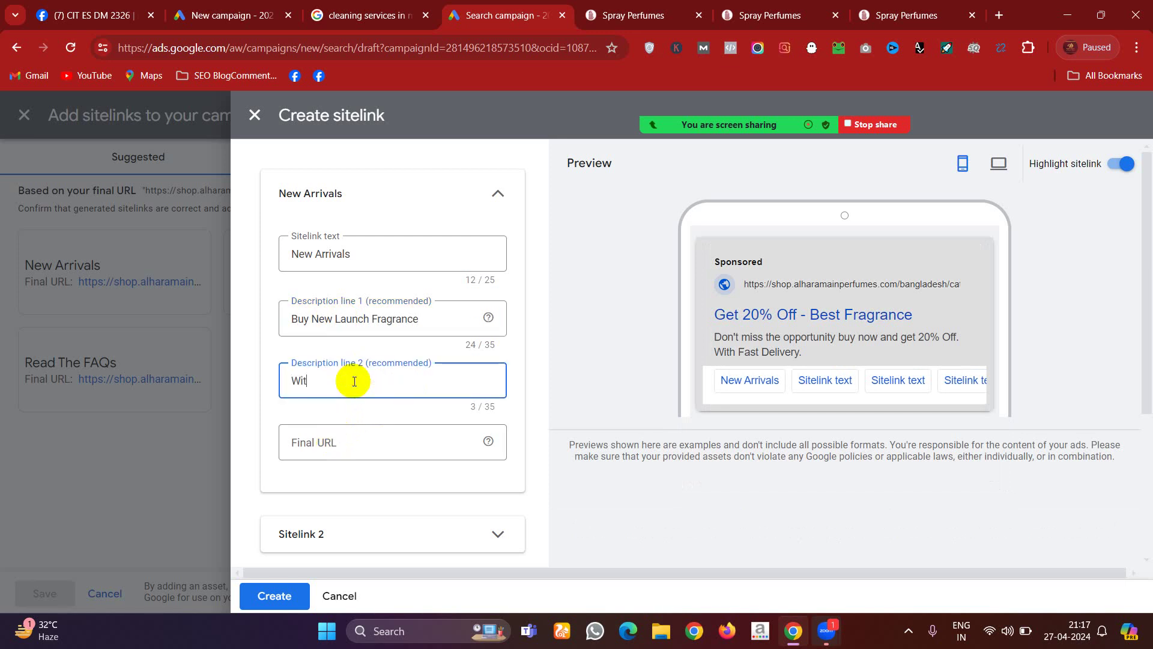
{"action": "type", "text": "With 20"}
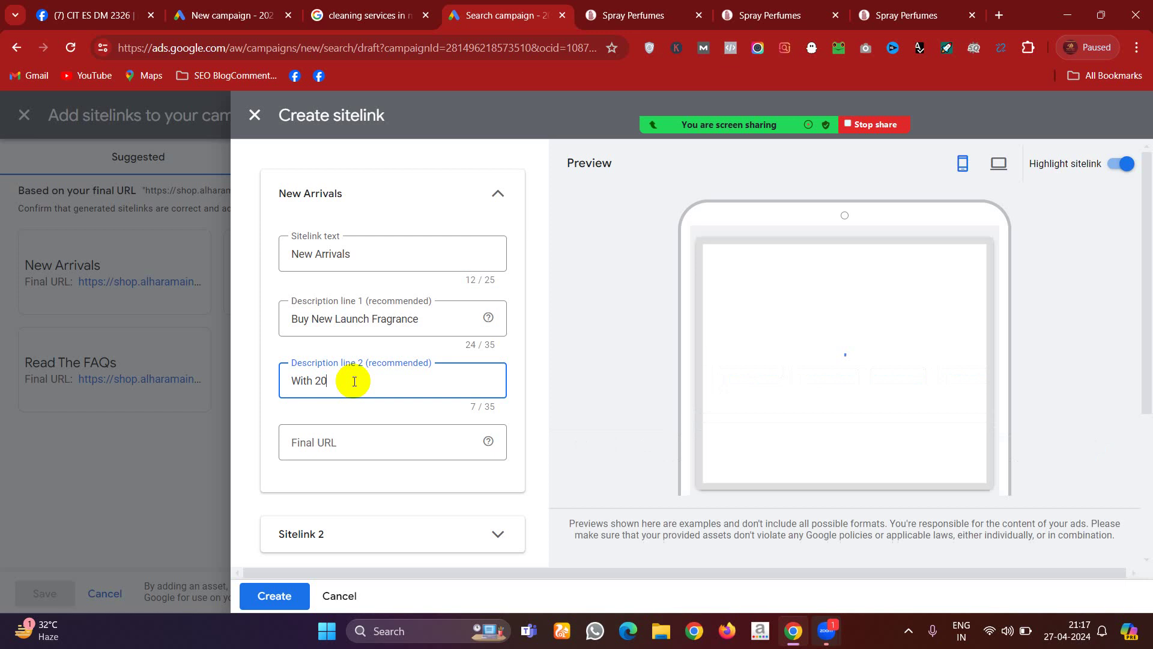
{"action": "type", "text": "% Off"}
{"action": "left_click", "coordinate": [327, 439]}
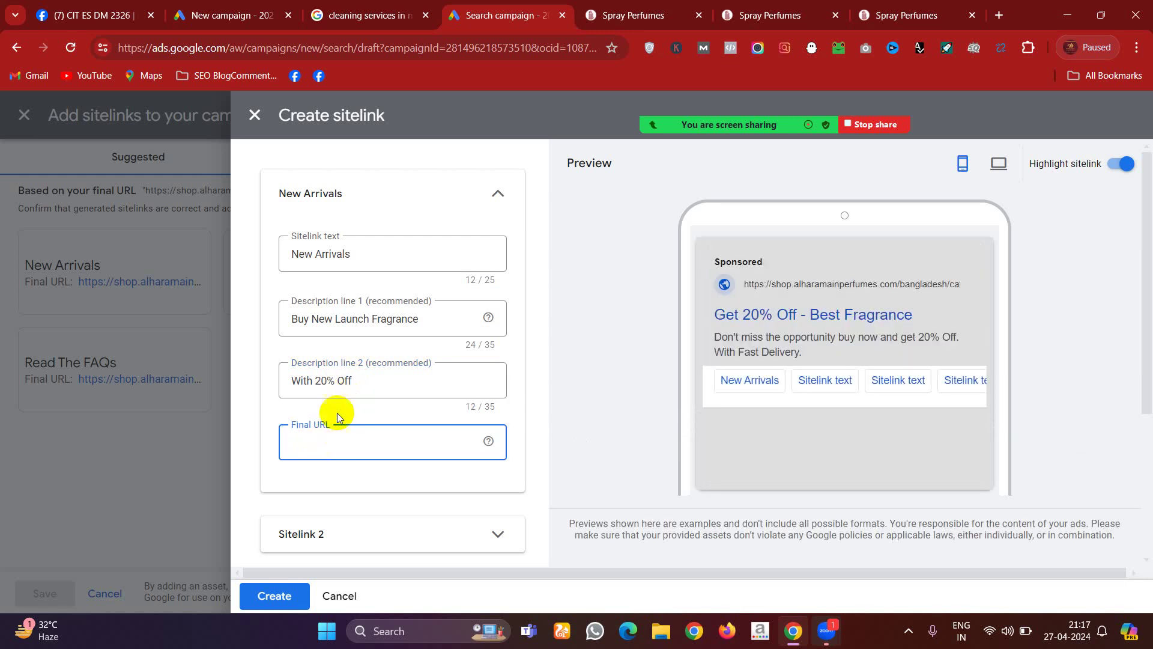
{"action": "left_click", "coordinate": [745, 17]}
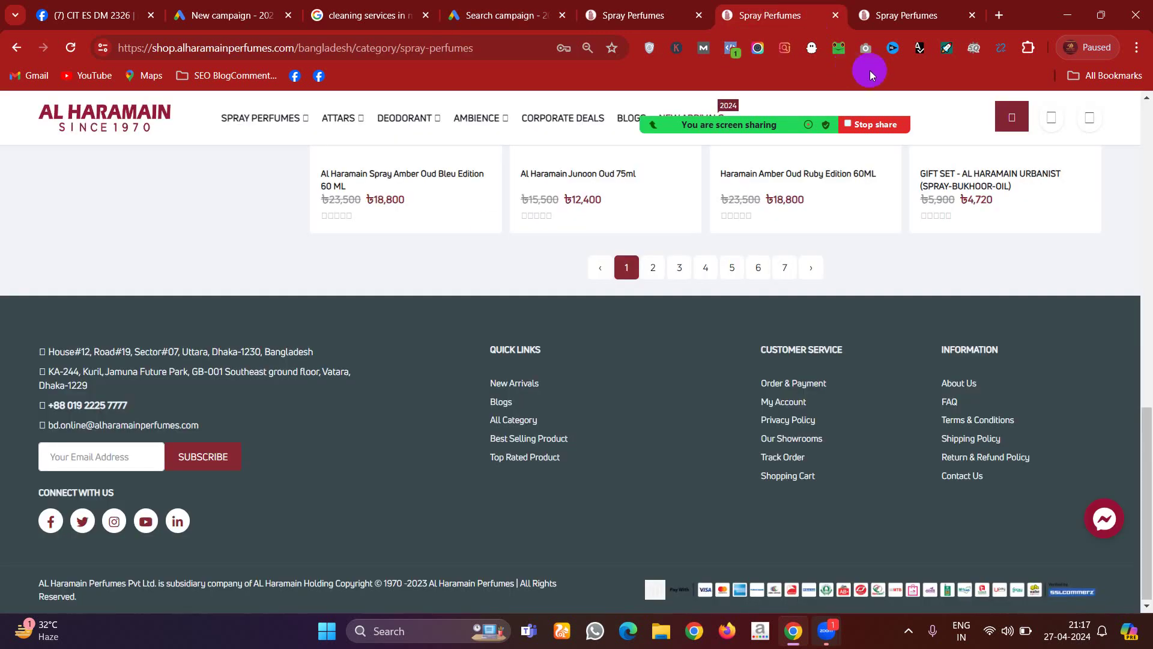
{"action": "left_click", "coordinate": [1147, 137]}
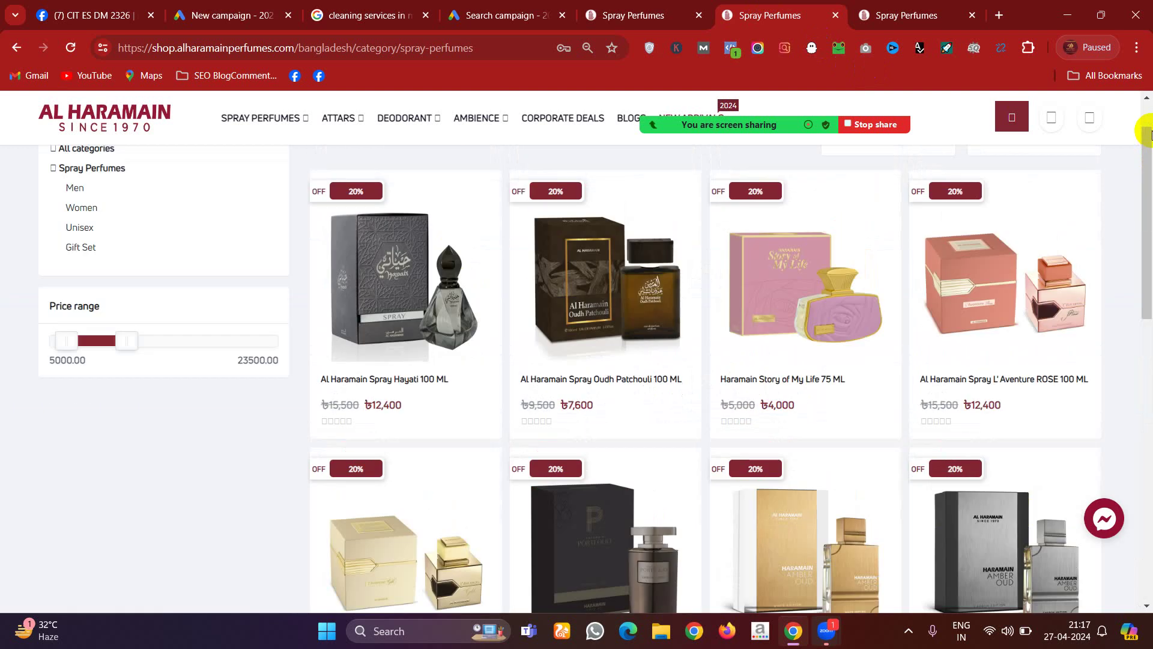
{"action": "left_click_drag", "start_coordinate": [1149, 136], "coordinate": [1144, 84]}
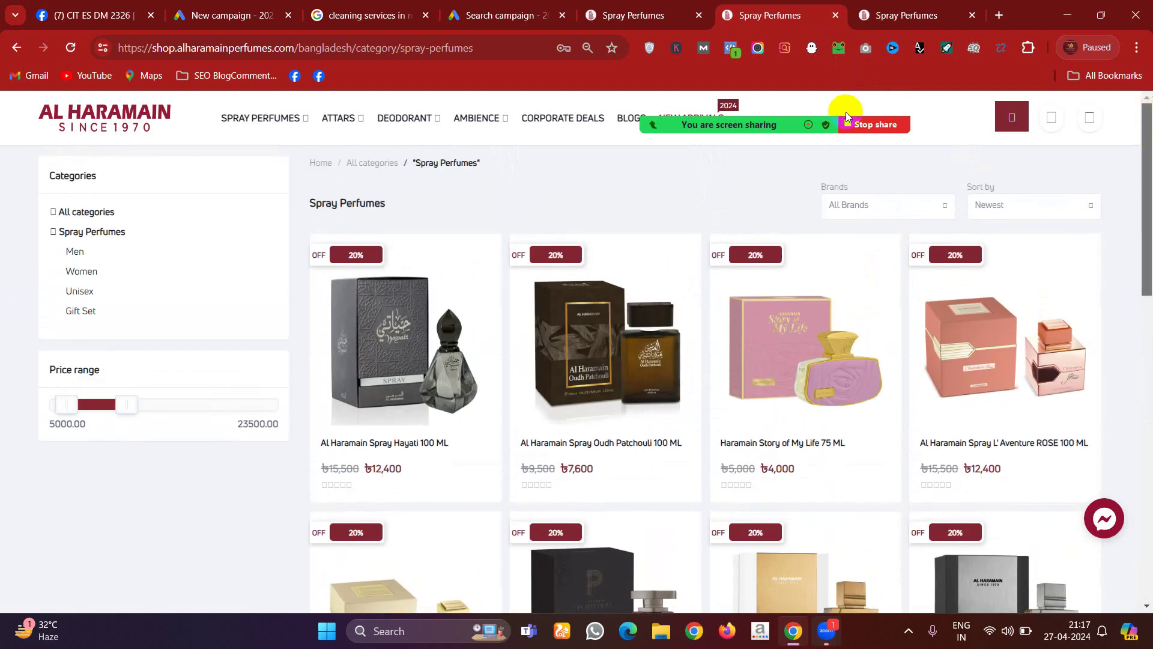
{"action": "mouse_move", "coordinate": [843, 120]}
{"action": "left_click_drag", "start_coordinate": [782, 120], "coordinate": [858, 286]}
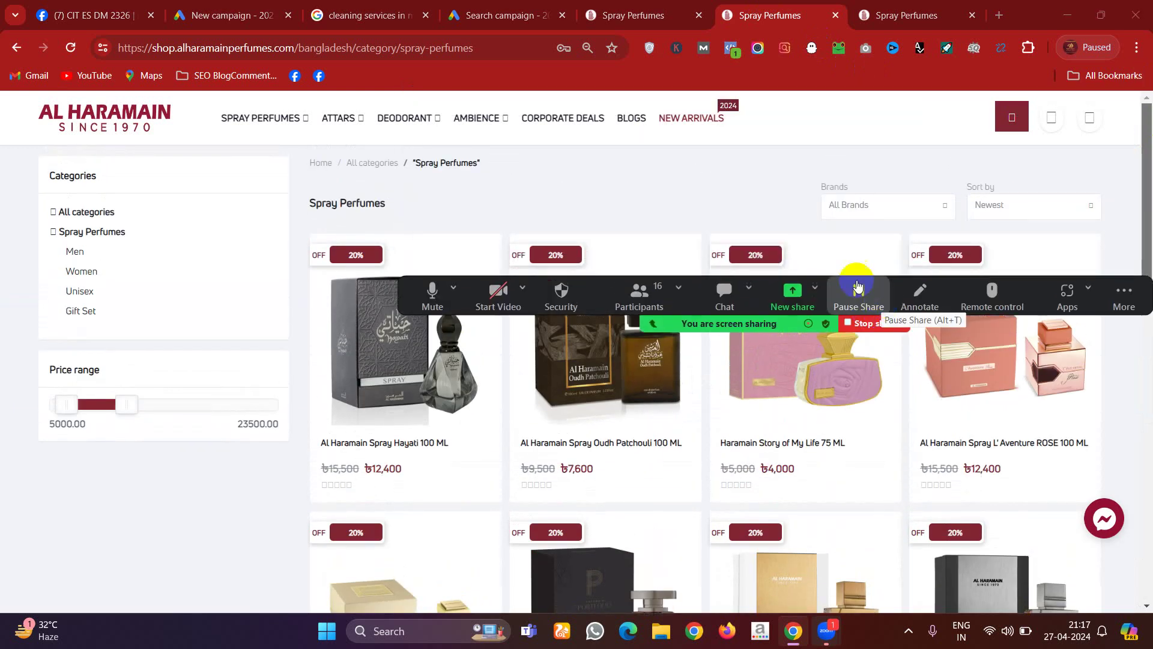
{"action": "left_click", "coordinate": [690, 118]}
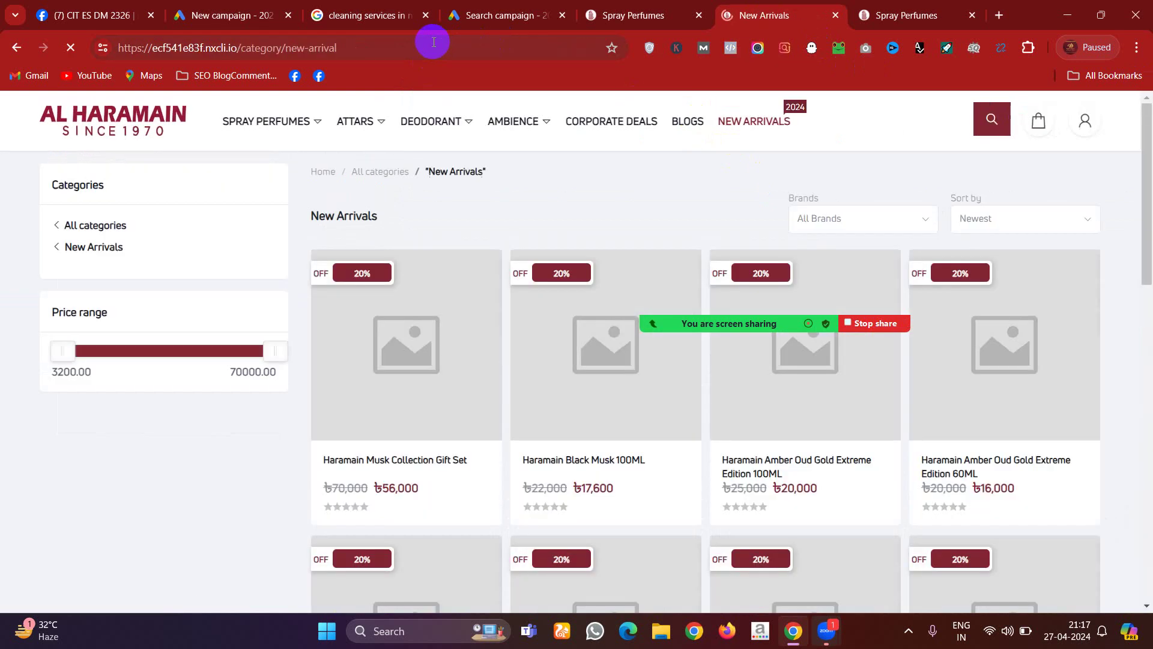
{"action": "left_click", "coordinate": [433, 42]}
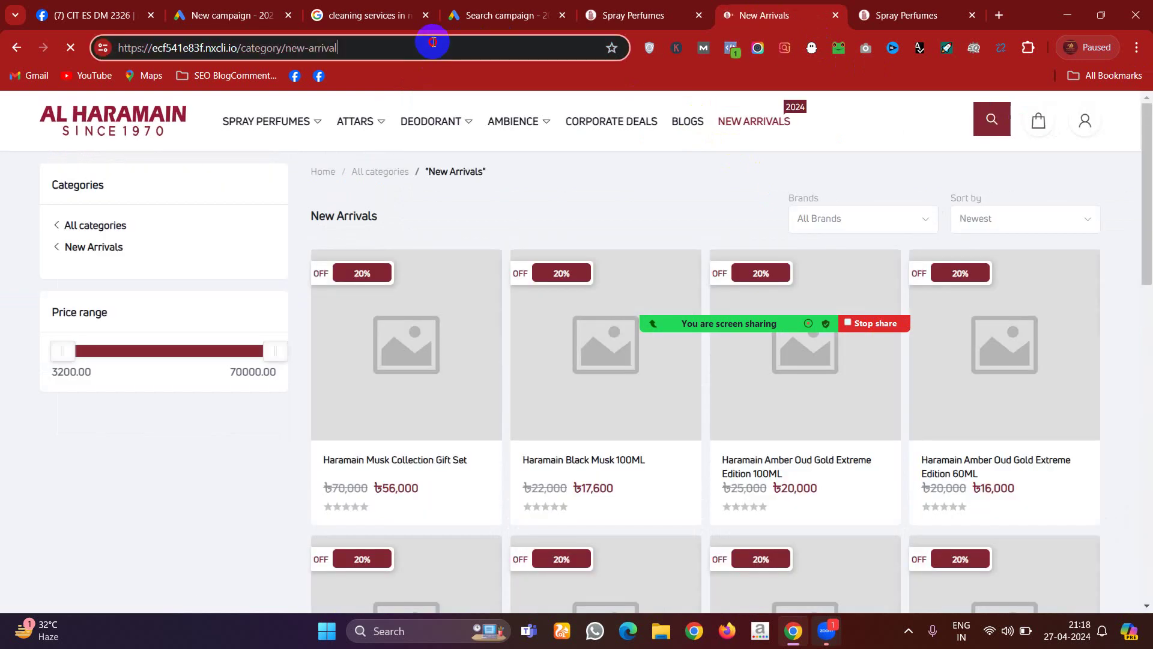
{"action": "left_click", "coordinate": [488, 6]}
{"action": "type", "text": "https://ecf541e83f.nxcli.io/category/new-arrival"}
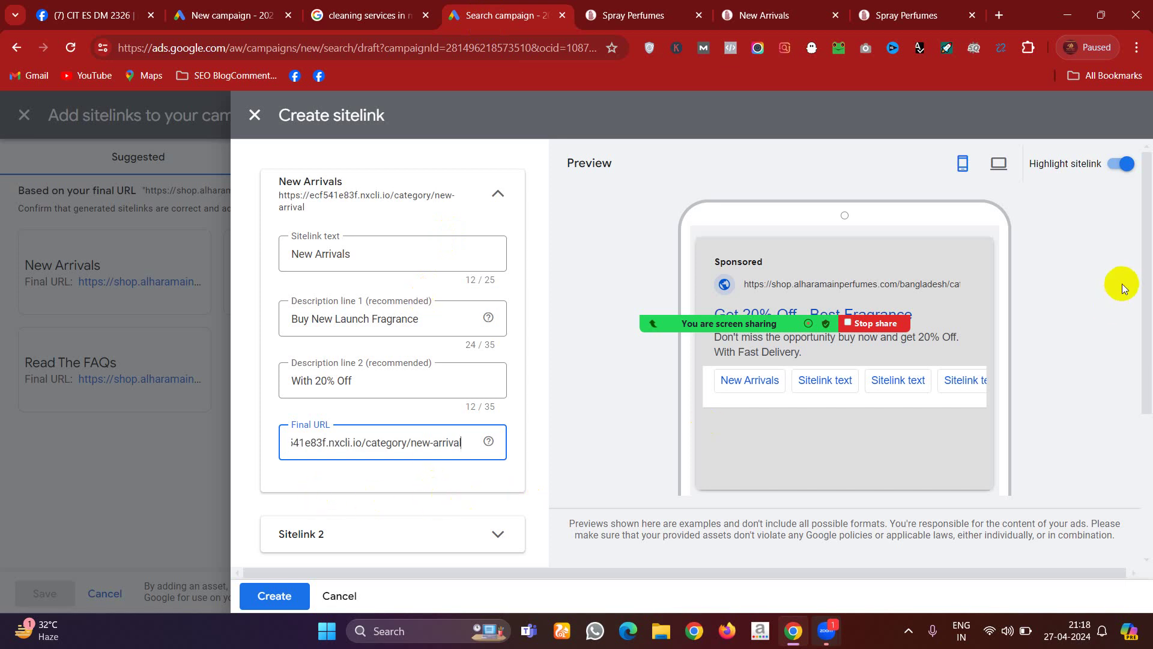
- Open the second sitelink and enter "Attar" as its sitelink text
{"action": "left_click_drag", "start_coordinate": [1148, 268], "coordinate": [1145, 329]}
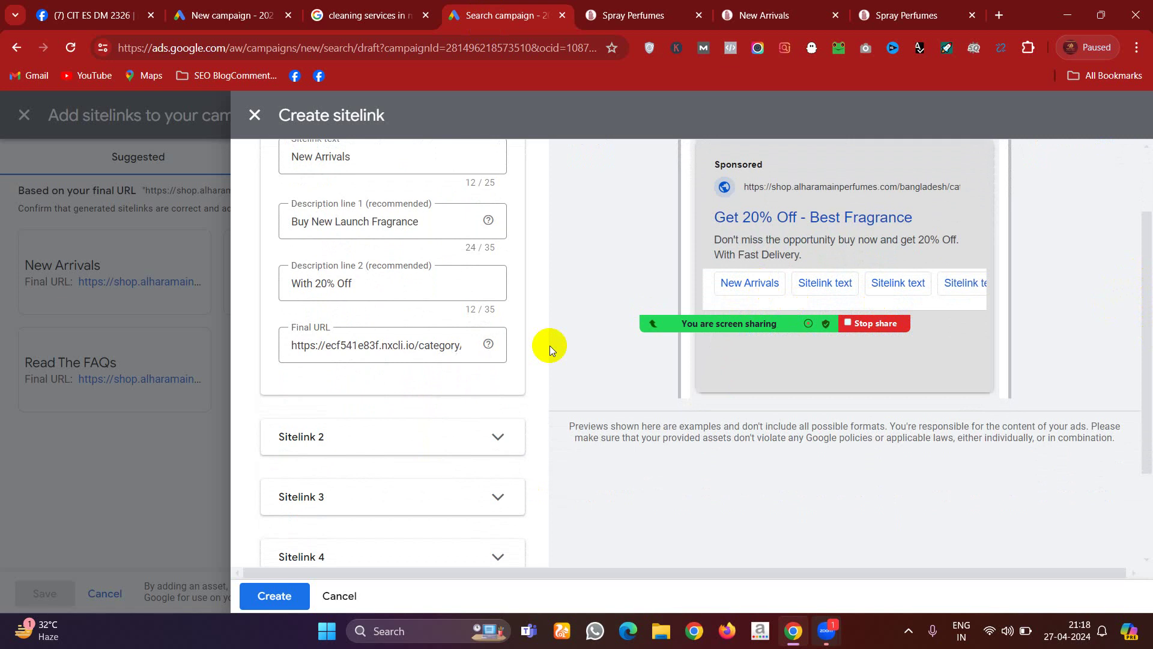
{"action": "mouse_move", "coordinate": [804, 317]}
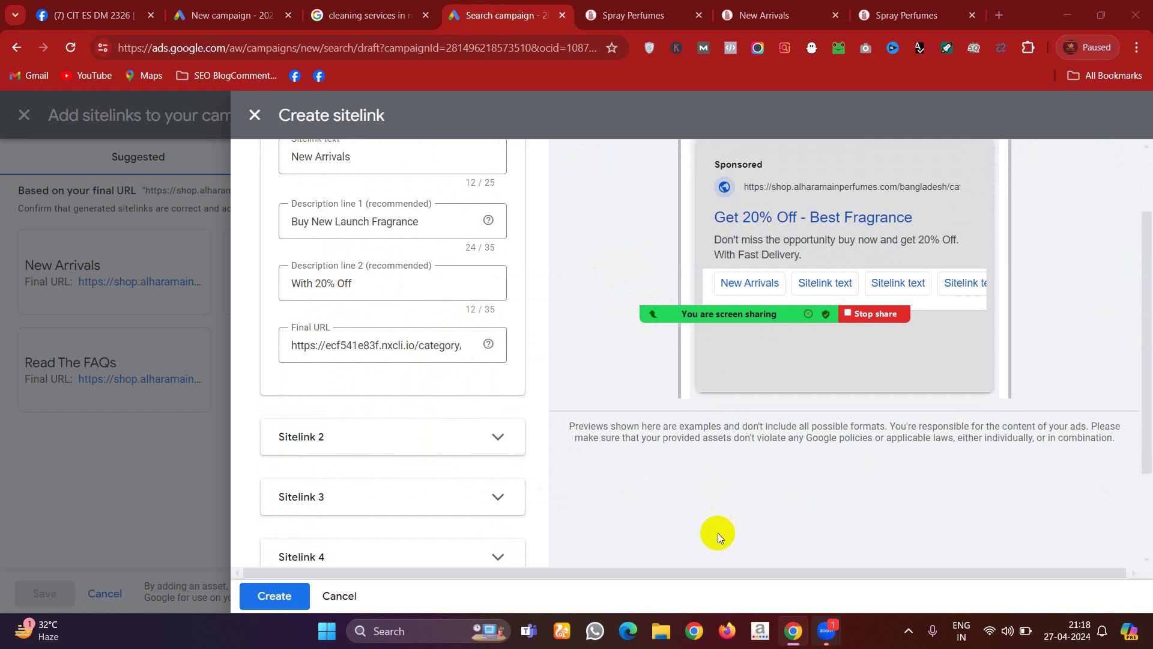
{"action": "left_click", "coordinate": [376, 437]}
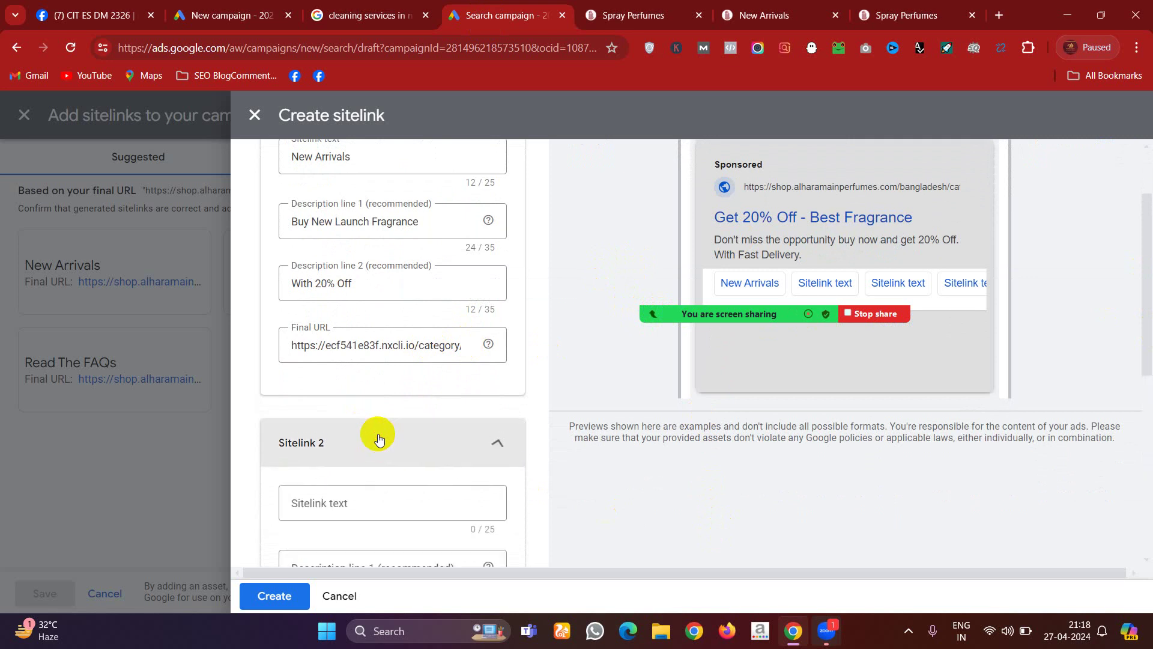
{"action": "left_click", "coordinate": [367, 504]}
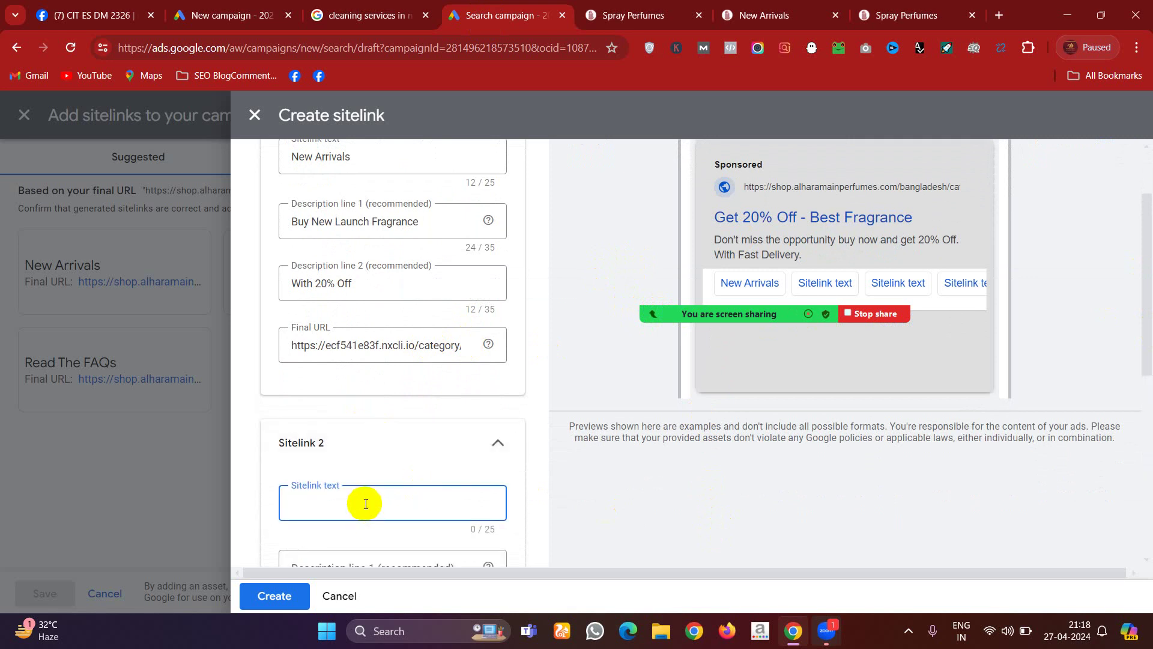
{"action": "type", "text": "Attar"}
- Enter "But Best Quality Attar" and "Al Haramain Perfumes" as the Attar sitelink's two description lines
{"action": "left_click", "coordinate": [1149, 229]}
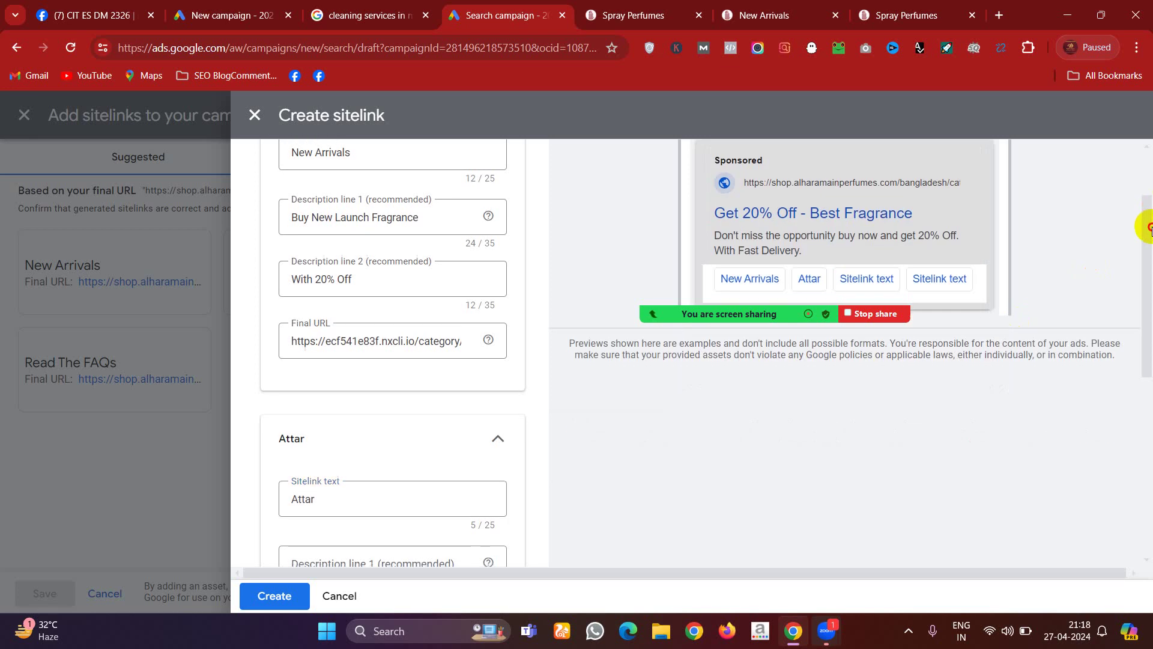
{"action": "left_click_drag", "start_coordinate": [1149, 228], "coordinate": [1149, 247]}
{"action": "left_click_drag", "start_coordinate": [1150, 265], "coordinate": [1143, 302]}
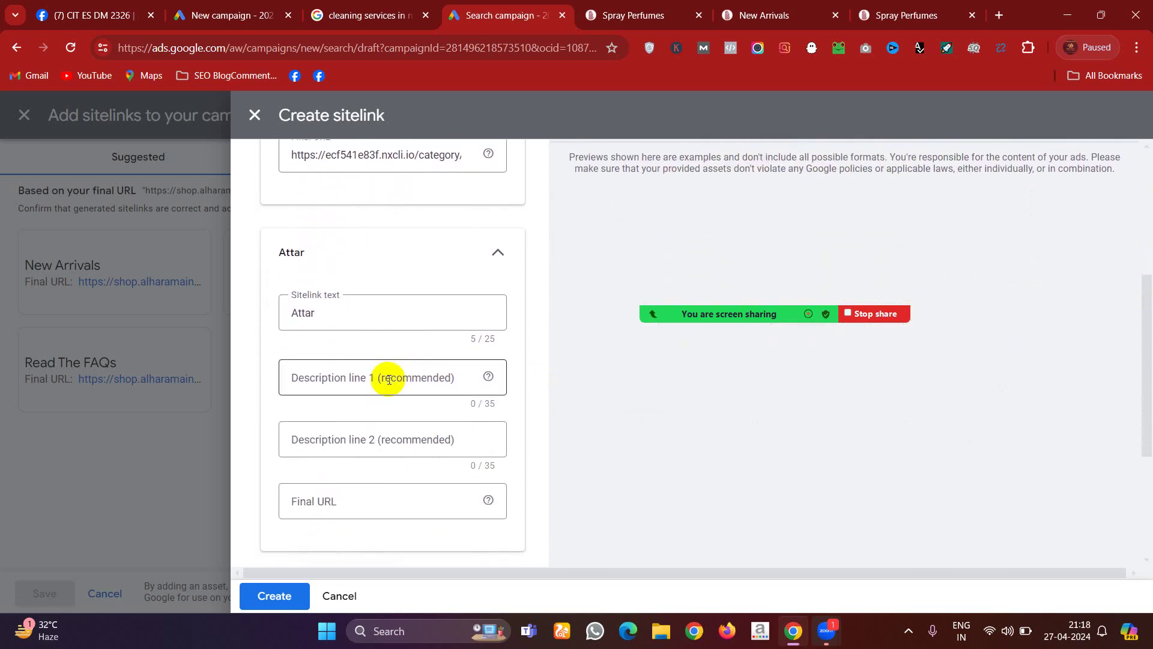
{"action": "left_click", "coordinate": [313, 376]}
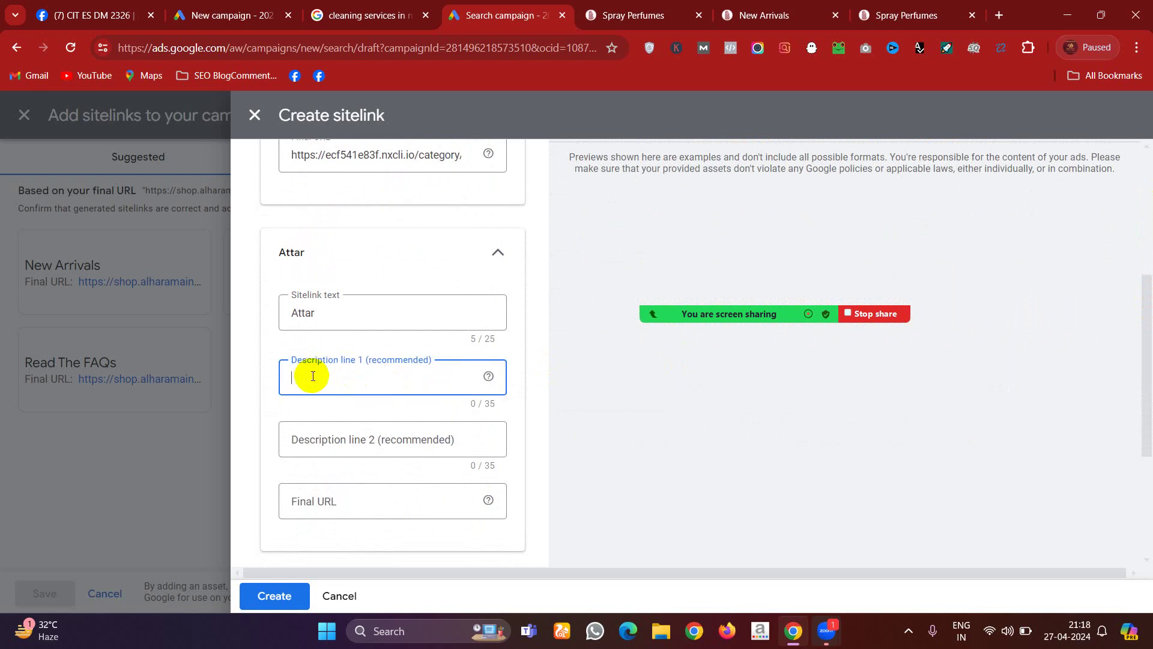
{"action": "type", "text": "B"}
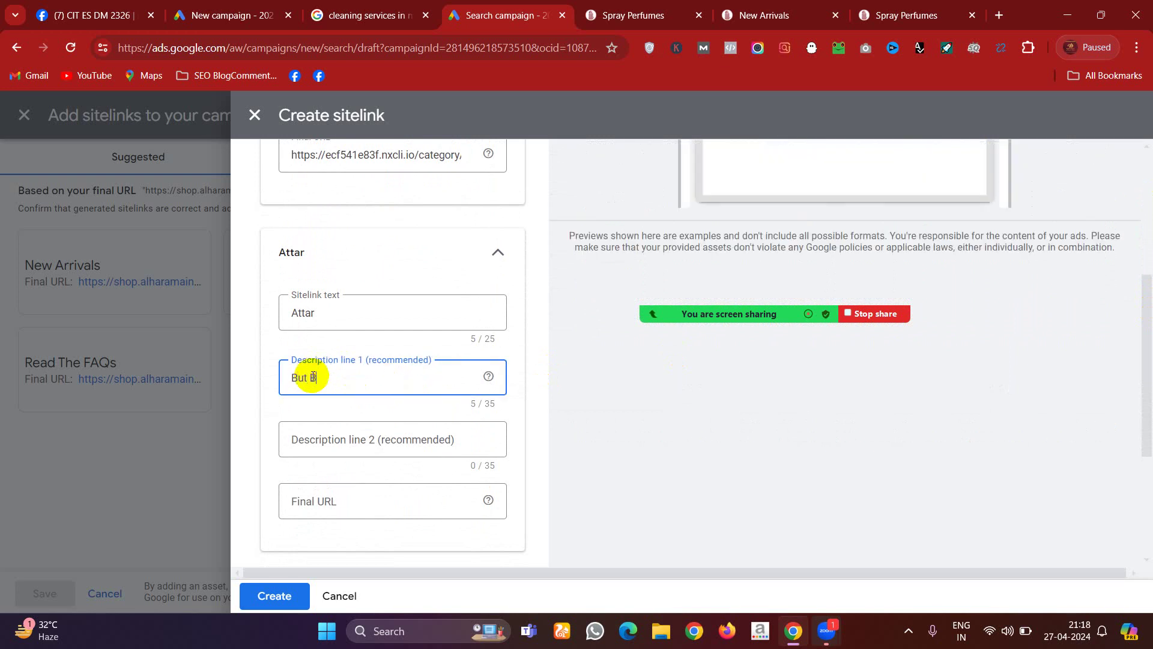
{"action": "type", "text": "ut Rest Qu"}
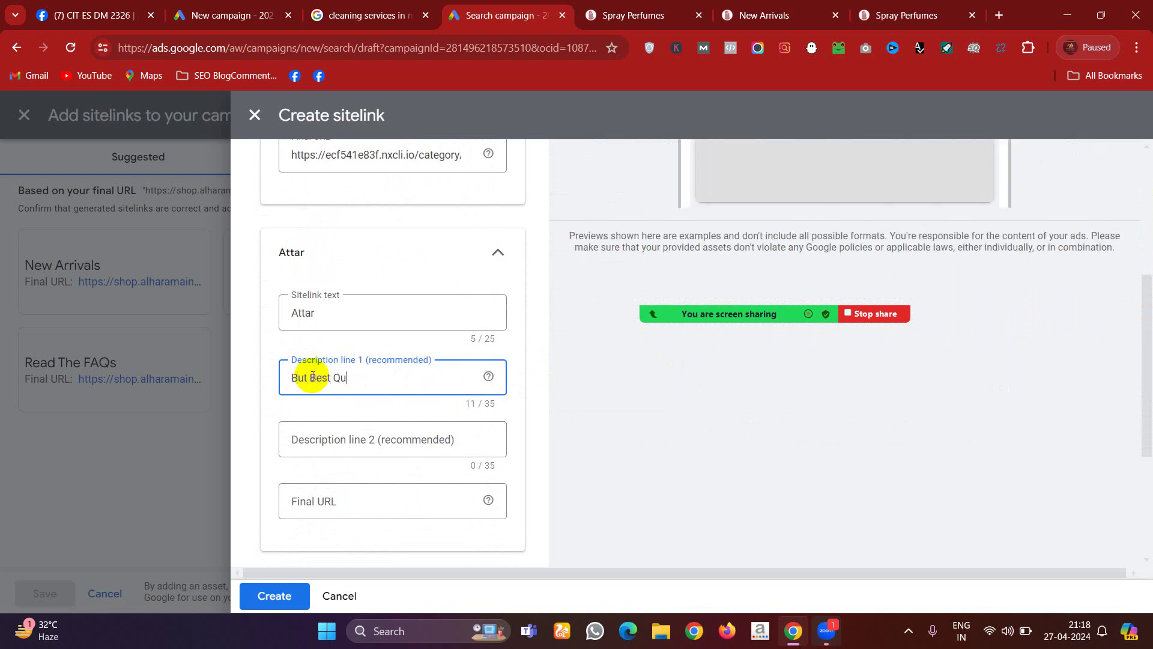
{"action": "type", "text": "ality At"}
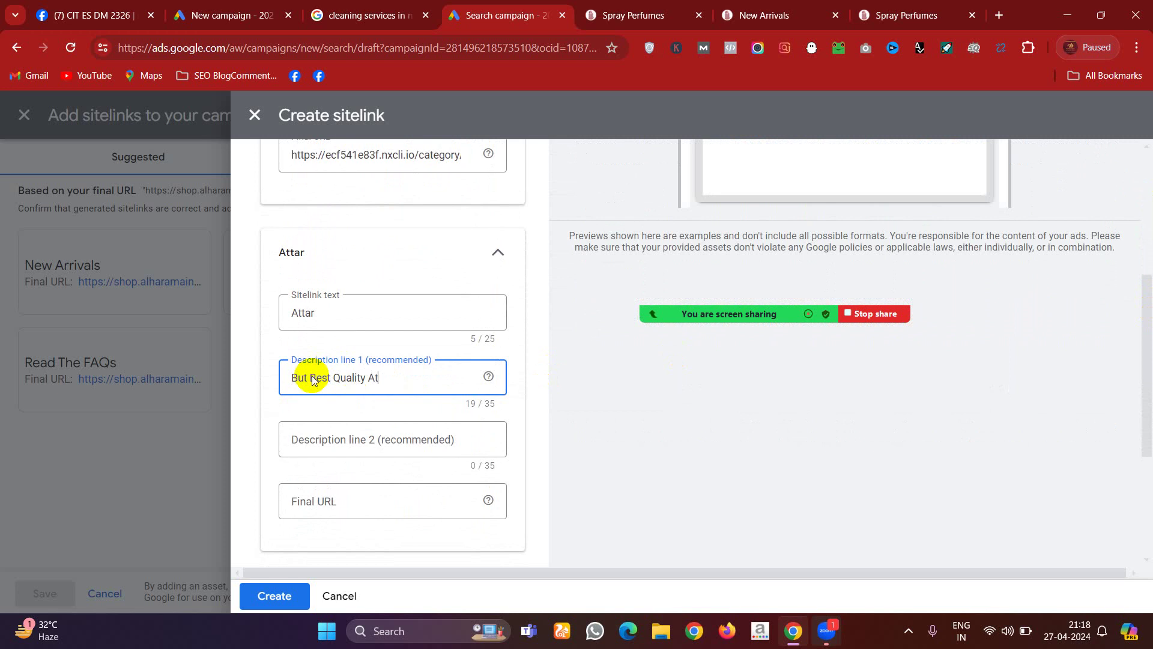
{"action": "type", "text": "tar"}
{"action": "left_click", "coordinate": [308, 448]}
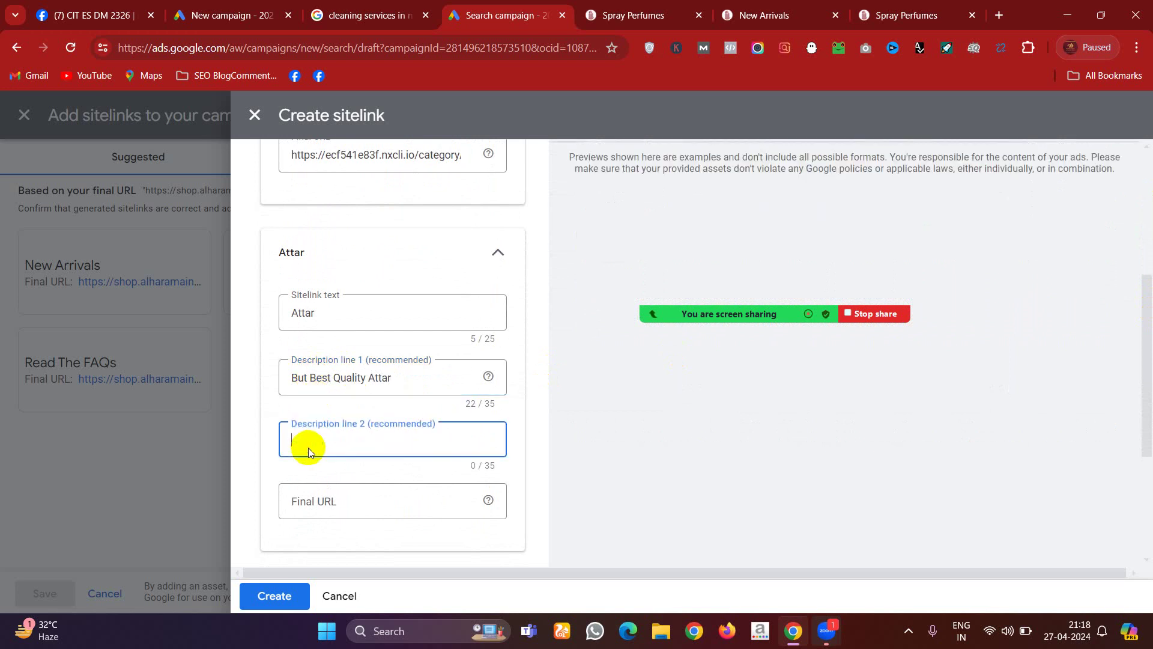
{"action": "type", "text": "Al"}
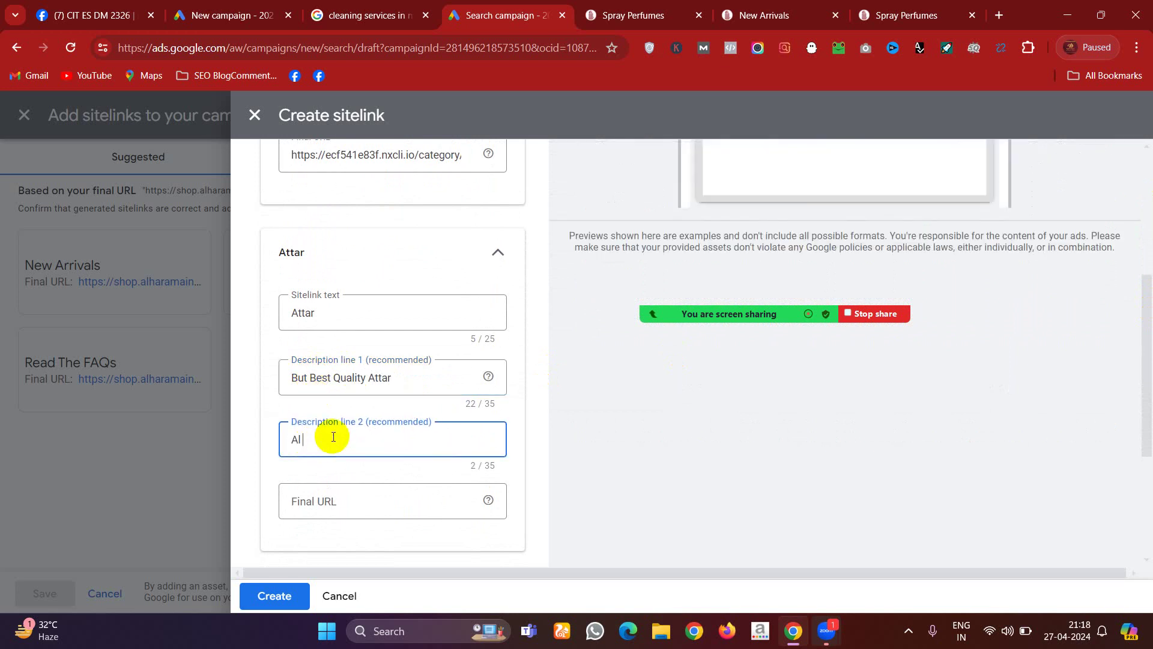
{"action": "type", "text": " Harama"}
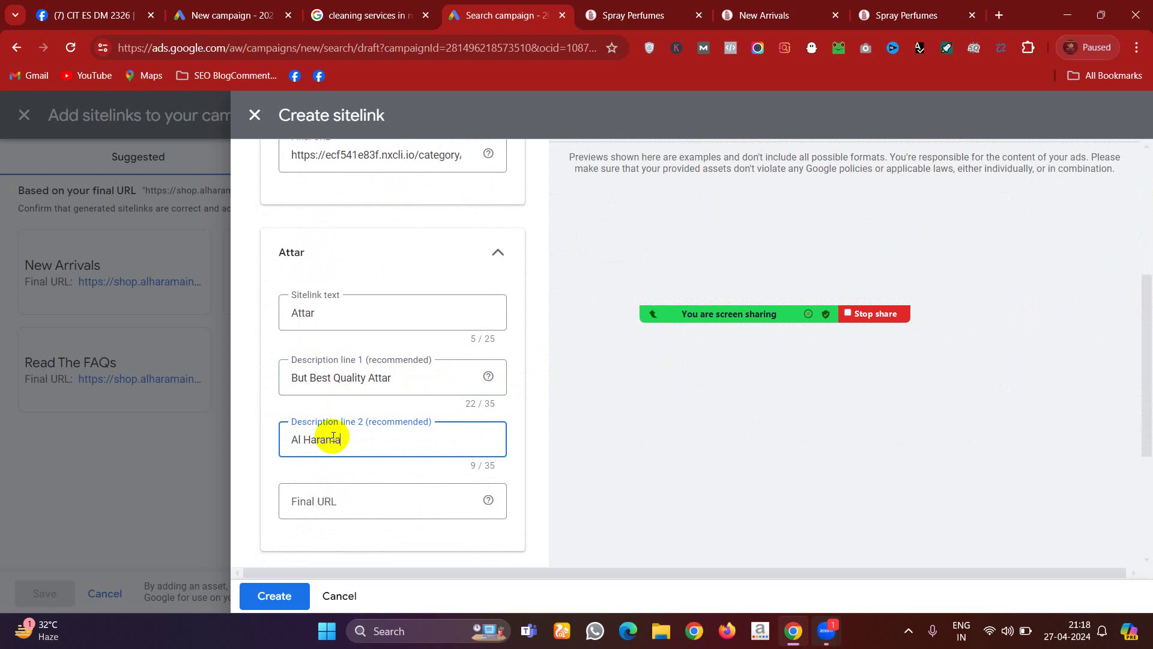
{"action": "type", "text": "in Perfumes"}
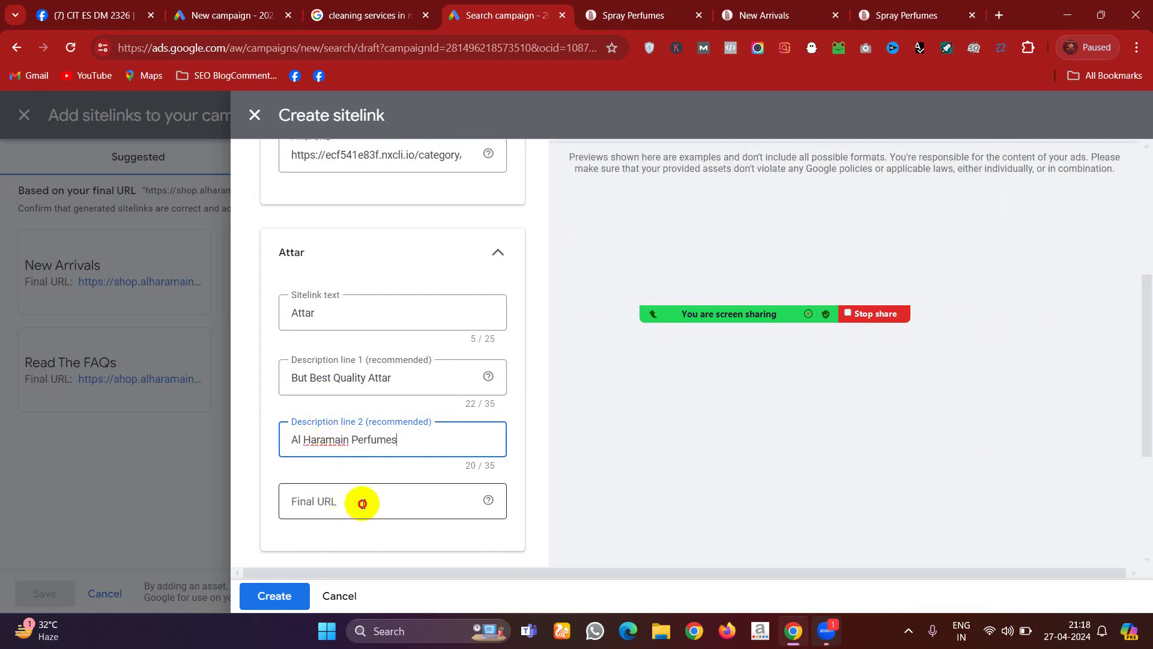
{"action": "left_click", "coordinate": [362, 504]}
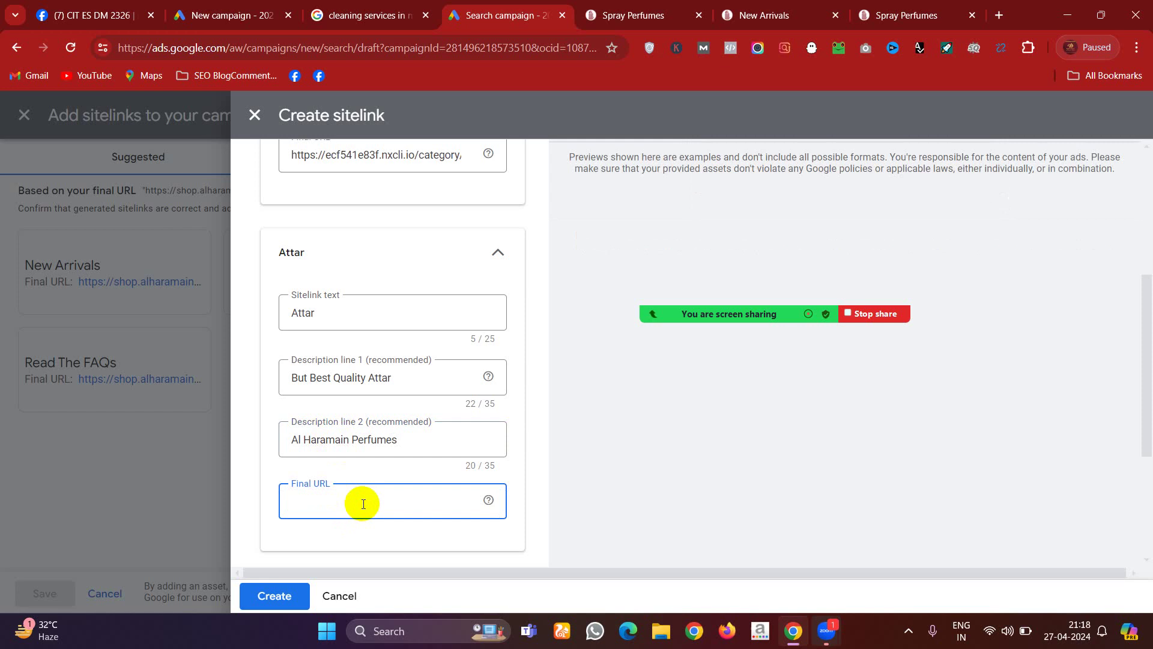
{"action": "left_click", "coordinate": [760, 15]}
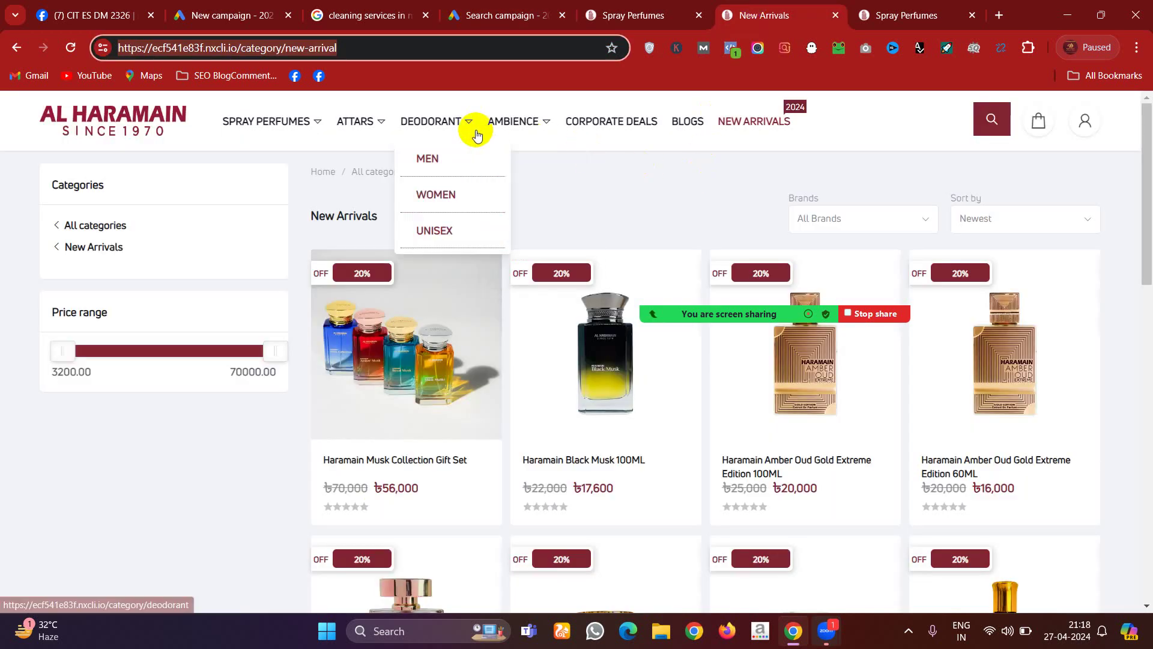
{"action": "left_click", "coordinate": [363, 131]}
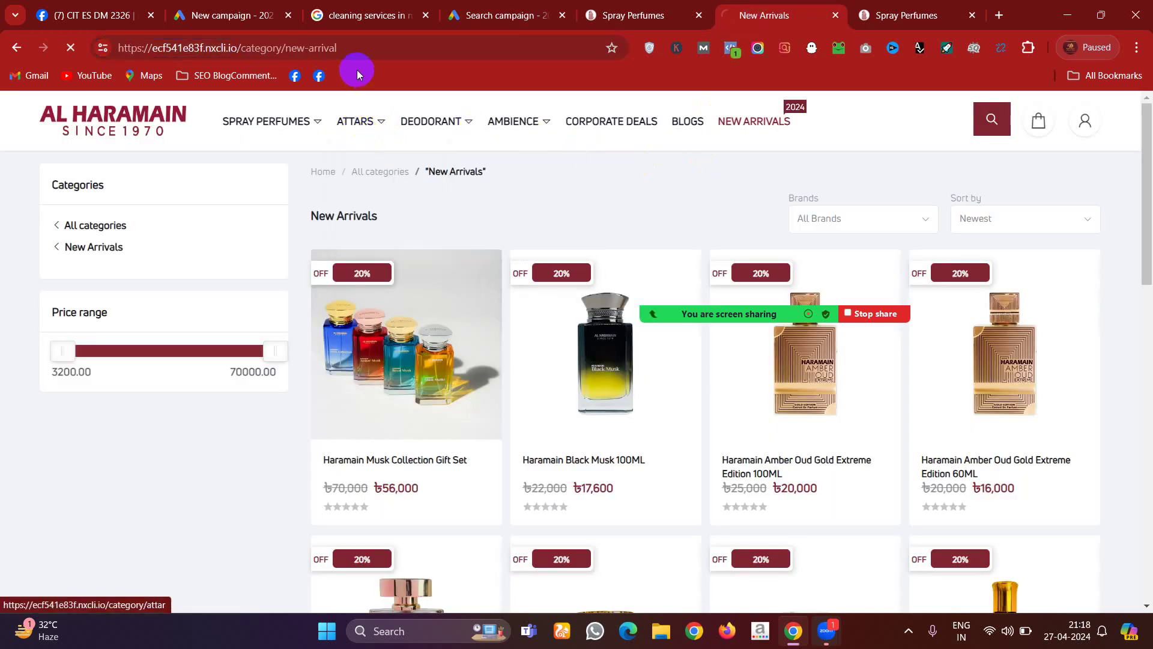
{"action": "left_click", "coordinate": [371, 46]}
{"action": "key", "text": "ctrl+c"}
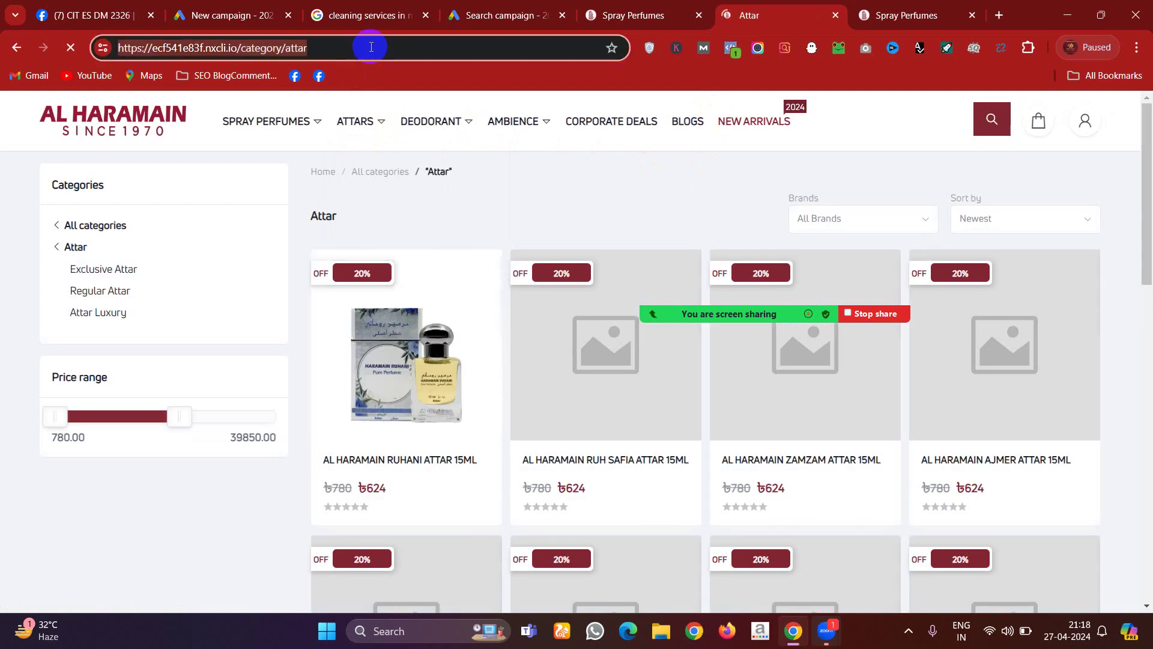
{"action": "left_click", "coordinate": [512, 7]}
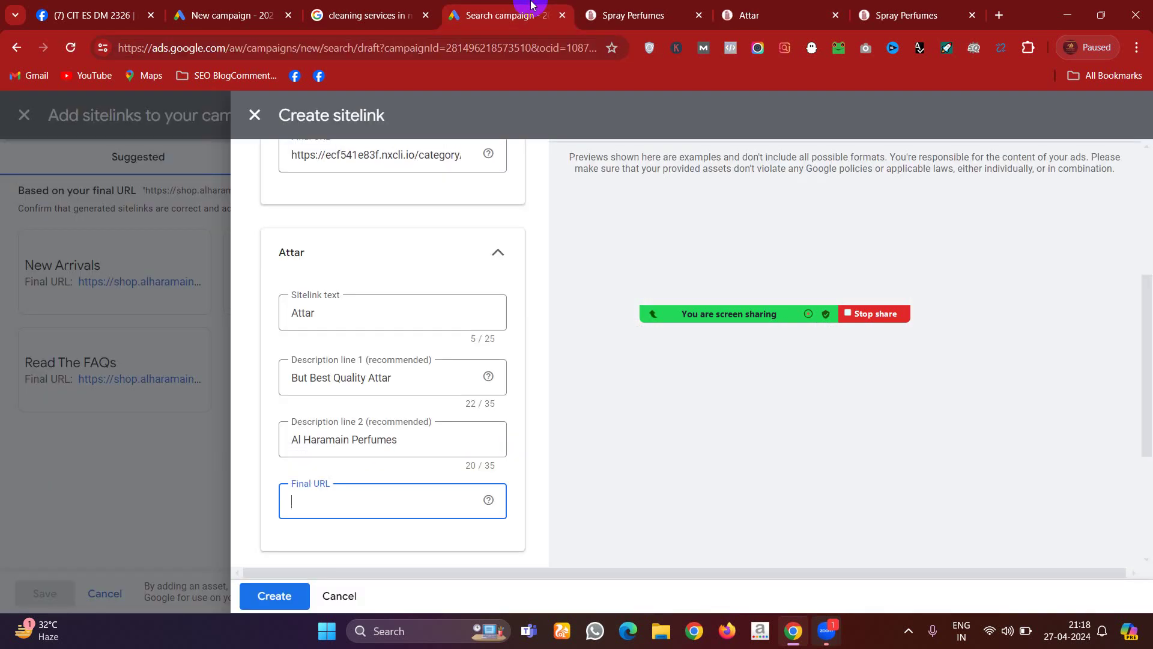
{"action": "key", "text": "ctrl+v"}
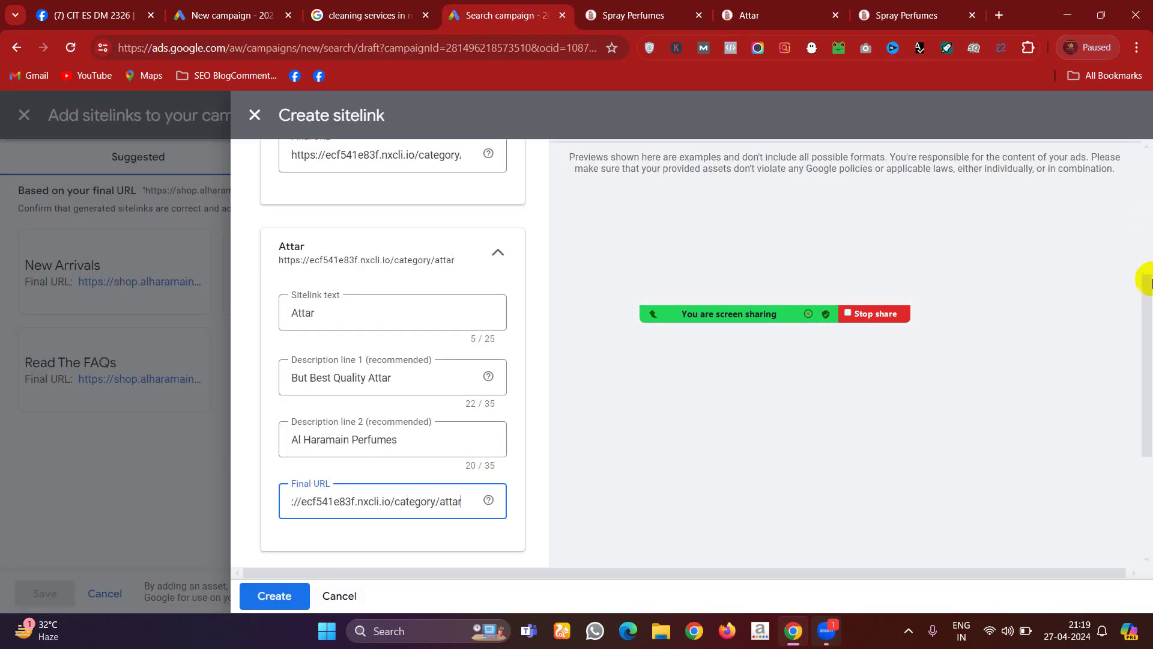
- Open the third sitelink and enter "Bukhoor" as its sitelink text
{"action": "left_click_drag", "start_coordinate": [1147, 307], "coordinate": [1149, 408]}
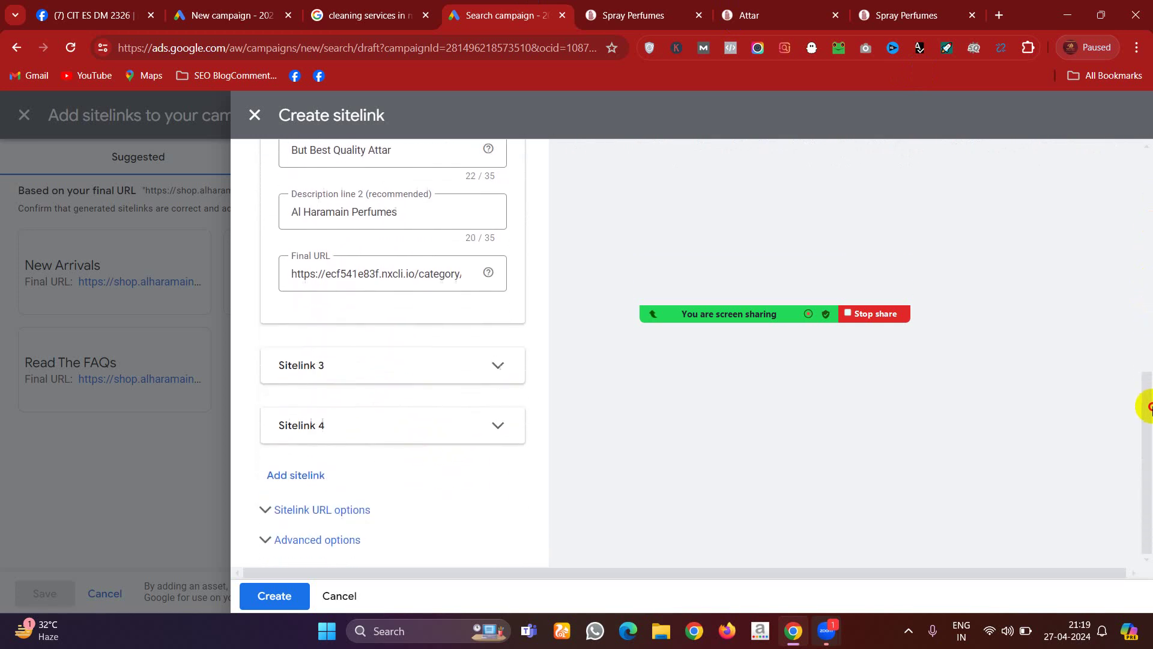
{"action": "left_click", "coordinate": [464, 368]}
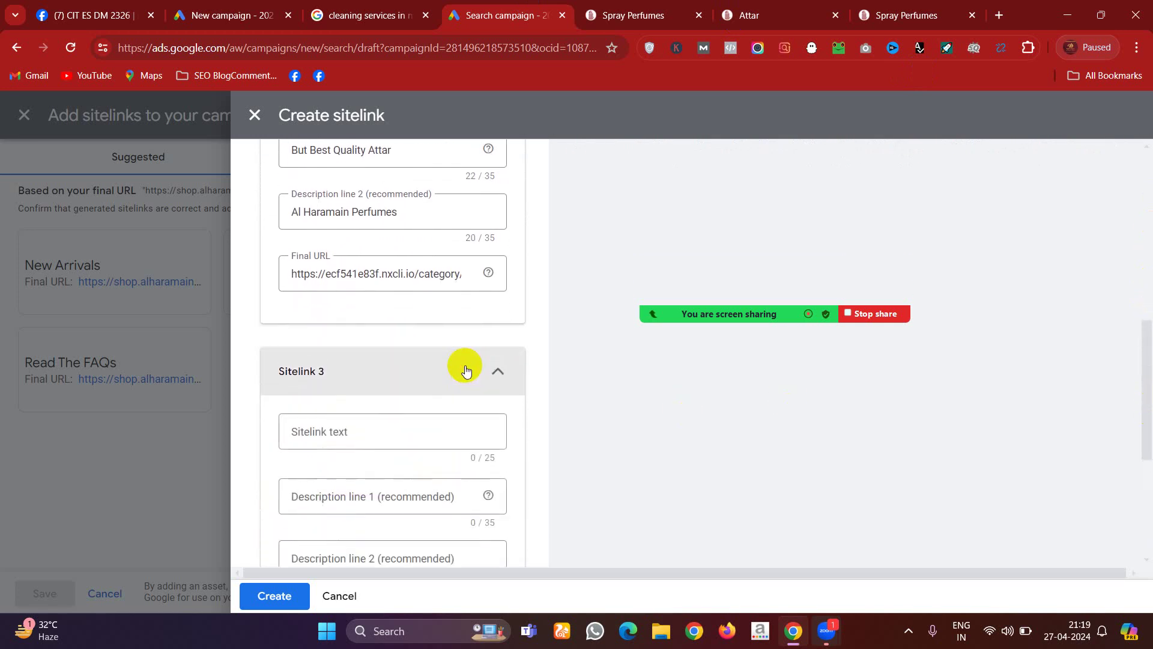
{"action": "left_click", "coordinate": [358, 427]}
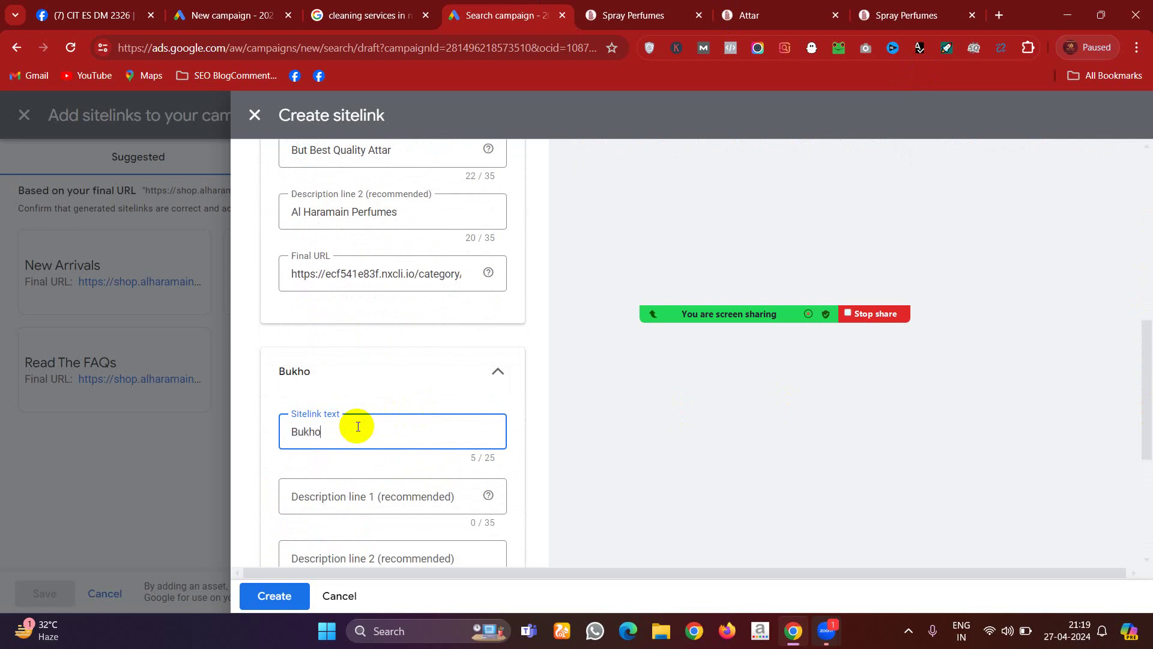
- Enter "Best Bukhoor" and "buy now" as the Bukhoor sitelink's two description lines
{"action": "left_click", "coordinate": [353, 486]}
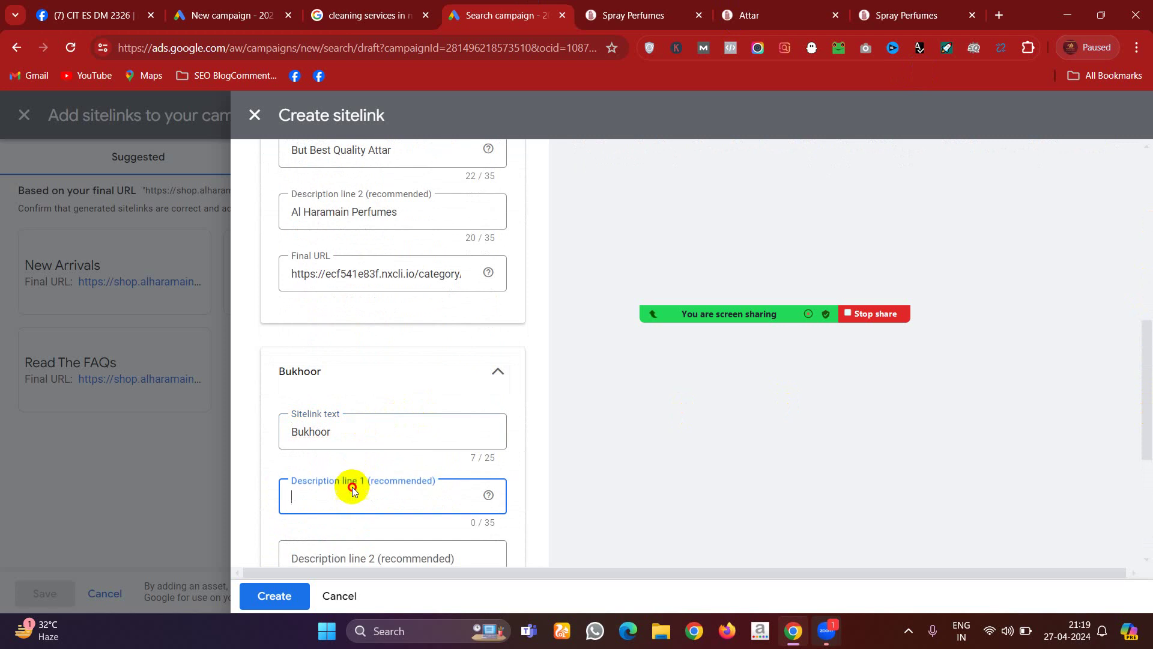
{"action": "type", "text": "Bes"}
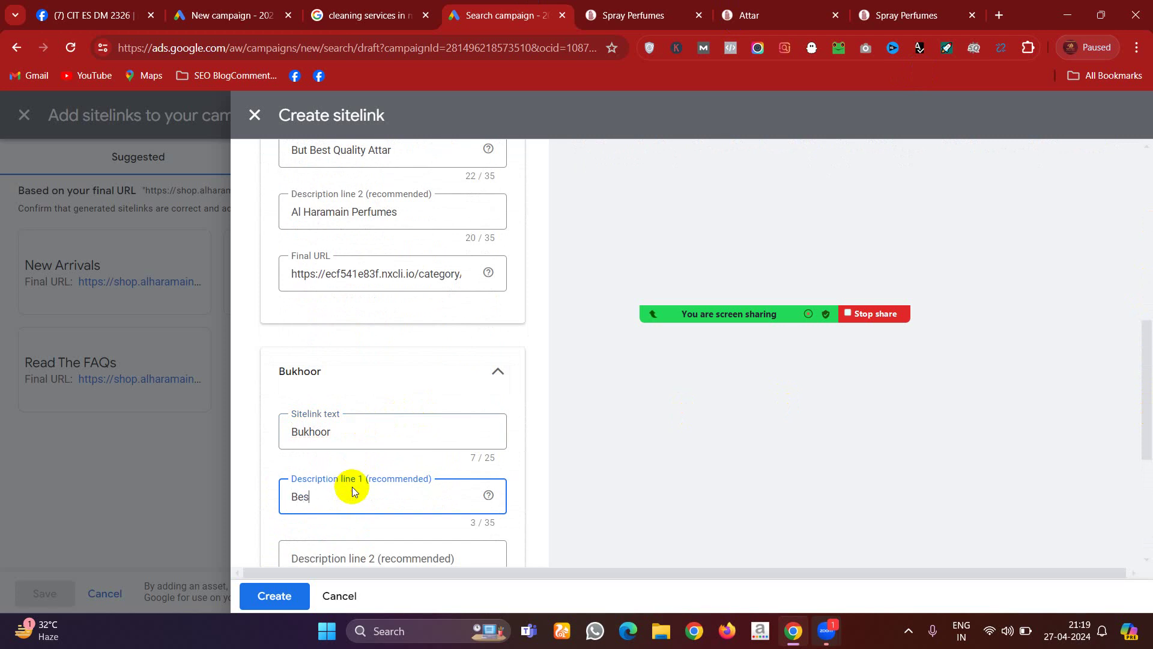
{"action": "type", "text": "t Bukhoor"}
{"action": "left_click", "coordinate": [1147, 348]}
{"action": "left_click_drag", "start_coordinate": [1147, 348], "coordinate": [1145, 406]}
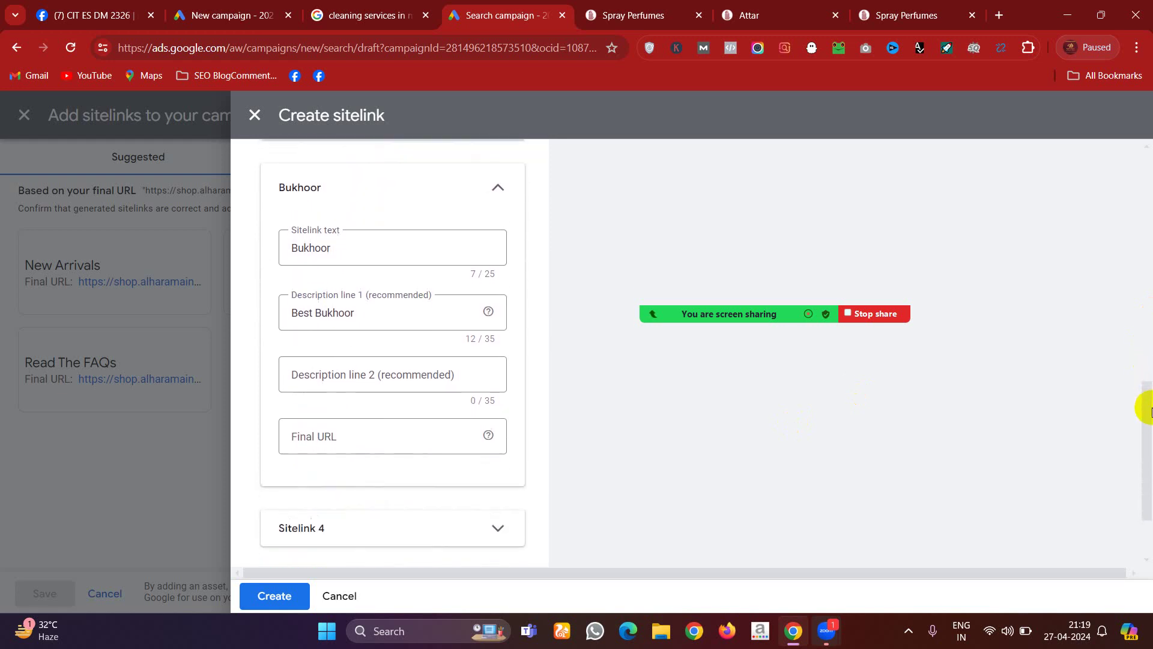
{"action": "left_click", "coordinate": [362, 376]}
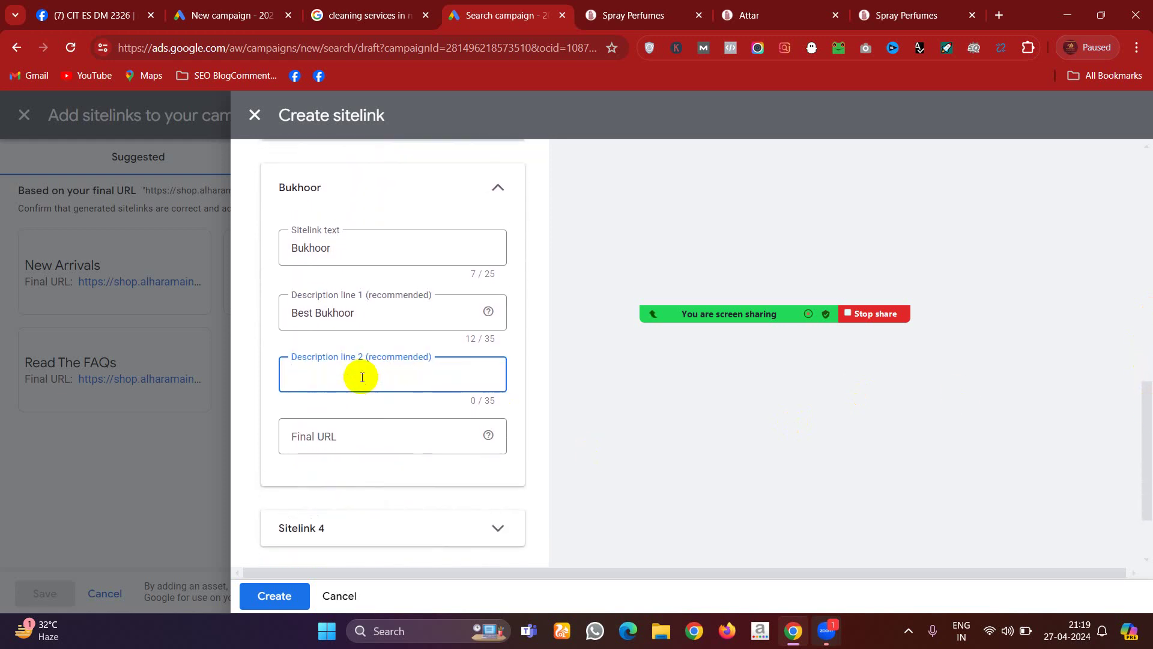
{"action": "type", "text": "buy now"}
{"action": "left_click", "coordinate": [355, 434]}
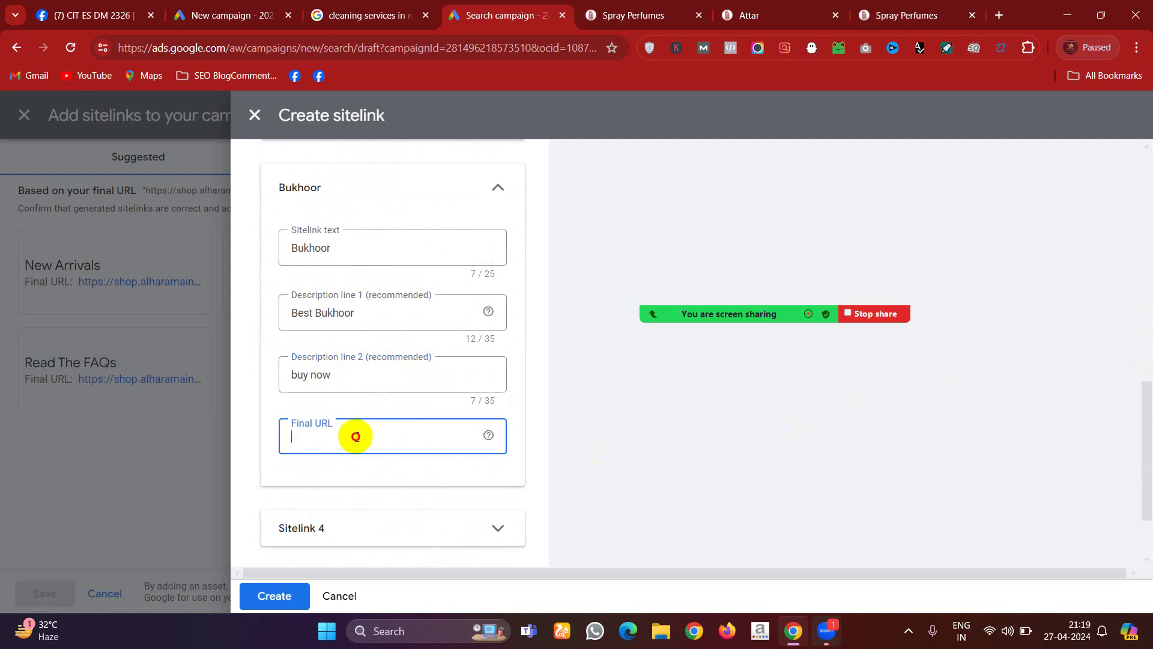
{"action": "left_click", "coordinate": [772, 6]}
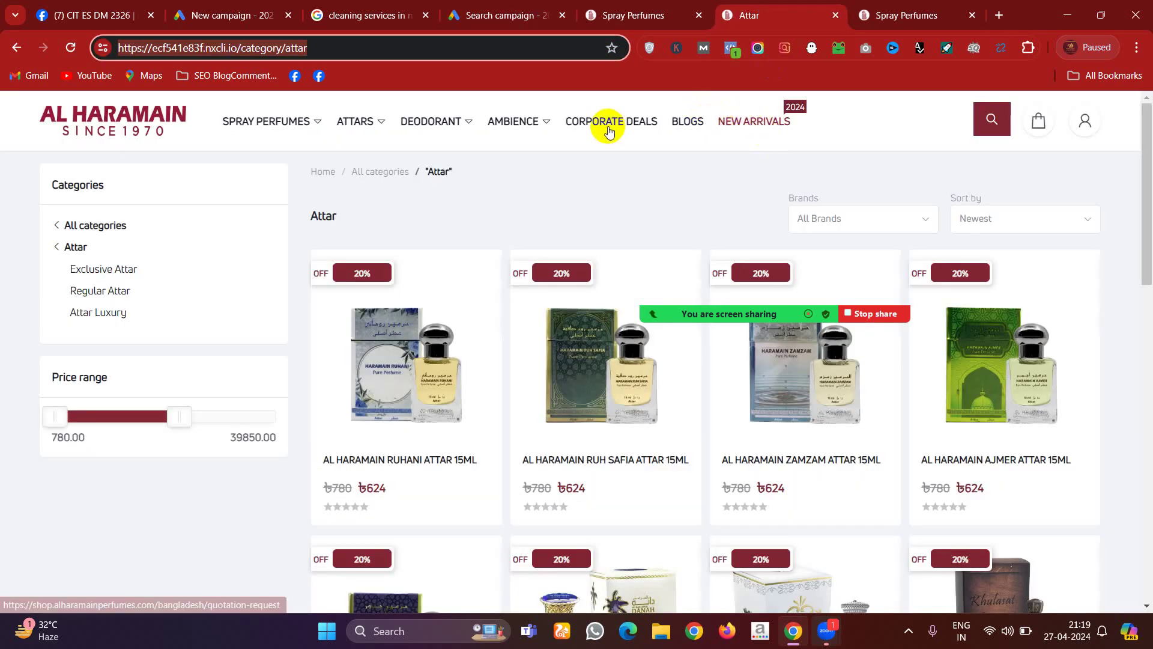
{"action": "mouse_move", "coordinate": [514, 123]}
{"action": "left_click", "coordinate": [511, 167]}
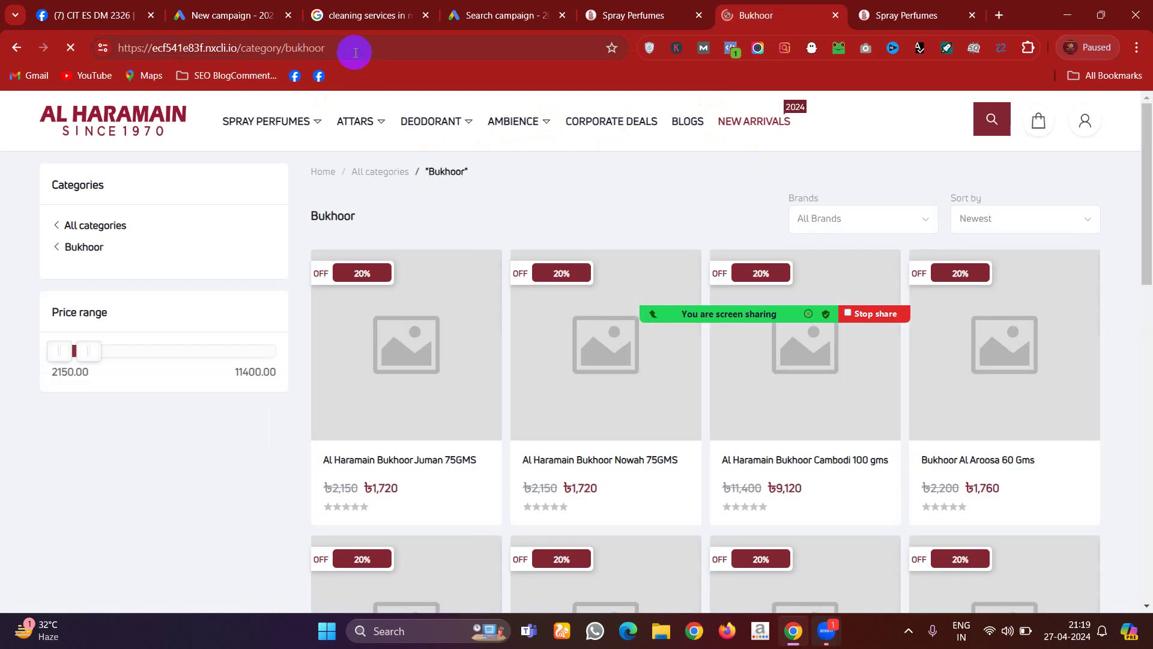
{"action": "left_click", "coordinate": [356, 52]}
{"action": "key", "text": "ctrl+c"}
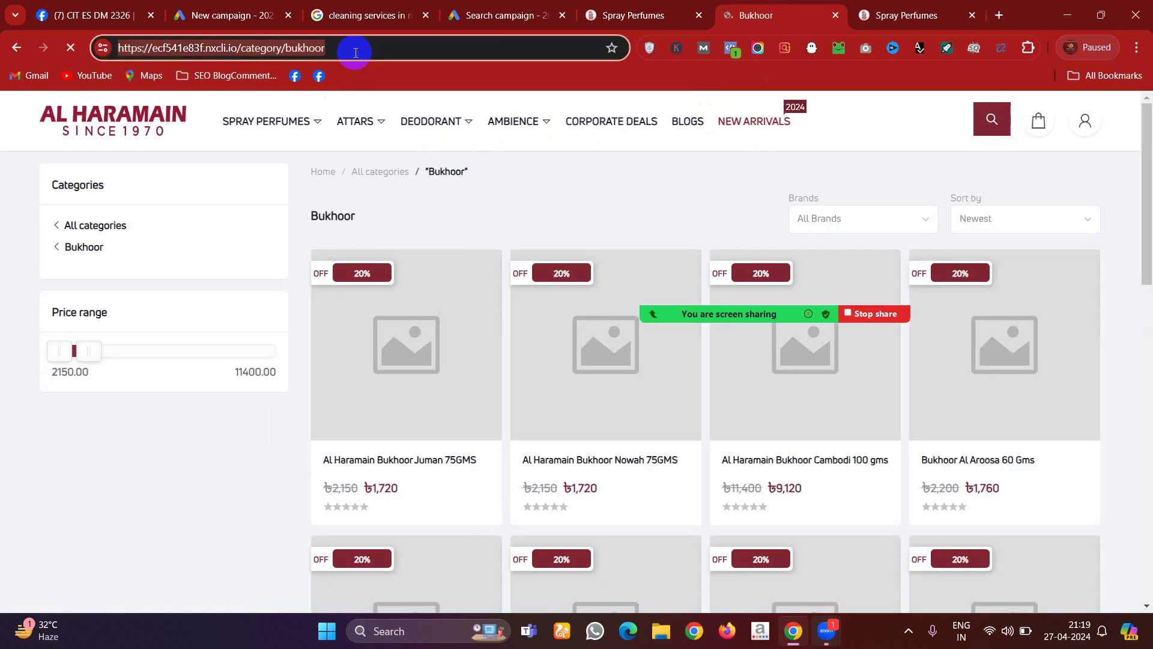
{"action": "left_click", "coordinate": [511, 6]}
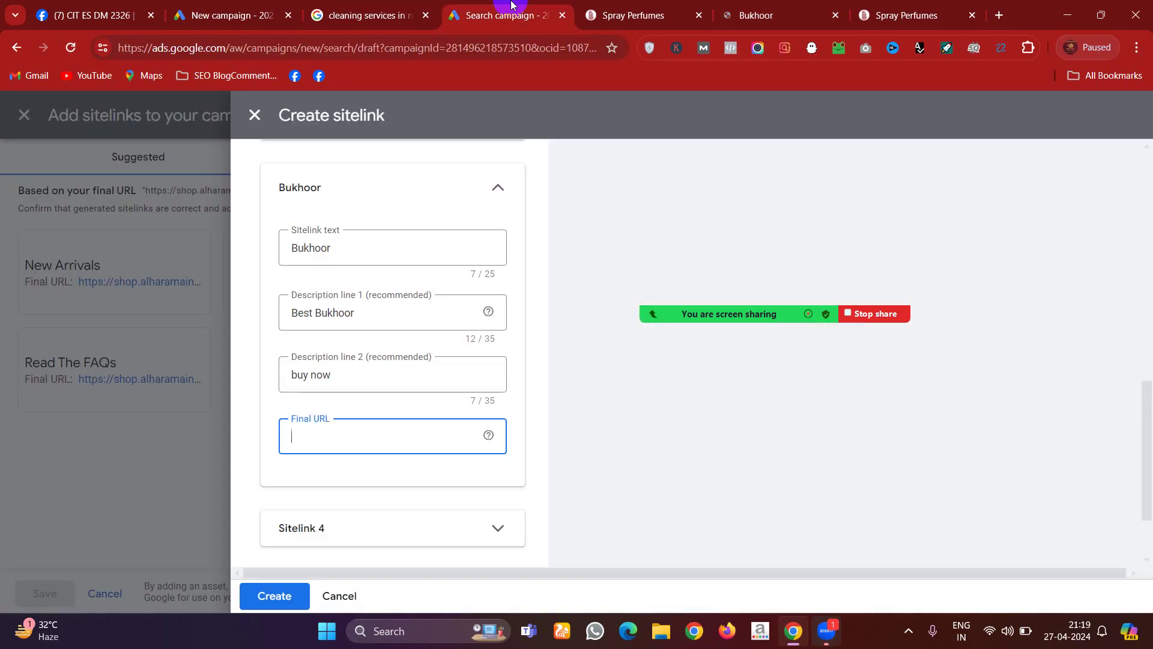
{"action": "key", "text": "ctrl+v"}
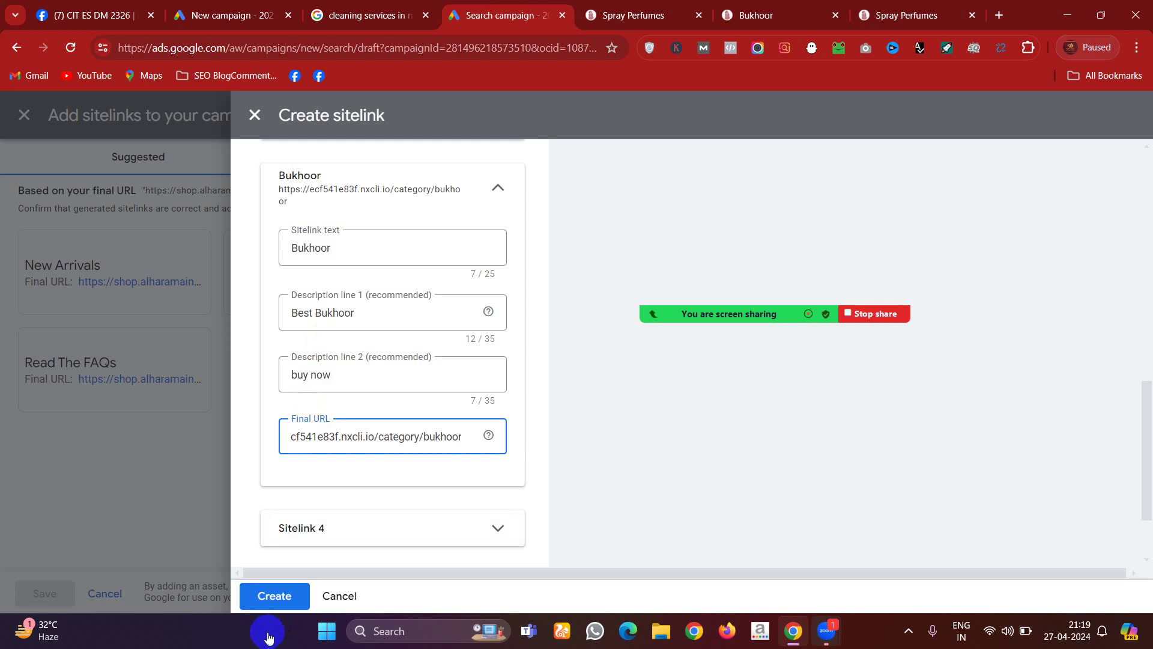
- Open the fourth sitelink and enter "Air Freshner" as its sitelink text
{"action": "left_click", "coordinate": [404, 527]}
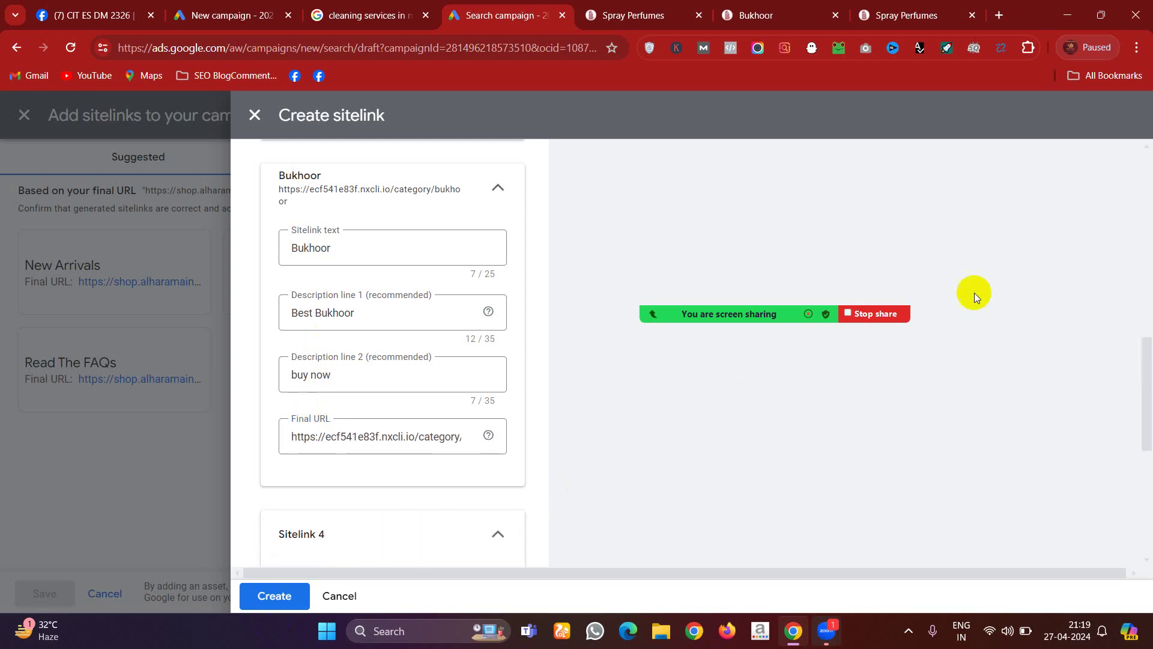
{"action": "left_click_drag", "start_coordinate": [1147, 408], "coordinate": [1143, 463]}
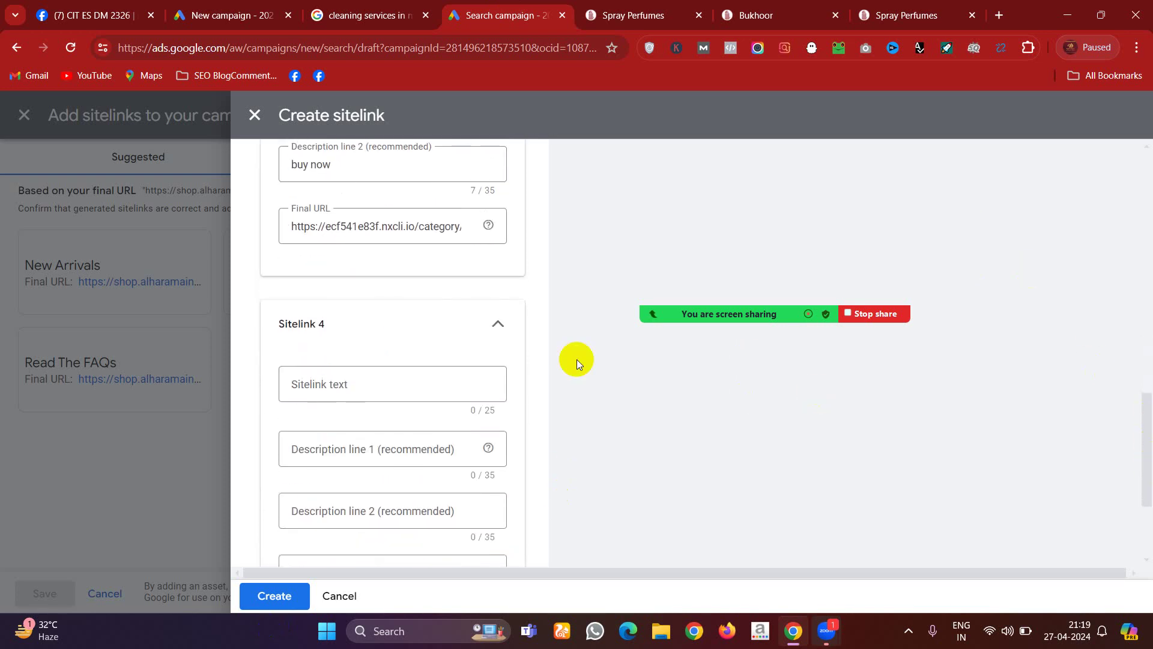
{"action": "left_click", "coordinate": [380, 378]}
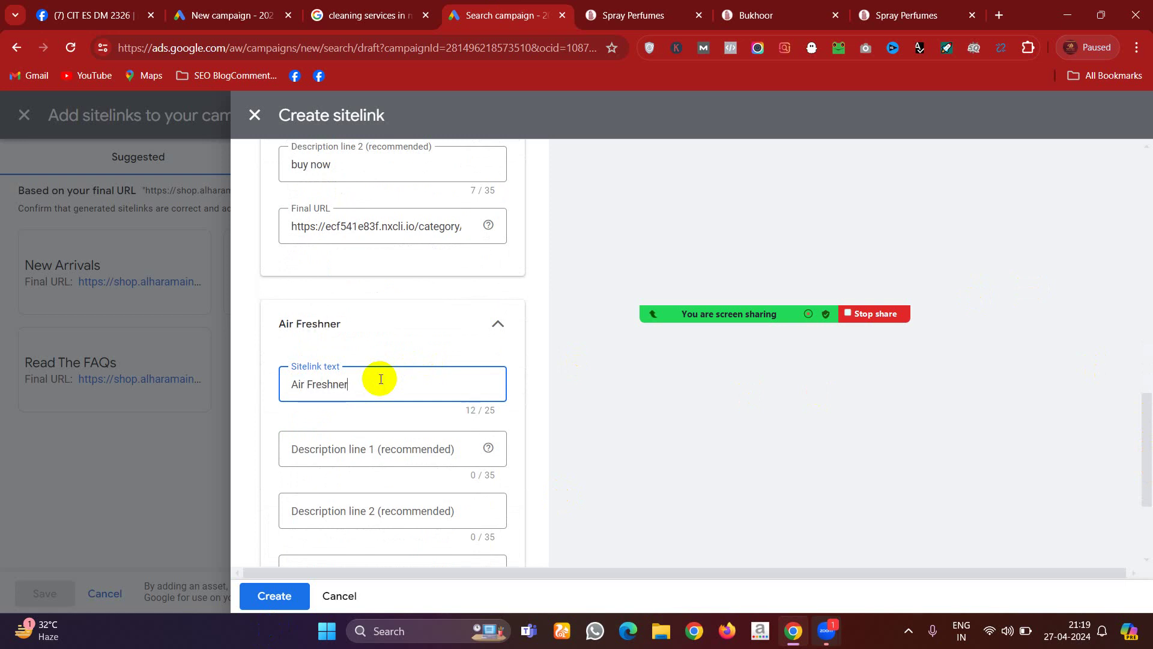
- Enter "Buy Now" and "Al Haramain" as the Air Freshner sitelink's two description lines
{"action": "left_click", "coordinate": [353, 451]}
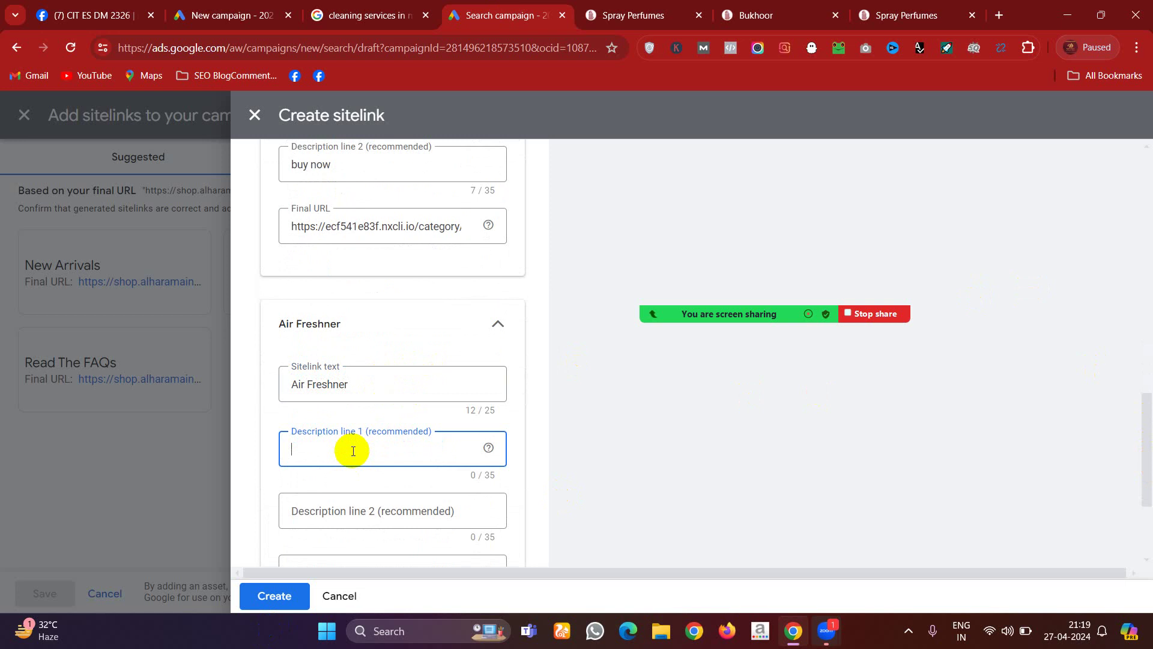
{"action": "type", "text": "Buy Now"}
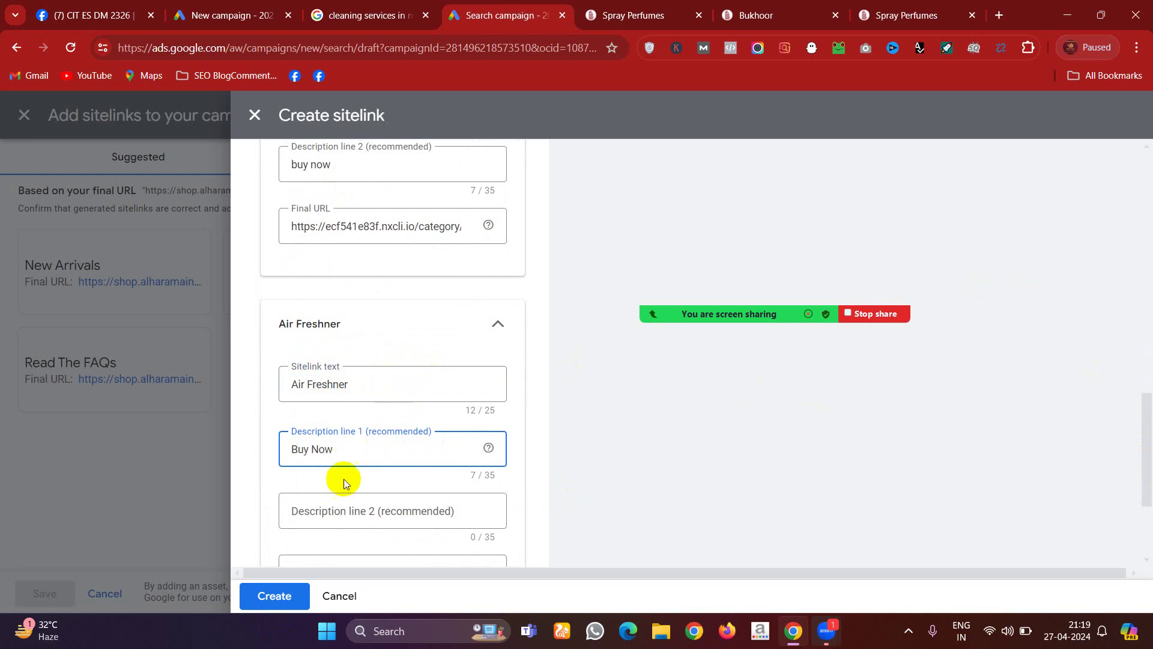
{"action": "left_click", "coordinate": [333, 506]}
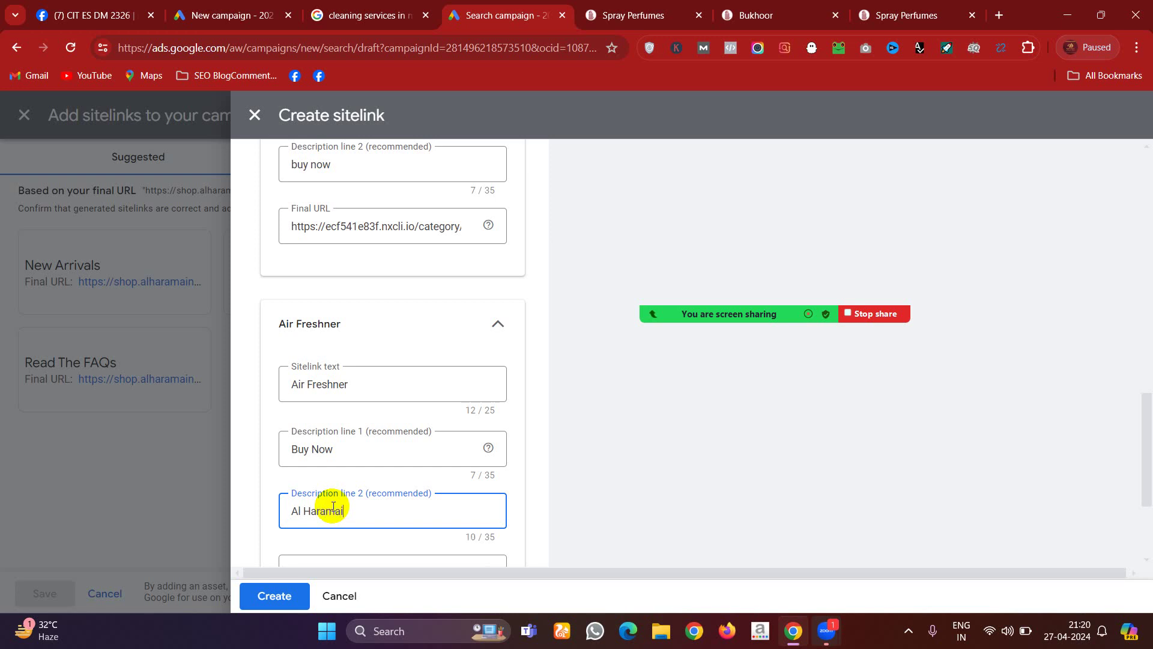
{"action": "scroll", "coordinate": [1148, 451], "scroll_direction": "down", "scroll_amount": 3}
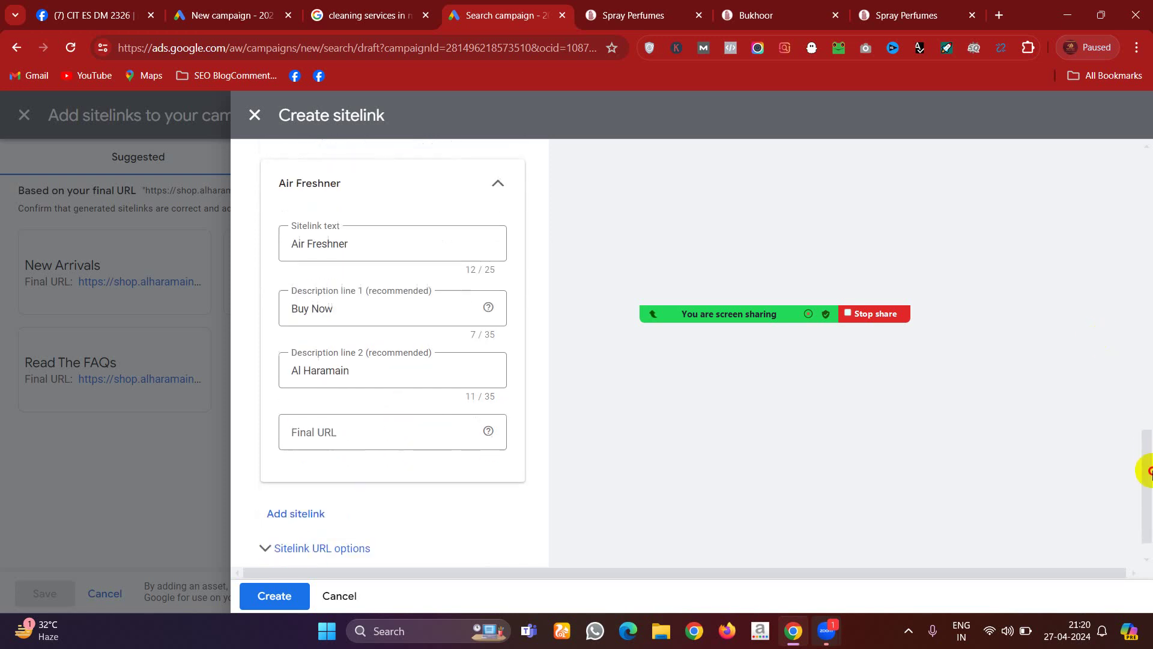
{"action": "left_click", "coordinate": [381, 399]}
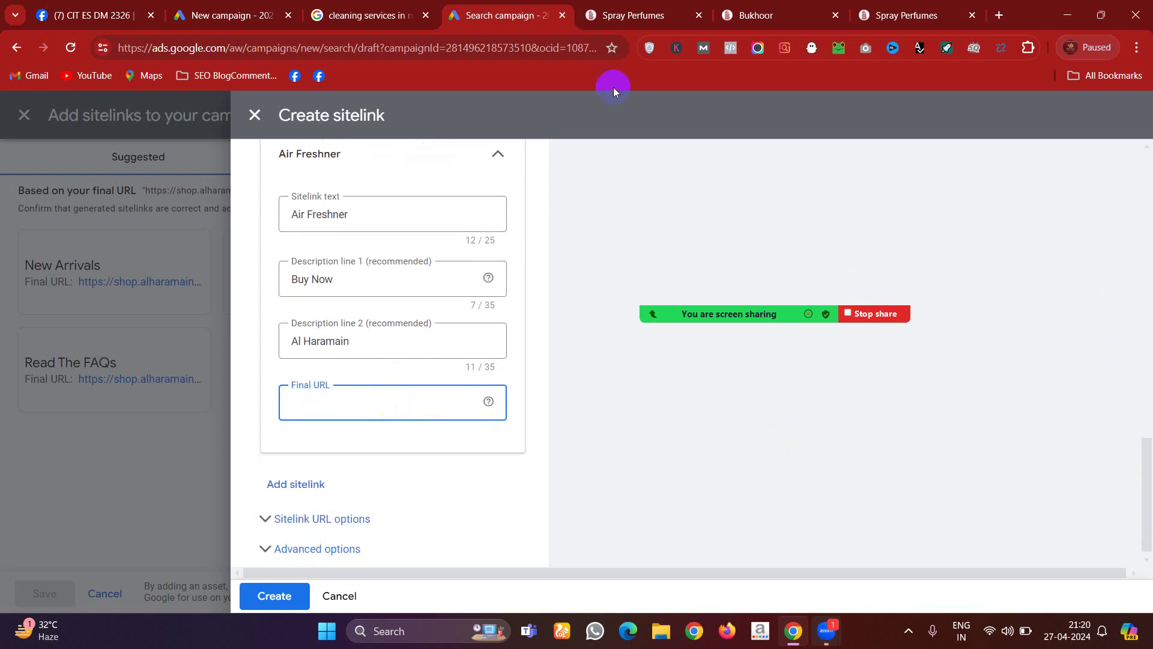
{"action": "left_click", "coordinate": [756, 15]}
{"action": "mouse_move", "coordinate": [497, 121]}
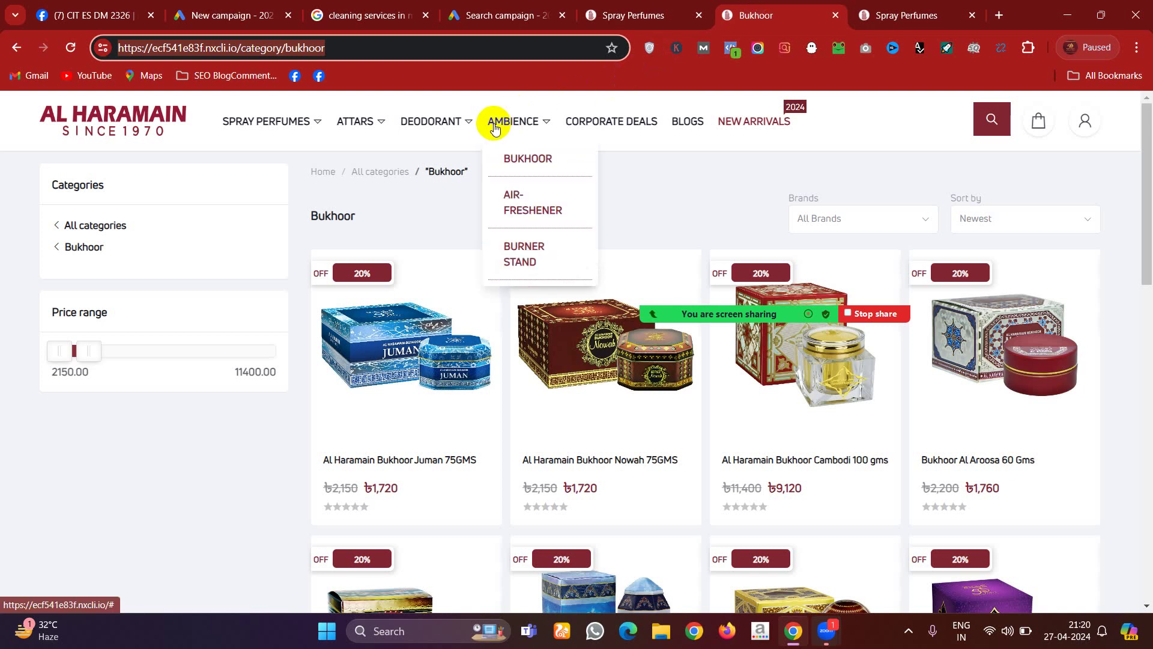
{"action": "left_click", "coordinate": [510, 203]}
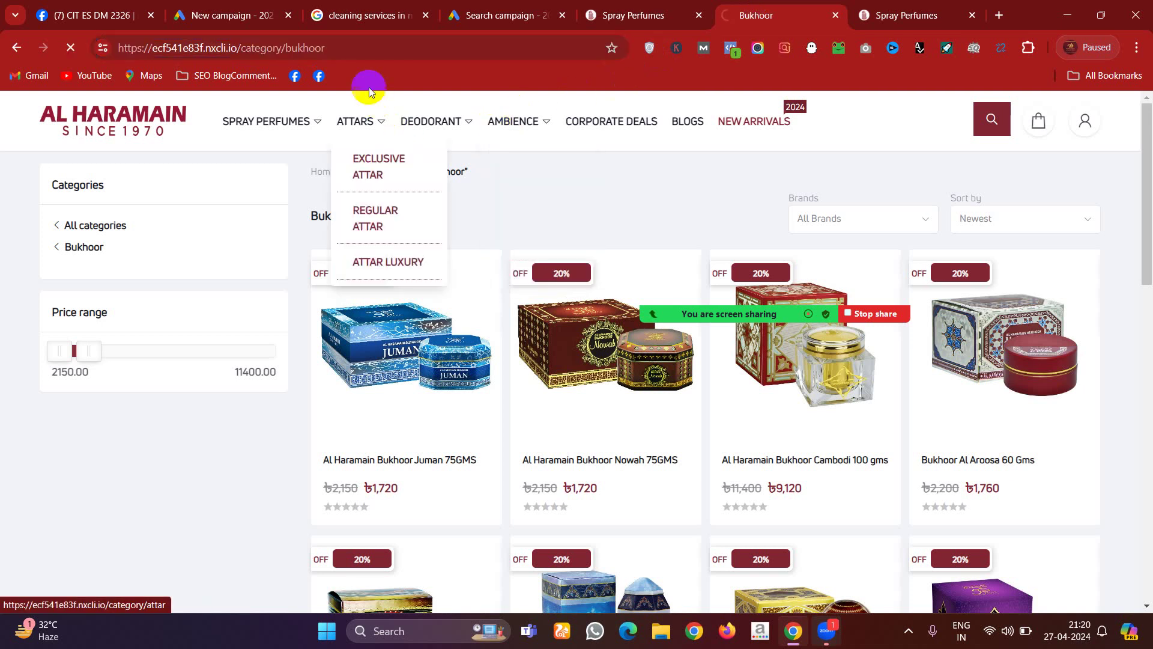
{"action": "left_click", "coordinate": [364, 55]}
{"action": "key", "text": "ctrl+c"}
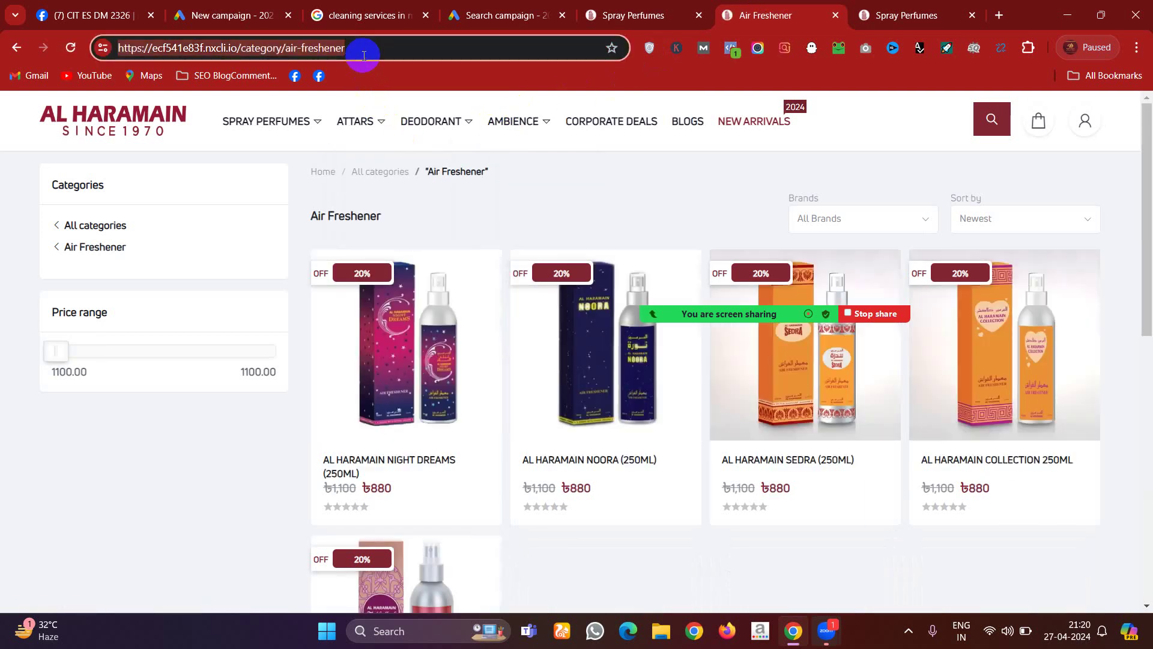
{"action": "left_click", "coordinate": [544, 3]}
{"action": "key", "text": "ctrl+v"}
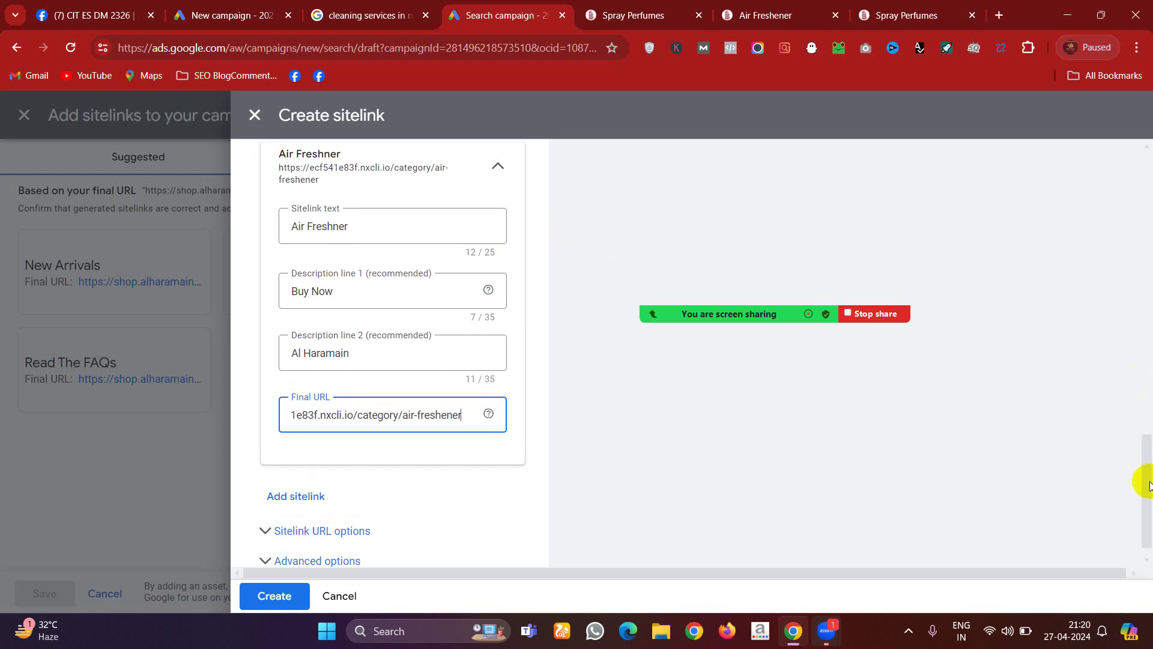
- Create the four sitelinks and save them to the campaign
{"action": "left_click_drag", "start_coordinate": [1145, 484], "coordinate": [1146, 489]}
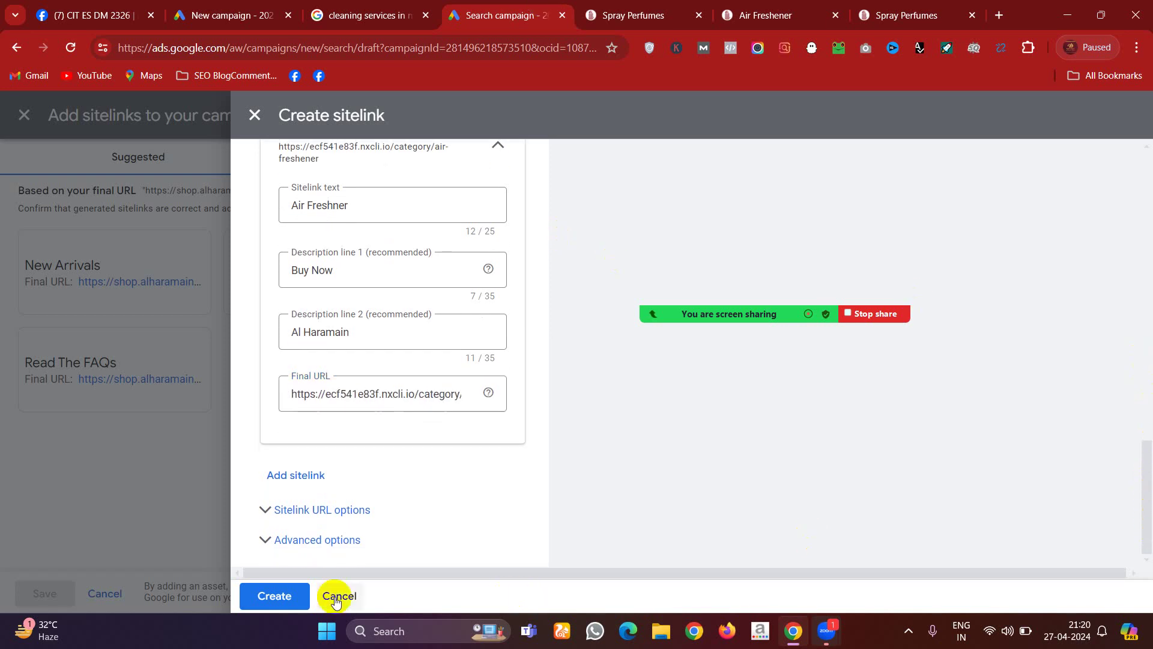
{"action": "left_click", "coordinate": [291, 595]}
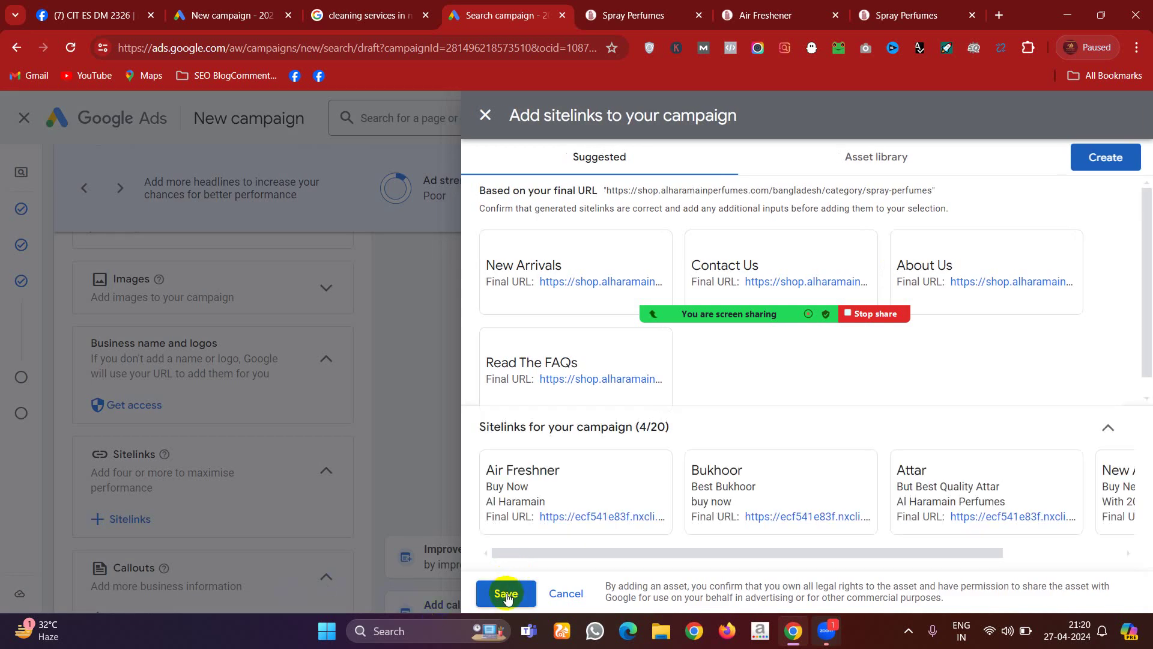
{"action": "left_click", "coordinate": [506, 593]}
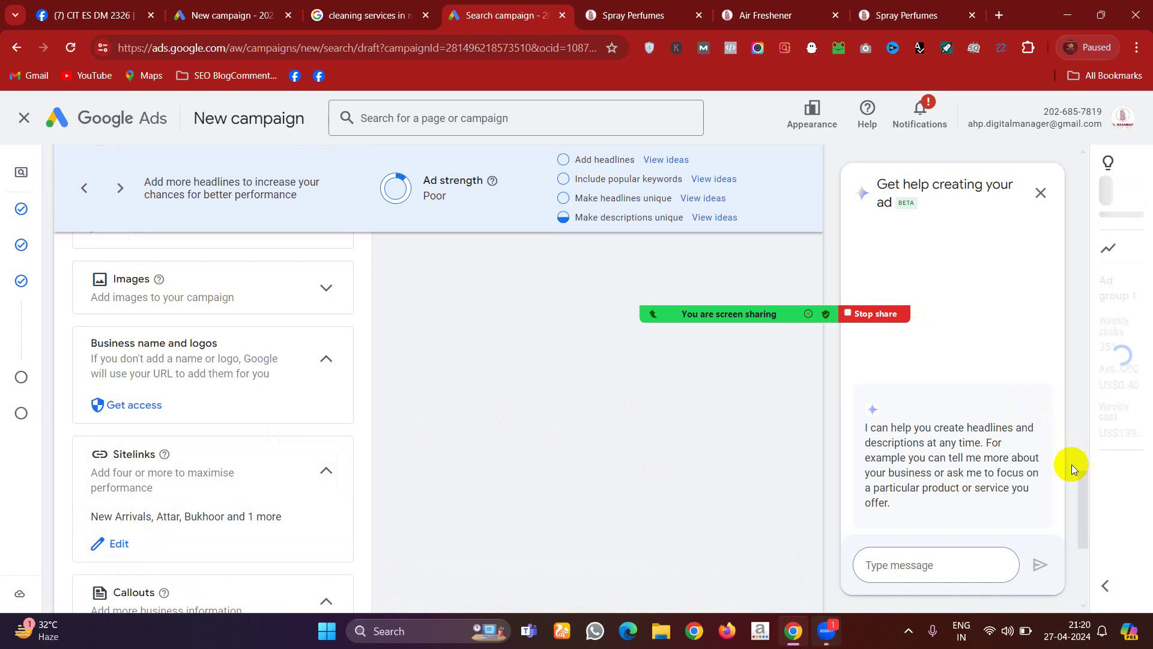
- Review the ad's assets and examine its preview in the desktop and mobile views
{"action": "left_click_drag", "start_coordinate": [1081, 493], "coordinate": [1079, 312]}
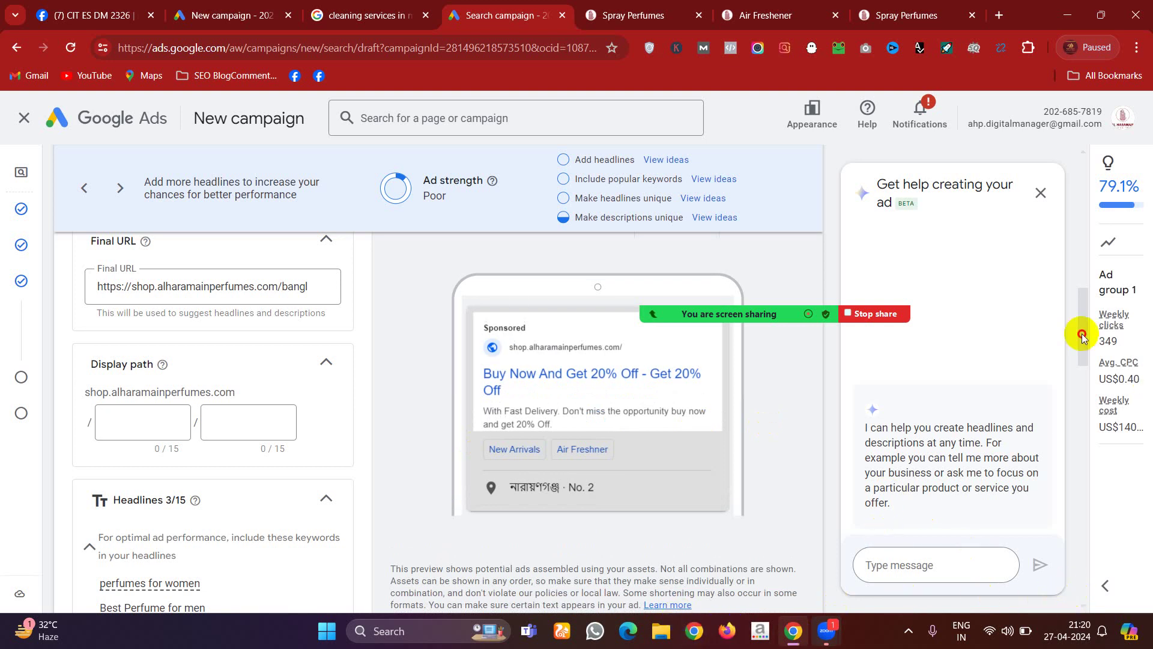
{"action": "left_click_drag", "start_coordinate": [1083, 334], "coordinate": [1086, 369]}
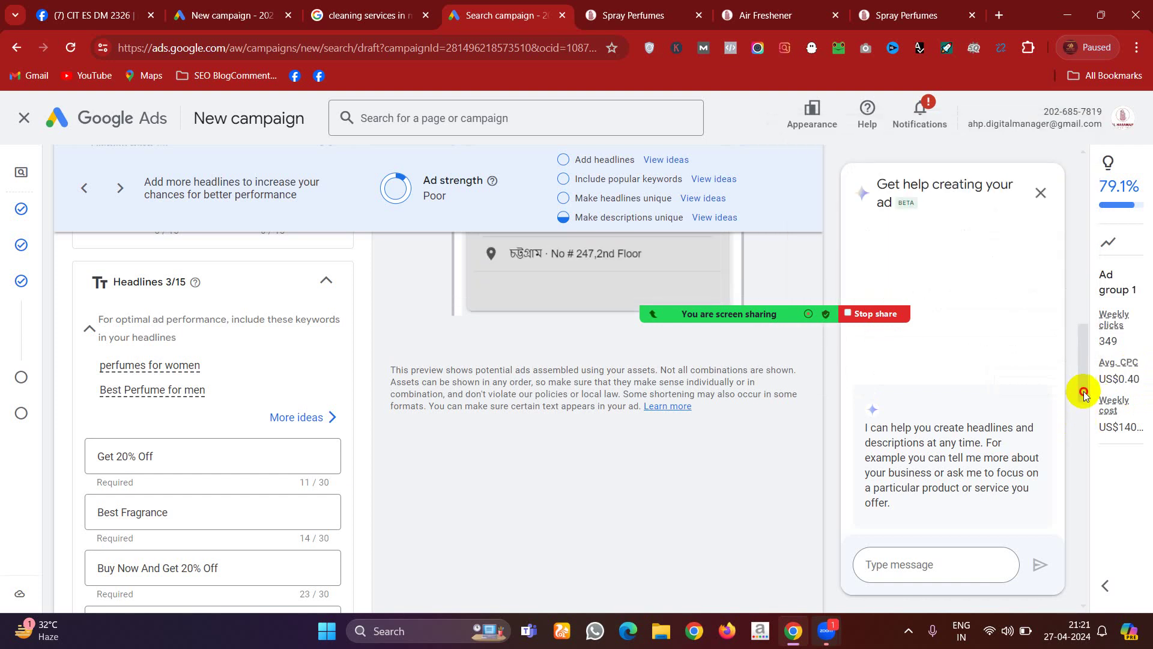
{"action": "left_click_drag", "start_coordinate": [1084, 393], "coordinate": [1087, 327]}
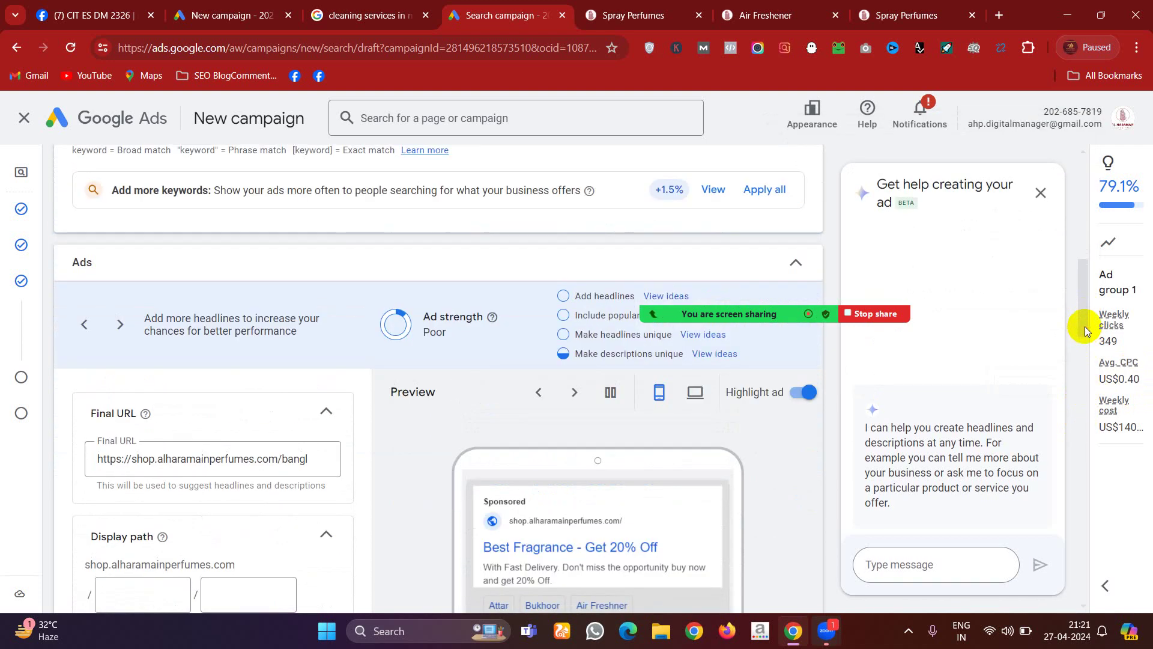
{"action": "left_click", "coordinate": [696, 395]}
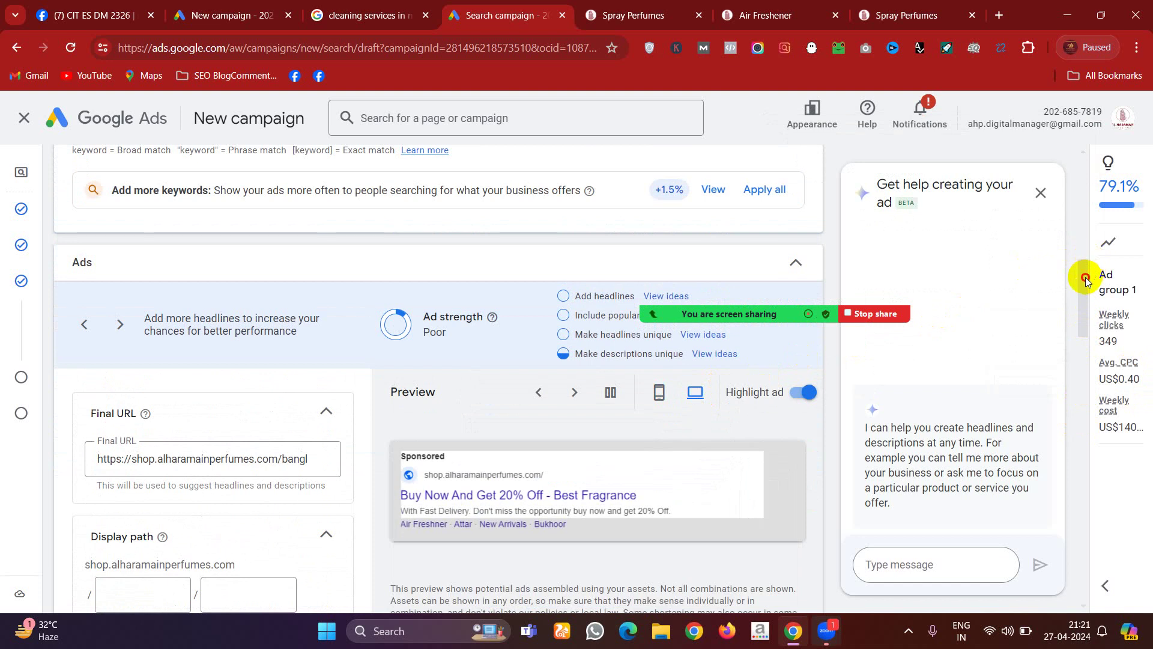
{"action": "mouse_move", "coordinate": [1086, 280]}
{"action": "left_mouse_down"}
{"action": "mouse_move", "coordinate": [1084, 386]}
{"action": "mouse_move", "coordinate": [1081, 269]}
{"action": "left_mouse_up"}
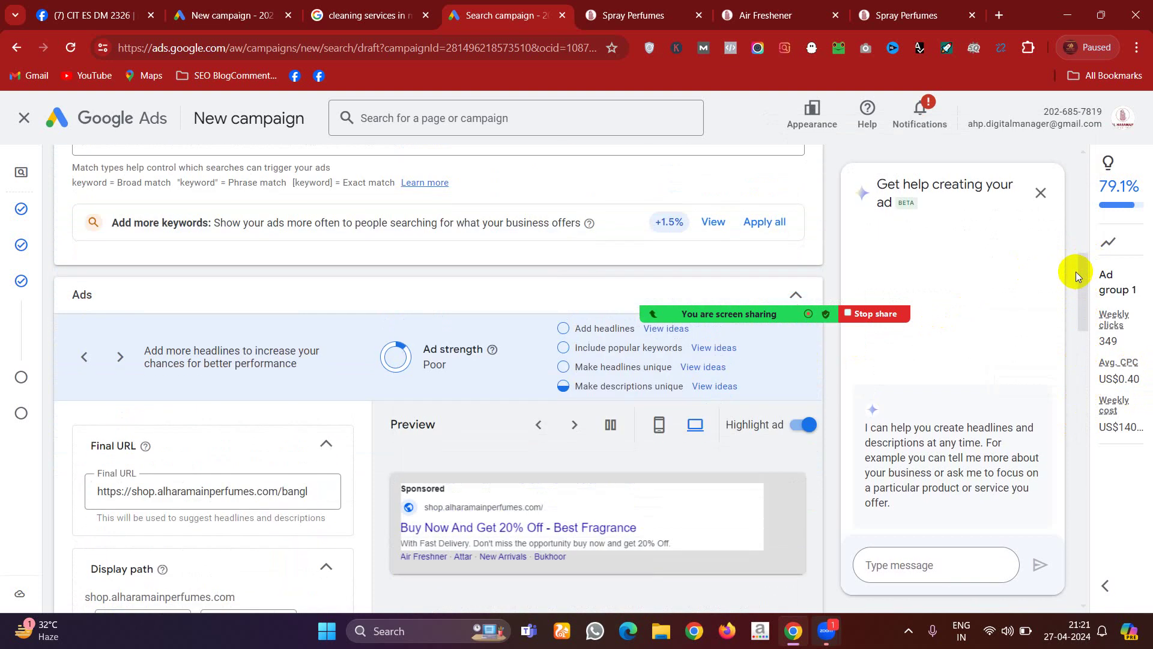
{"action": "left_click", "coordinate": [667, 426]}
- Continue to the campaign's budget stage and set a custom average daily budget of US$2.00
{"action": "left_click_drag", "start_coordinate": [1089, 287], "coordinate": [1100, 646]}
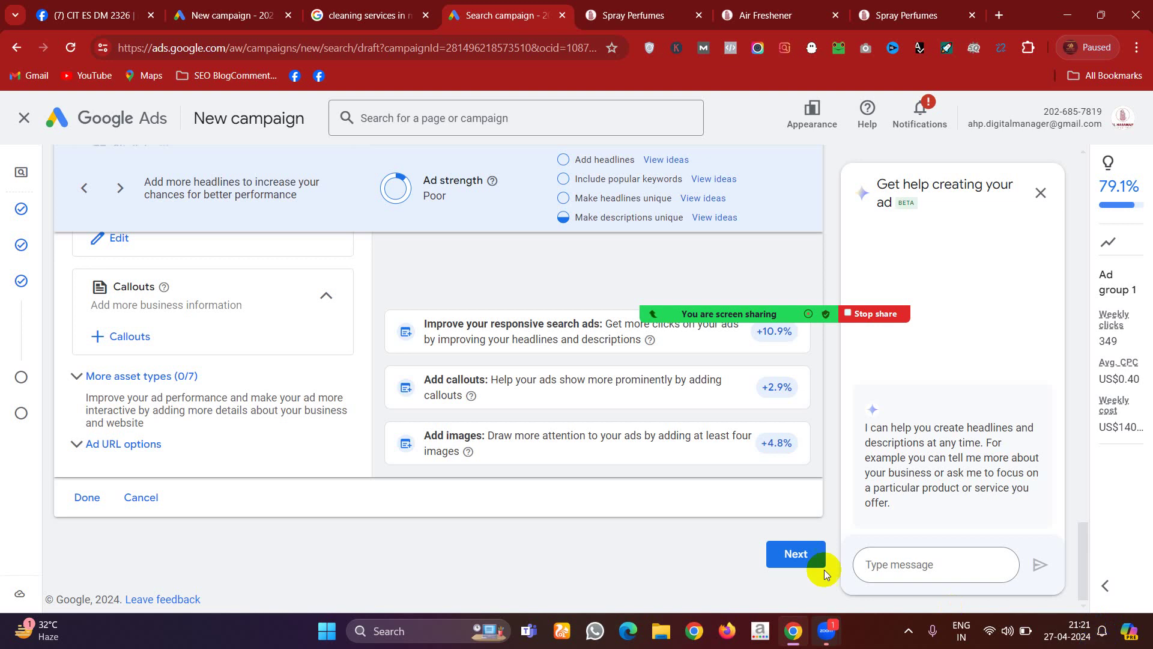
{"action": "left_click", "coordinate": [797, 554]}
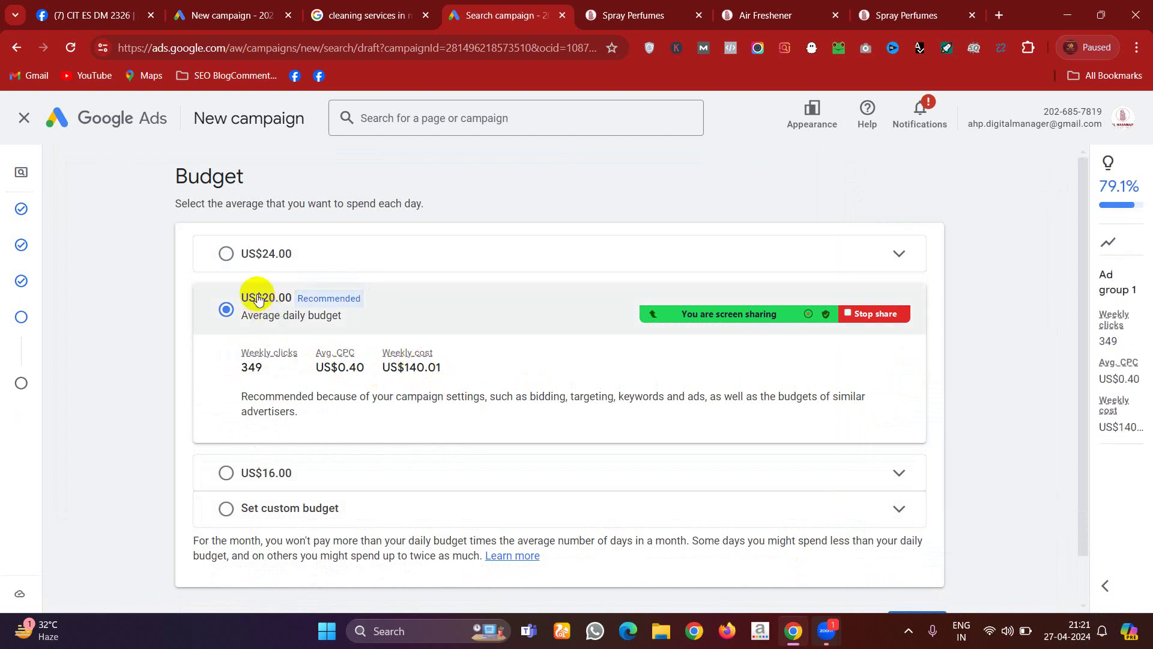
{"action": "mouse_move", "coordinate": [705, 310]}
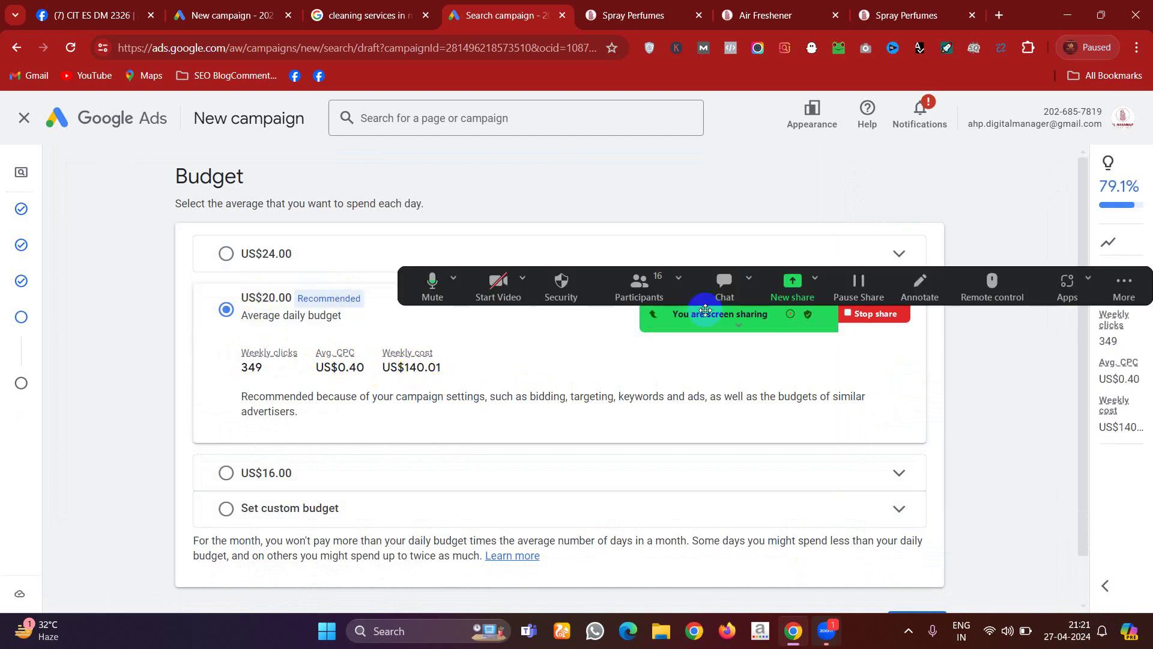
{"action": "left_click_drag", "start_coordinate": [705, 310], "coordinate": [752, 163]}
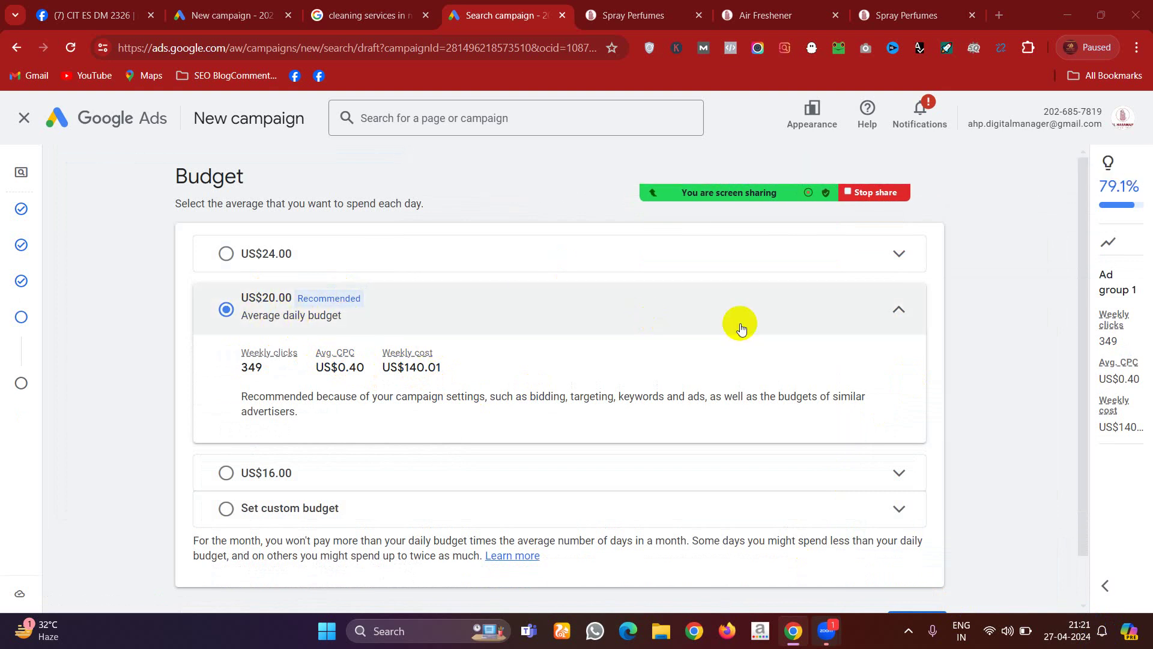
{"action": "left_click", "coordinate": [227, 508]}
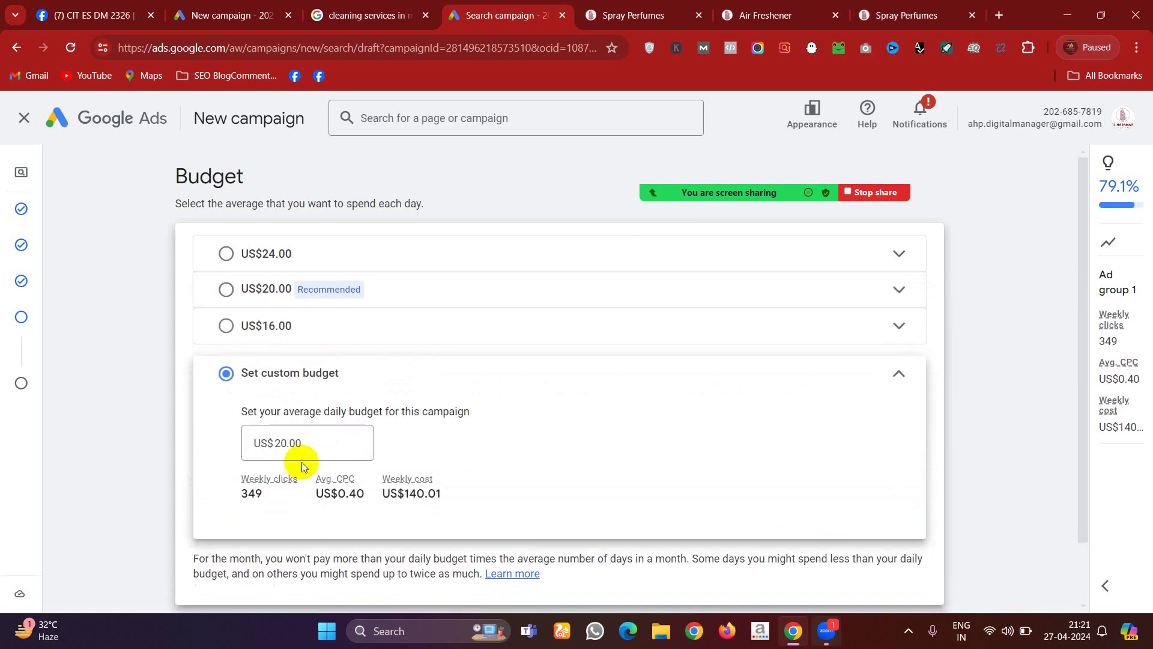
{"action": "left_click", "coordinate": [287, 443]}
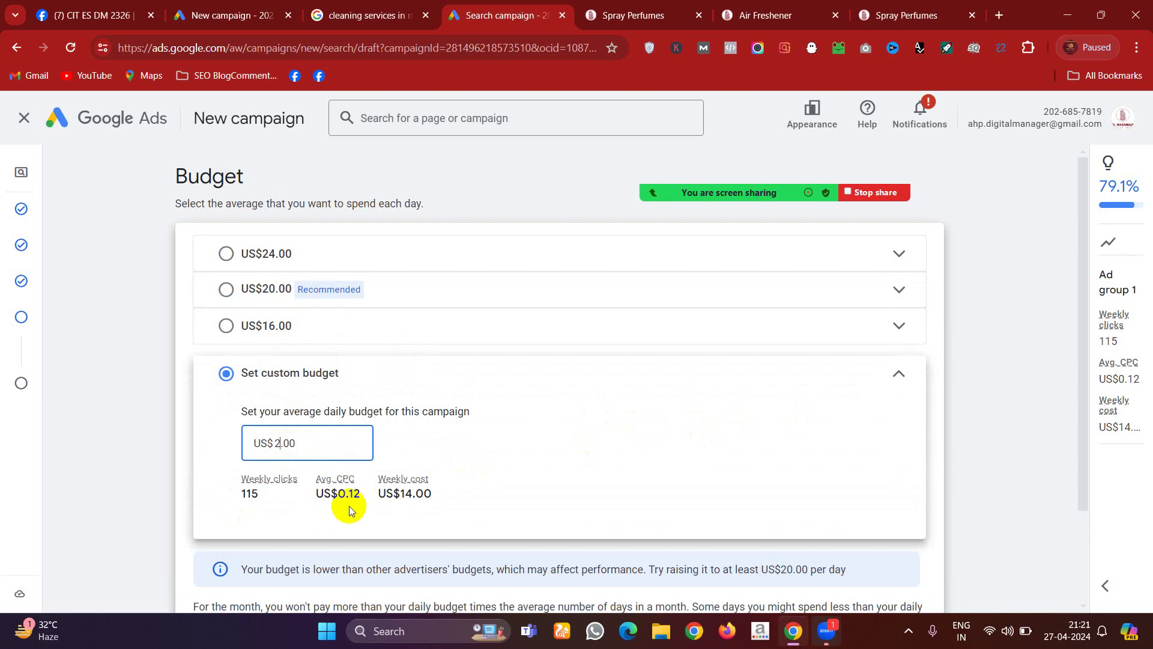
{"action": "left_click", "coordinate": [958, 405]}
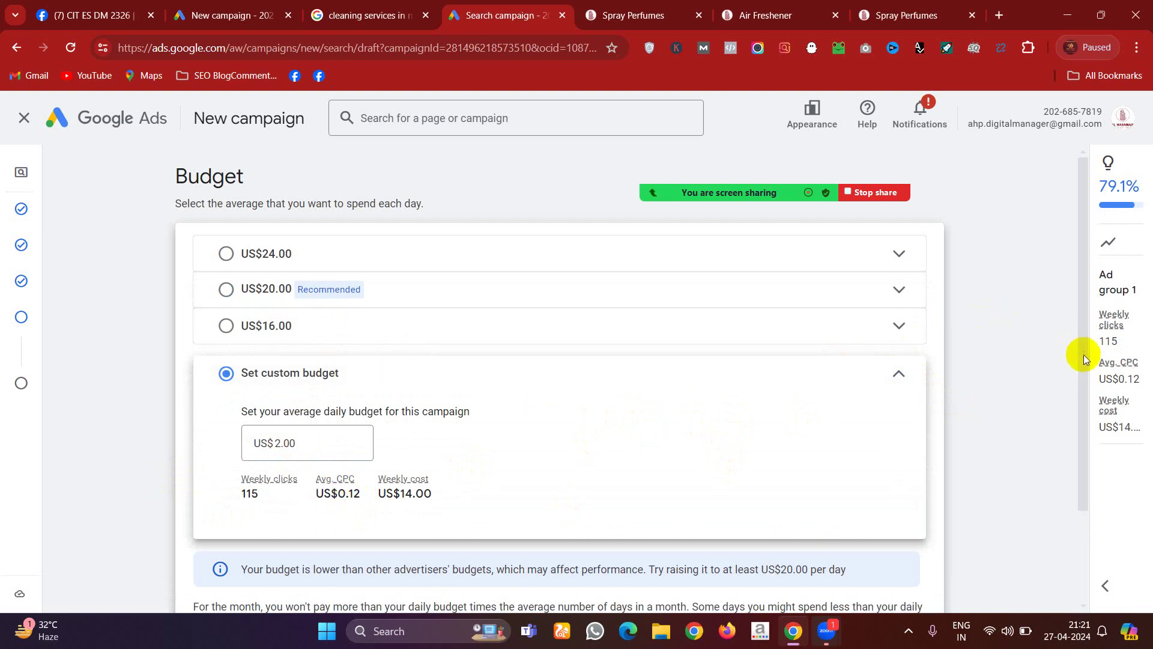
- Continue to the campaign's final review page and move the screen-sharing bar off the Publish campaign button
{"action": "left_click_drag", "start_coordinate": [1086, 365], "coordinate": [1087, 509]}
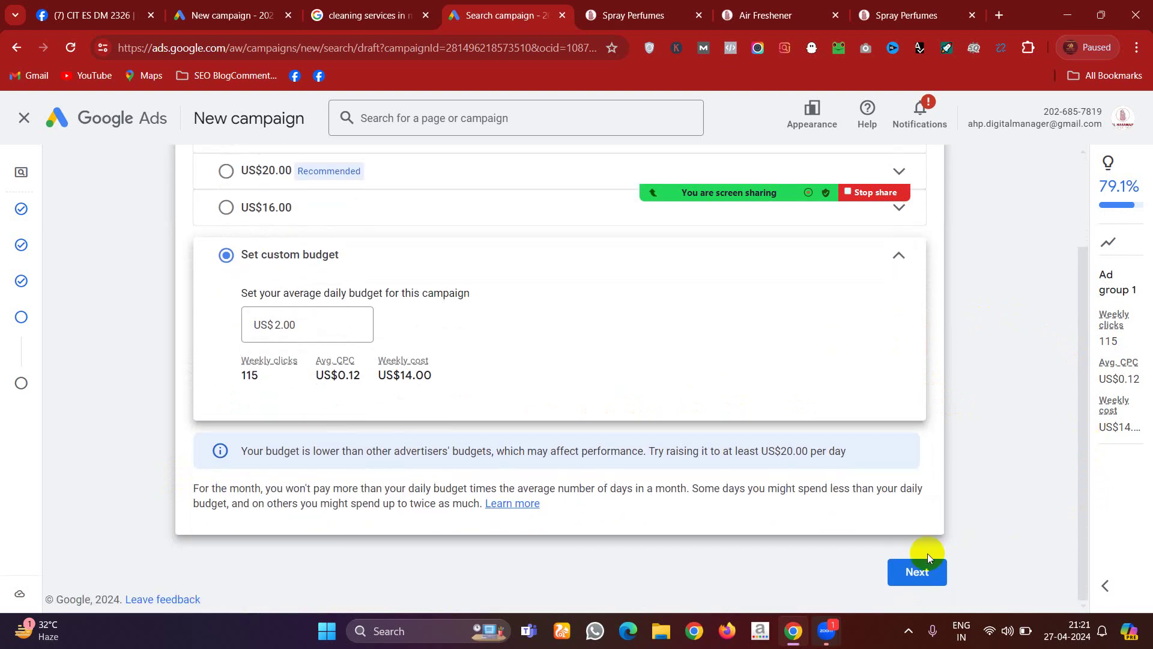
{"action": "left_click", "coordinate": [911, 569]}
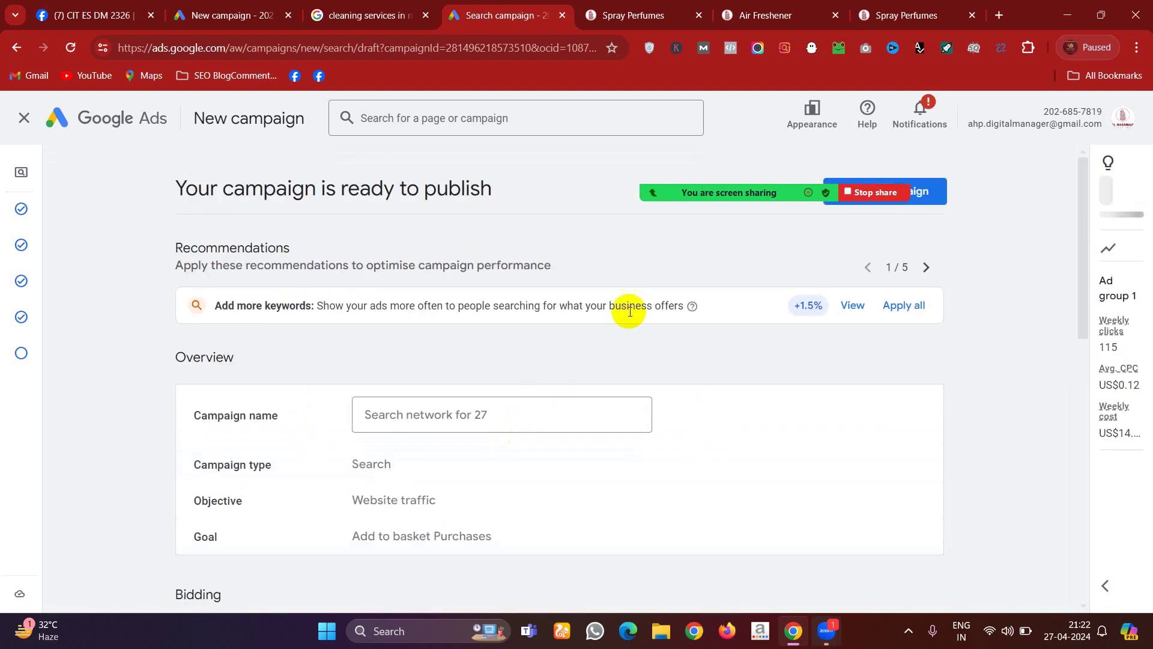
{"action": "mouse_move", "coordinate": [775, 191]}
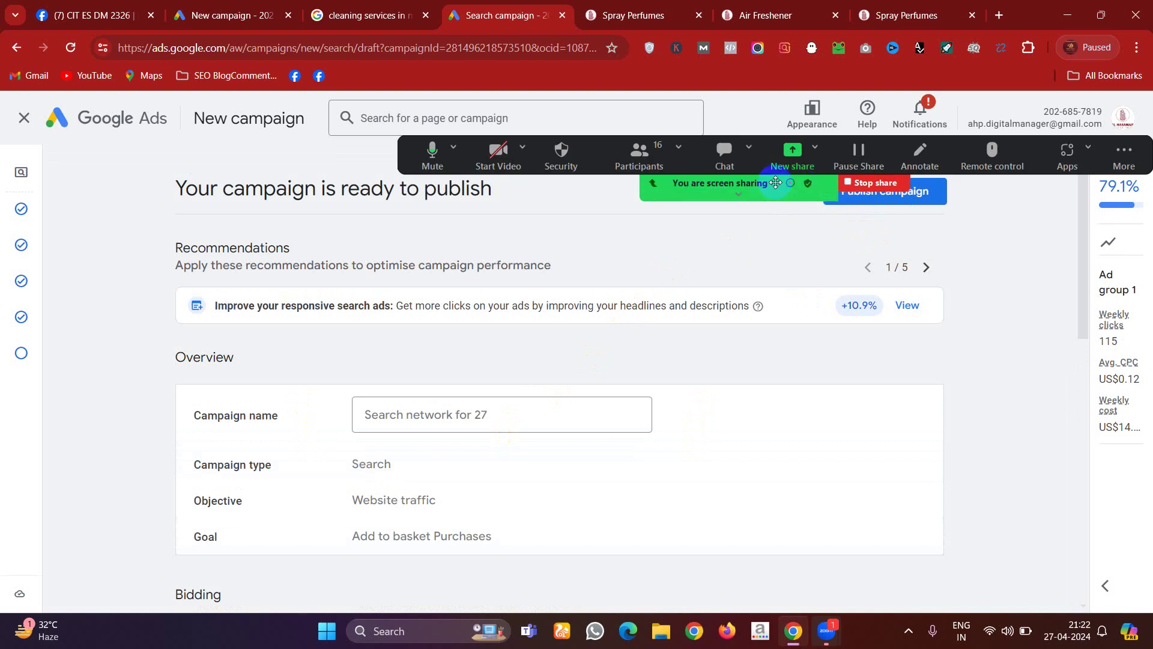
{"action": "left_click_drag", "start_coordinate": [782, 193], "coordinate": [864, 33]}
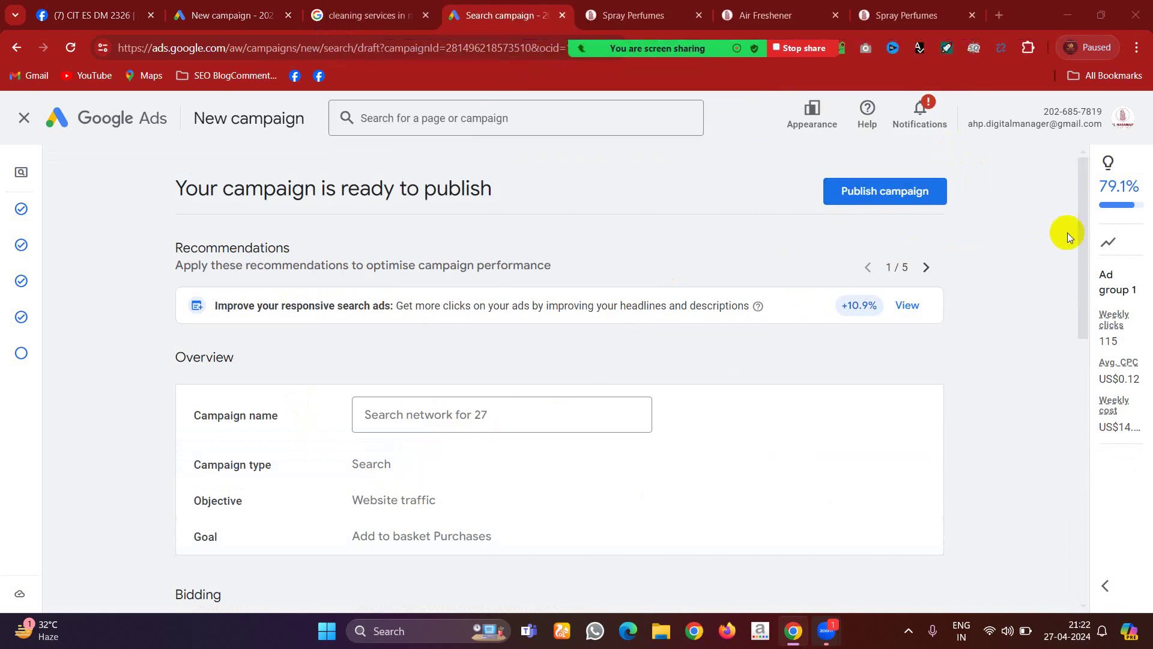
{"action": "mouse_move", "coordinate": [1077, 240]}
{"action": "left_mouse_down"}
{"action": "mouse_move", "coordinate": [1099, 567]}
{"action": "mouse_move", "coordinate": [1068, 469]}
{"action": "mouse_move", "coordinate": [1057, 248]}
{"action": "left_mouse_up"}
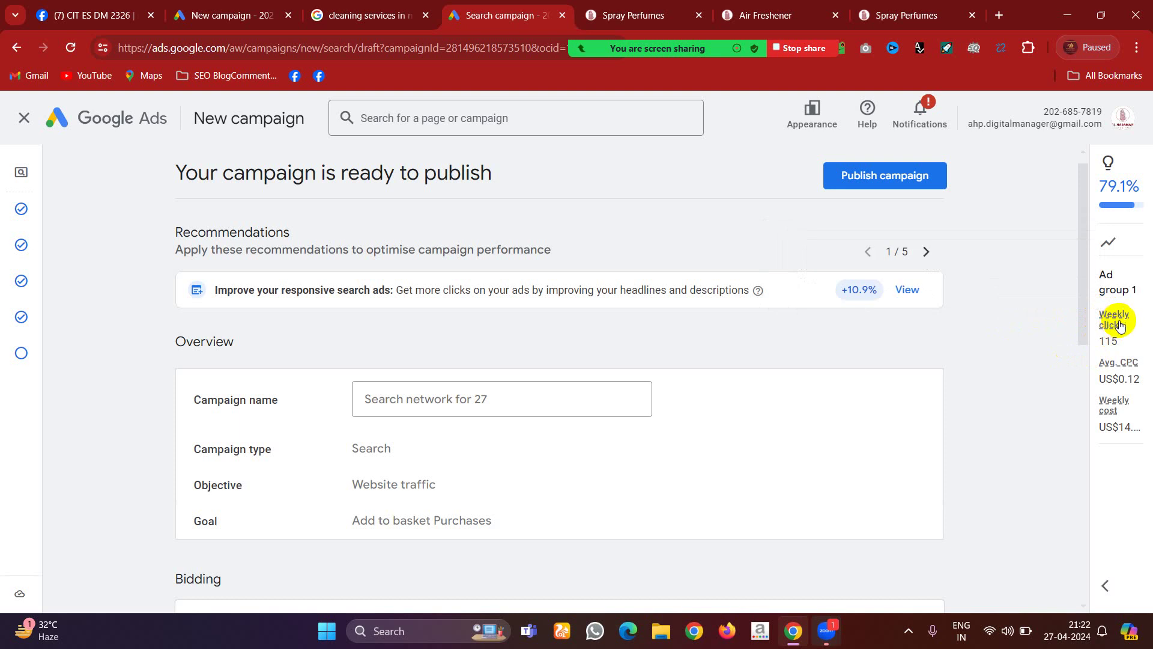
{"action": "mouse_move", "coordinate": [1109, 365]}
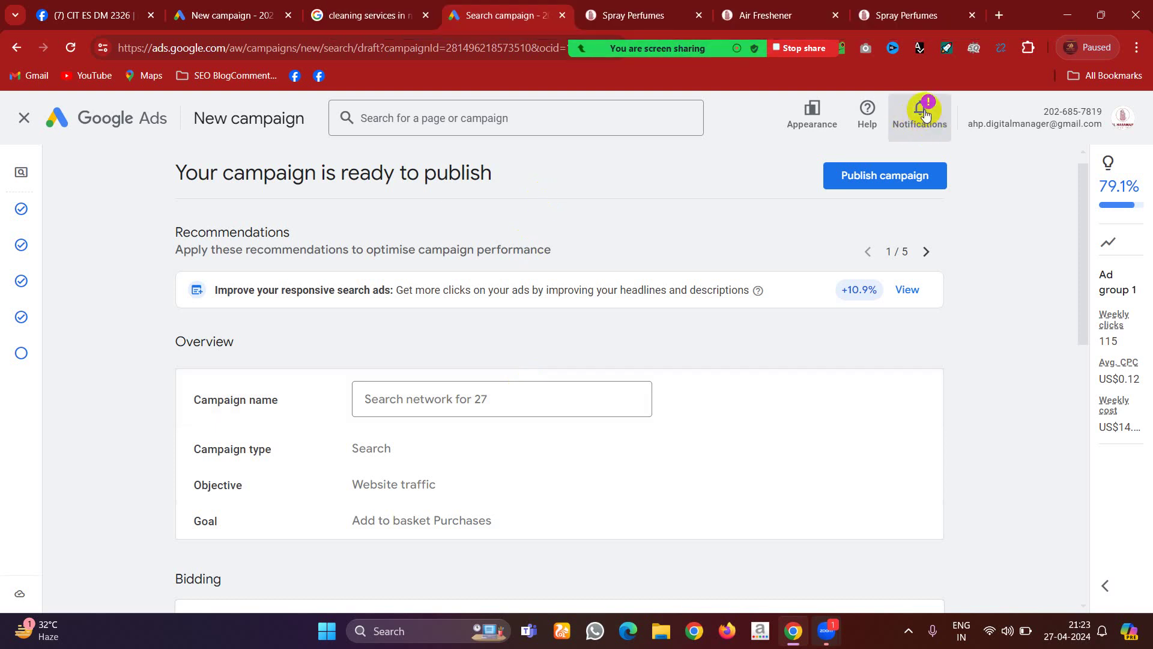
{"action": "mouse_move", "coordinate": [720, 18]}
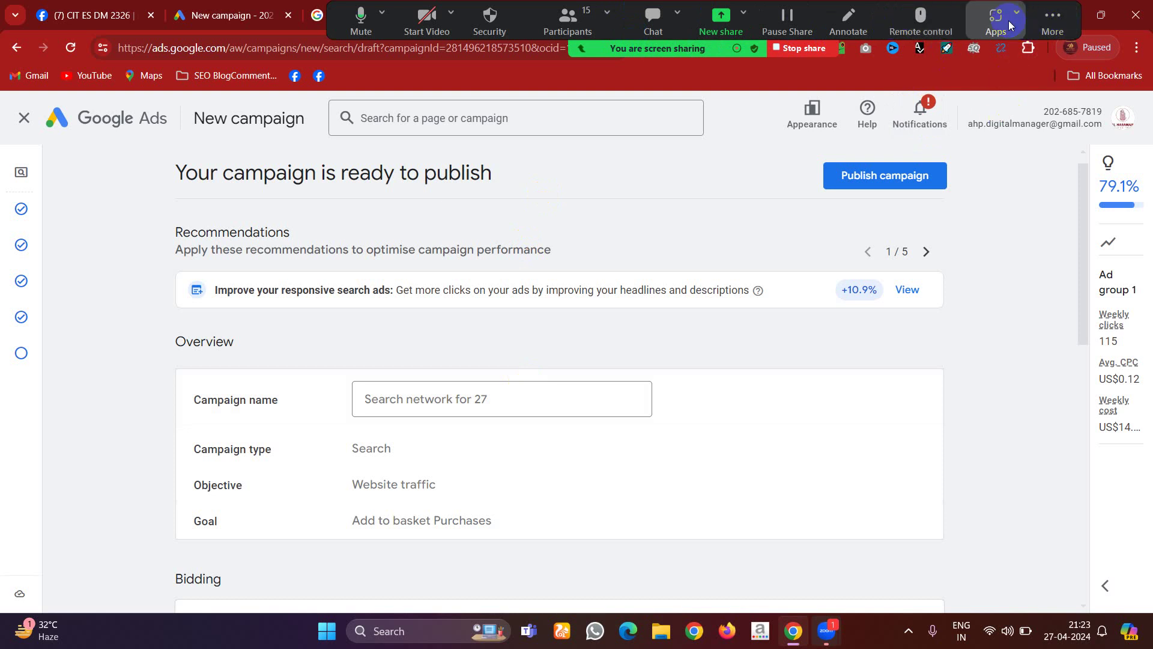
{"action": "left_click_drag", "start_coordinate": [960, 13], "coordinate": [966, 435]}
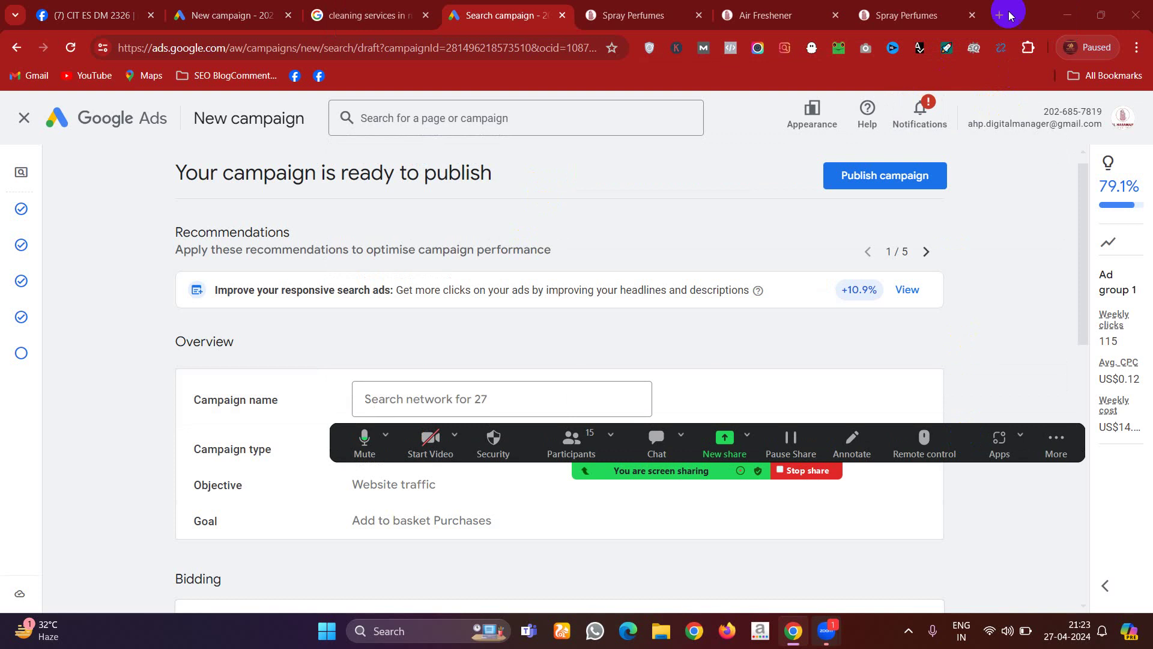
- Open a new browser tab
{"action": "left_click", "coordinate": [1000, 15]}
{"action": "type", "text": "fa"}
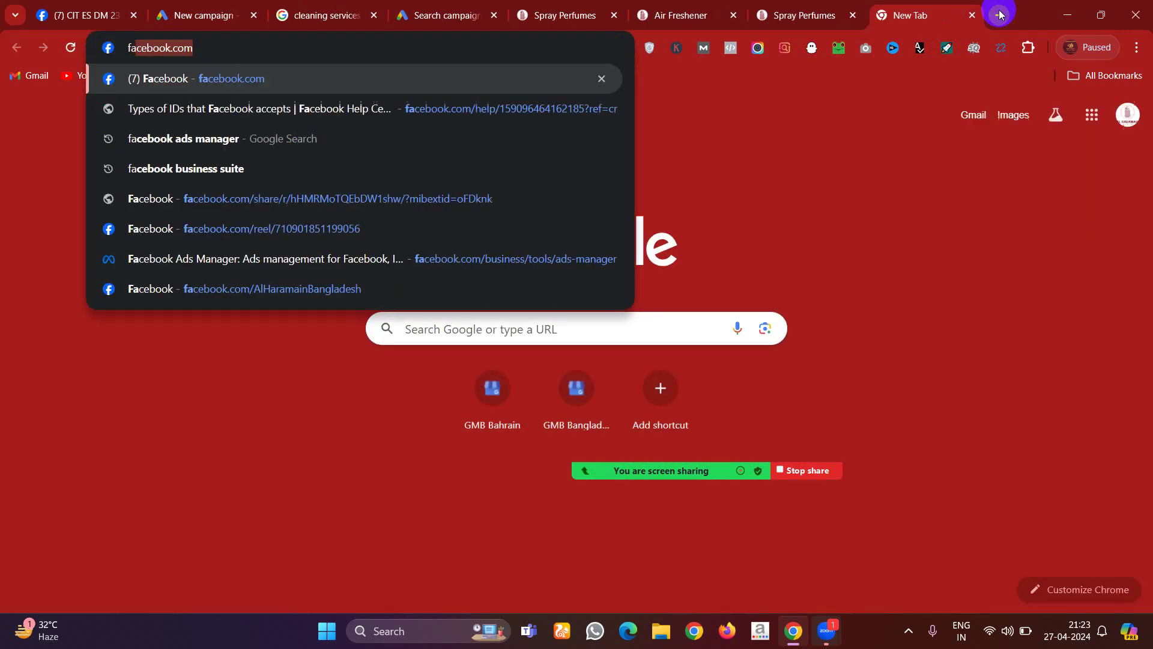
{"action": "type", "text": "cebo"}
{"action": "key", "text": "BackSpace"}
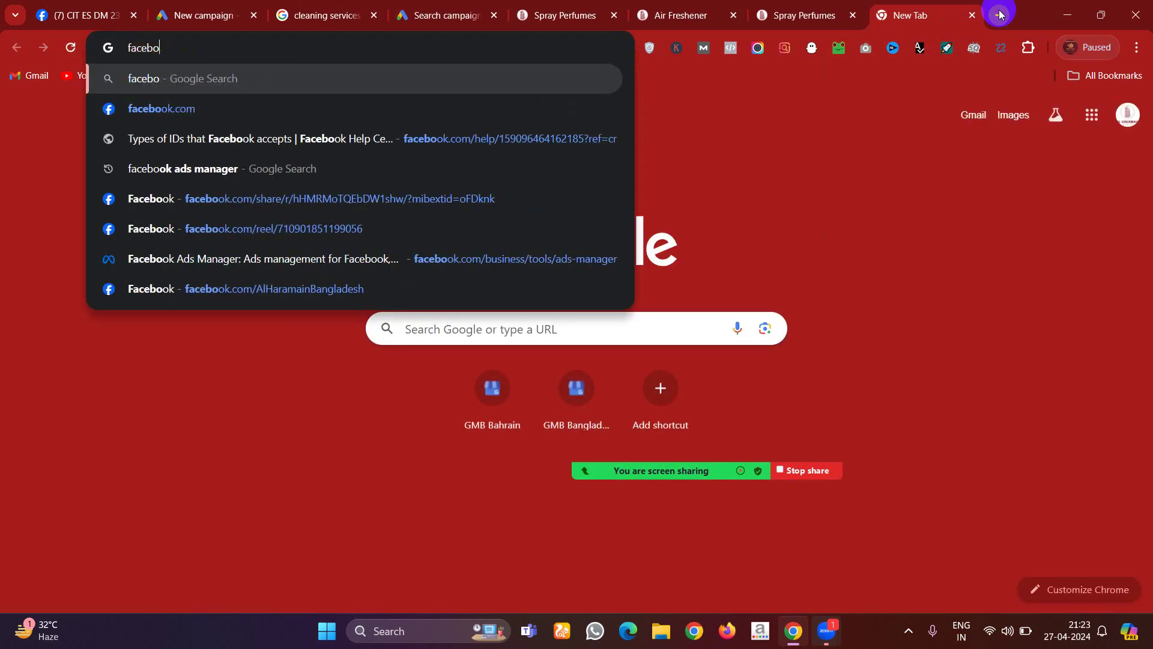
{"action": "key", "text": "BackSpace"}
{"action": "key", "text": "BackSpace"}
{"action": "key", "text": "BackSpace"}
{"action": "key", "text": "BackSpace"}
{"action": "key", "text": "BackSpace"}
{"action": "key", "text": "BackSpace"}
- Search Google for "google ads" and enter the advertising account from the Google Ads home page
{"action": "type", "text": "google ads"}
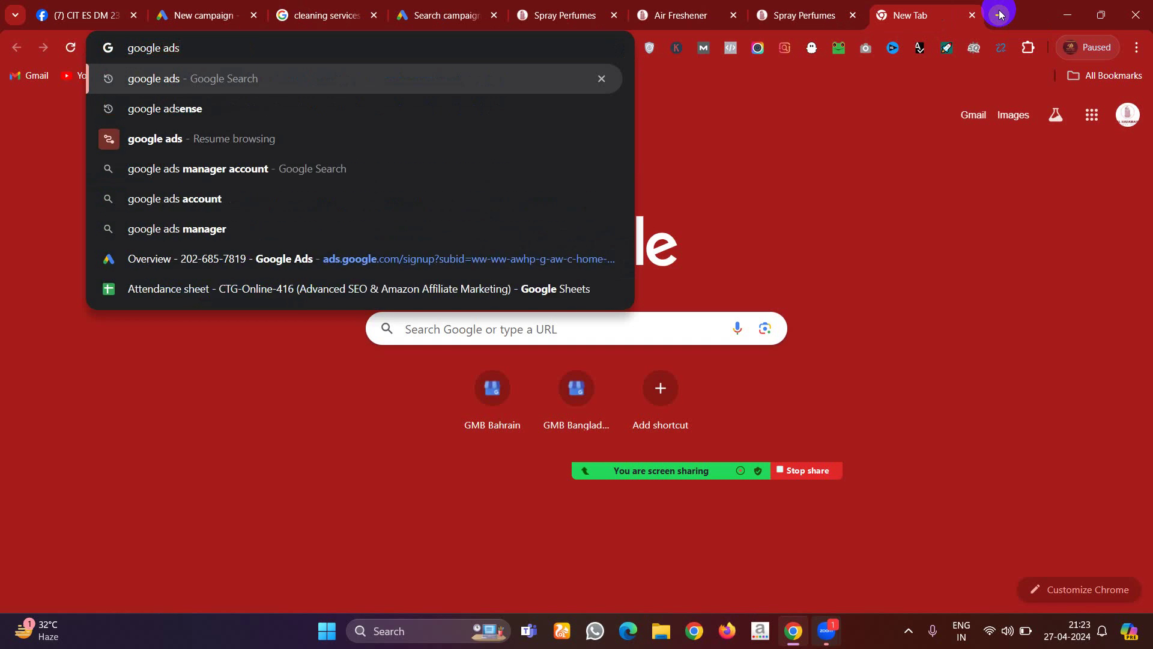
{"action": "key", "text": "Return"}
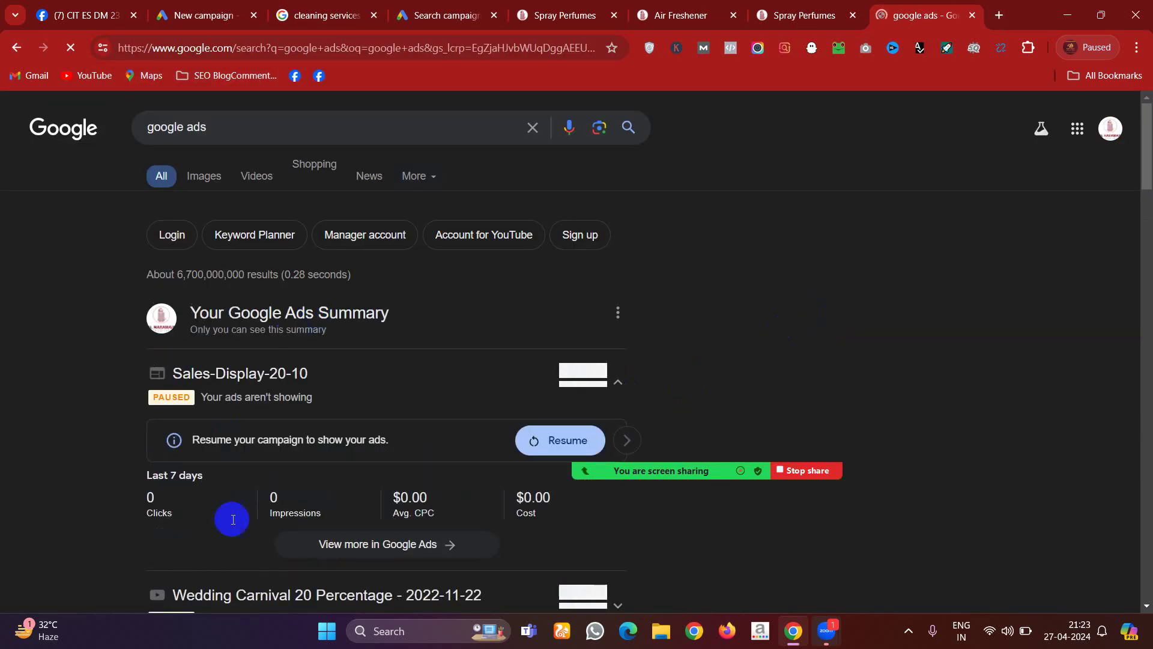
{"action": "left_click_drag", "start_coordinate": [1147, 150], "coordinate": [1147, 249]}
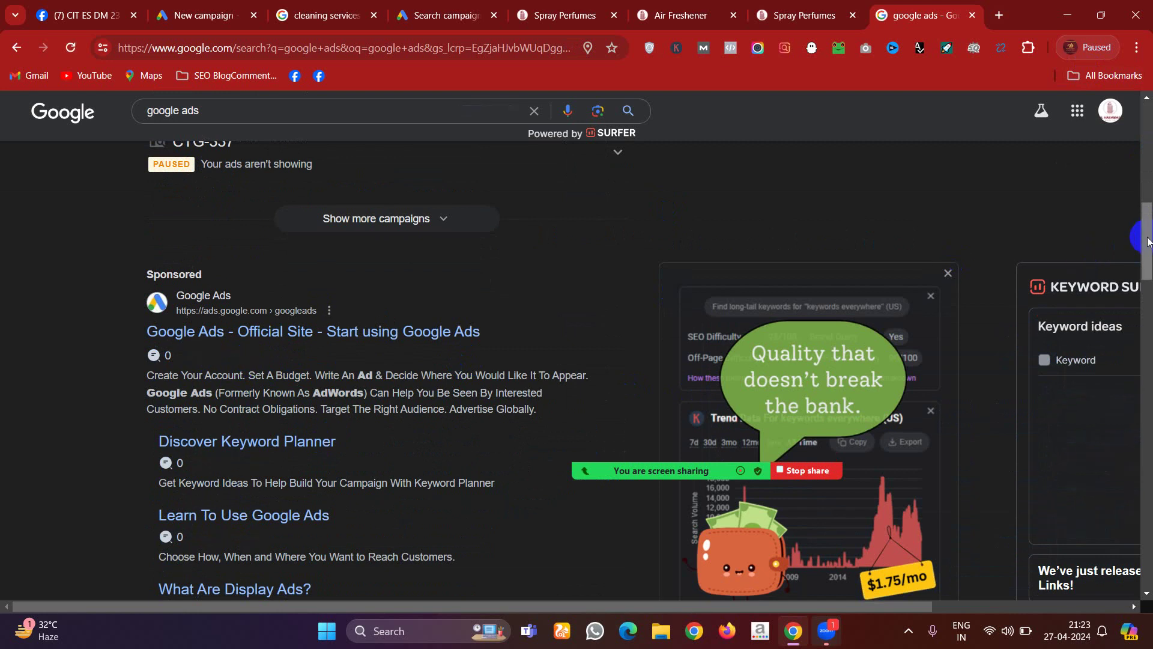
{"action": "left_click_drag", "start_coordinate": [1147, 246], "coordinate": [1146, 285]}
{"action": "left_click", "coordinate": [229, 418]}
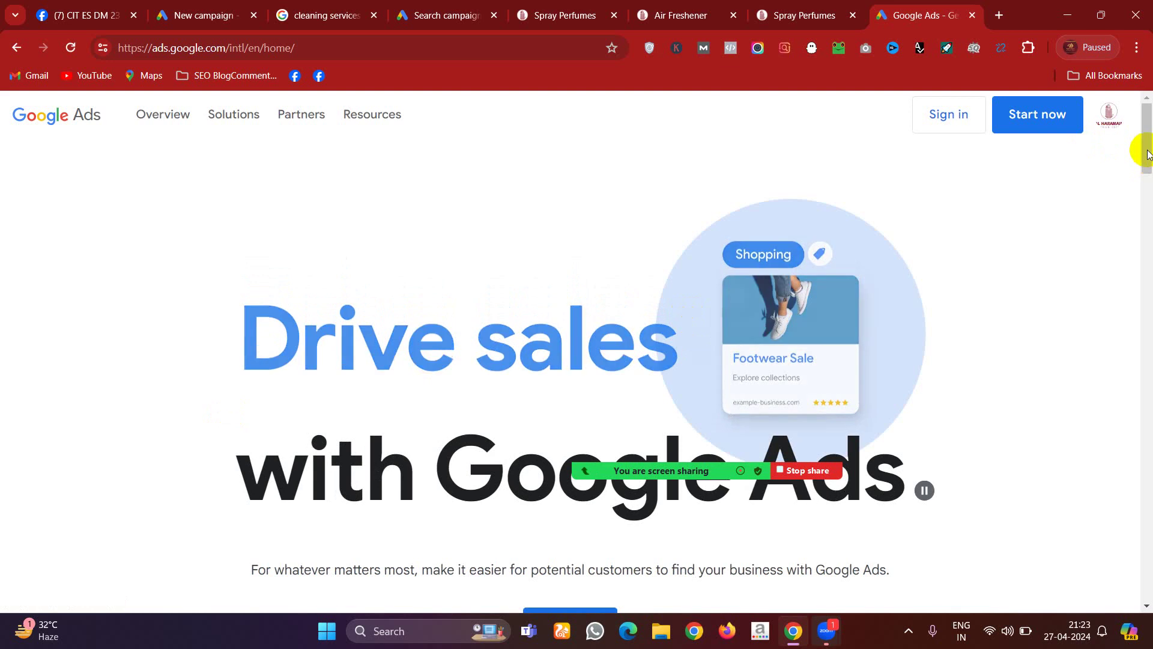
{"action": "left_click_drag", "start_coordinate": [1146, 165], "coordinate": [1148, 210]}
{"action": "left_click", "coordinate": [562, 313]}
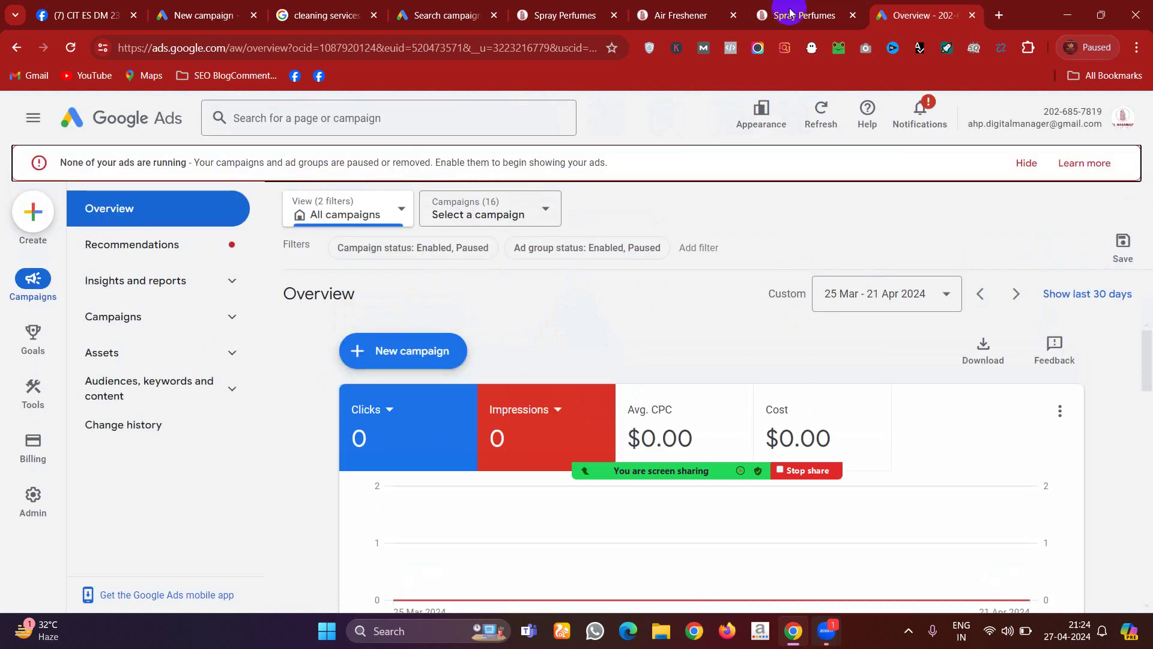
- Dismiss the account notices above the Overview page and look over its campaign statistics and recommendation cards
{"action": "left_click", "coordinate": [1024, 162]}
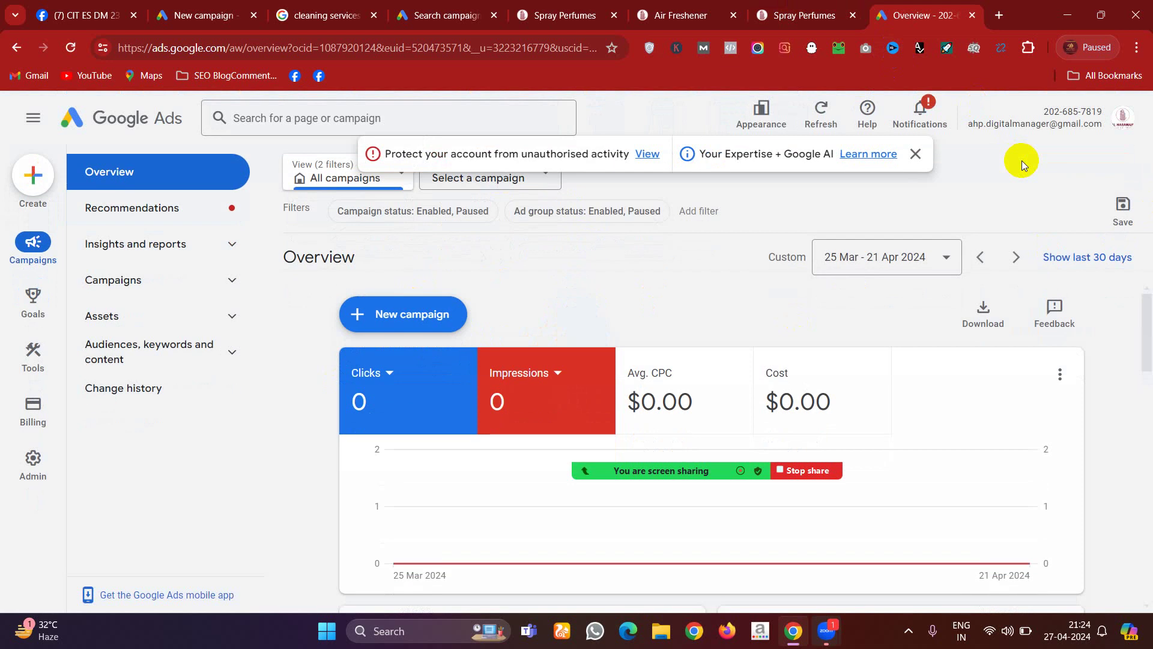
{"action": "left_click", "coordinate": [915, 155]}
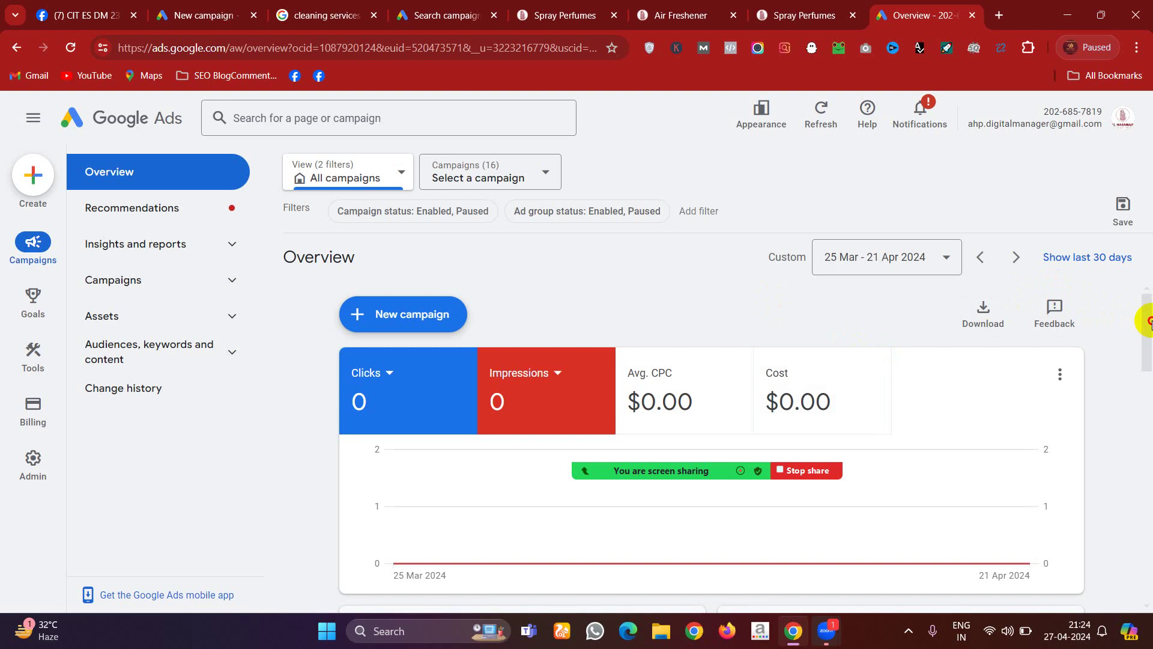
{"action": "scroll", "coordinate": [1148, 322], "scroll_direction": "down", "scroll_amount": 1}
{"action": "mouse_move", "coordinate": [1149, 340]}
{"action": "left_mouse_down"}
{"action": "mouse_move", "coordinate": [1148, 411]}
{"action": "mouse_move", "coordinate": [1144, 360]}
{"action": "left_mouse_up"}
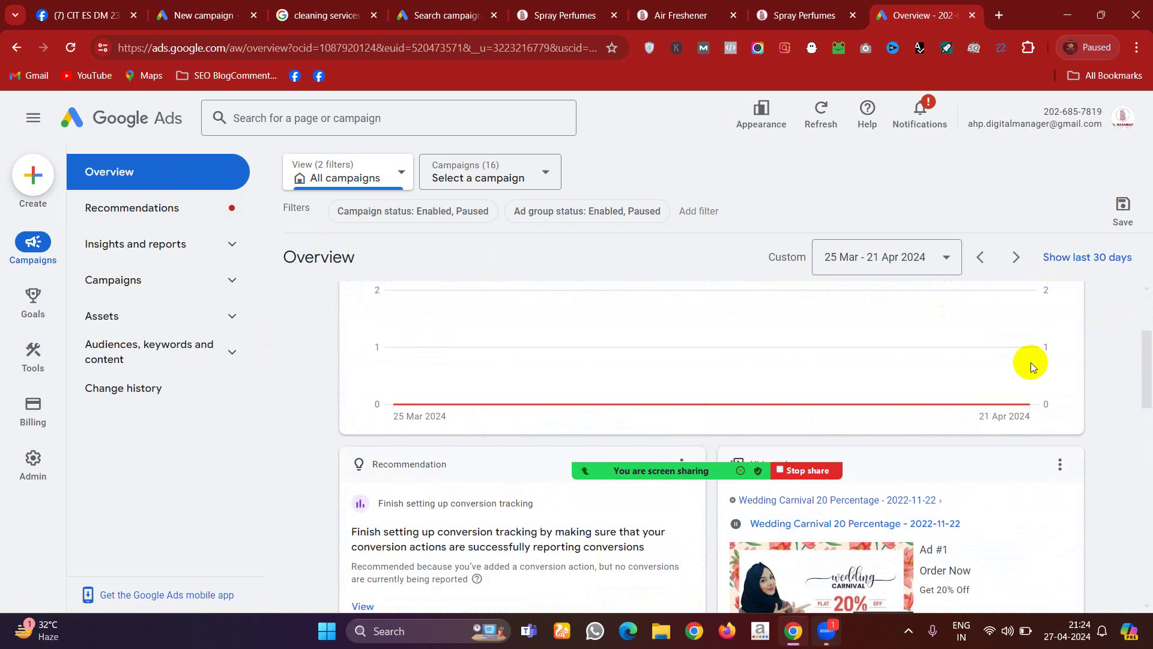
{"action": "left_click_drag", "start_coordinate": [1141, 368], "coordinate": [1146, 310]}
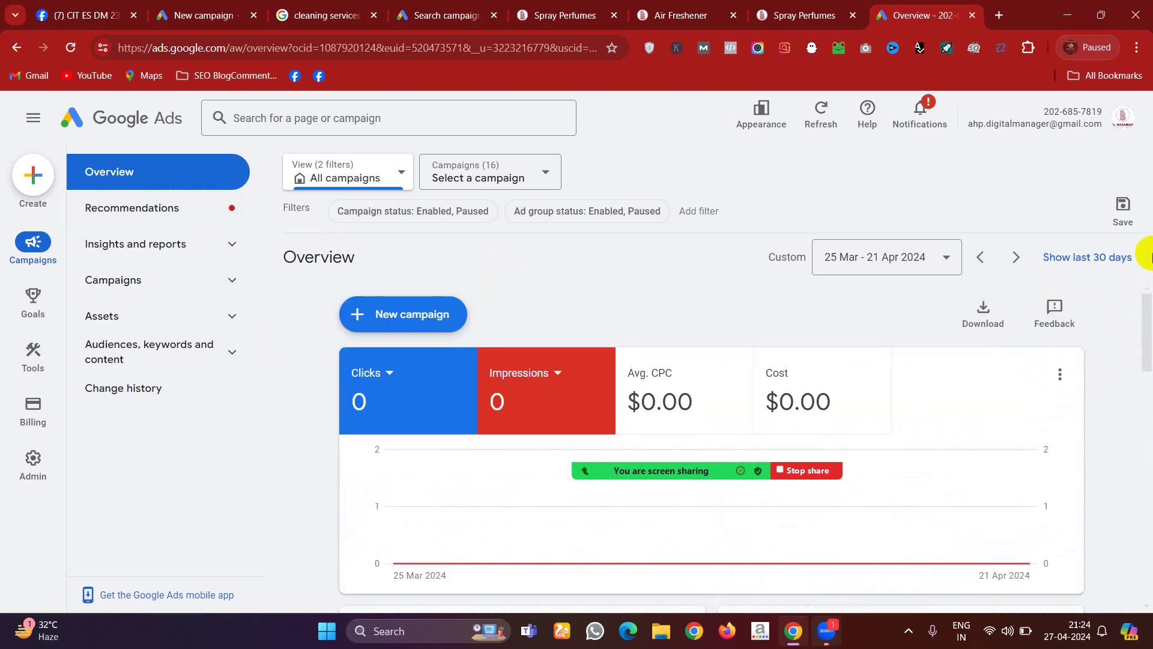
- Start a new campaign with the Website traffic objective and continue with the Add to basket and Purchases conversion goals
{"action": "left_click", "coordinate": [419, 313]}
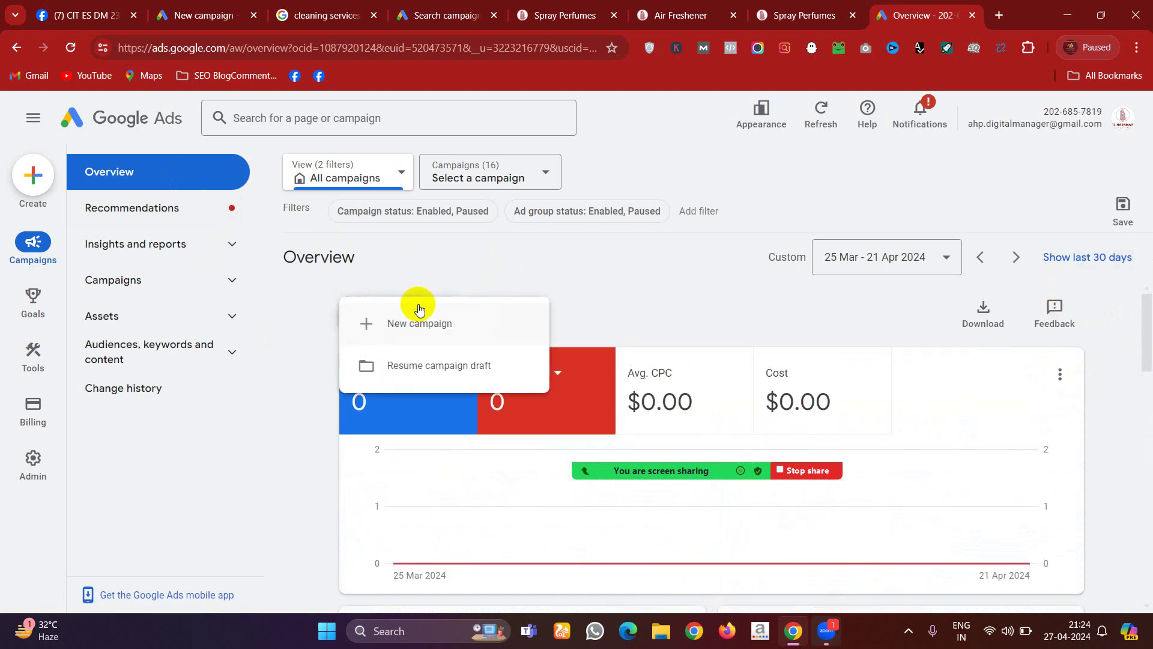
{"action": "left_click", "coordinate": [420, 325]}
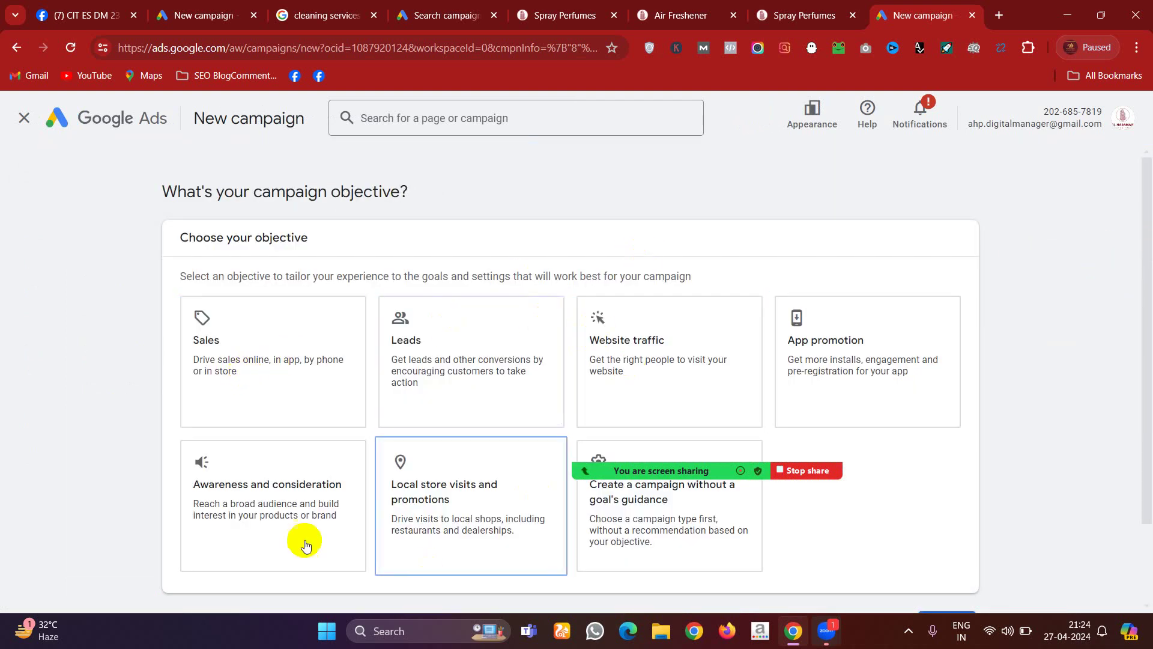
{"action": "left_click", "coordinate": [646, 371]}
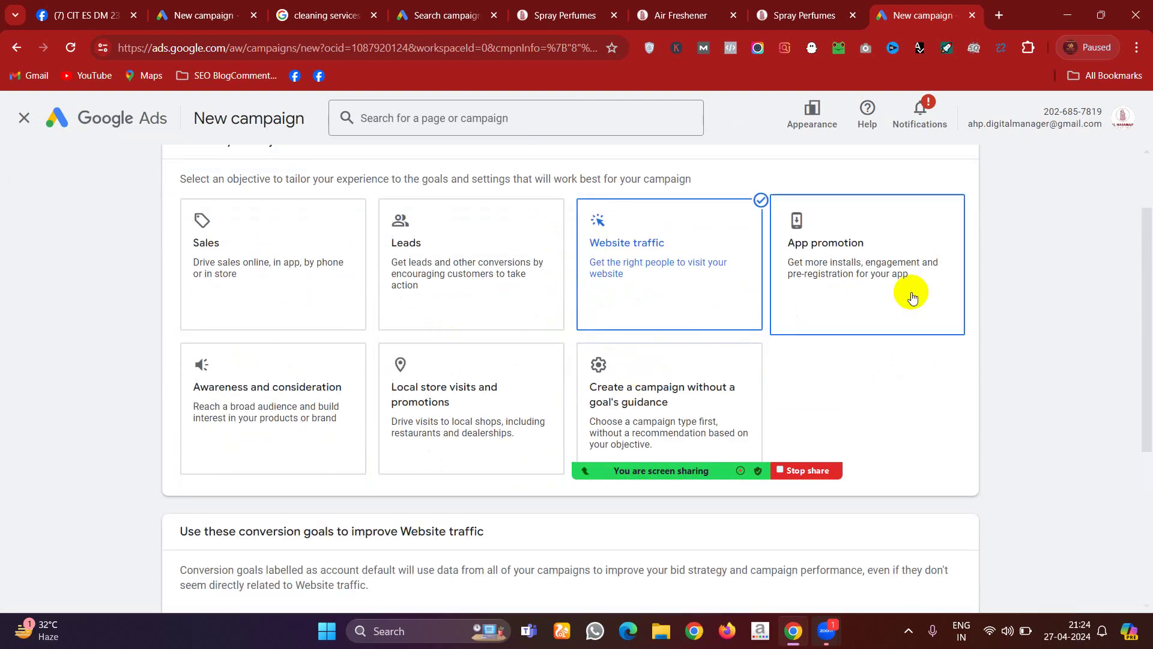
{"action": "left_click_drag", "start_coordinate": [1147, 360], "coordinate": [1144, 505]}
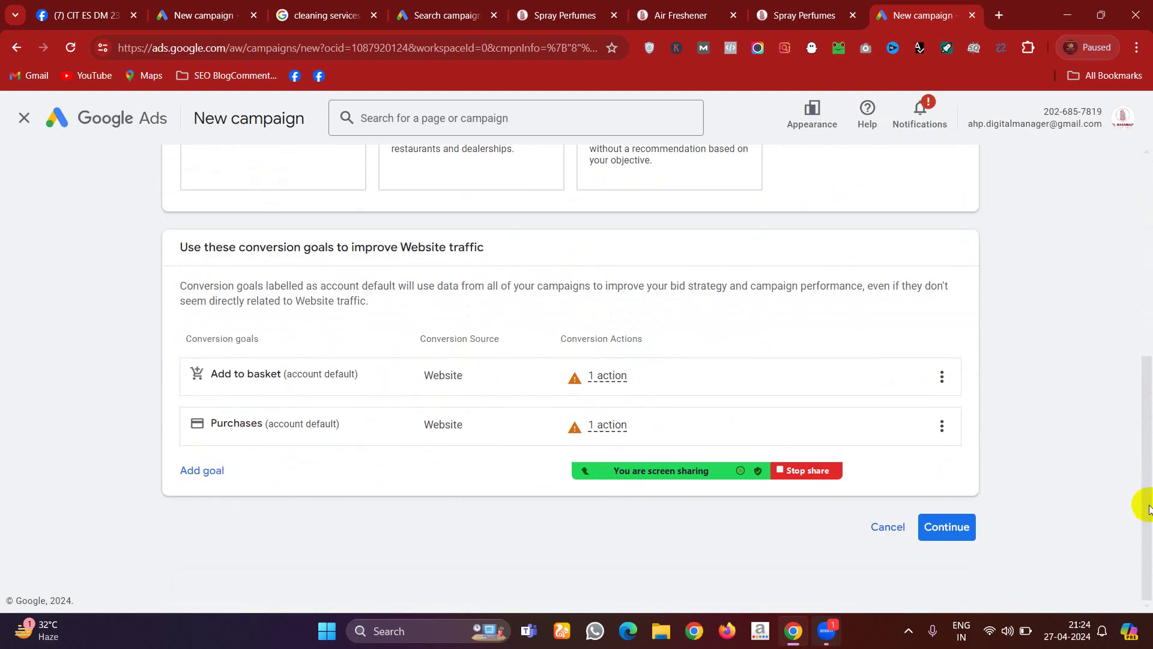
{"action": "left_click", "coordinate": [960, 527]}
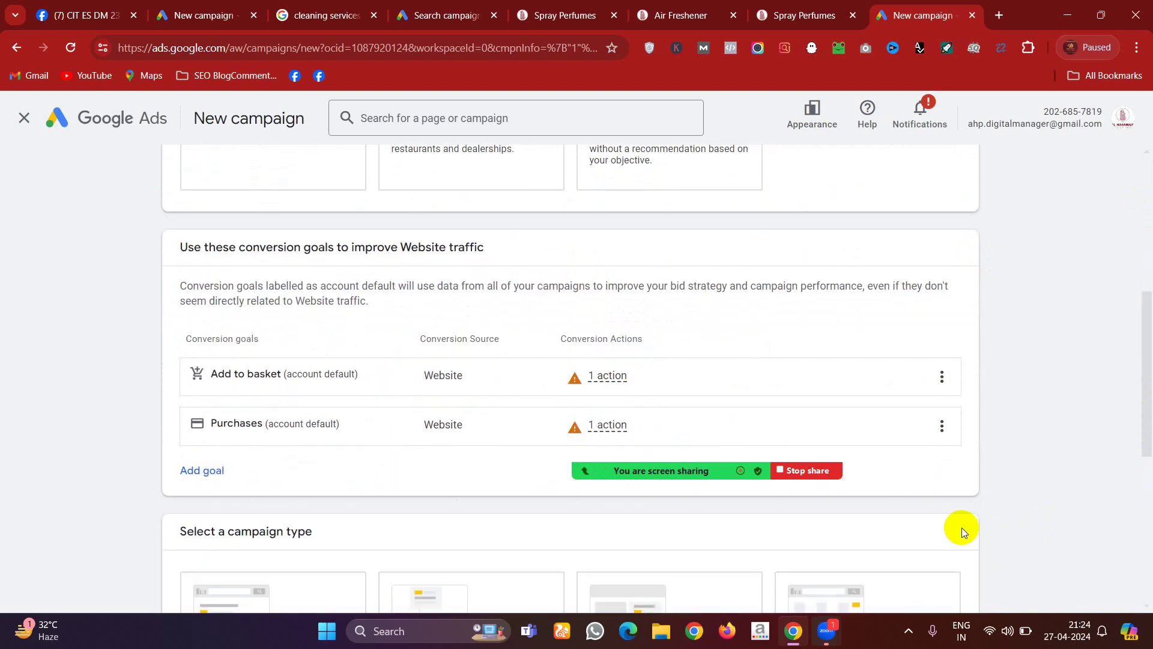
- Examine the available campaign types, comparing Search, Display, Shopping, Demand Gen and Video
{"action": "mouse_move", "coordinate": [607, 447]}
{"action": "left_click_drag", "start_coordinate": [1148, 337], "coordinate": [1147, 486]}
{"action": "left_click", "coordinate": [316, 252]}
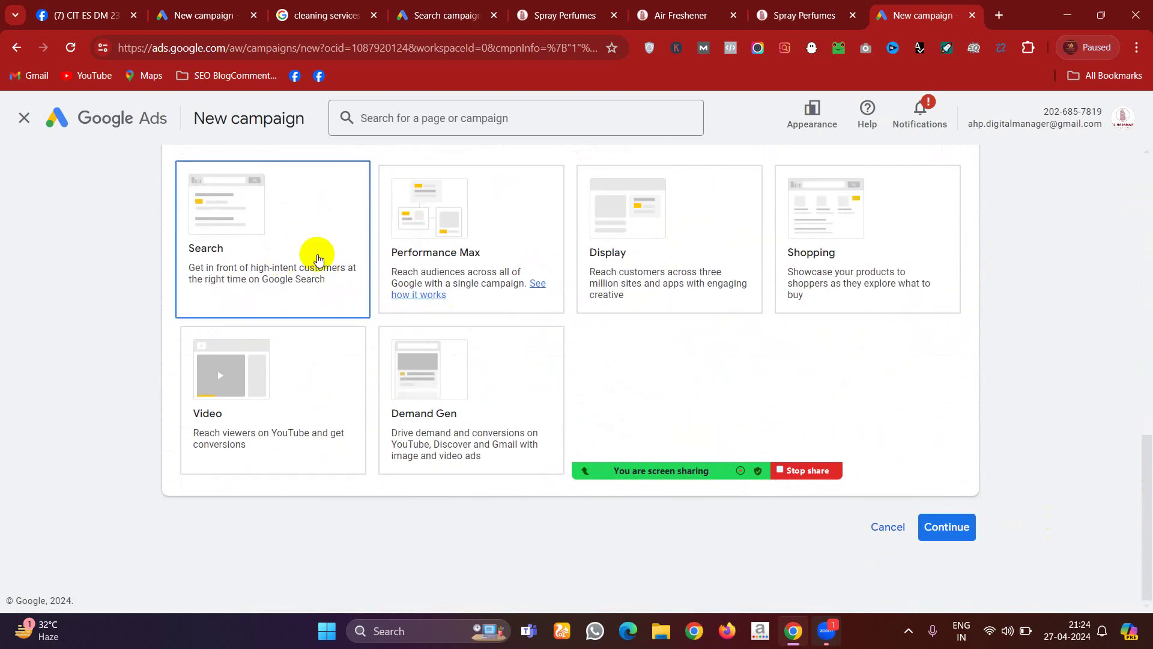
{"action": "left_click", "coordinate": [226, 404]}
{"action": "left_click", "coordinate": [236, 239]}
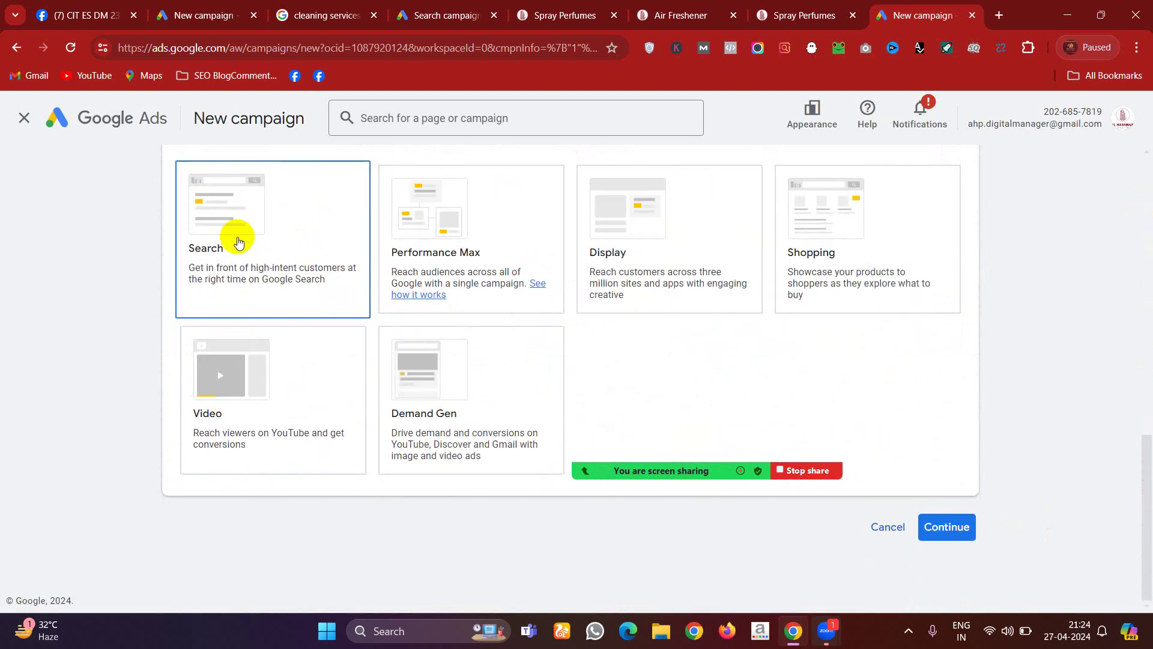
{"action": "left_click", "coordinate": [693, 242]}
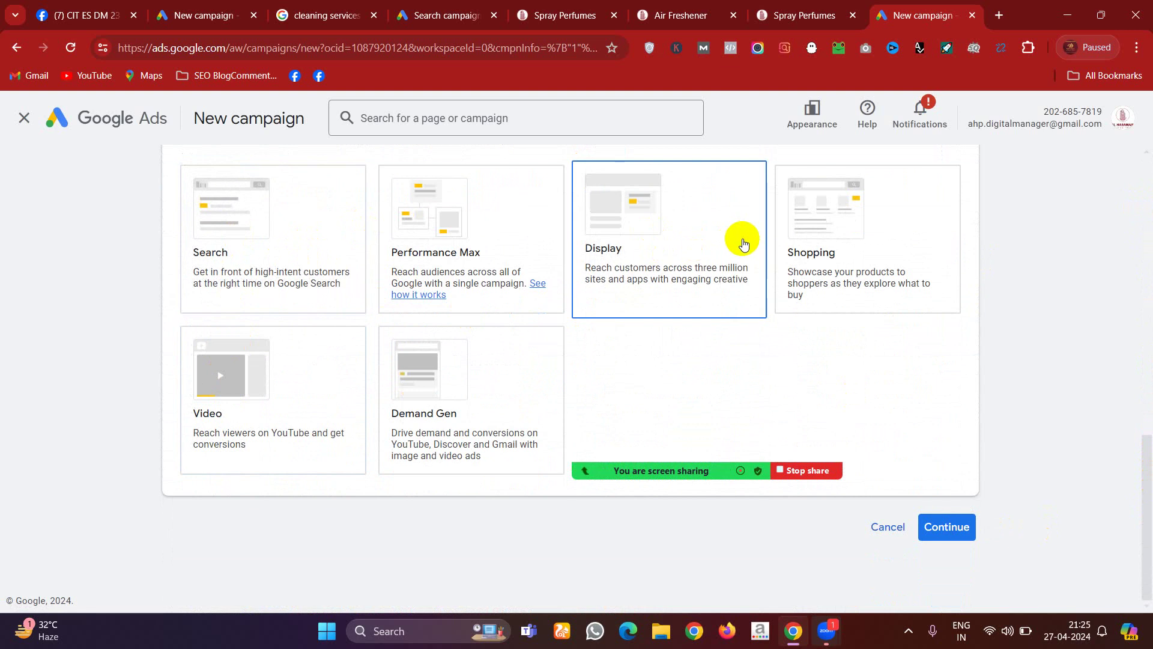
{"action": "left_click", "coordinate": [848, 236]}
{"action": "left_click", "coordinate": [477, 330]}
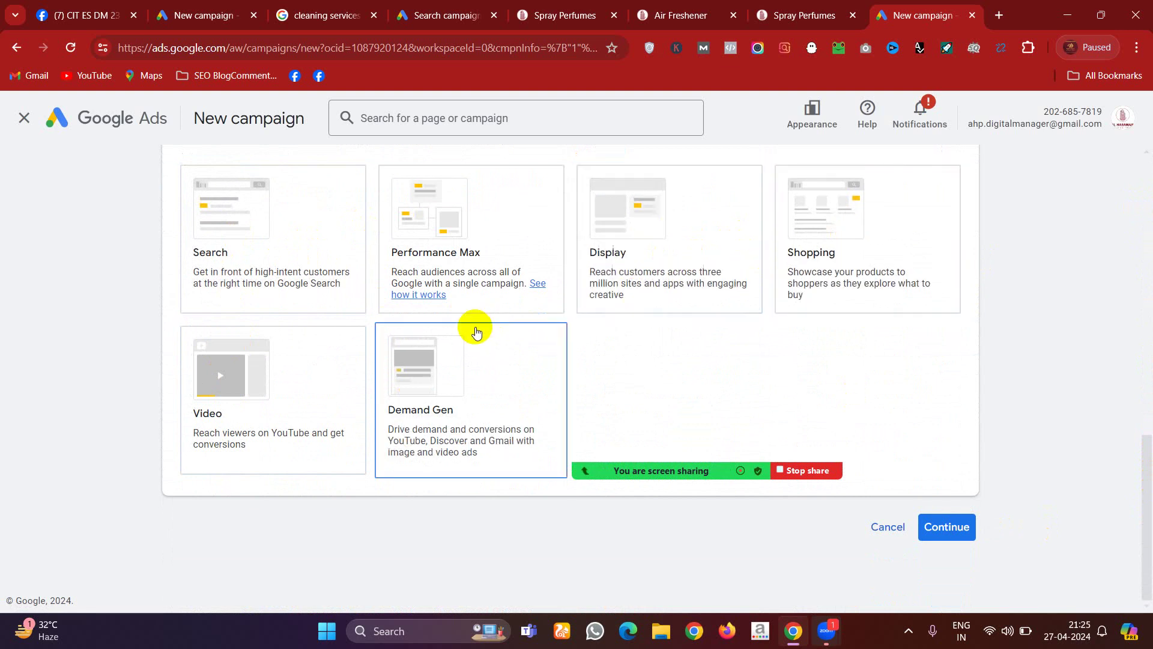
{"action": "left_click", "coordinate": [283, 342]}
{"action": "left_click", "coordinate": [253, 258]}
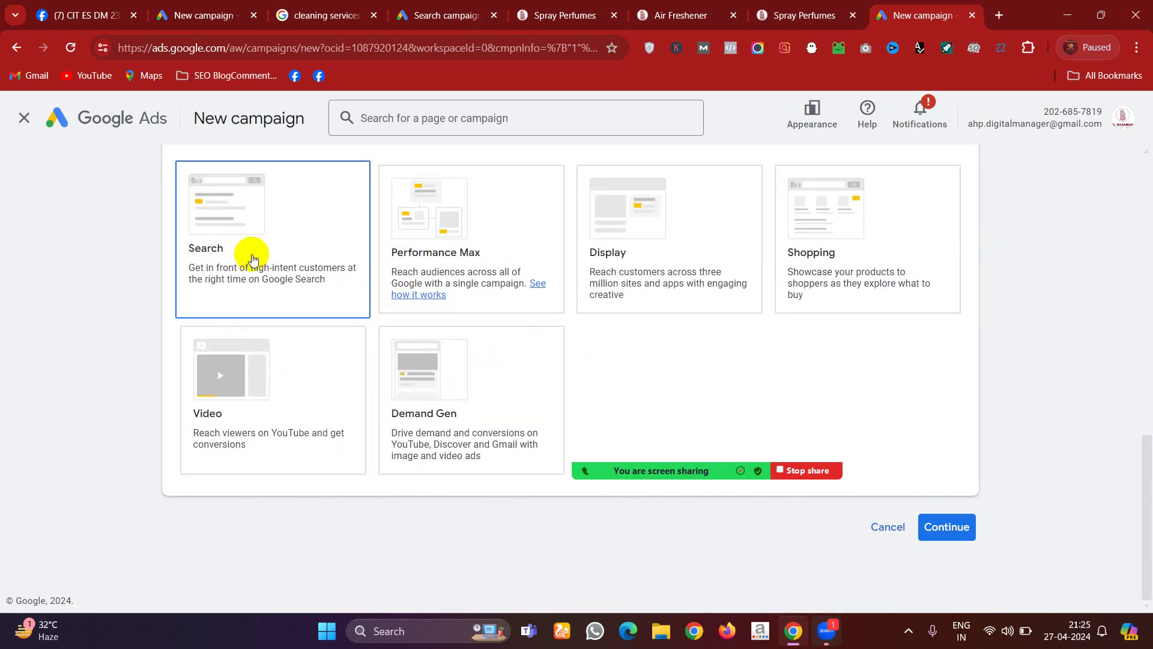
{"action": "left_click", "coordinate": [243, 341]}
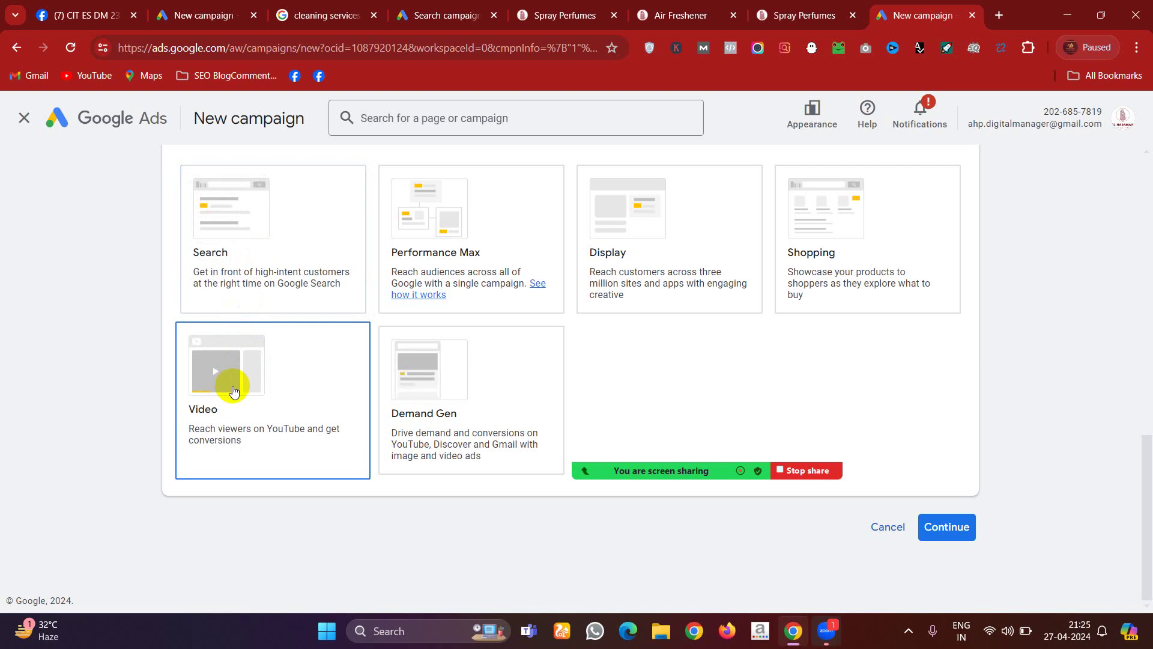
{"action": "left_click", "coordinate": [236, 297]}
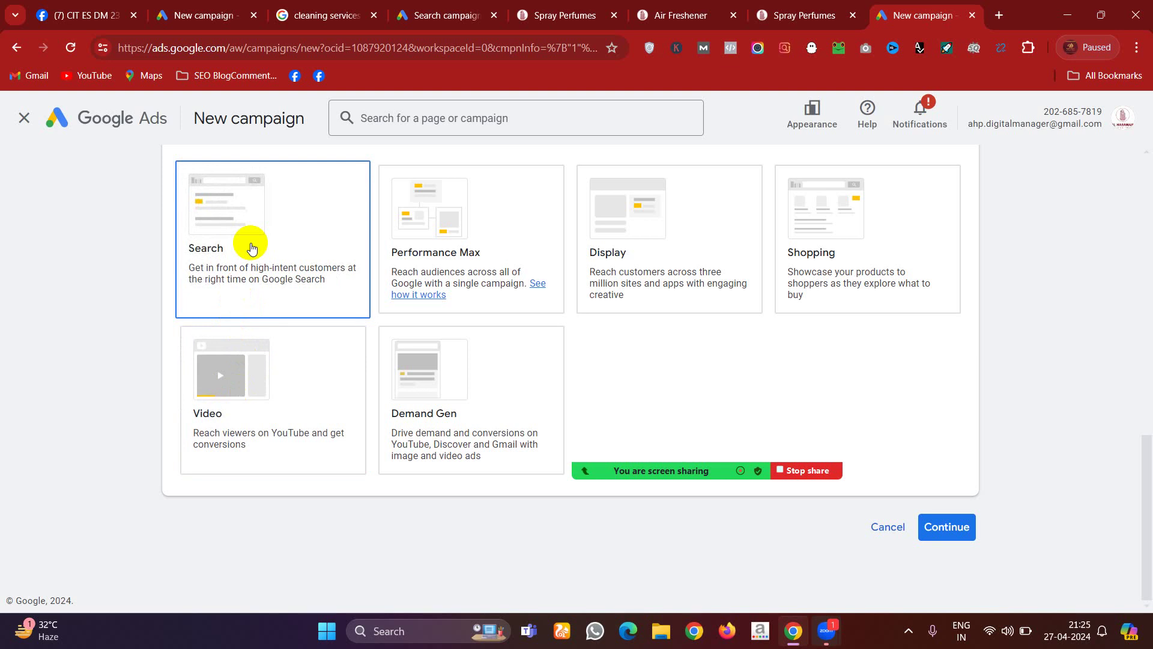
- Choose Search as the campaign type and bring up the ways to reach the goal
{"action": "left_click", "coordinate": [251, 248]}
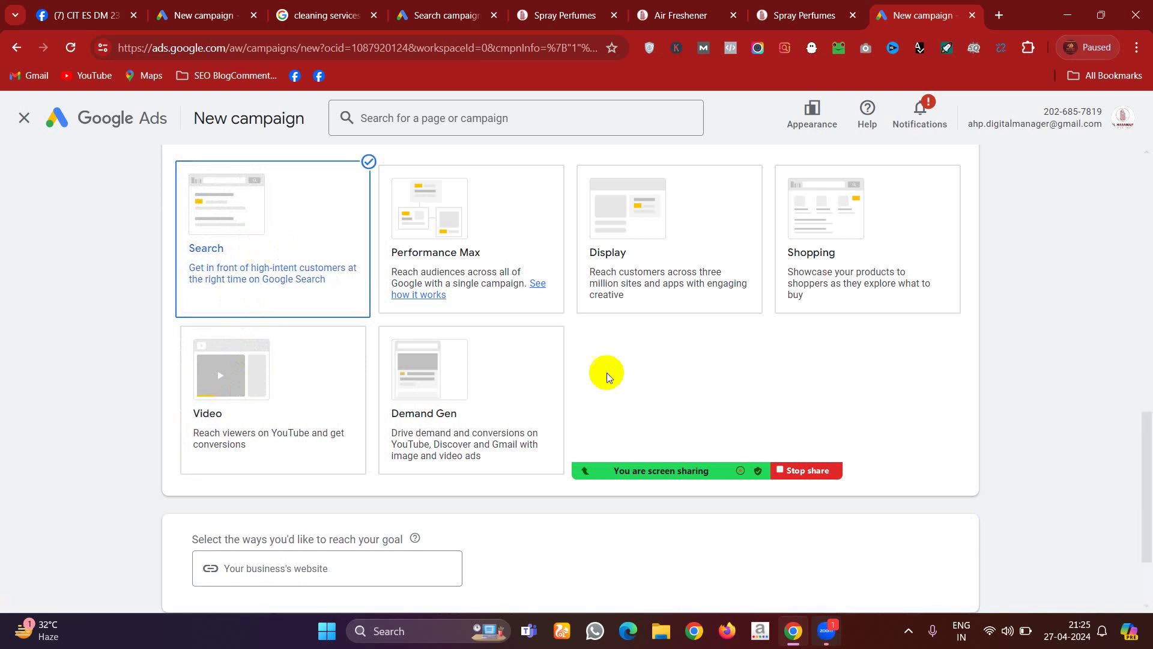
{"action": "left_click_drag", "start_coordinate": [1148, 445], "coordinate": [1150, 551]}
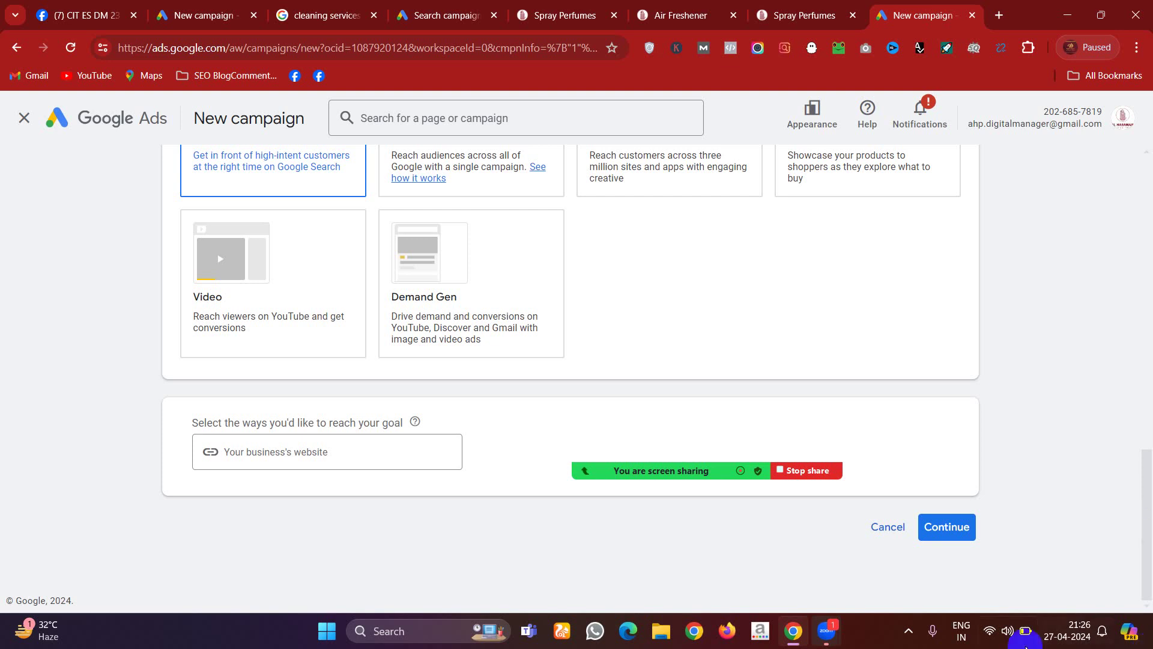
- Show the hidden system tray icons
{"action": "left_click", "coordinate": [909, 630]}
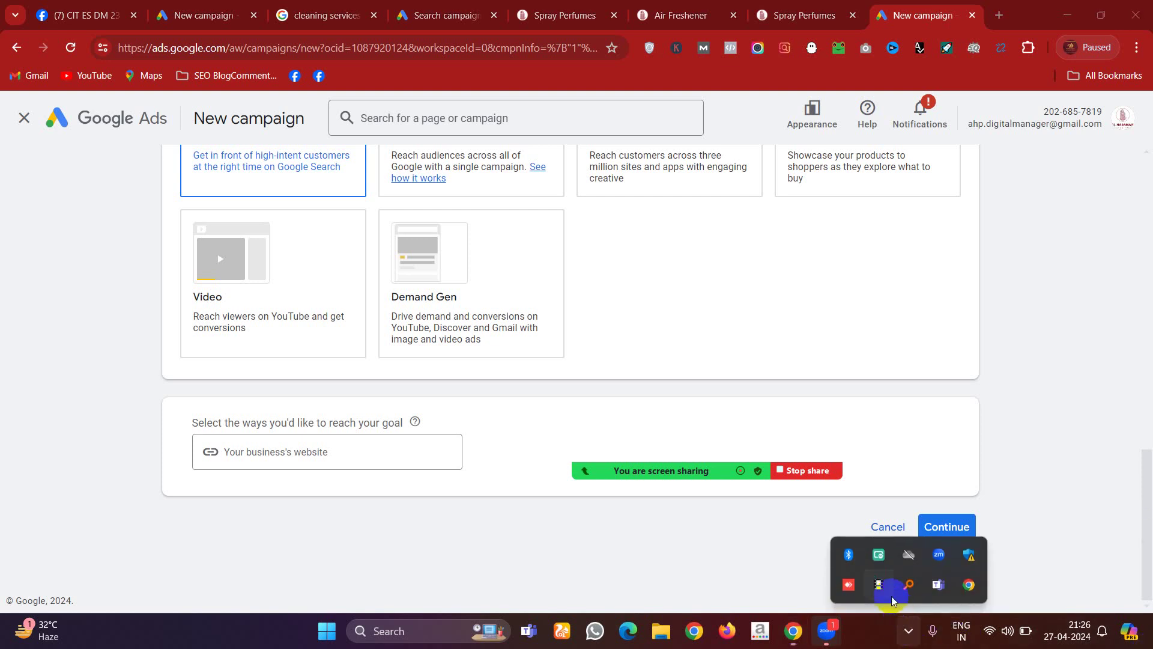